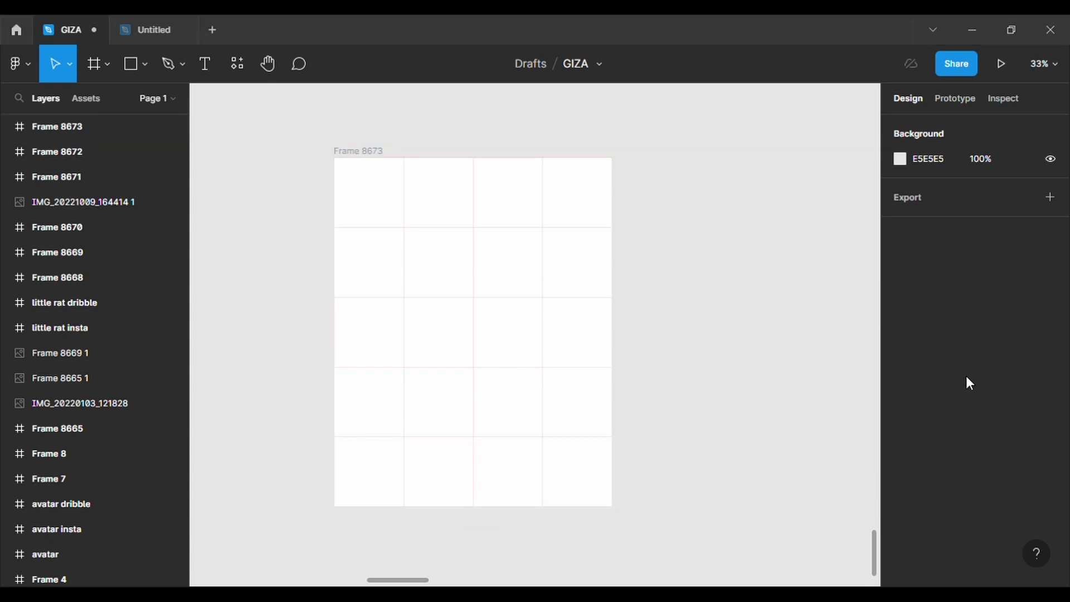
Step: Draw an ellipse about 268 × 286 in the left half of Frame 8673, slightly above its middle
click(144, 64)
click(112, 178)
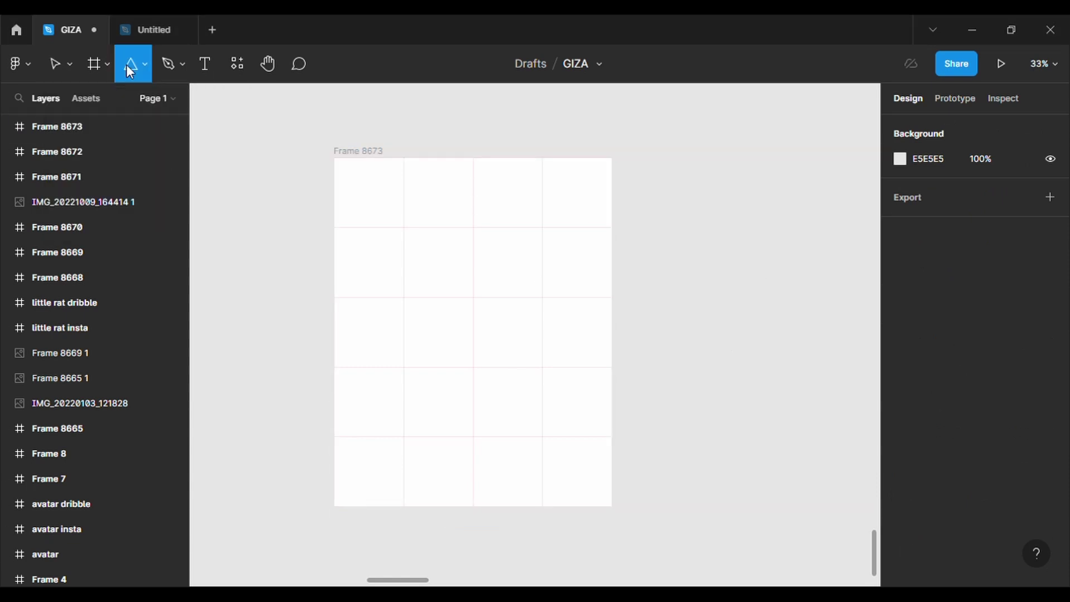
click(144, 64)
click(152, 158)
mouse_move(387, 268)
mouse_down()
mouse_move(457, 342)
mouse_move(420, 313)
mouse_up()
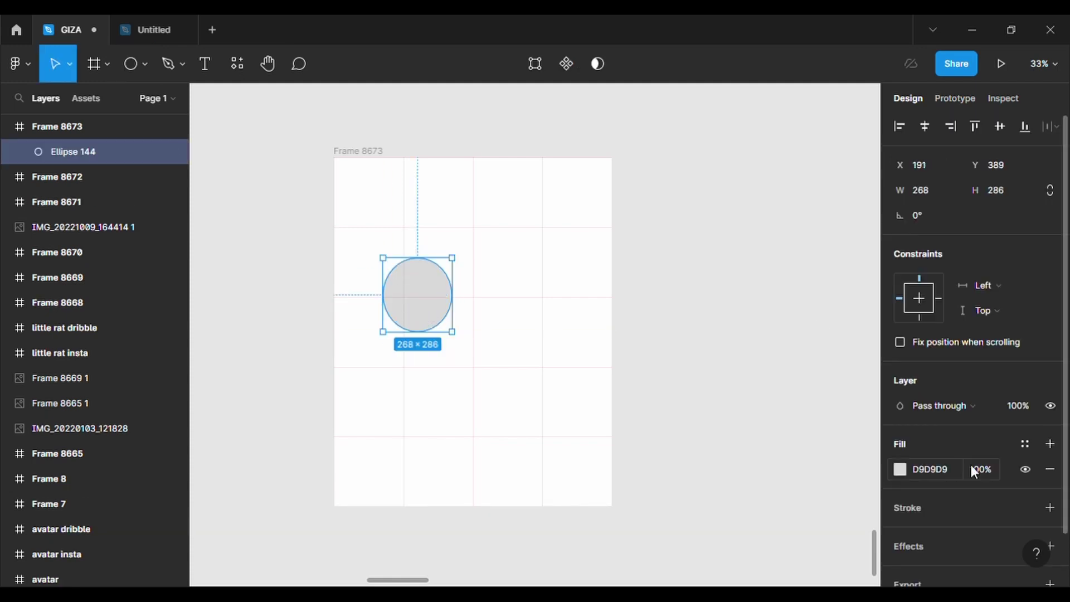
Step: Add a black stroke to the ellipse and set the stroke width to 5
click(986, 507)
click(1000, 558)
text(3)
click(999, 559)
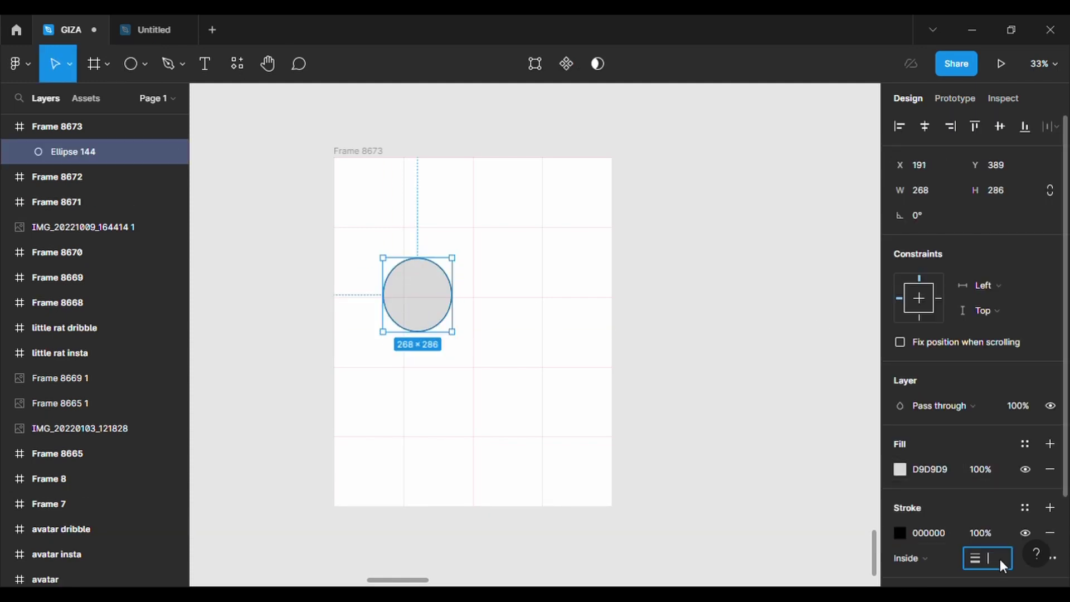
text(5)
key(Return)
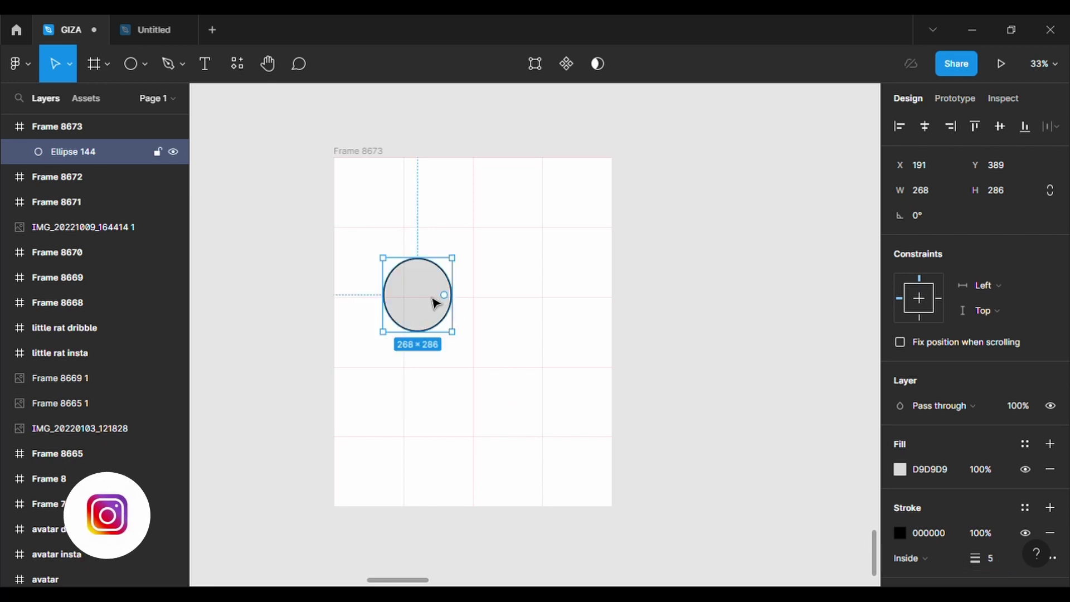
Step: Duplicate the ellipse and place the copy to its right at the same height
key(ctrl+c)
key(ctrl+v)
drag(432, 303, 548, 303)
Step: Enlarge the left ellipse to about 350 × 374 and move it up slightly to X 190, Y 345
click(423, 326)
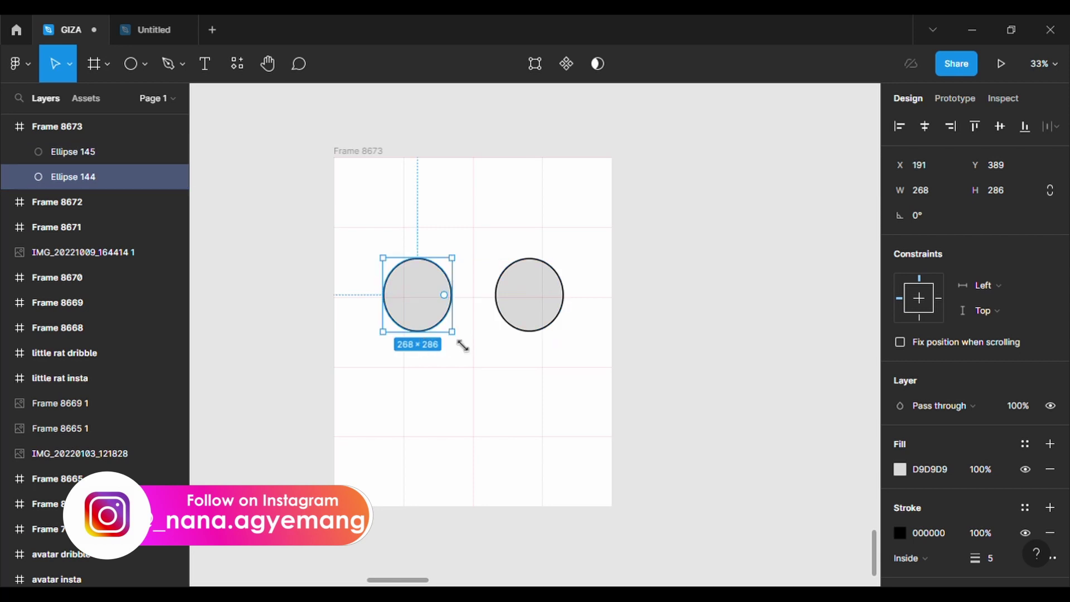
drag(460, 341, 479, 367)
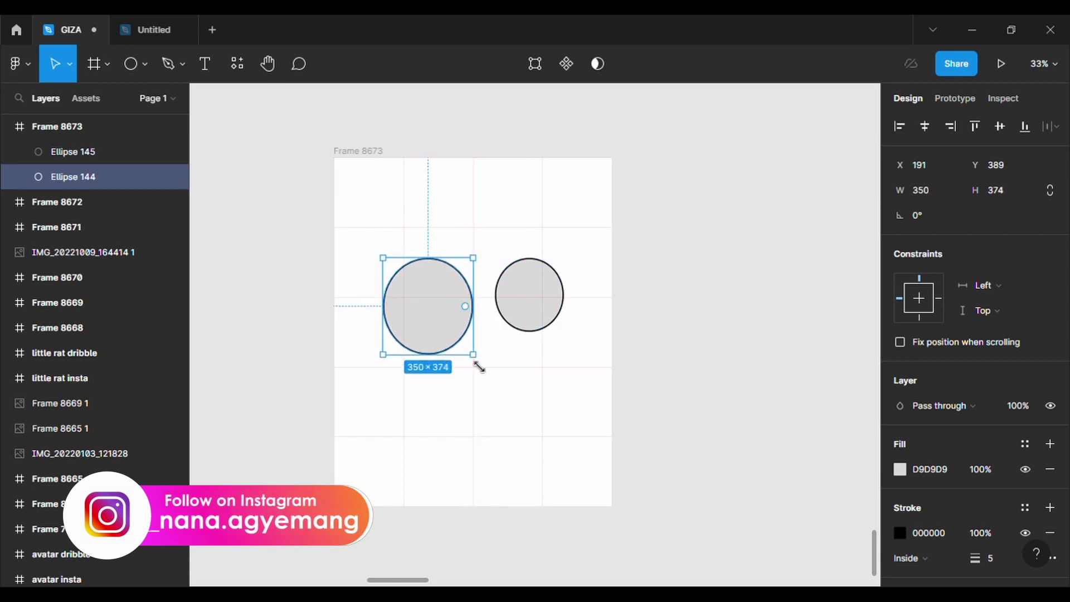
drag(438, 329, 437, 318)
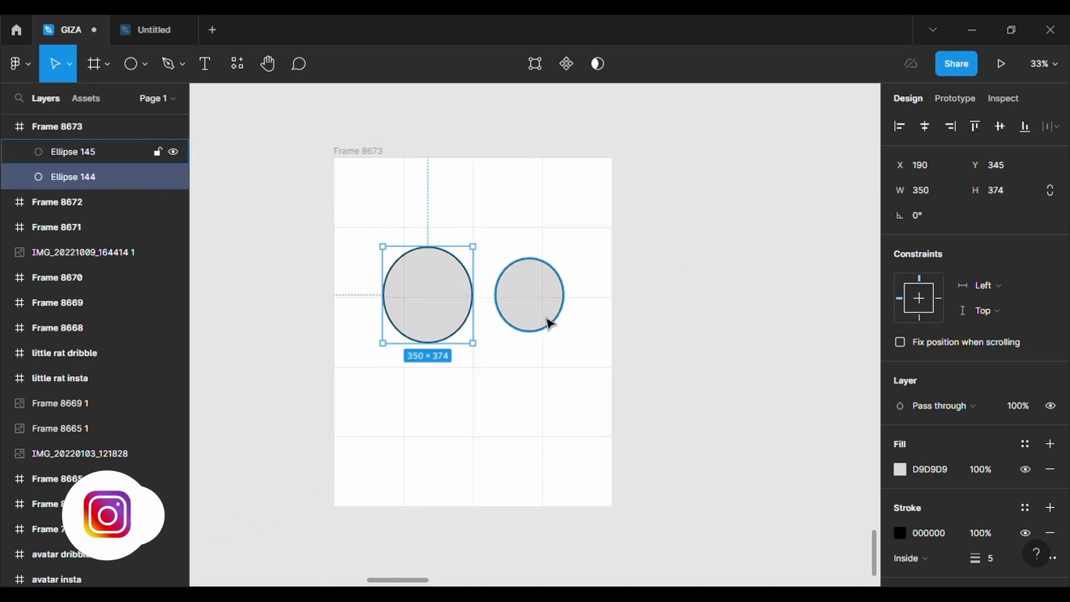
Step: Set the right ellipse's width and height to 350
click(546, 317)
click(931, 195)
text(350)
click(997, 190)
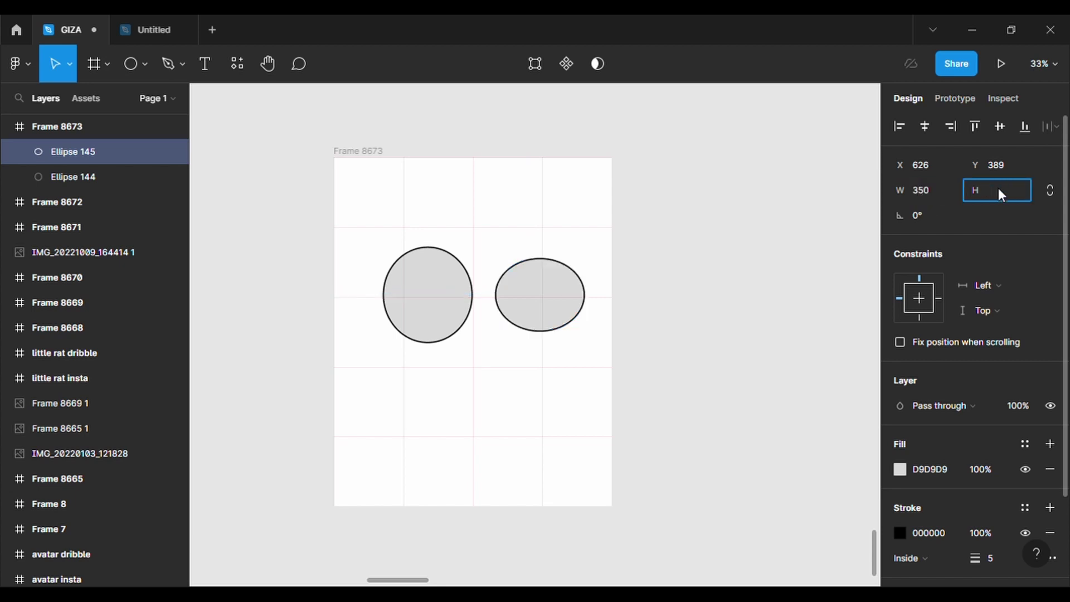
text(350)
key(Return)
Step: Set the left ellipse's height to 350 and move the right circle level with it so their edges touch
click(446, 296)
text(350)
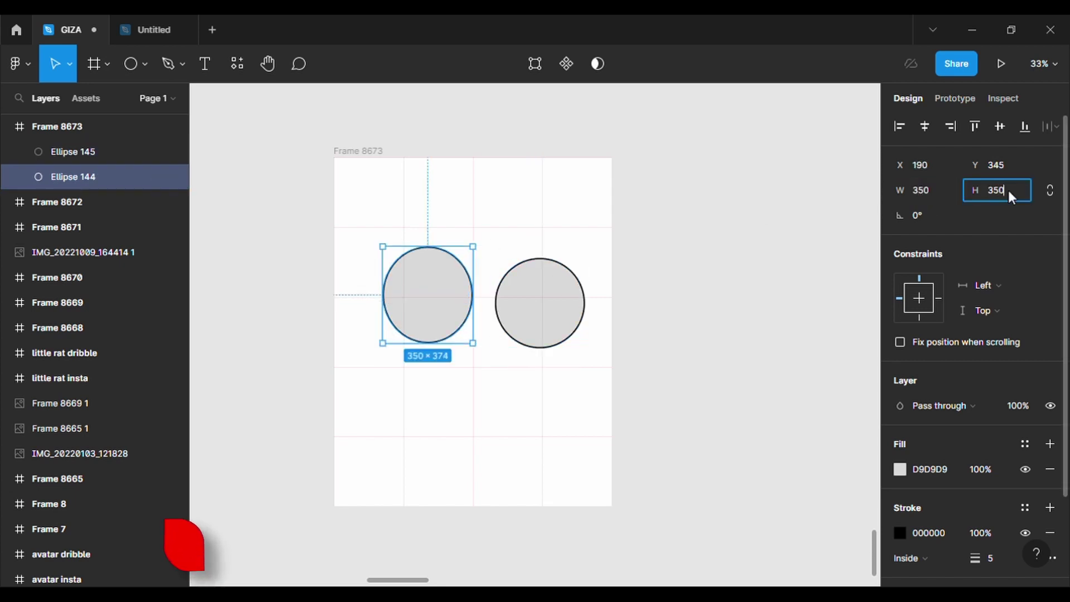
key(Return)
drag(528, 331, 549, 318)
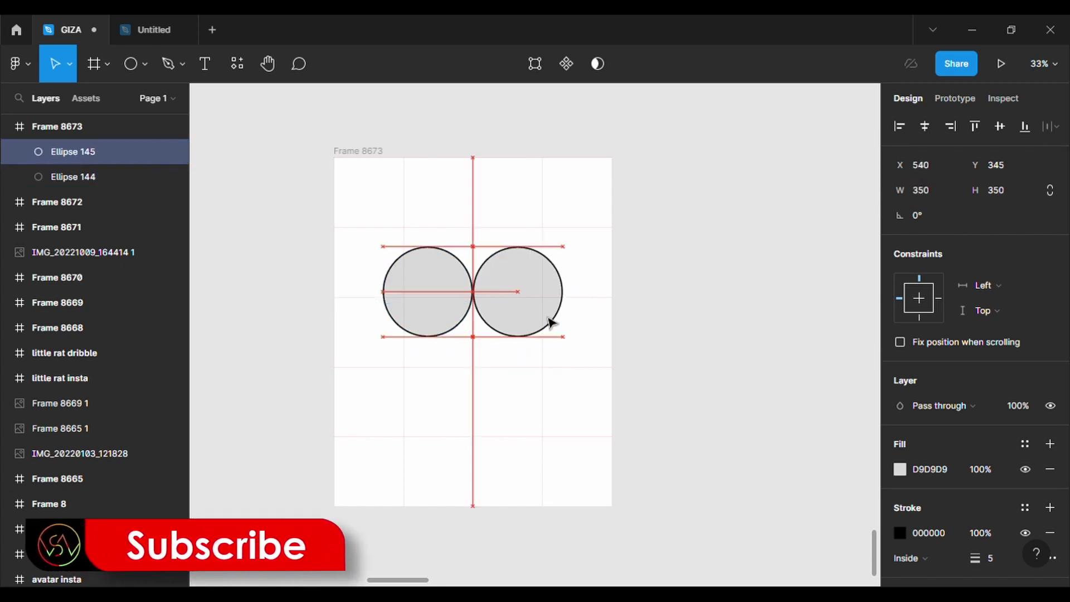
click(508, 480)
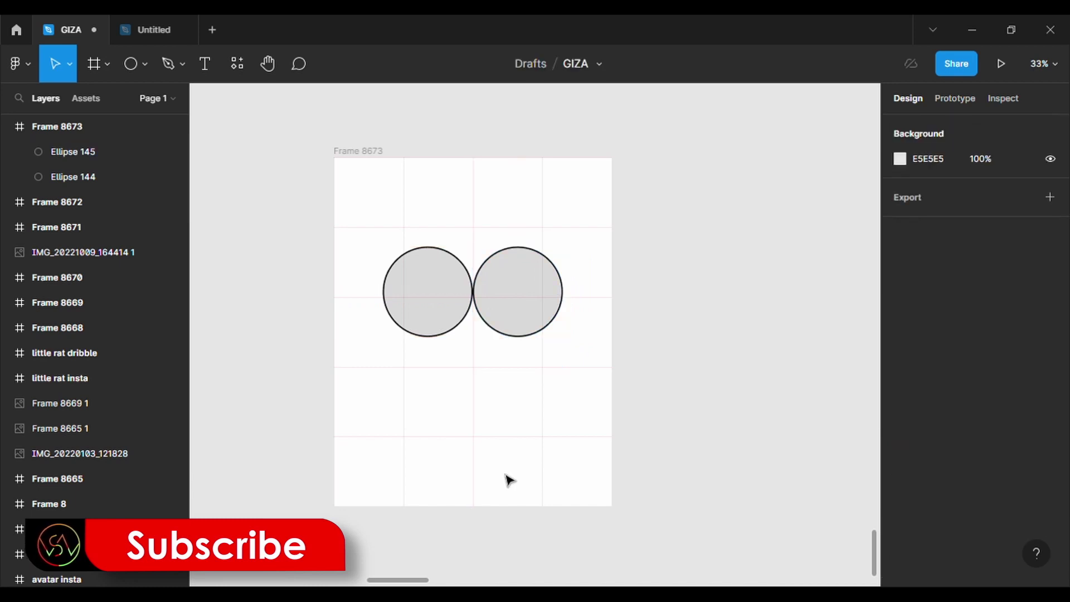
Step: Draw a small ellipse about 113 × 116 in the upper left of the left circle and give it a black stroke of width 5
click(144, 64)
click(111, 149)
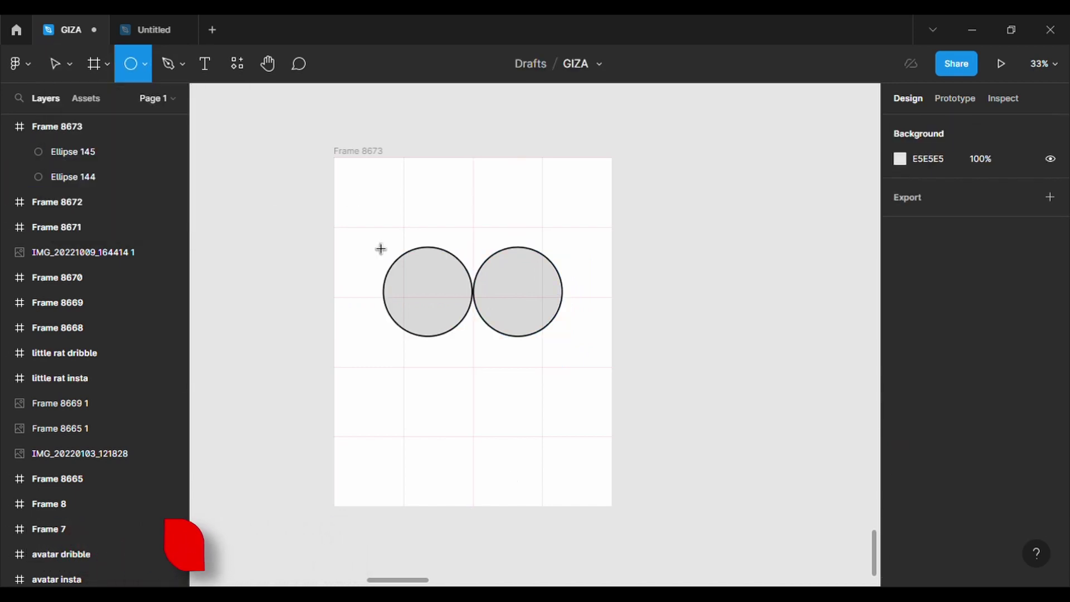
scroll(420, 313, up, 5)
mouse_move(372, 240)
mouse_down()
mouse_move(440, 295)
mouse_move(442, 312)
mouse_move(411, 276)
mouse_up()
click(1049, 508)
click(995, 561)
text(5)
key(Return)
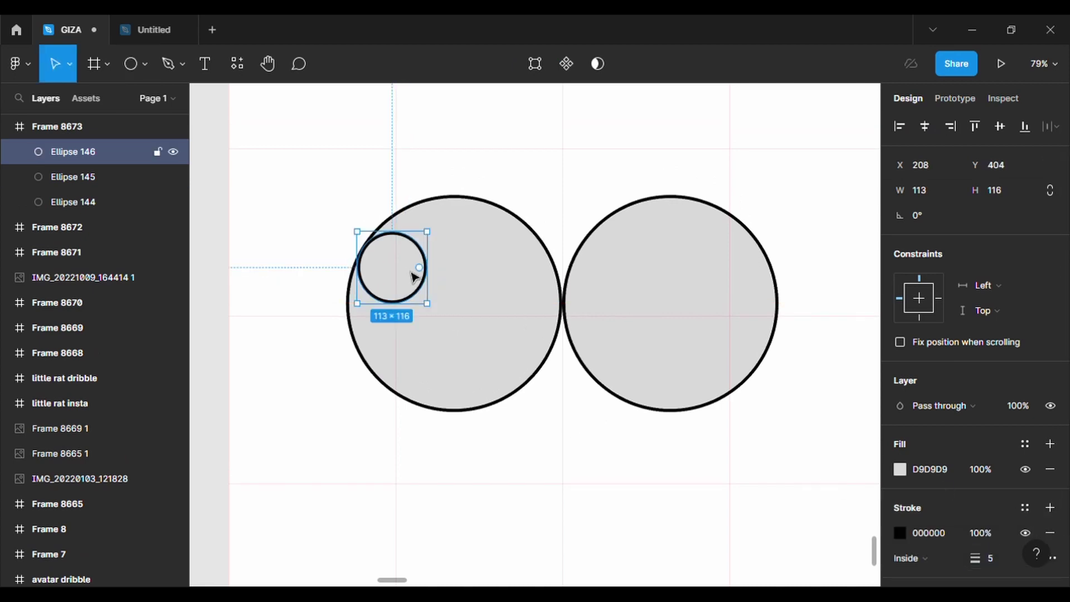
Step: Enlarge the small ellipse to about 127 × 136 and place a copy at the matching spot in the right circle
drag(439, 317, 623, 294)
click(461, 368)
click(436, 306)
key(ctrl+c)
key(ctrl+v)
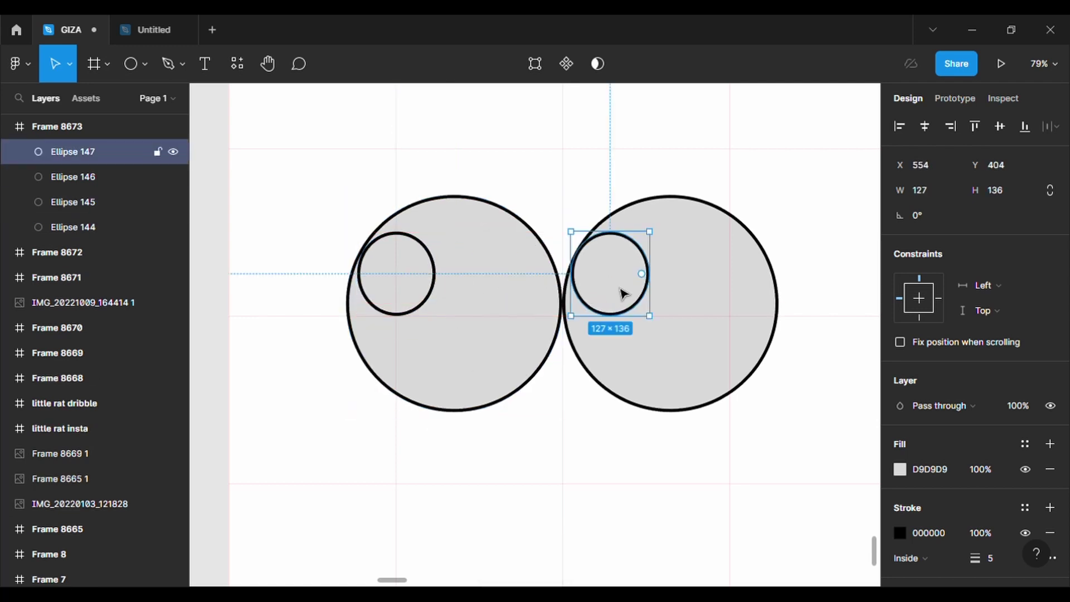
Step: Narrow the left iris ellipse to about 110 × 136, rotate it to about -22.35°, and delete the copy in the right circle
click(426, 304)
drag(436, 317, 418, 341)
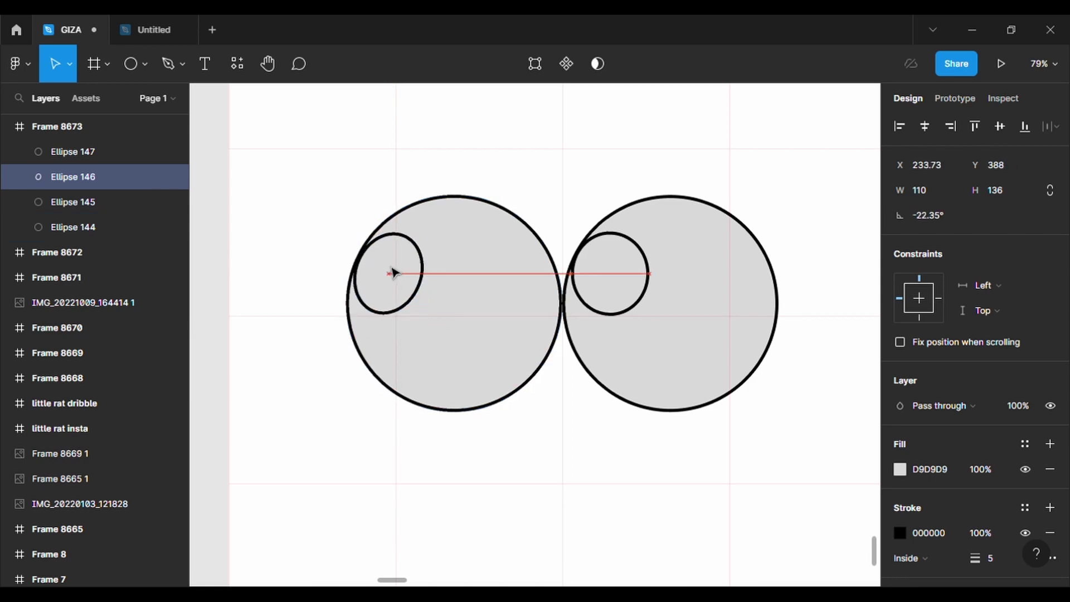
click(647, 289)
key(Delete)
Step: Widen the tilted iris ellipse to about 119 × 136 and place a copy of it in the right circle
click(425, 308)
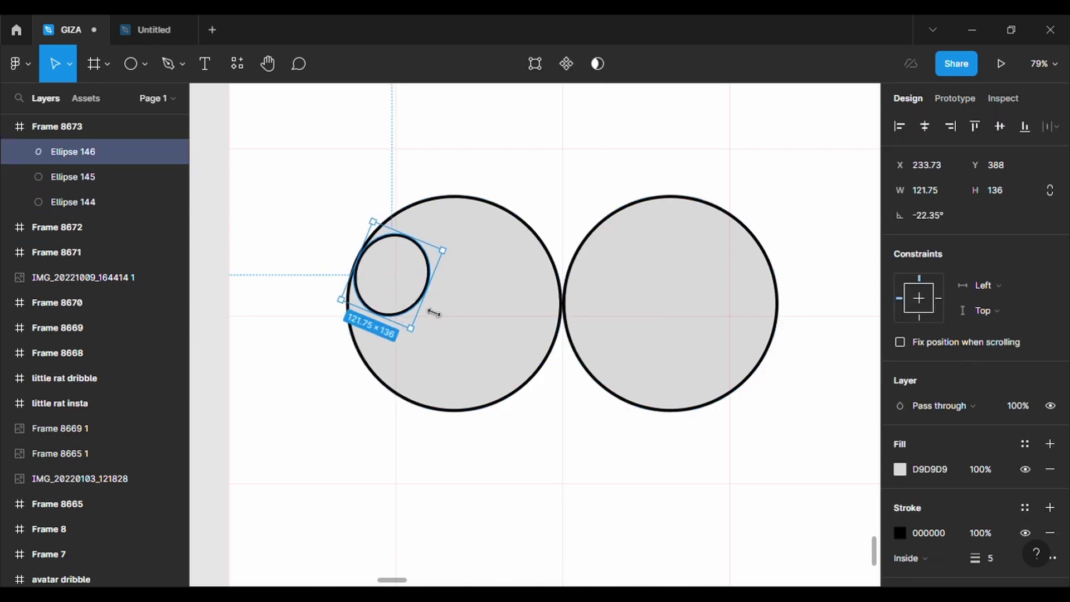
drag(425, 308, 626, 306)
key(ctrl+v)
click(543, 458)
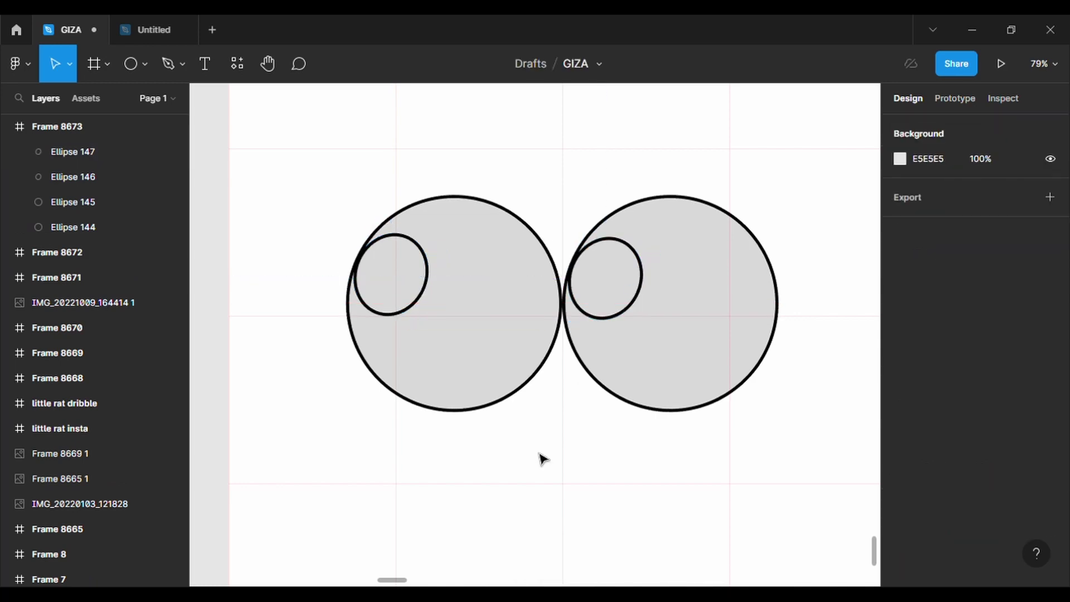
Step: Duplicate the left iris ellipse and shrink the copy to a pupil of about 59 × 74 inside it
click(416, 309)
key(ctrl+v)
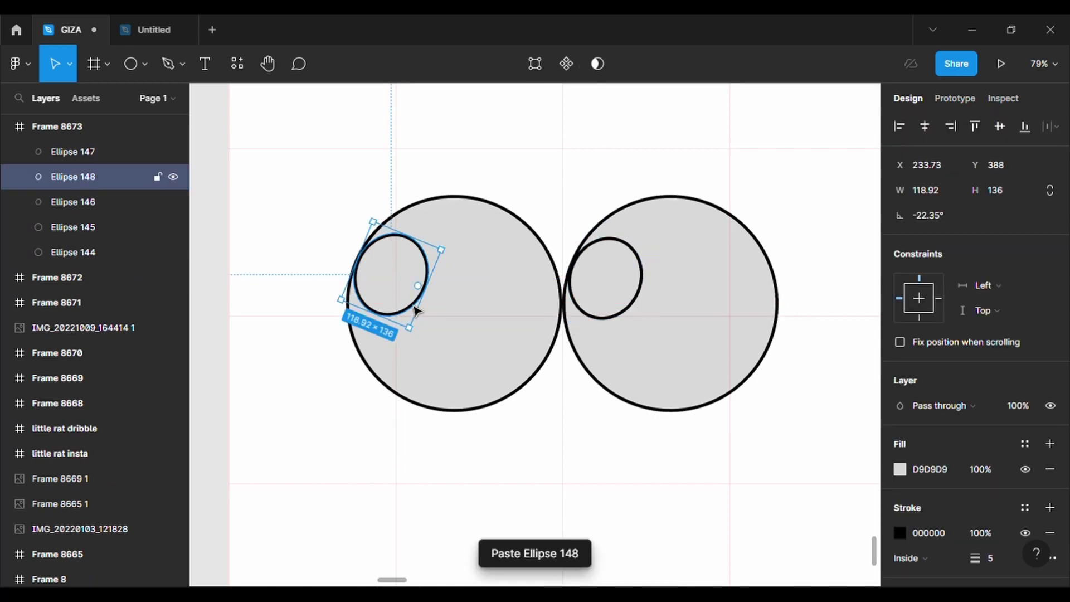
drag(416, 309, 394, 301)
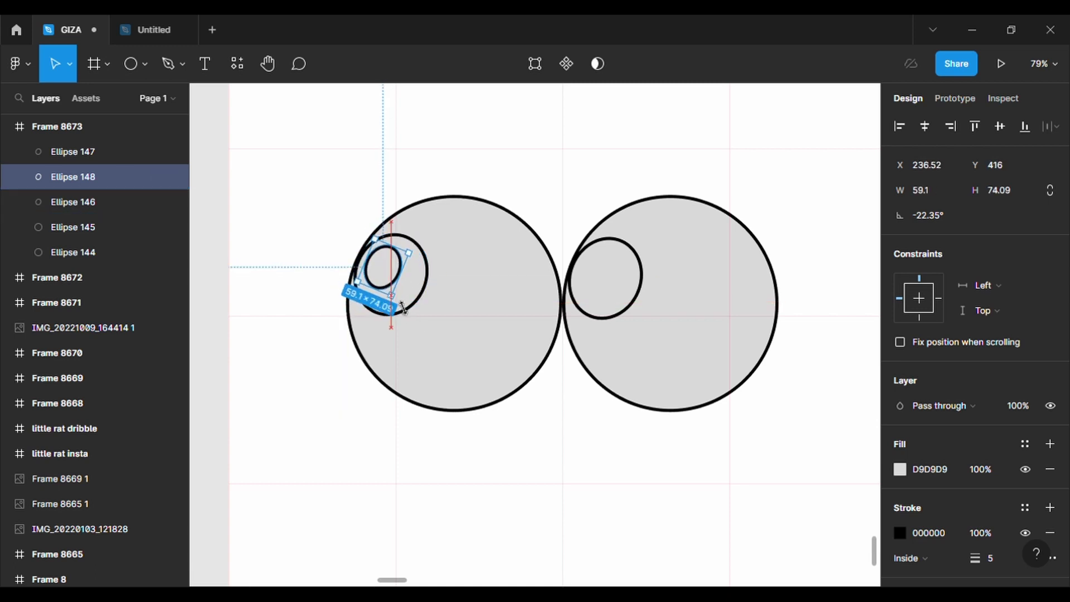
click(424, 364)
key(Escape)
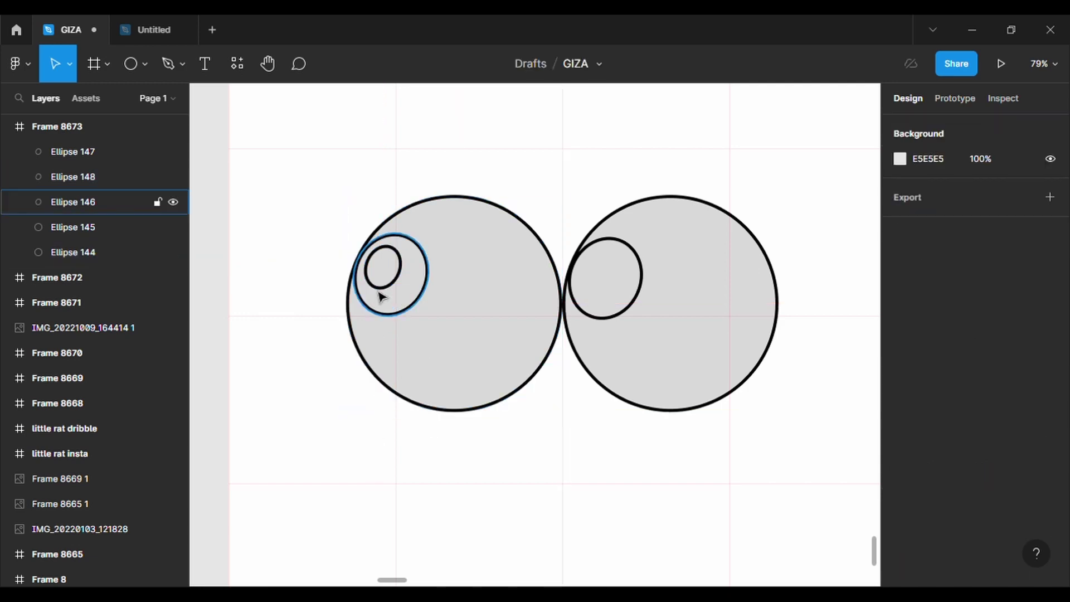
Step: Duplicate the left pupil, place the copy inside the right iris, and bring it to the front
click(384, 287)
key(ctrl+c)
key(ctrl+v)
drag(395, 291, 599, 281)
right_click(599, 296)
click(635, 246)
click(577, 328)
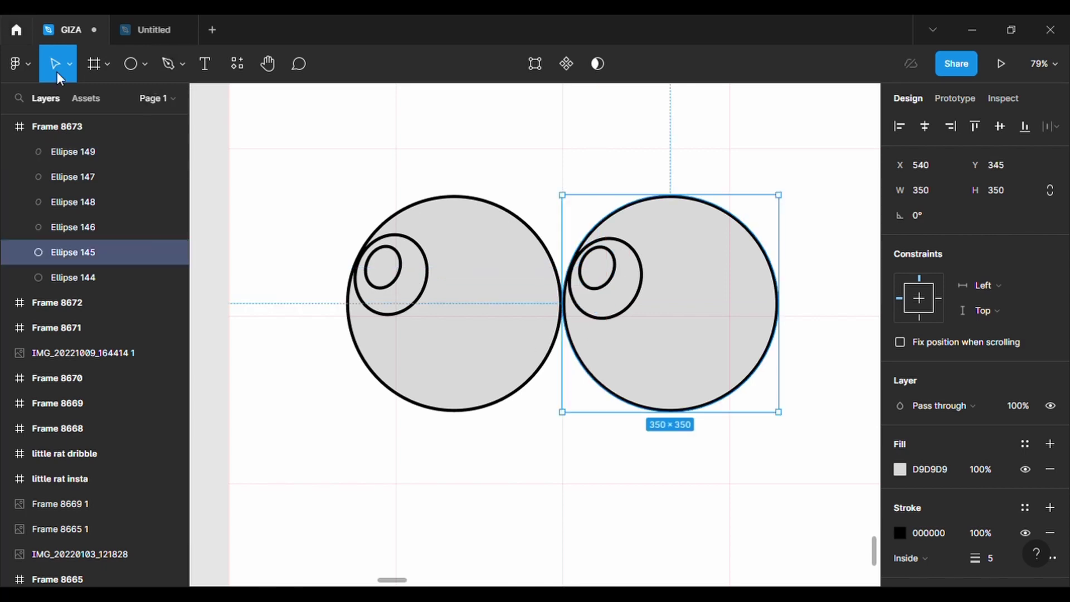
Step: Draw a highlight ellipse about 21 × 18 in the upper left of the left pupil and fill it with white
click(144, 63)
click(122, 156)
scroll(454, 298, up, 5)
drag(284, 210, 312, 234)
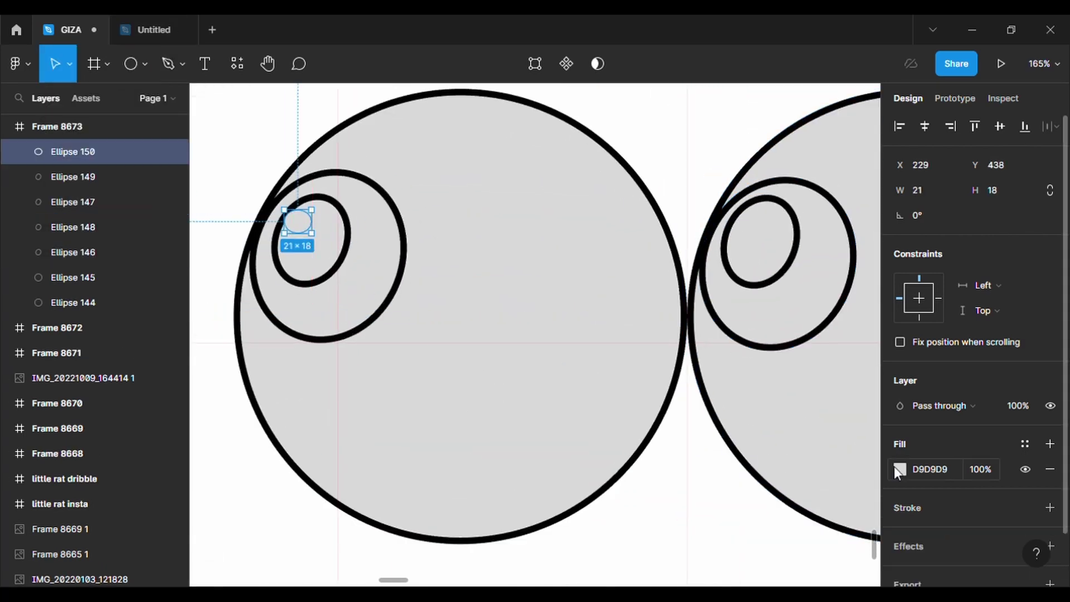
click(899, 469)
drag(697, 218, 672, 142)
Step: Place a copy of the white highlight in the upper left of the right pupil
drag(299, 225, 749, 233)
click(349, 162)
key(ctrl+v)
key(ctrl+z)
key(ctrl+z)
key(ctrl+z)
key(ctrl+v)
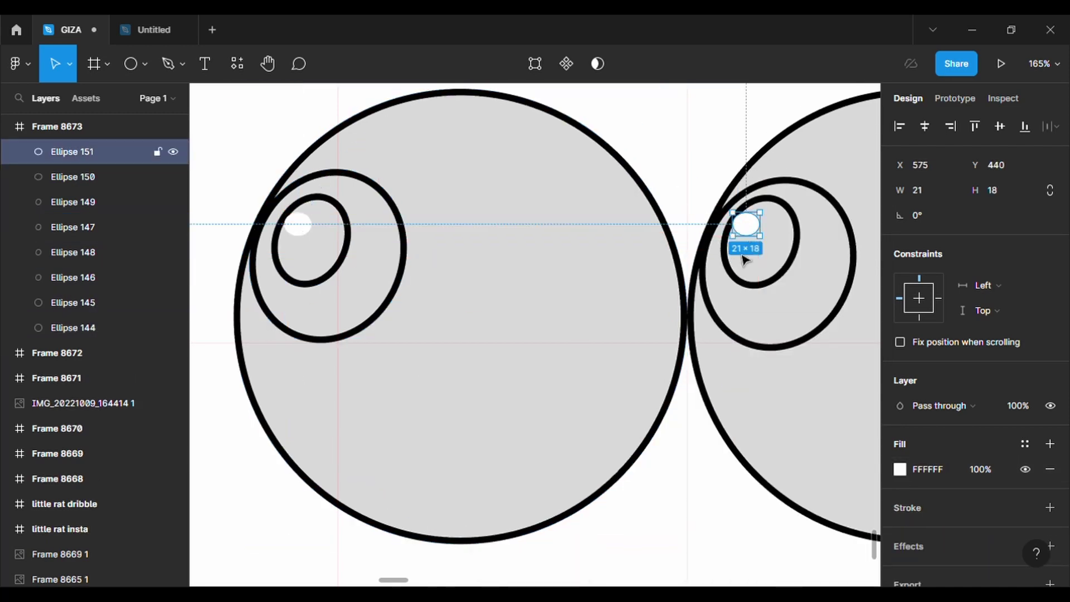
click(672, 403)
Step: Draw a rectangle about 651 × 355 centred below the two eyes
scroll(674, 407, down, 5)
scroll(677, 409, right, 5)
click(511, 440)
scroll(510, 440, down, 2)
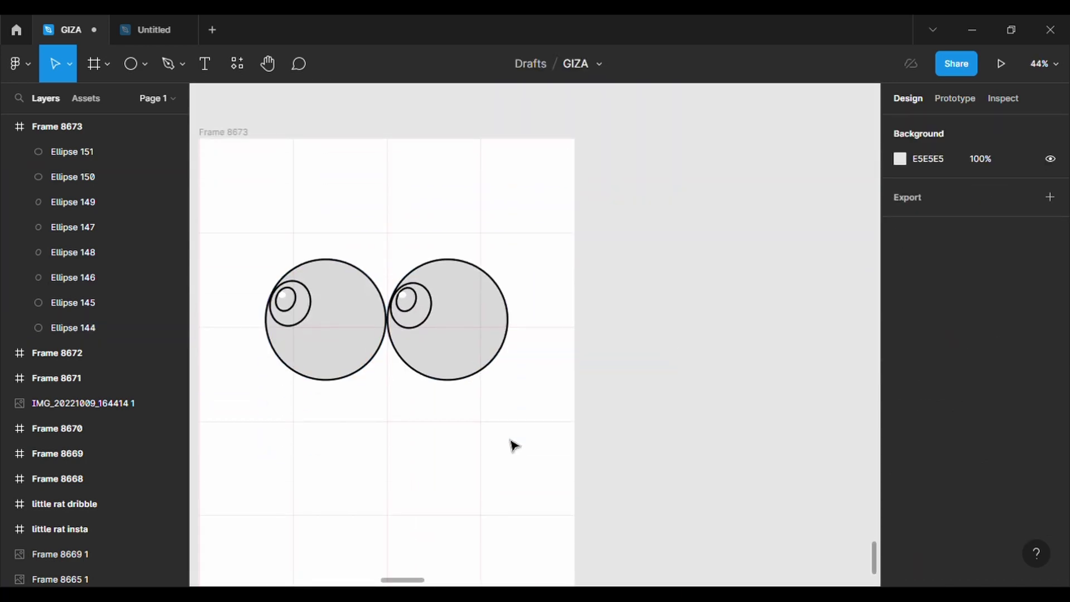
scroll(513, 445, down, 1)
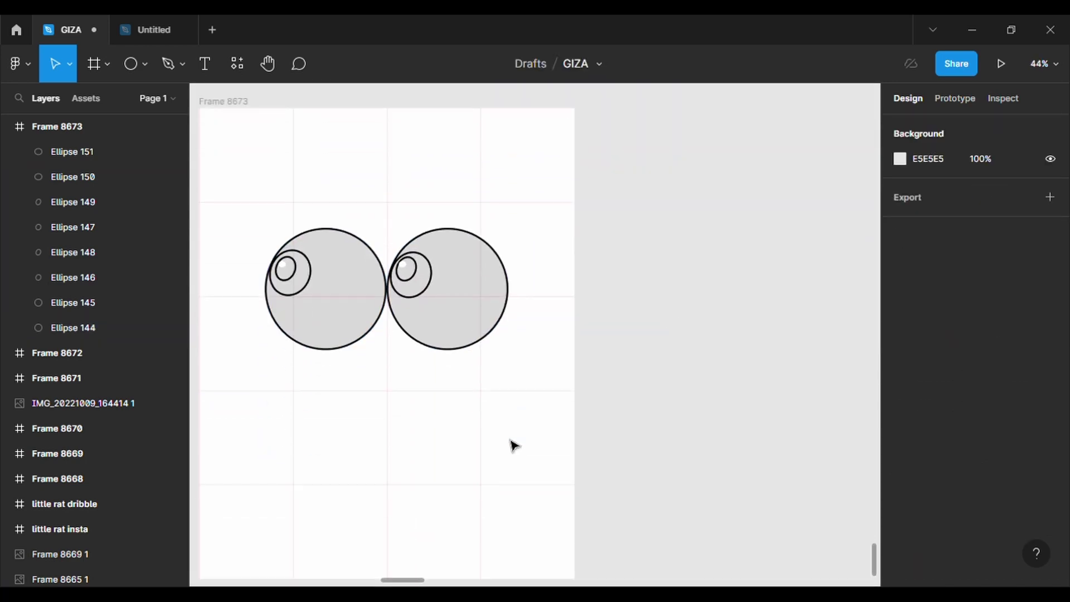
click(145, 63)
click(136, 102)
drag(274, 369, 512, 506)
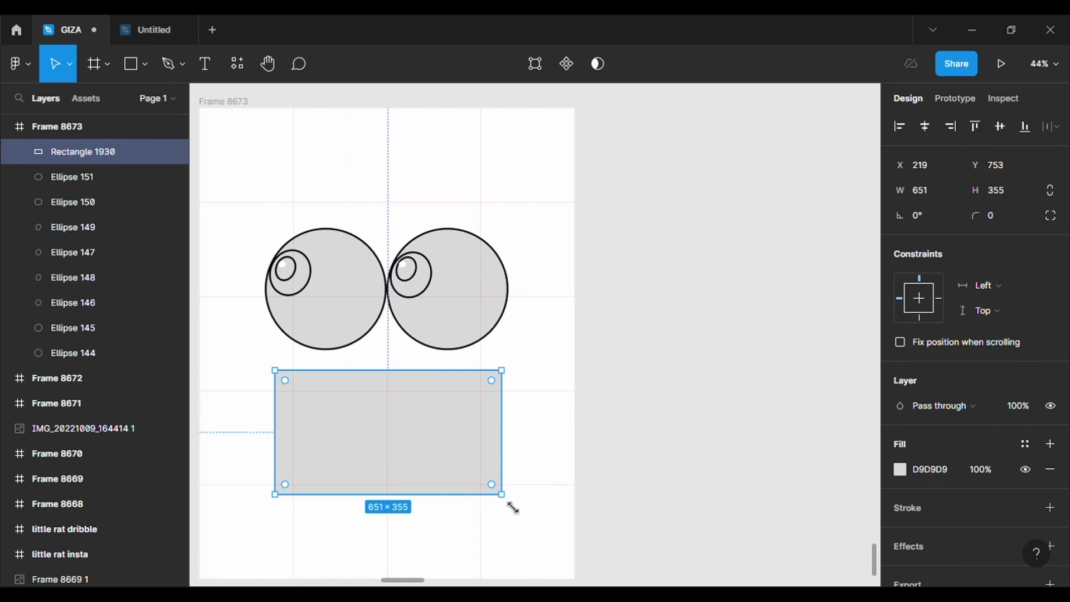
Step: Pull the midpoints of the rectangle's top and bottom edges downward and those of both side edges outward to form a mouth outline
key(Return)
drag(388, 370, 385, 397)
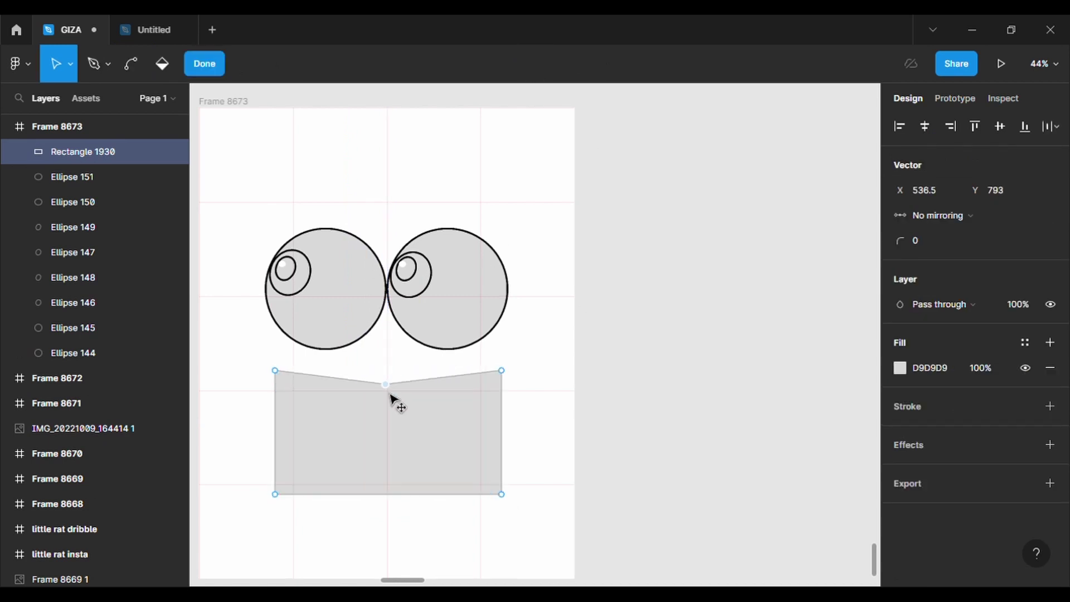
drag(388, 494, 385, 521)
drag(275, 432, 254, 432)
drag(501, 432, 519, 432)
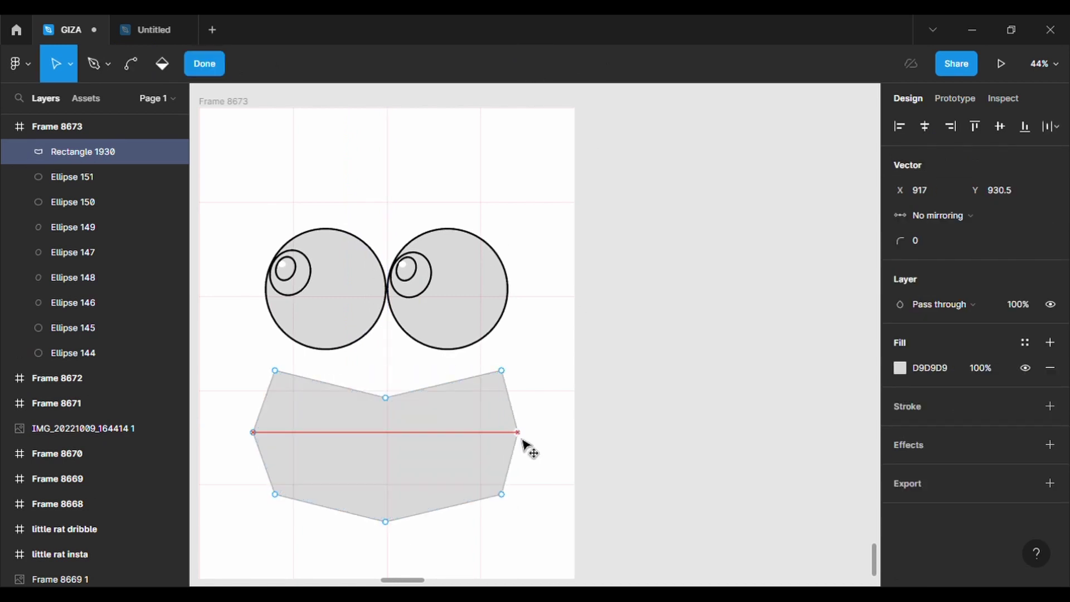
key(Escape)
Step: Round the mouth shape's corners with a radius of 500 and add a black stroke of width 5
click(1000, 215)
text(500)
key(Return)
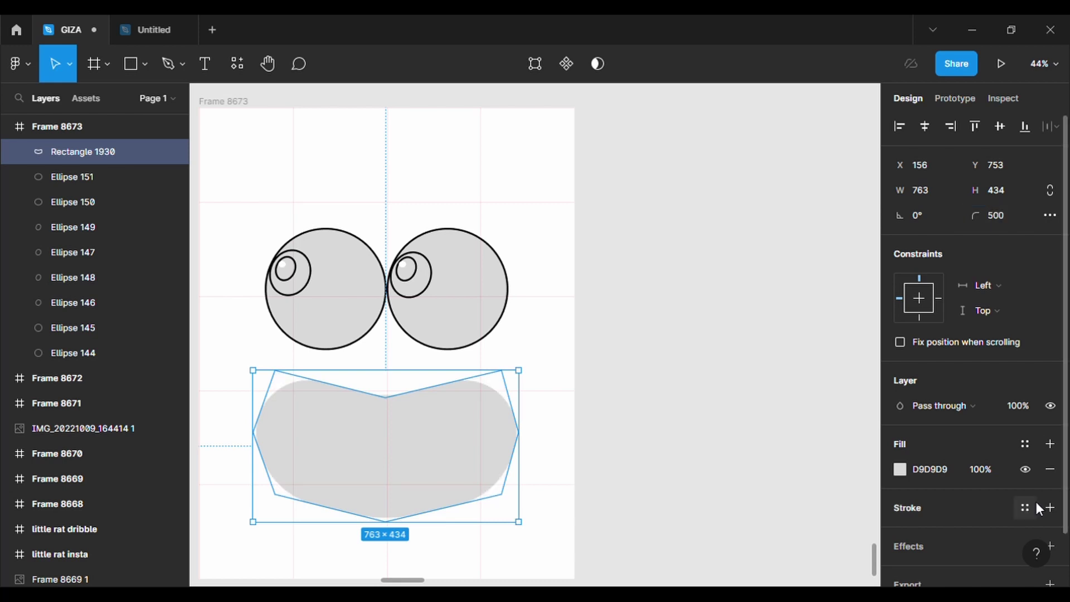
click(1050, 507)
click(990, 558)
text(5)
key(Return)
Step: Try corner radii of 10 and 100 on the mouth's upper-left point, settling on 50
scroll(534, 487, left, 2)
click(534, 63)
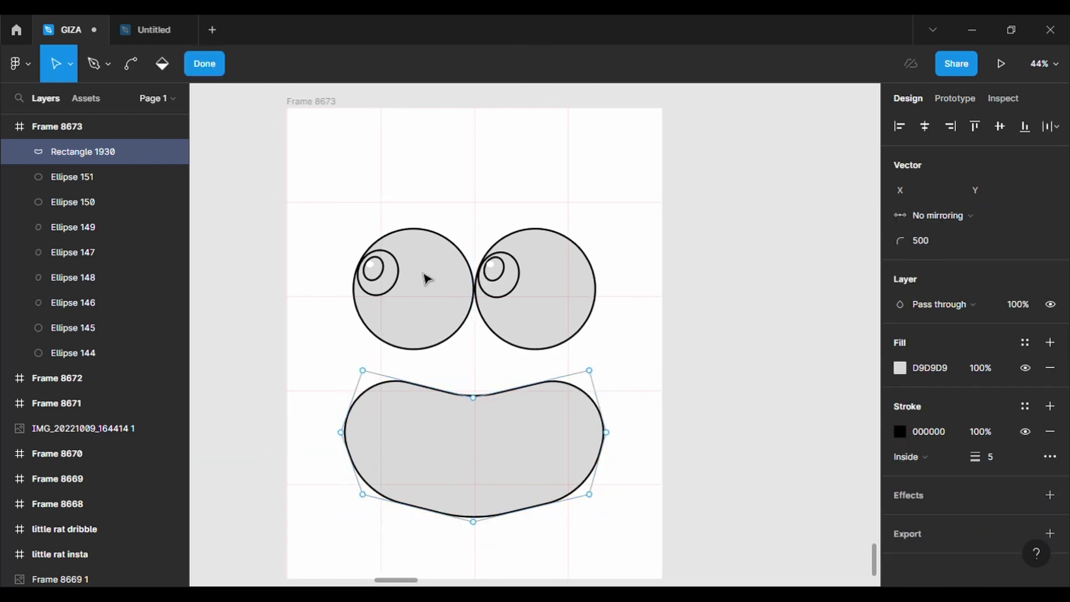
click(364, 371)
click(942, 241)
text(10)
key(Return)
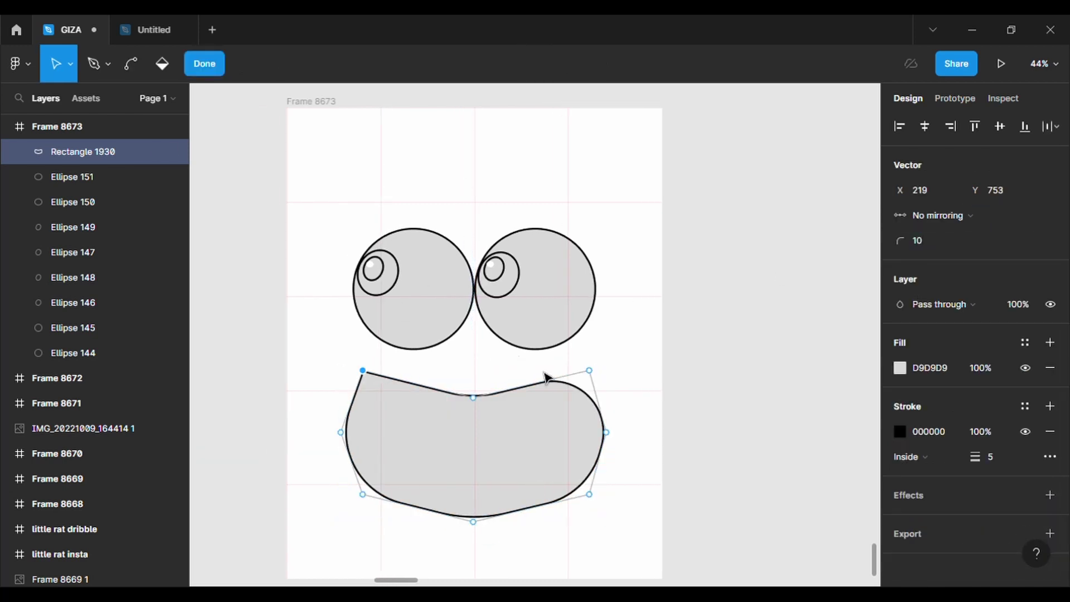
click(936, 245)
text(100)
key(Return)
click(936, 246)
text(50)
key(Return)
Step: Set the corner radius of the mouth's upper-right point to 50
click(592, 372)
click(934, 248)
text(50)
key(Return)
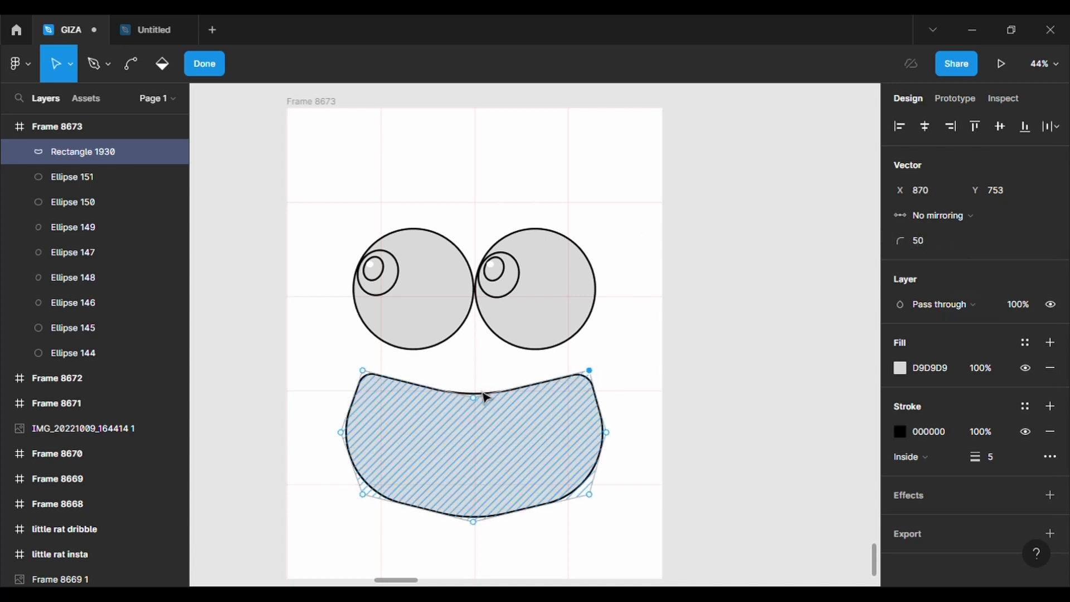
Step: Lower the mouth's top centre point to deepen the curve, and fill out its bottom and upper side edges by adjusting and adding points
drag(474, 398, 480, 428)
drag(366, 498, 360, 505)
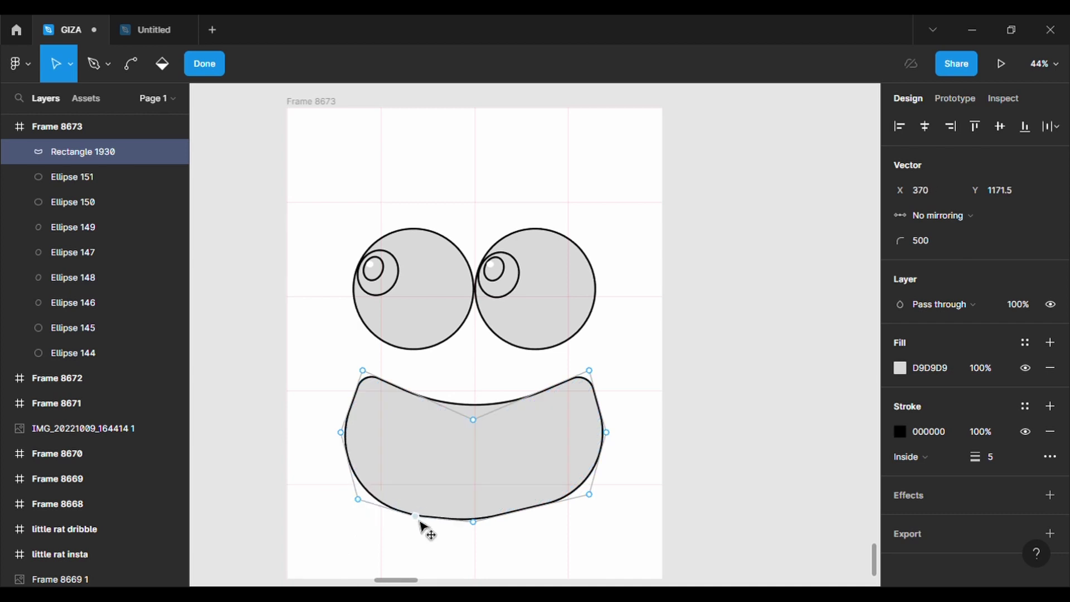
drag(534, 510, 538, 517)
click(341, 398)
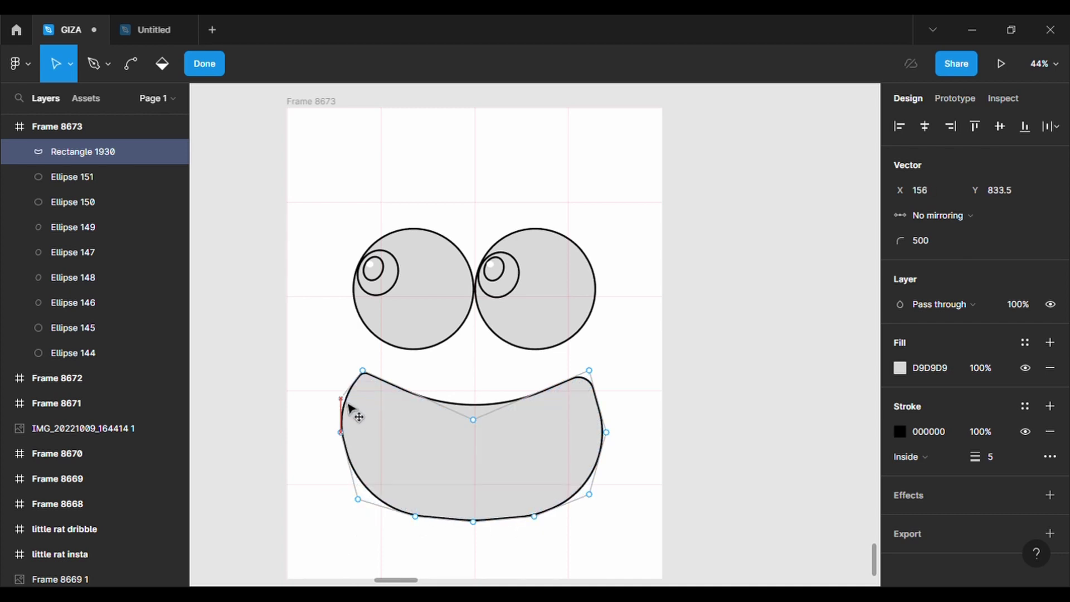
click(607, 398)
click(630, 566)
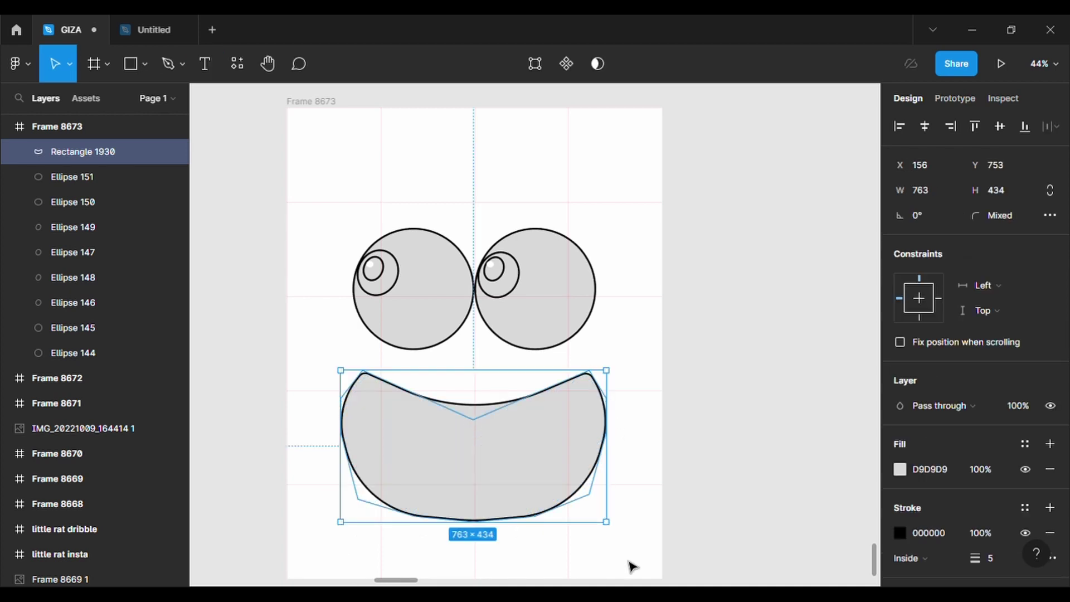
Step: Flatten the middle of the mouth's bottom edge by adjusting its points, and finish editing the shape
click(631, 566)
double_click(552, 514)
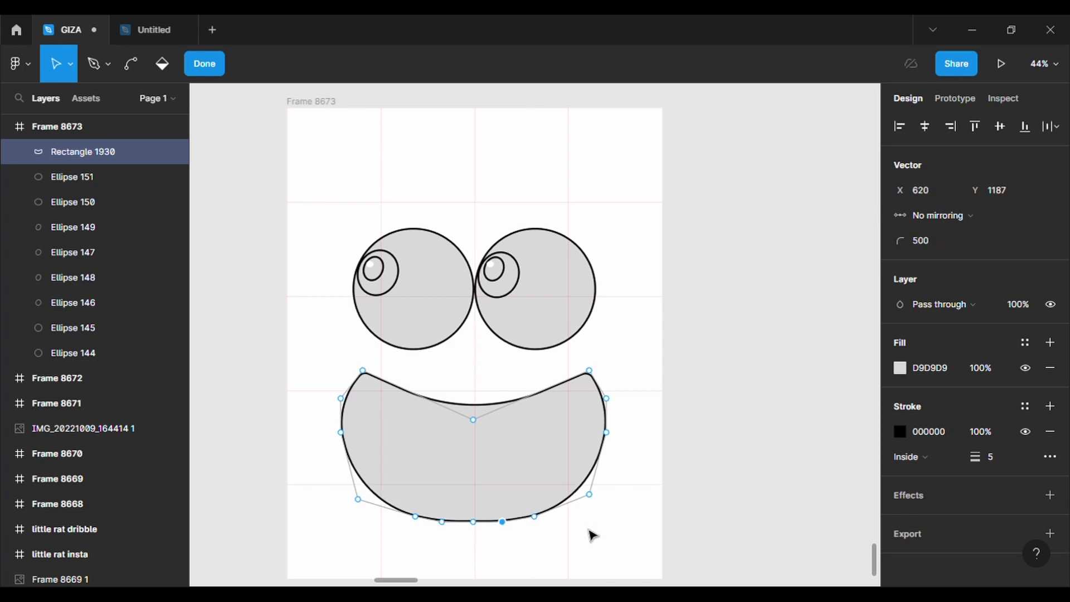
key(Escape)
key(Escape)
scroll(572, 342, down, 2)
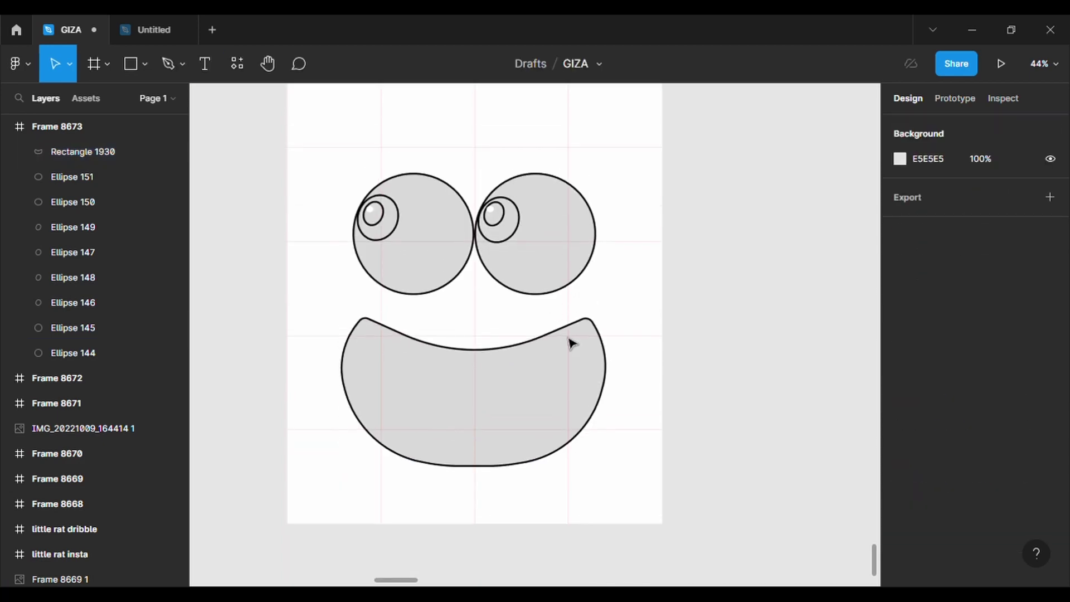
Step: Draw a closed curved nose outline about 333 by 223 between the right eye and the mouth, with a stroke width of 5
click(170, 66)
click(471, 301)
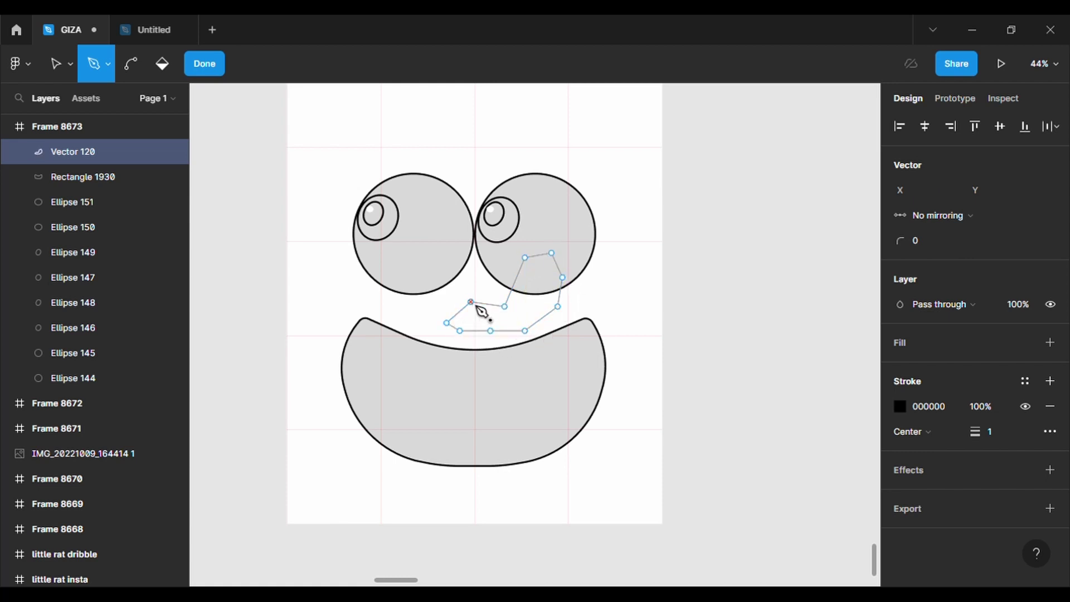
key(Escape)
click(995, 528)
text(5)
key(Return)
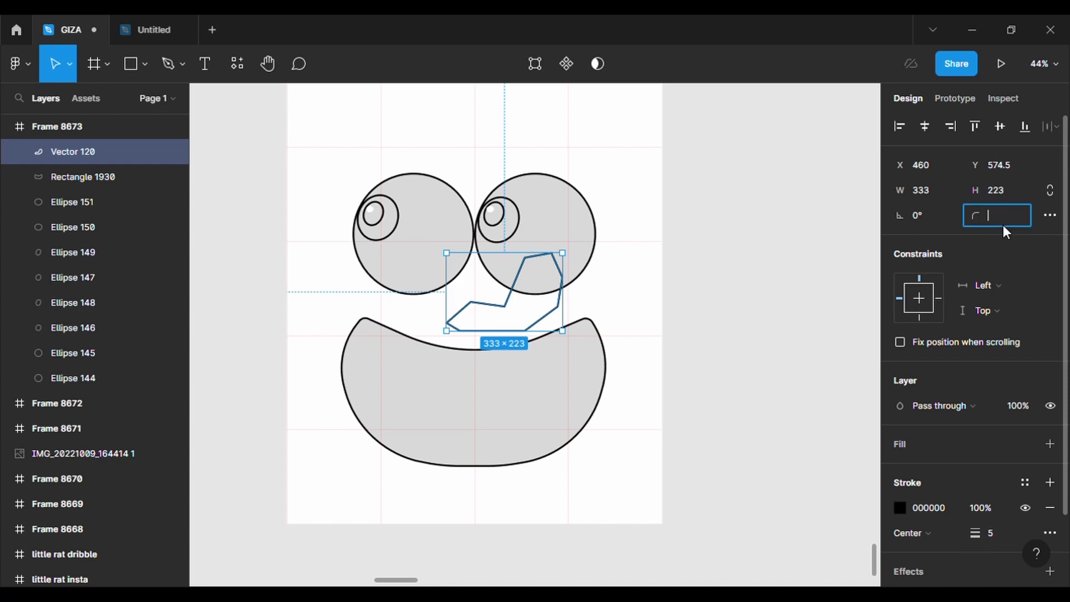
Step: Round the nose outline's corners with a radius of 500 and refine its points, giving the lower-left tip a radius of 0
text(500)
key(Return)
key(Return)
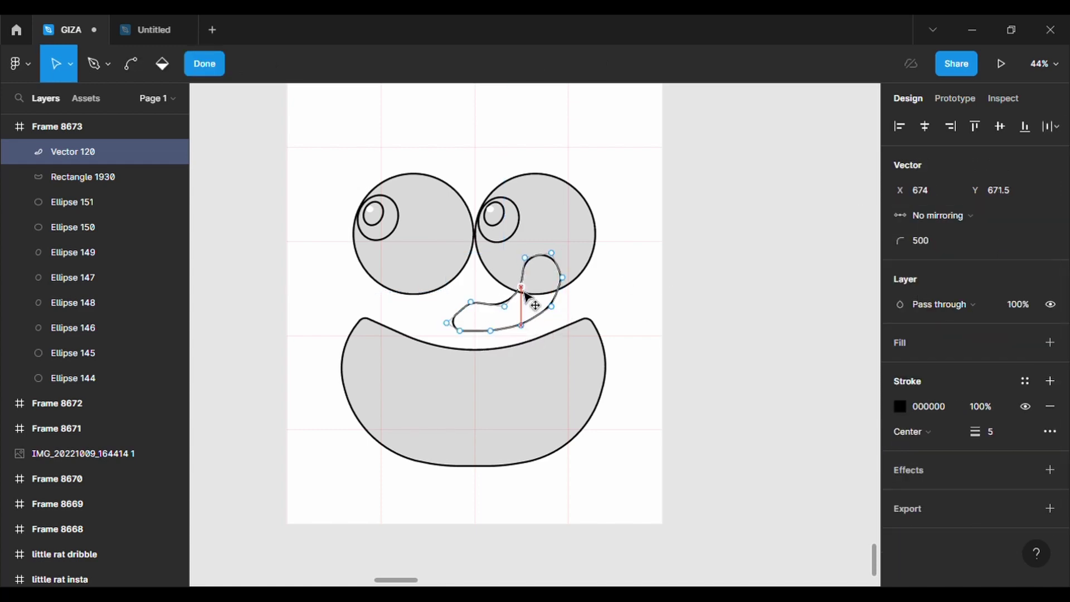
text(0)
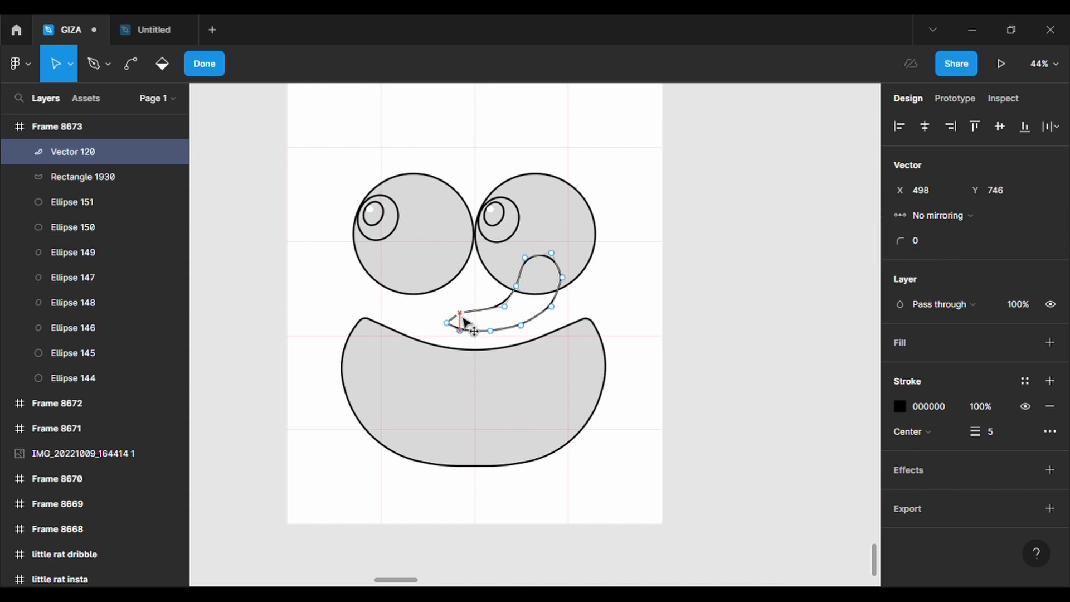
key(Escape)
Step: Rotate the nose outline slightly and reposition it between the right eye and the mouth
drag(545, 325, 553, 288)
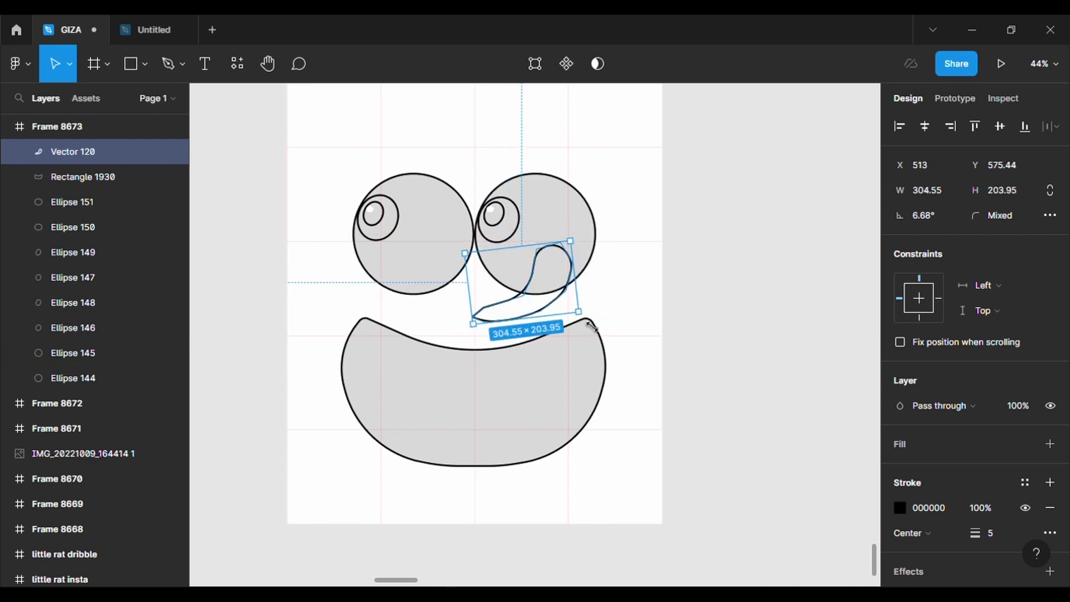
drag(591, 326, 554, 310)
click(616, 305)
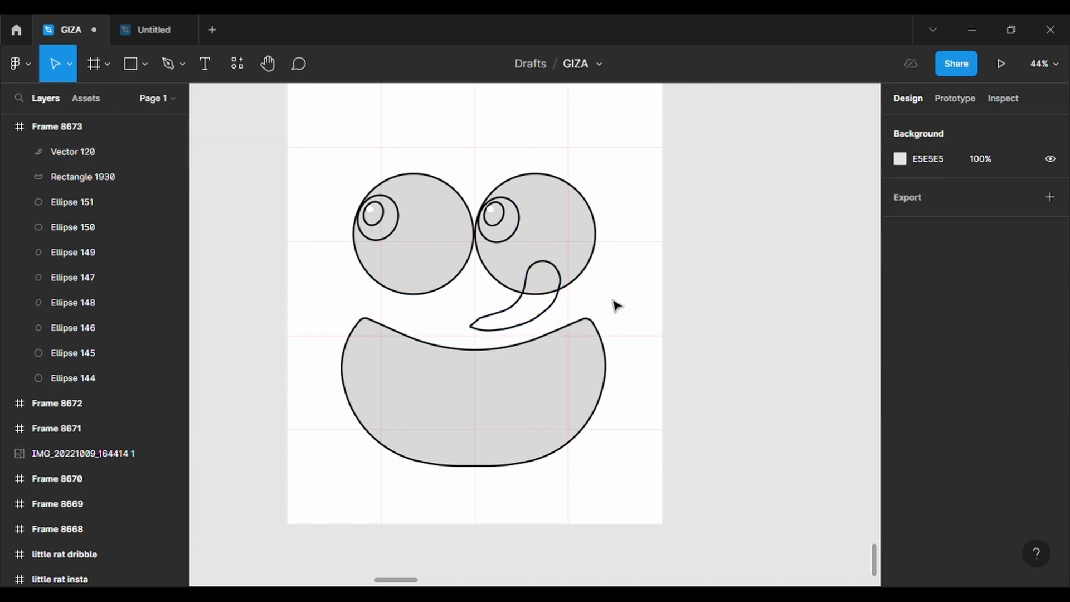
Step: Draw a rectangle about 262 by 186 over the left eye's lower edge and the mouth's left corner, with a black stroke of width 5
click(146, 69)
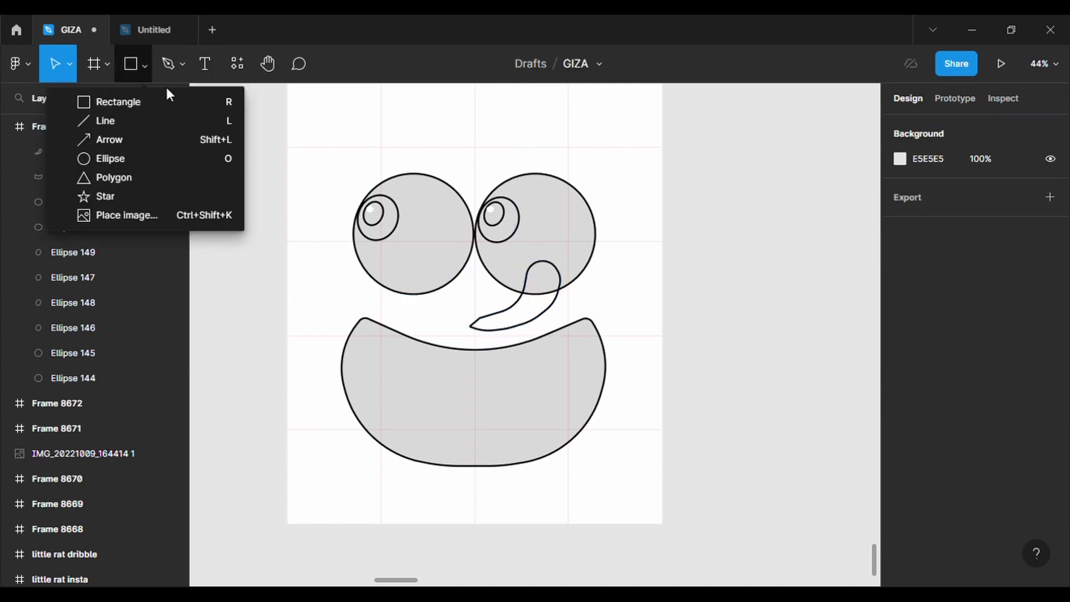
click(170, 100)
drag(315, 288, 407, 353)
drag(379, 339, 385, 319)
click(1049, 507)
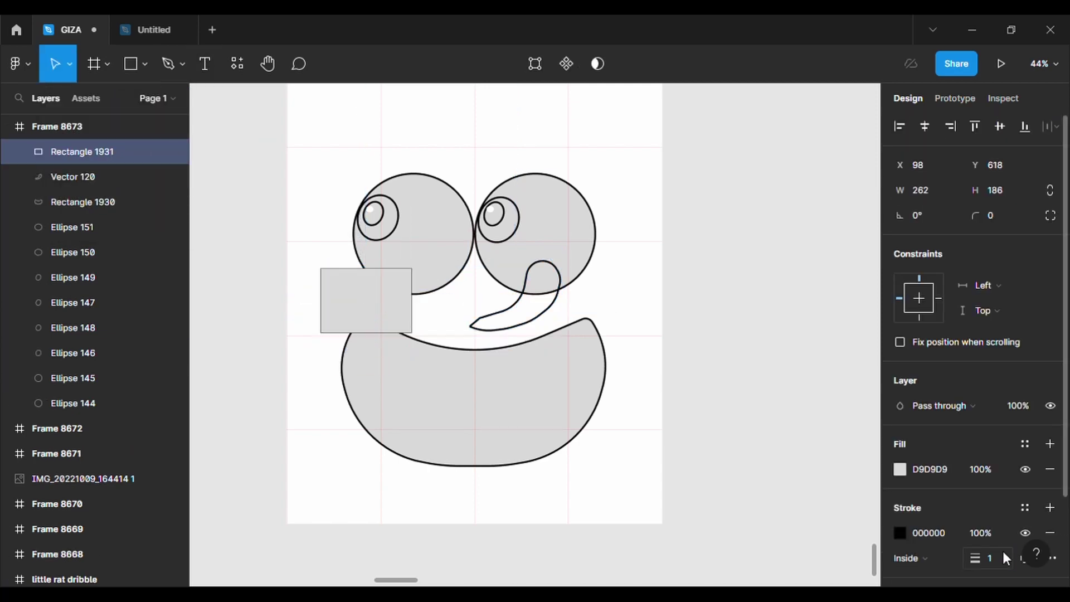
click(1001, 556)
text(5)
key(Return)
Step: Reshape the new rectangle into an irregular cheek polygon by moving its corners and adding points, pulling the lower-left corner outward
click(531, 65)
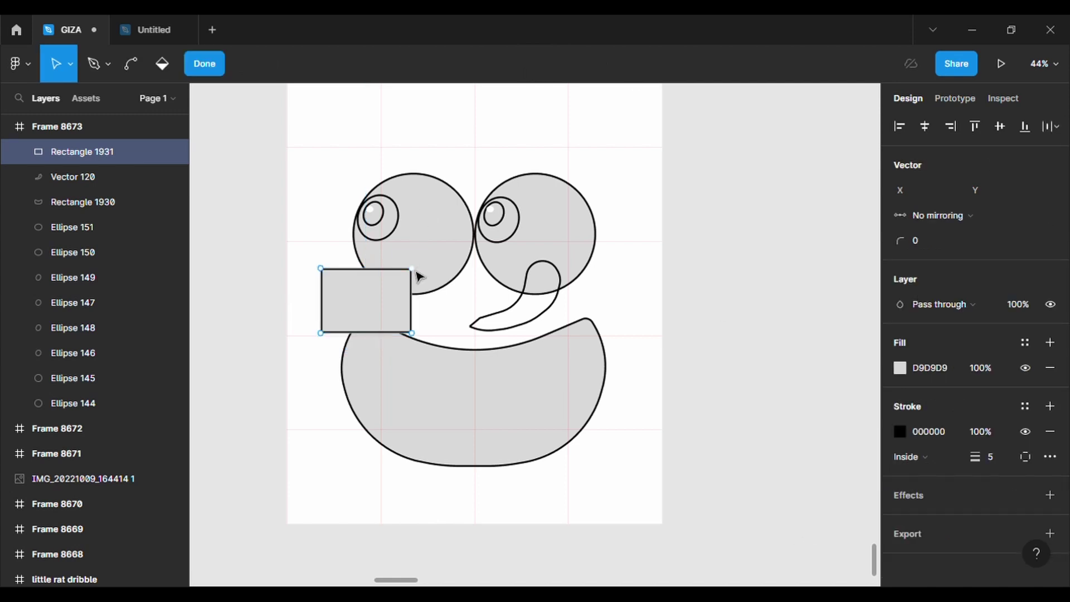
drag(411, 268, 397, 259)
drag(404, 295, 426, 287)
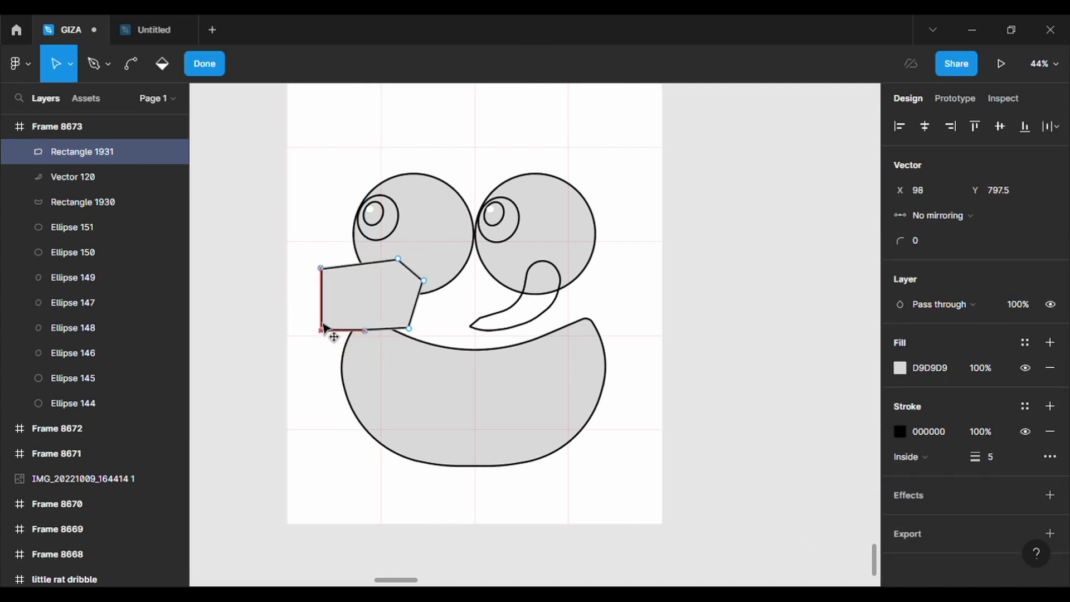
click(343, 331)
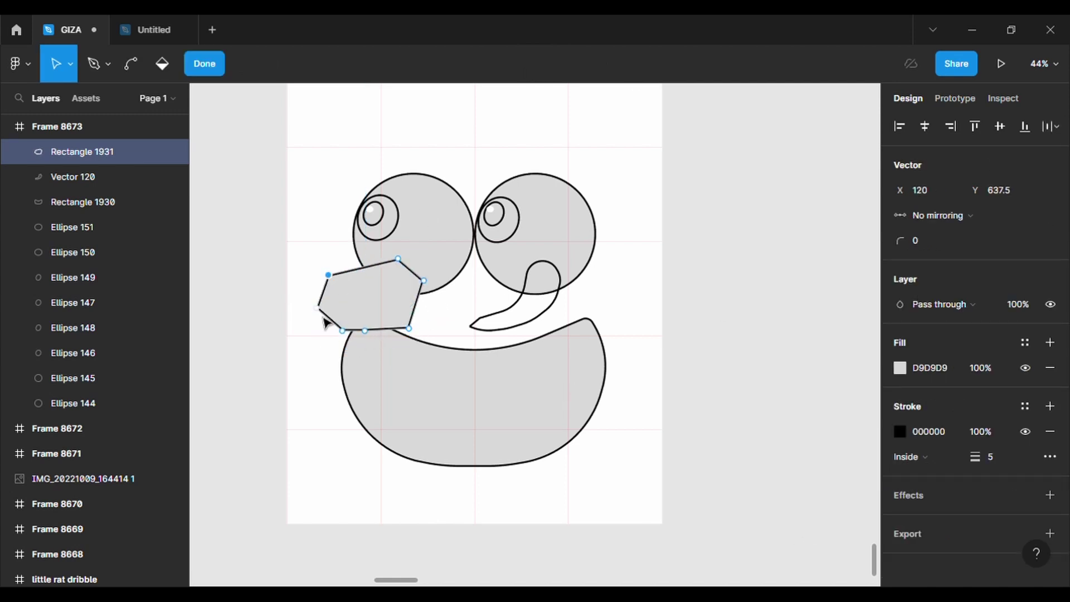
scroll(321, 320, up, 3)
drag(336, 319, 315, 351)
Step: Round all corners of the cheek shape with a radius of 500
click(946, 240)
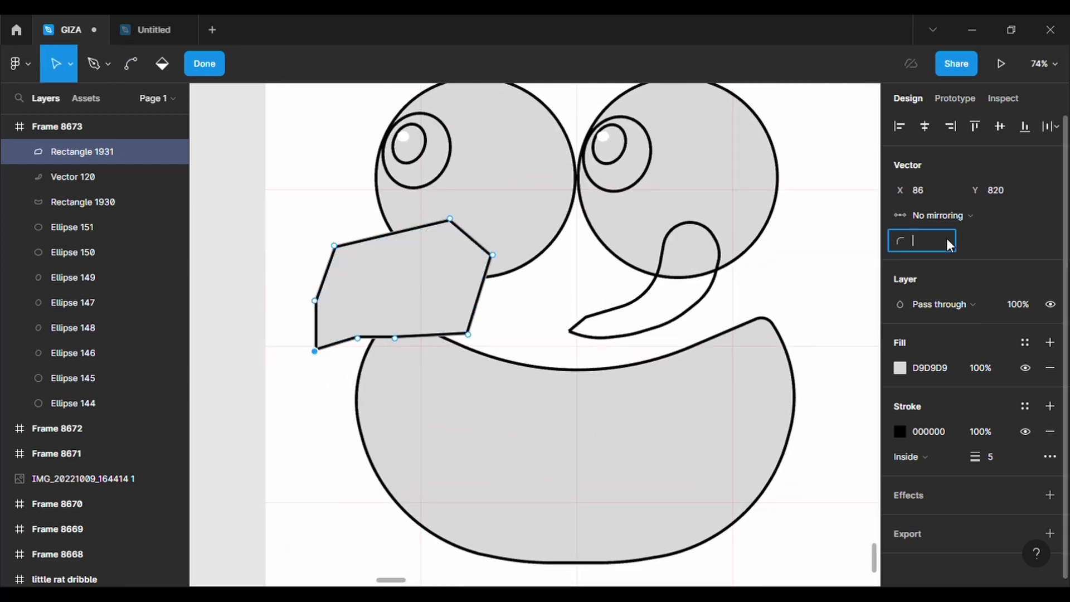
key(Return)
key(Escape)
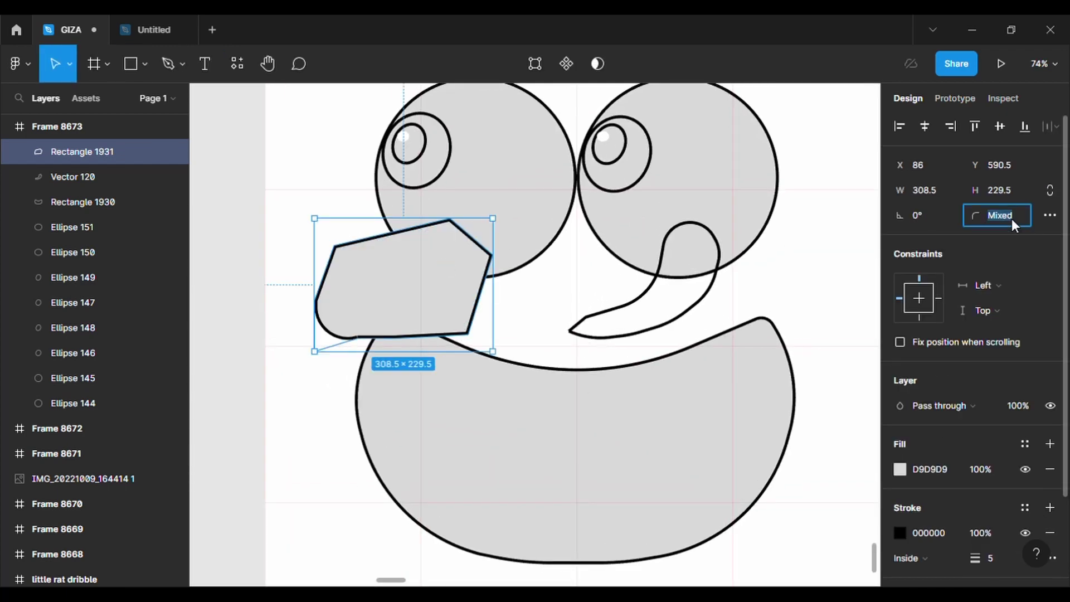
key(Return)
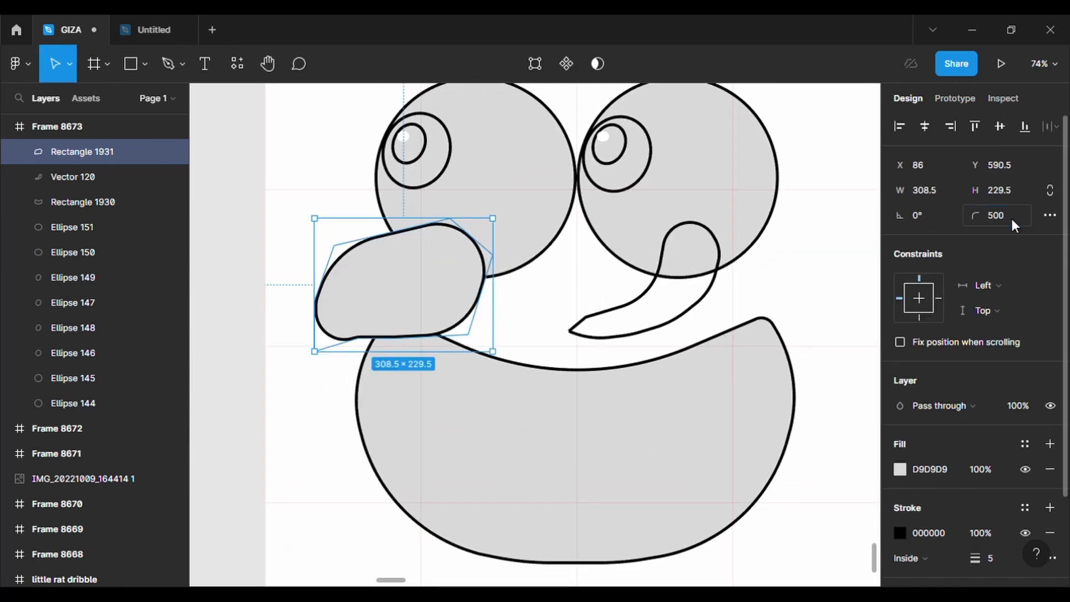
Step: Smooth the cheek shape's top, right and bottom edges by adding and moving points
click(533, 67)
click(394, 223)
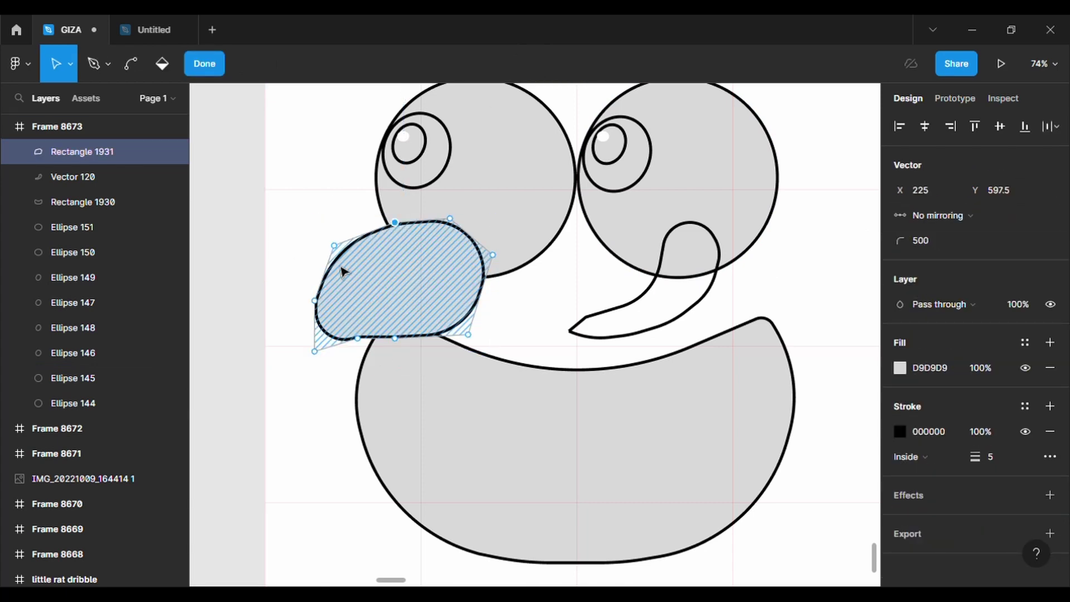
drag(468, 335, 444, 338)
click(420, 219)
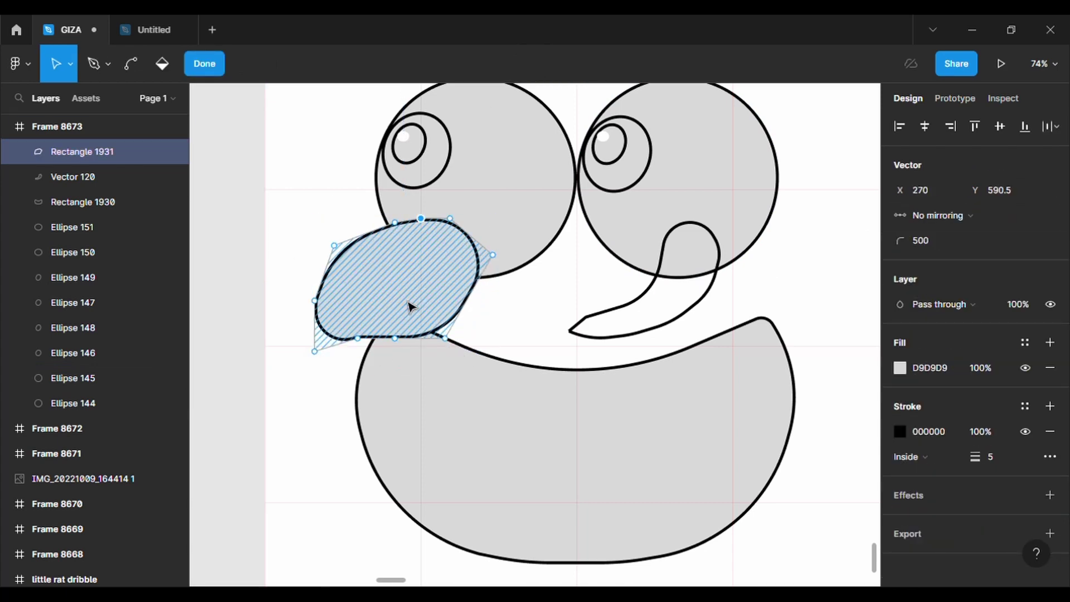
click(471, 301)
Step: Sharpen the cheek shape's lower-left corner with a radius of 0 and set the left edge point's radius to 500
click(315, 290)
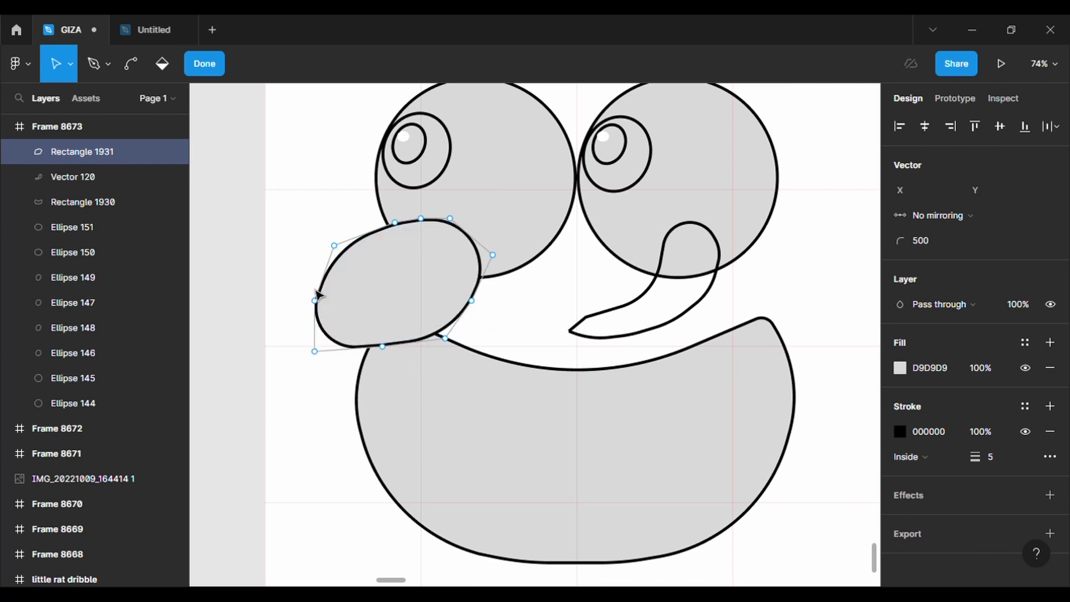
click(925, 241)
text(0)
key(Return)
click(301, 446)
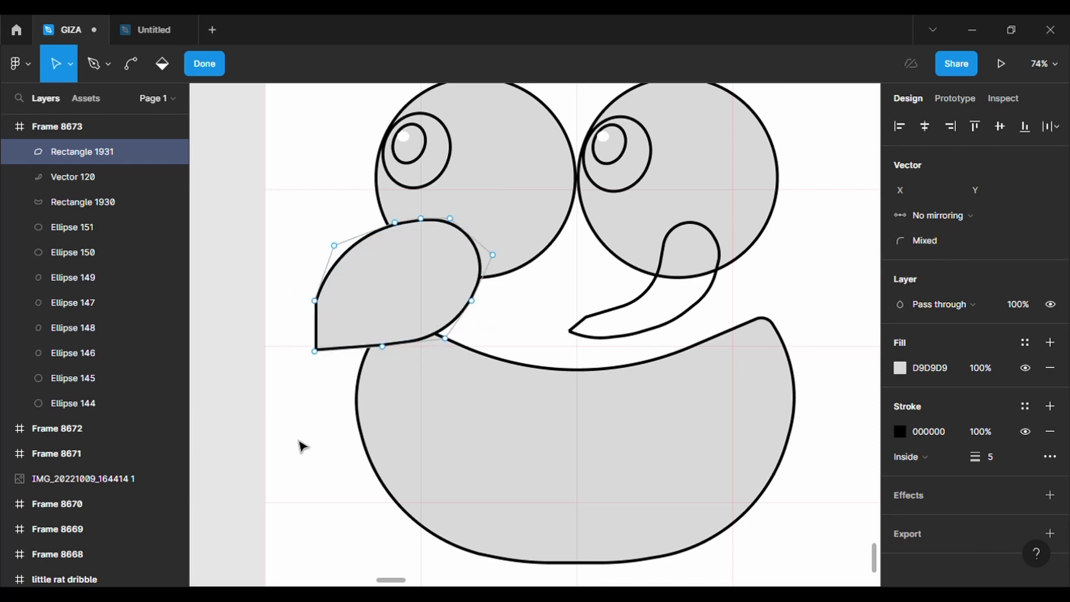
click(314, 300)
click(941, 242)
text(500)
key(Return)
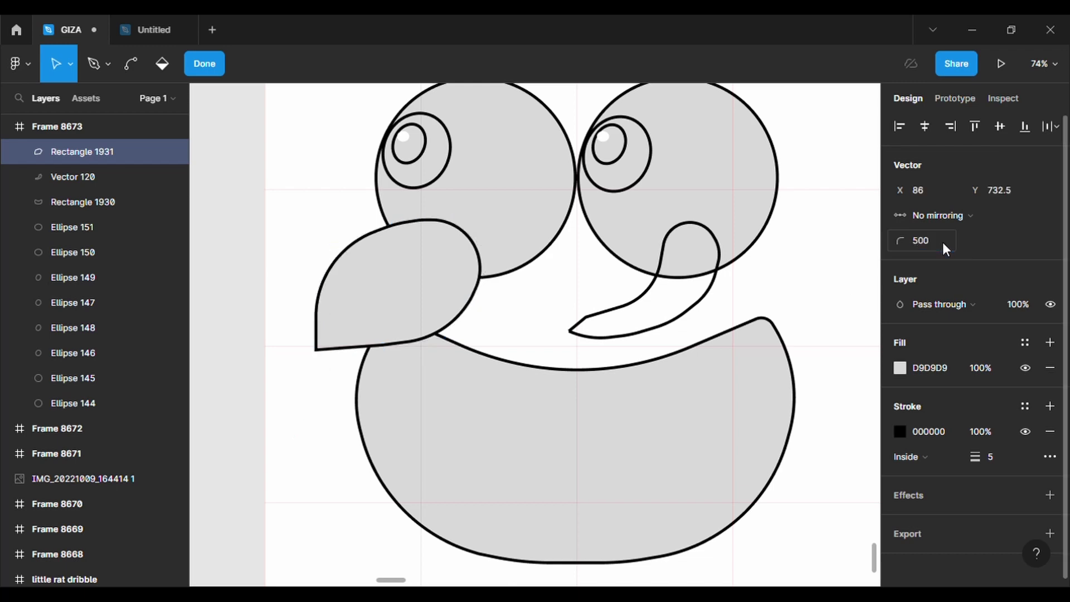
Step: Pull a point on the cheek shape's lower edge upward to form a notch beside the tip, with a corner radius of 0
scroll(364, 349, up, 2)
drag(349, 349, 329, 310)
click(924, 245)
text(0)
key(Return)
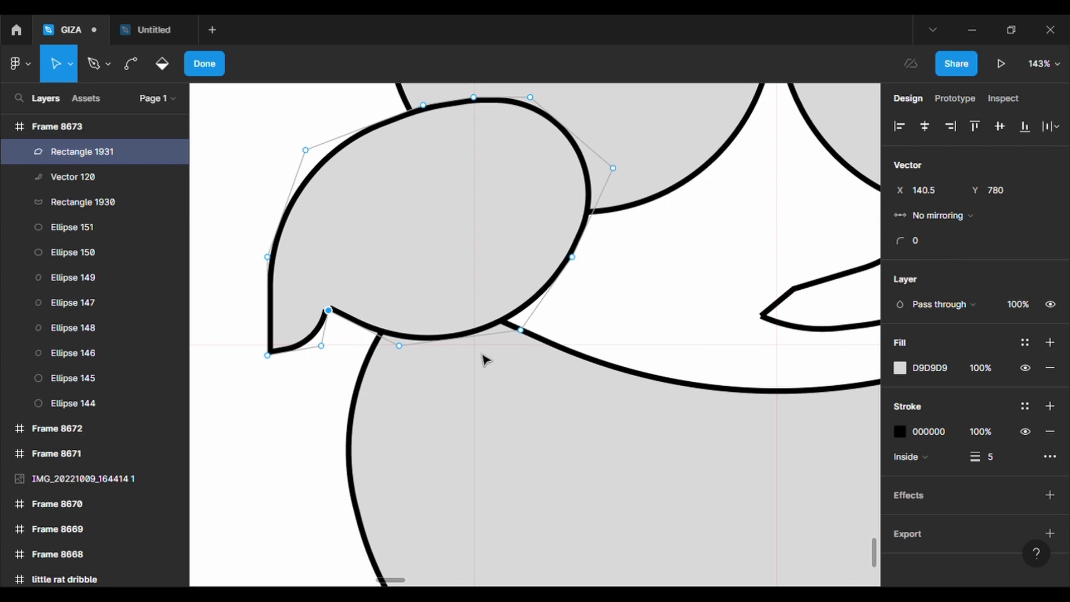
Step: Adjust the points along the cheek shape's underside and pull its lower-left tip into a tapered form
drag(399, 345, 410, 345)
mouse_move(520, 329)
mouse_down()
mouse_move(522, 319)
mouse_move(534, 323)
mouse_up()
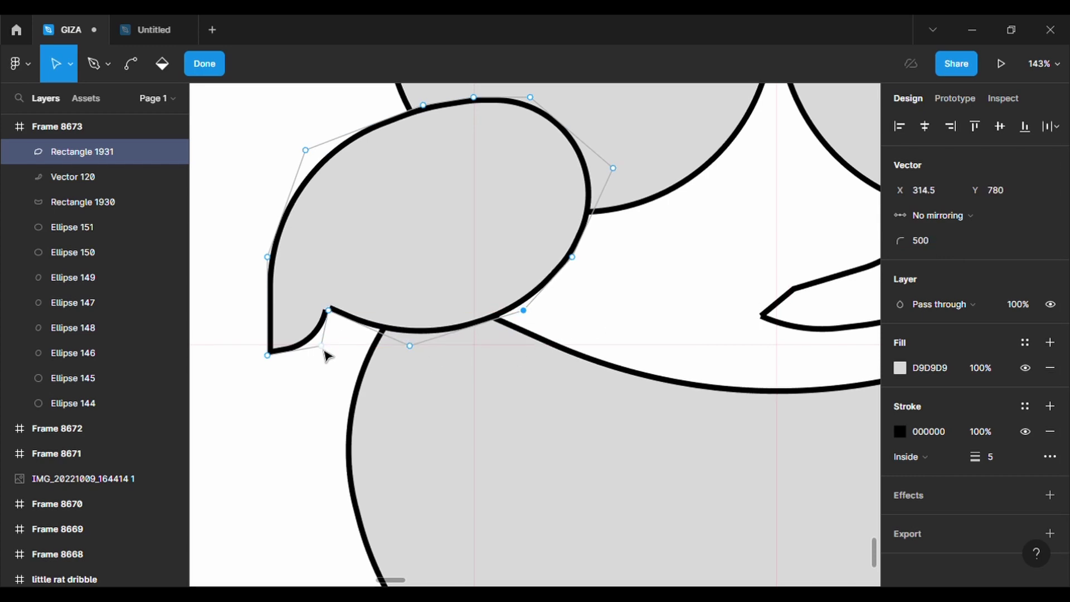
drag(268, 355, 306, 357)
Step: Set the corner radius of the cheek's notch point to 5 and of its lower-left tip to 100
click(328, 310)
click(931, 242)
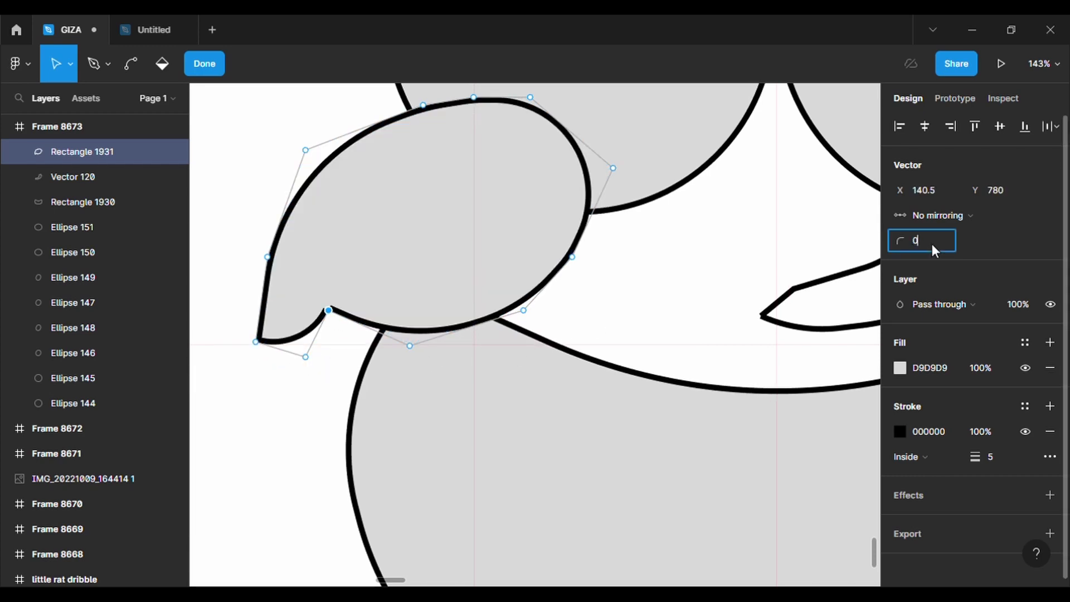
text(5)
key(Return)
click(256, 341)
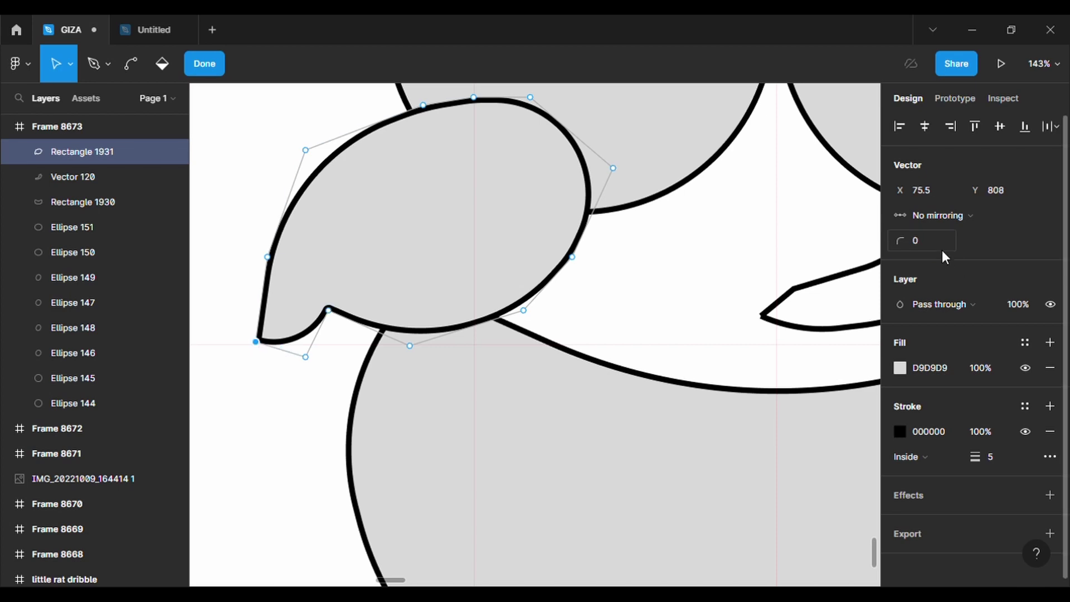
click(940, 249)
text(100)
key(Return)
Step: Duplicate the cheek shape, flip the copy horizontally and place it at the mouth's right corner
scroll(626, 277, down, 5)
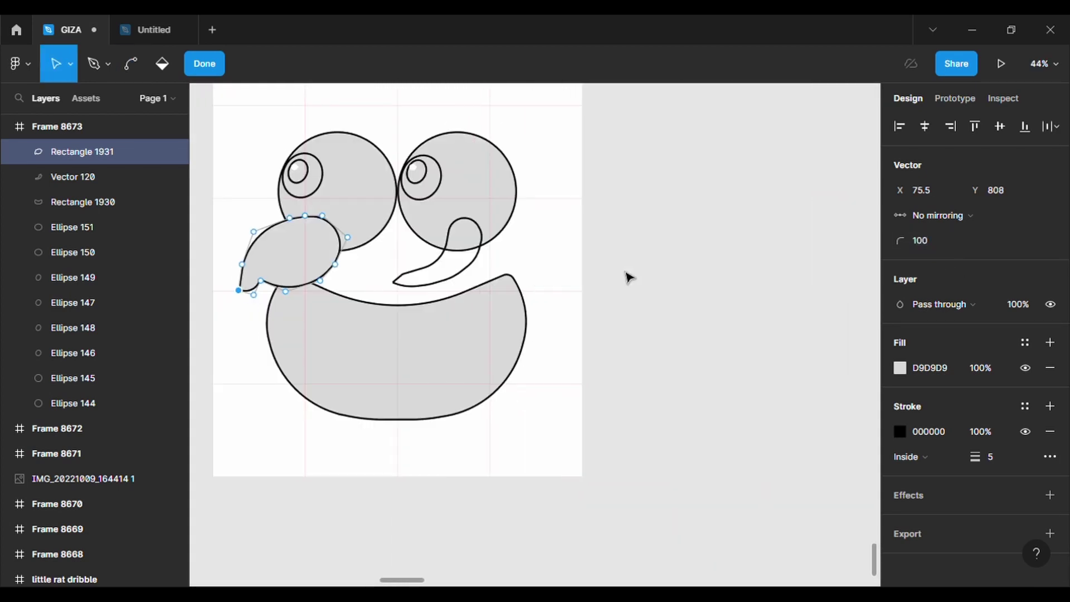
scroll(627, 277, up, 1)
click(401, 332)
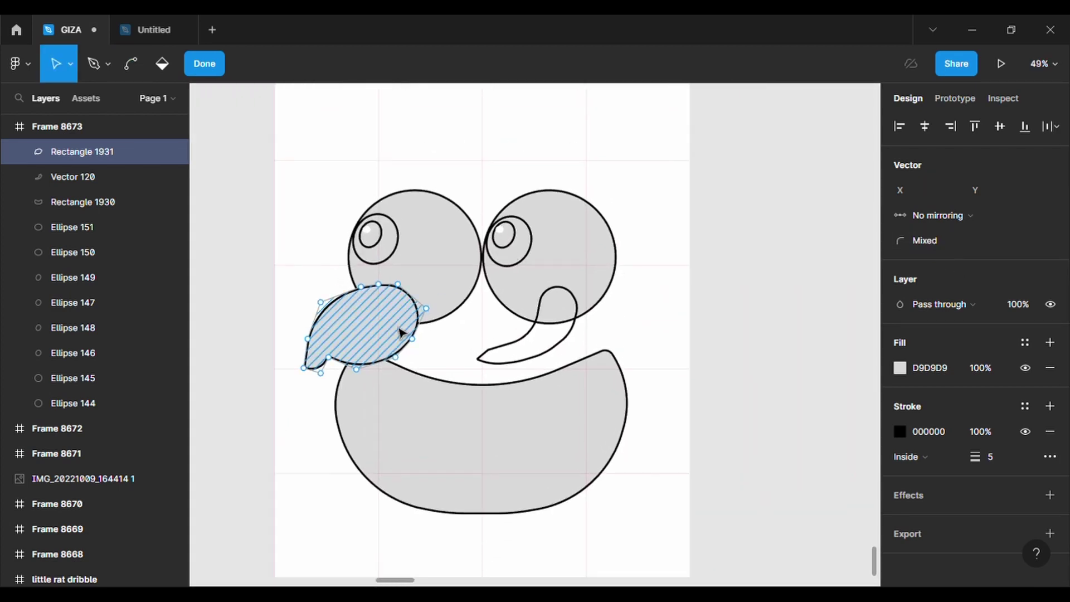
key(Escape)
key(ctrl+c)
key(ctrl+v)
key(shift+h)
drag(365, 354, 630, 340)
scroll(628, 358, down, 1)
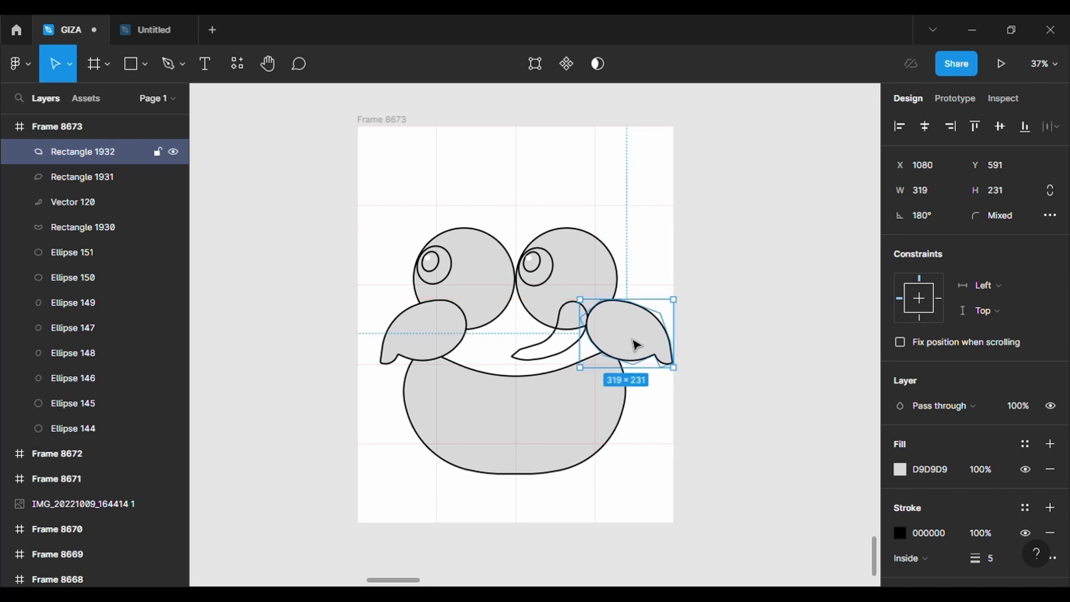
Step: Nudge the nose outline slightly up and to the left, away from the right cheek
click(641, 392)
drag(566, 347, 561, 344)
click(617, 511)
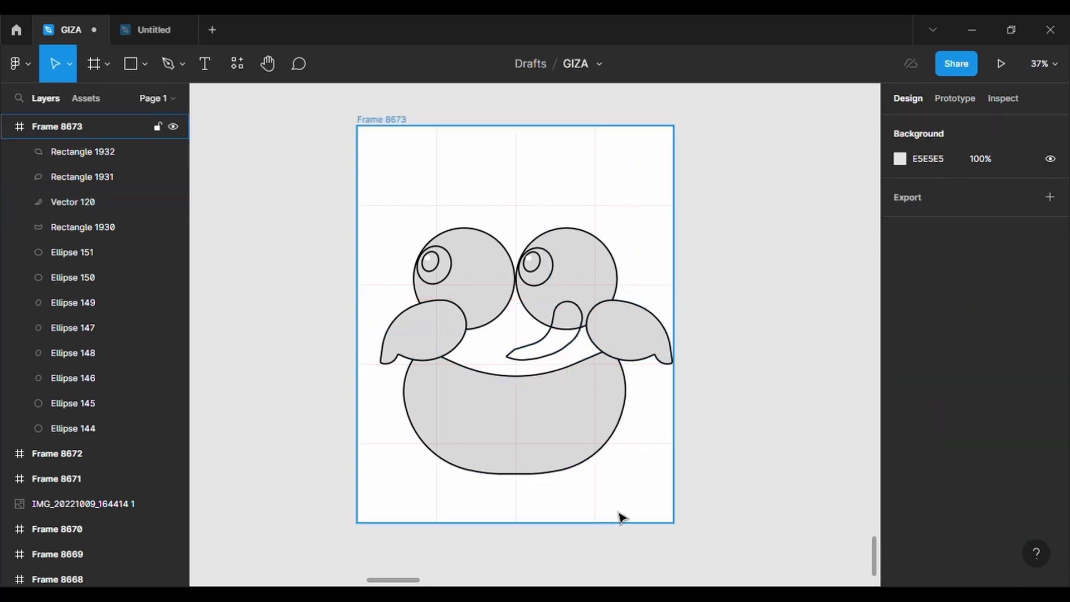
Step: Scale all the face shapes down together to about 877 by 735 and shift them toward the frame's centre
drag(368, 182, 625, 445)
drag(672, 473, 620, 453)
drag(491, 410, 501, 412)
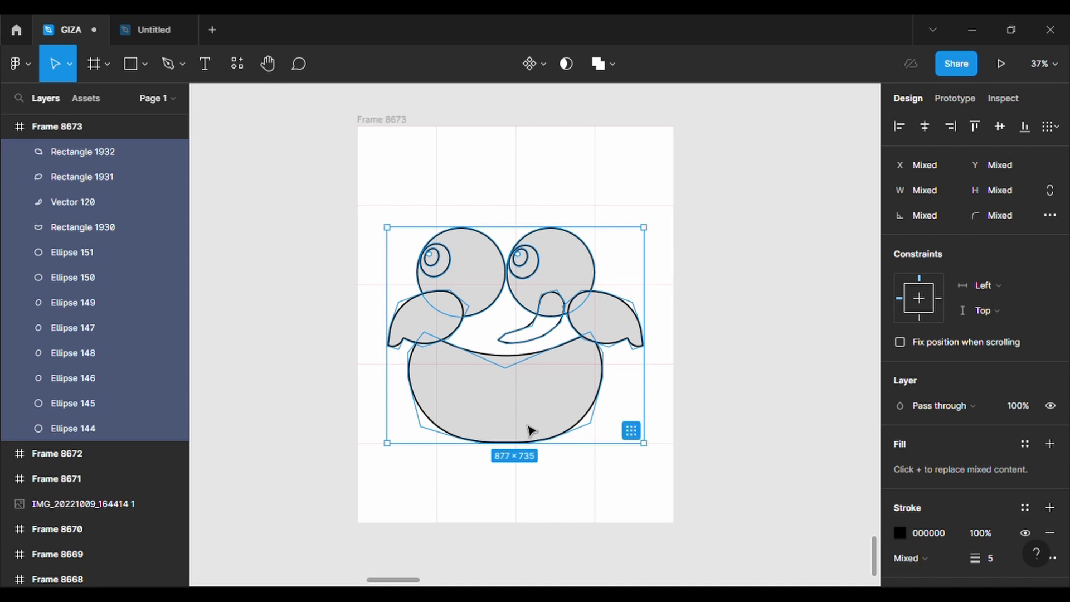
click(540, 504)
Step: Change the frame's background fill to a bright yellow-green
scroll(541, 505, up, 1)
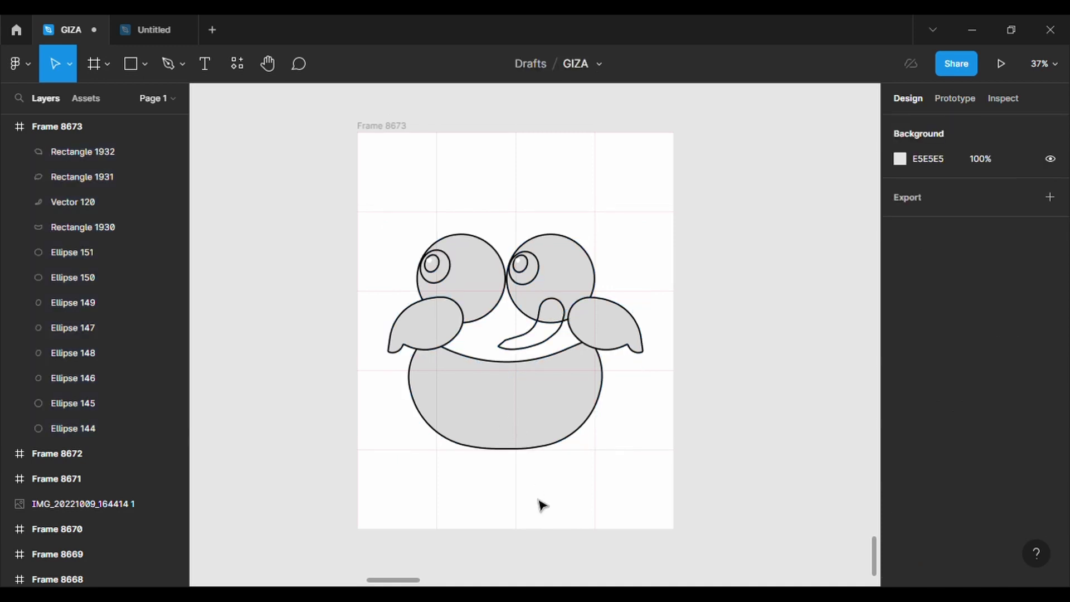
click(383, 126)
click(899, 494)
drag(814, 290, 835, 201)
Step: Fill the left eye's large circle with light cyan CFF6FE
click(474, 251)
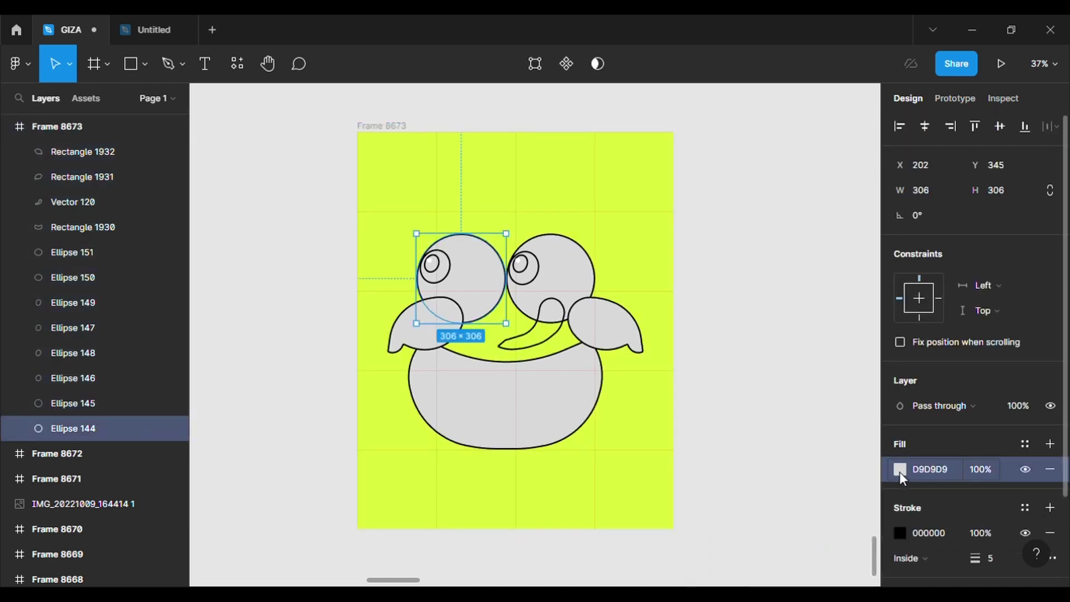
click(900, 468)
drag(733, 231, 718, 202)
click(800, 396)
drag(801, 399, 806, 399)
drag(732, 202, 727, 198)
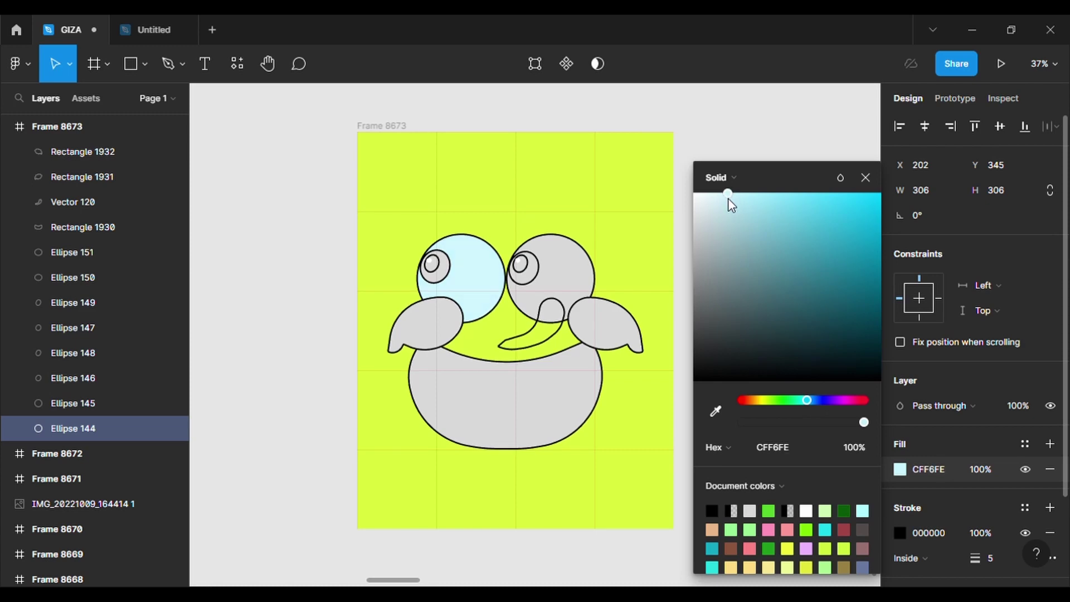
Step: Fill the right eye's large circle with the light cyan sampled from the left eye
click(562, 256)
click(899, 469)
click(715, 411)
click(462, 295)
click(521, 490)
scroll(554, 390, down, 1)
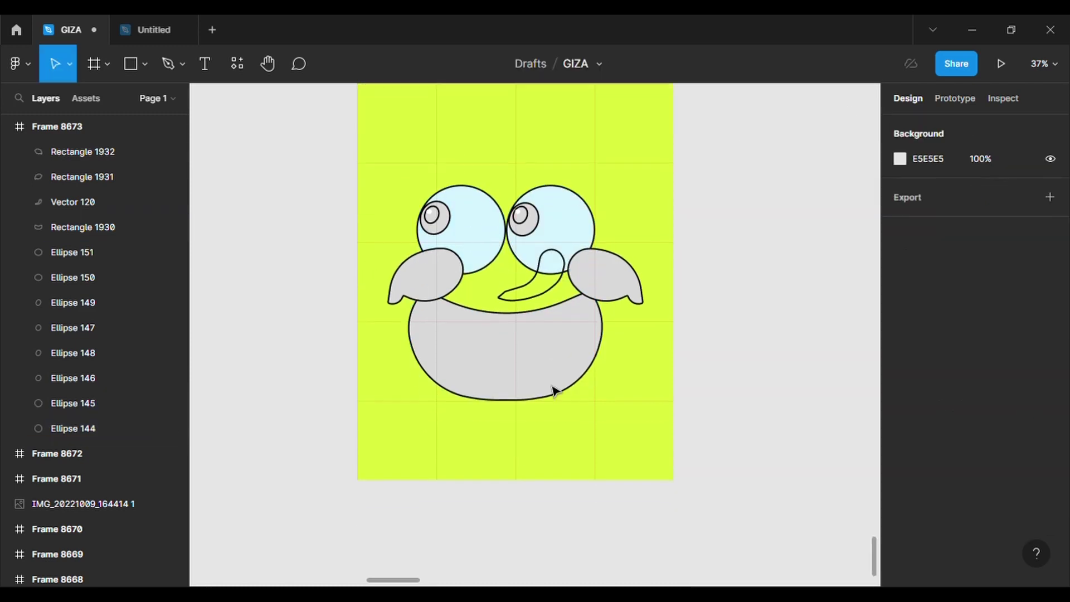
Step: Fill the left eye's iris with the blue 7699F3
click(437, 222)
click(899, 468)
click(816, 399)
click(790, 205)
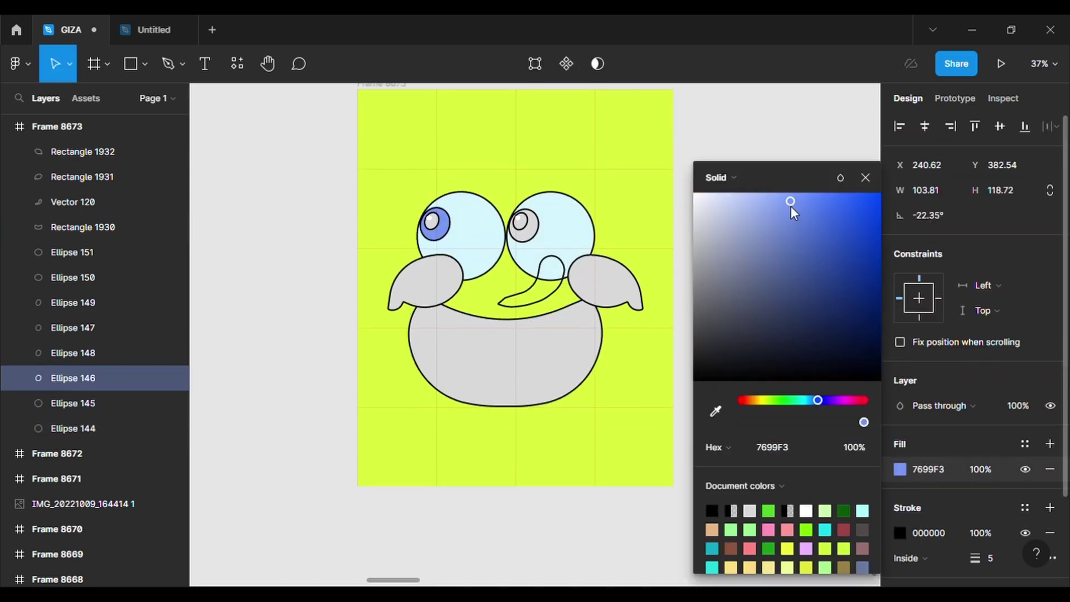
Step: Adjust the left iris's blue fill to 779BF8 and apply the same sampled blue to the right iris
drag(790, 205, 791, 203)
click(529, 228)
click(900, 469)
click(716, 411)
click(439, 231)
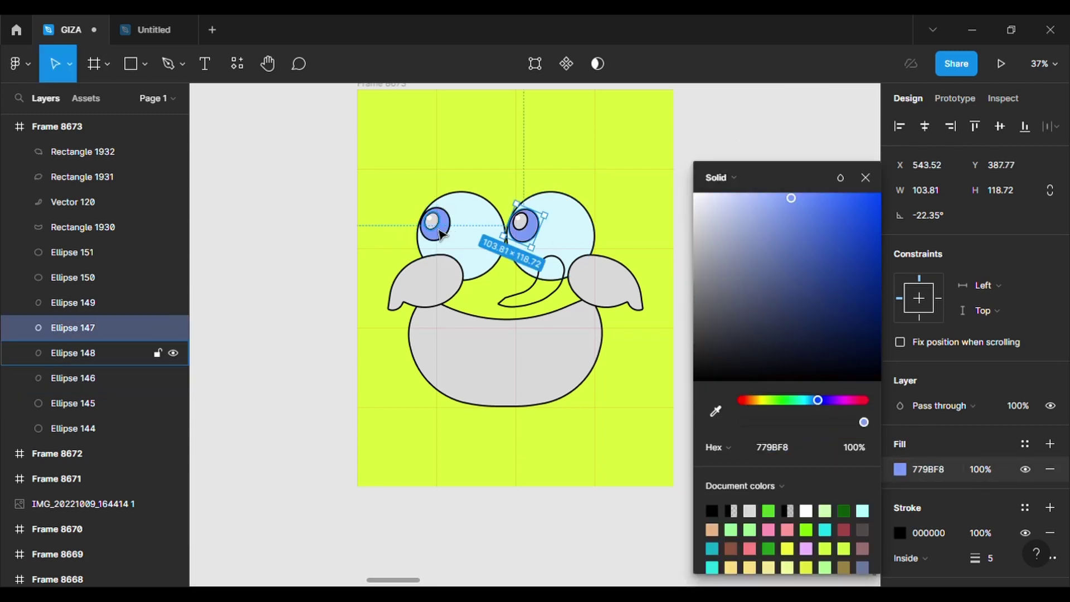
Step: Fill the pupils of both eyes with black 000000
click(435, 223)
click(899, 469)
click(697, 381)
click(899, 469)
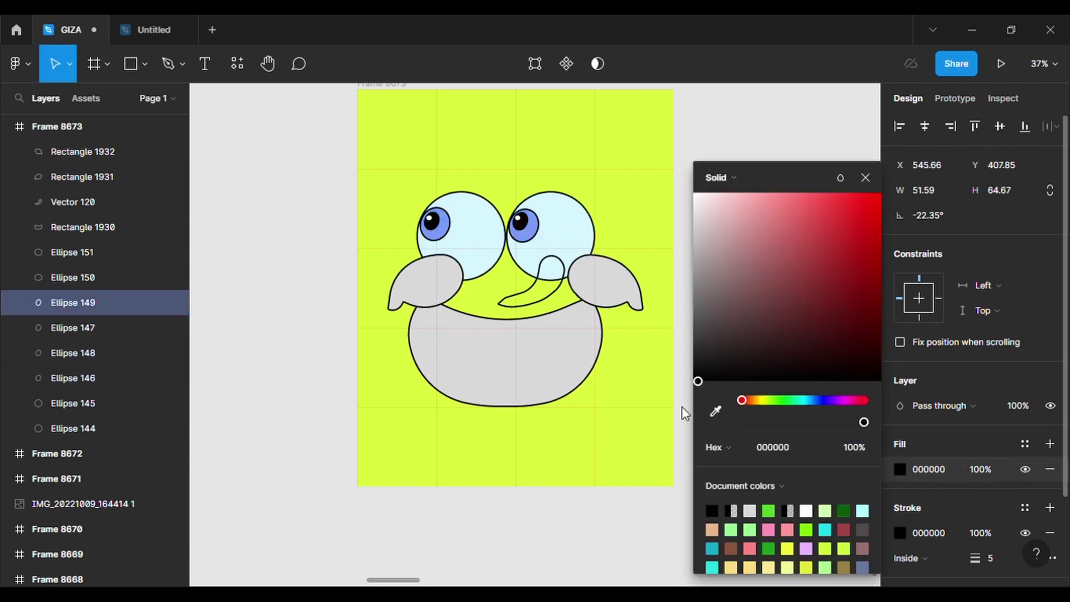
key(Escape)
key(Escape)
Step: Fill the nose shape with the background's yellow-green D9F33A
click(549, 273)
click(899, 468)
key(ctrl+v)
key(Return)
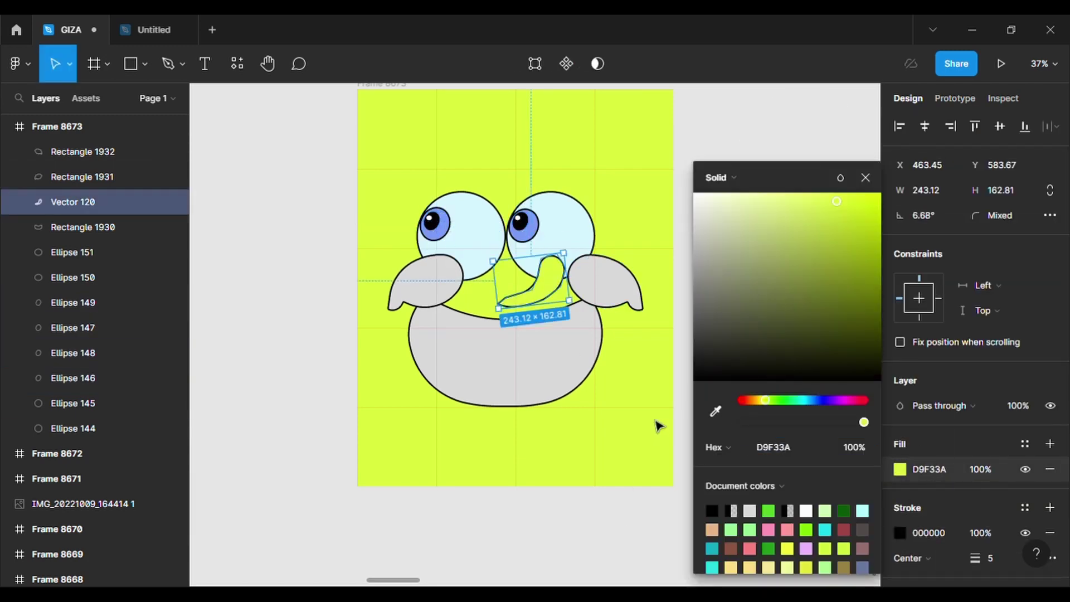
click(594, 543)
Step: Fill the left cheek with the sampled background colour, darkened slightly to CDE923
click(440, 305)
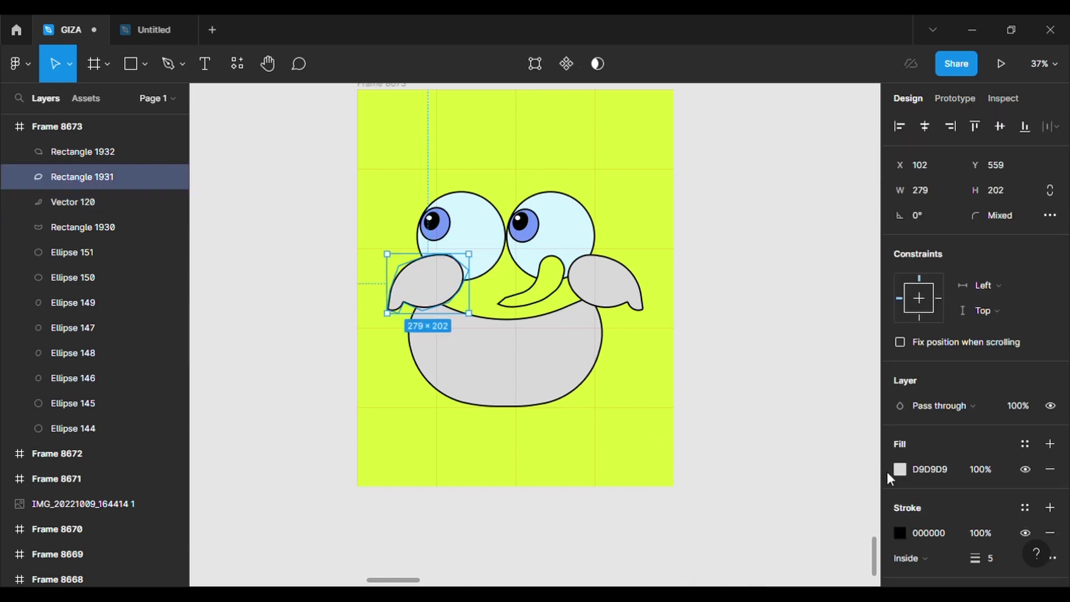
click(899, 468)
click(715, 410)
click(670, 357)
drag(782, 253, 825, 234)
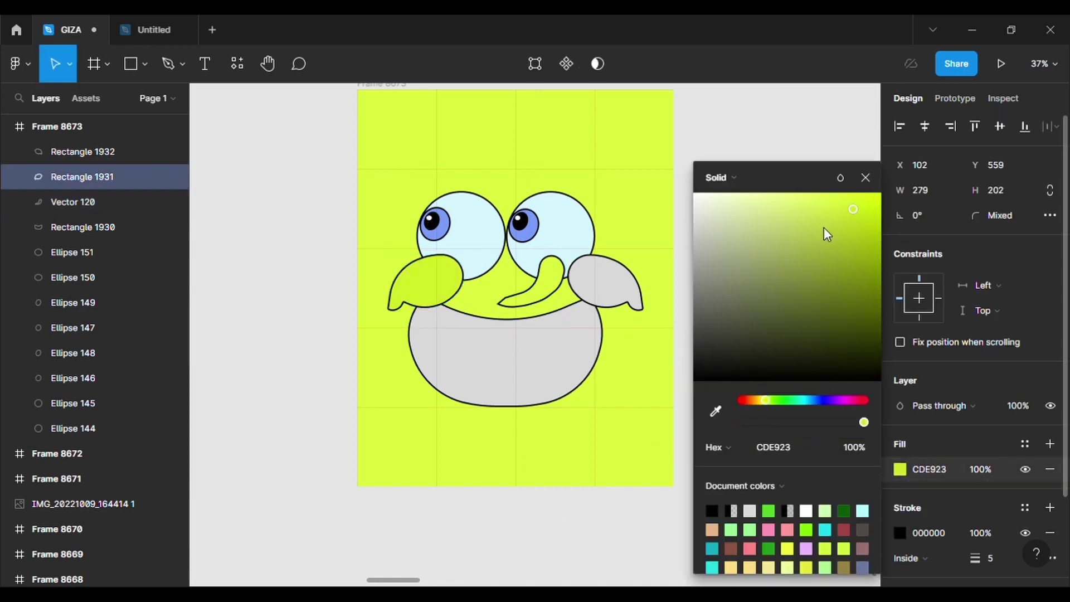
Step: Fill the right cheek with the yellow-green D9F33A sampled from the background
click(623, 300)
click(900, 469)
click(715, 410)
click(605, 406)
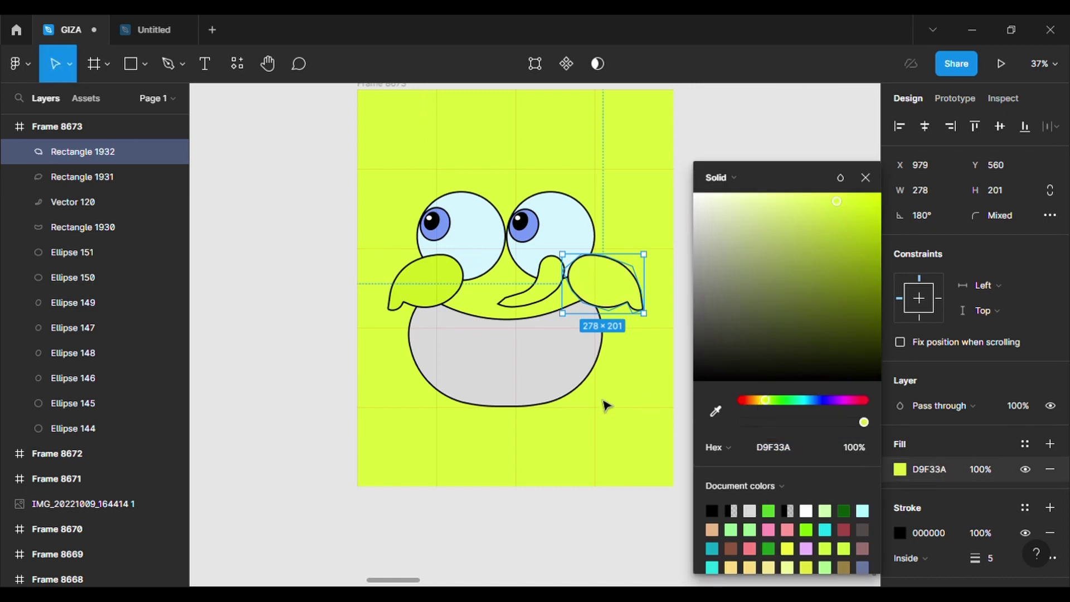
click(586, 422)
Step: Paste a copy of the nose in place and remove the copy's stroke
scroll(585, 422, up, 1)
key(ctrl+v)
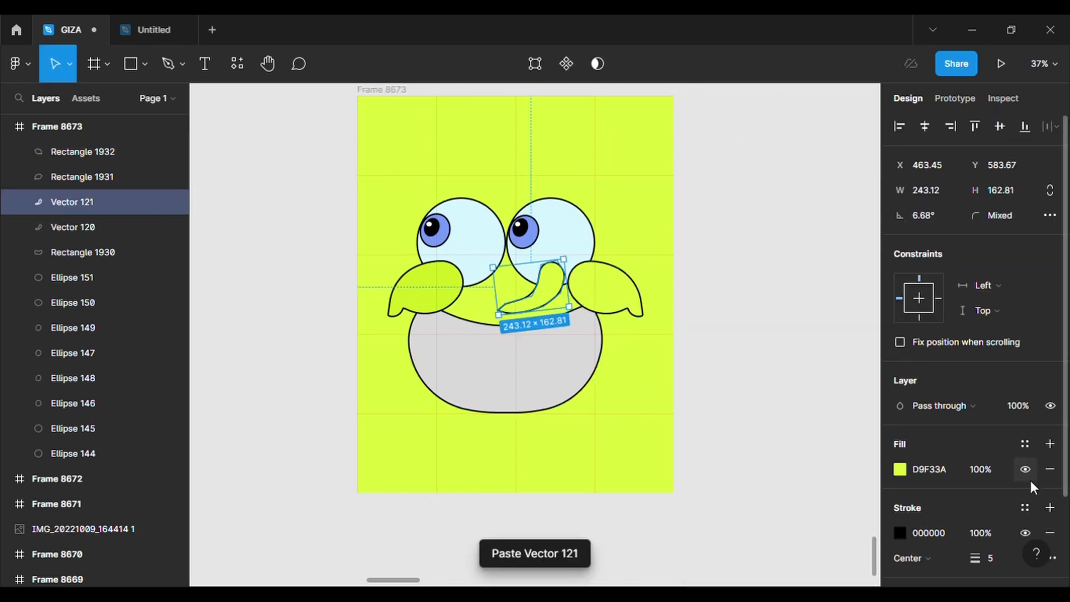
click(1050, 527)
Step: Delete the tip point of the original nose vector to leave its outline open at the pointed end
click(117, 226)
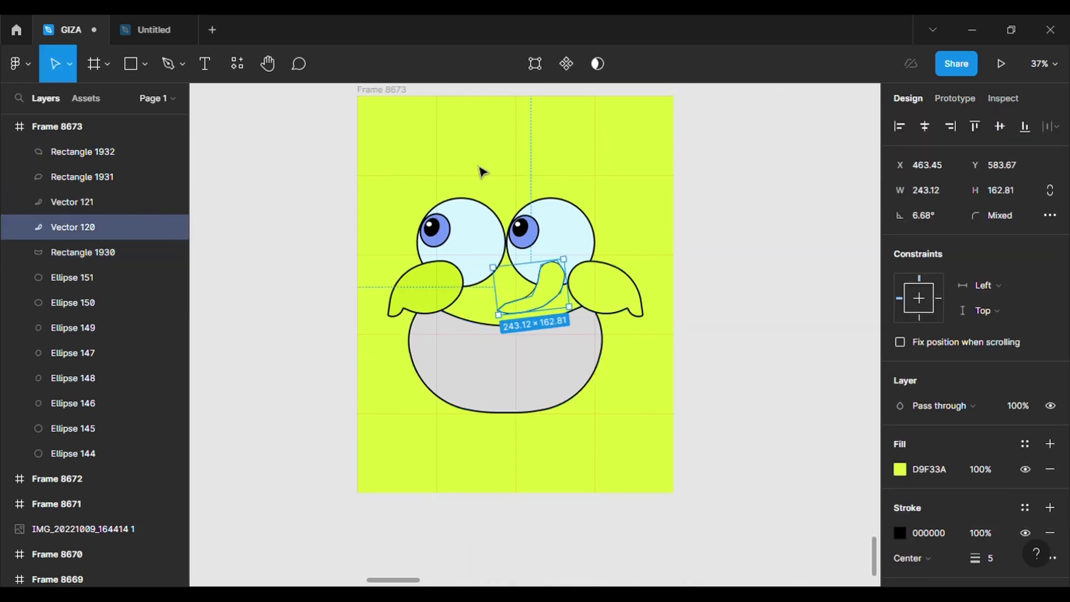
double_click(552, 303)
scroll(552, 305, up, 5)
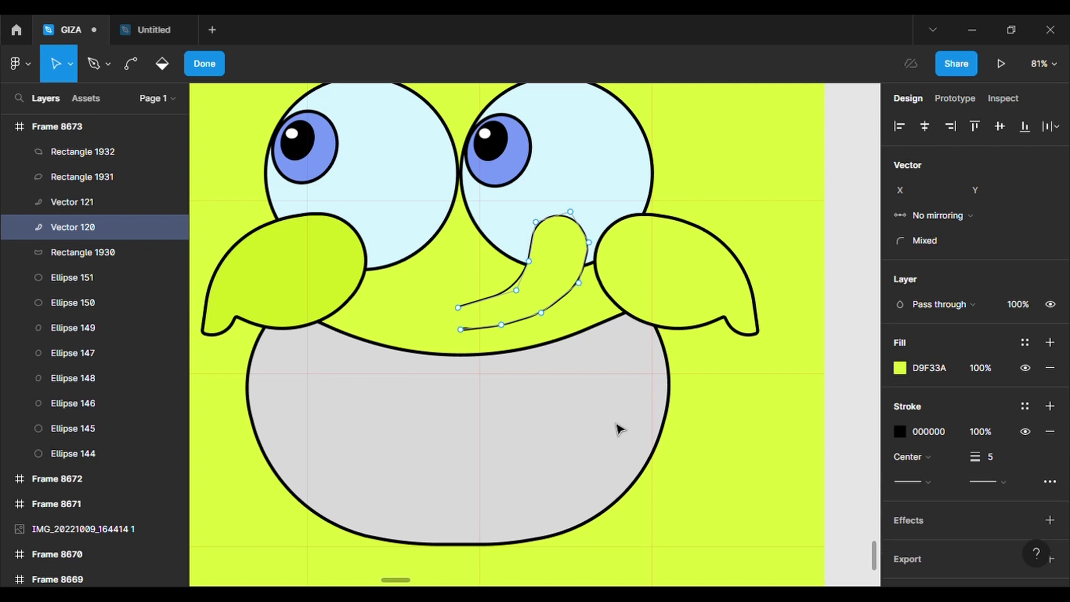
key(Escape)
scroll(671, 463, down, 3)
key(Escape)
Step: Remove the fill from the open nose outline, keeping only its black stroke
click(606, 332)
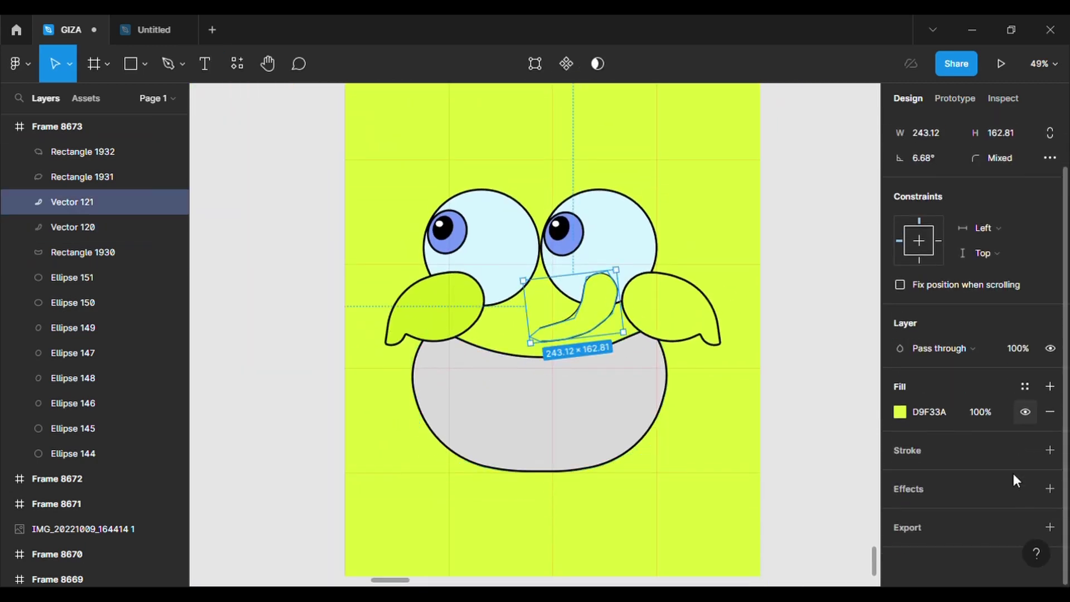
click(112, 227)
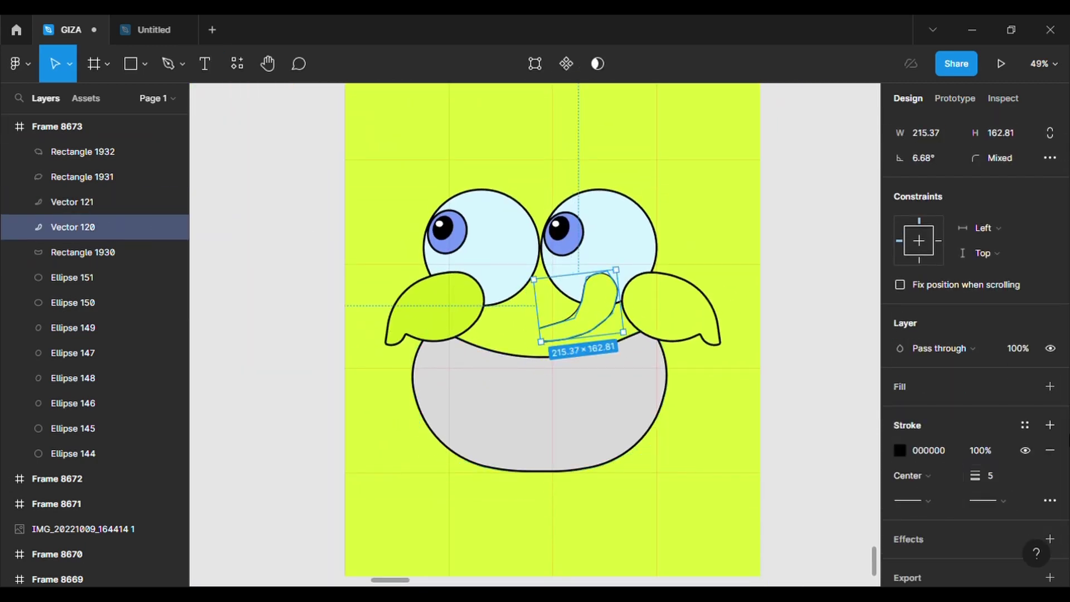
click(606, 342)
click(109, 227)
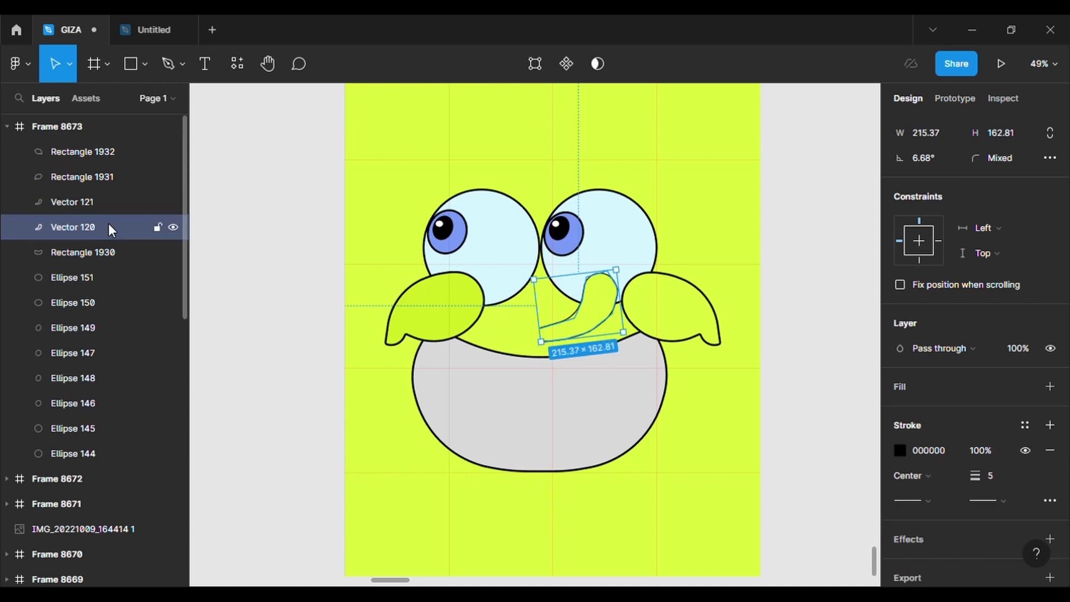
Step: Set the open nose outline's stroke width to 10
click(49, 201)
click(67, 227)
text(10)
key(Return)
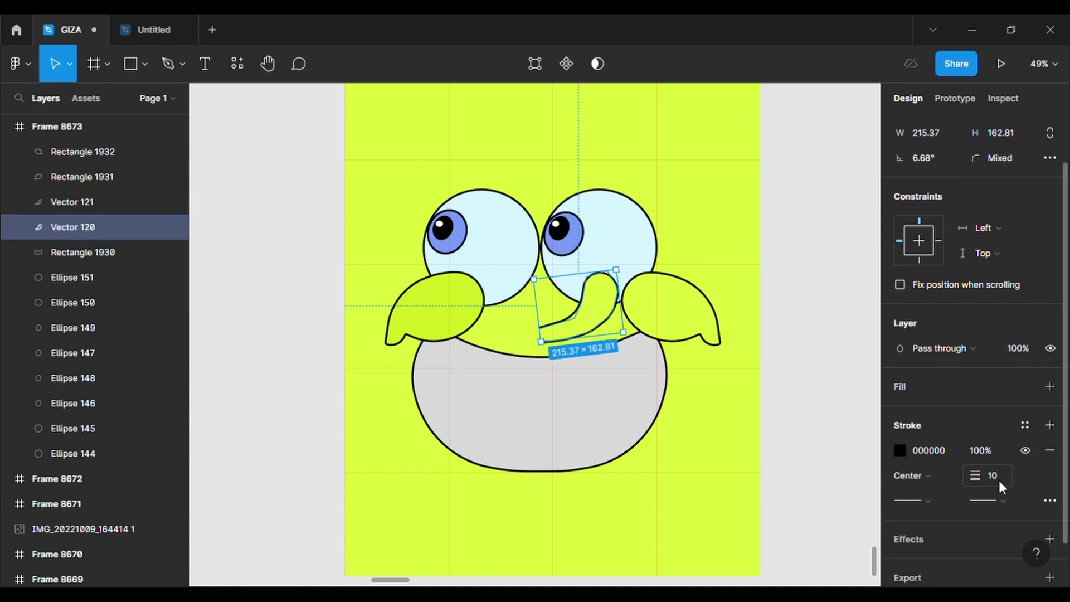
click(661, 415)
click(699, 458)
Step: Set the open nose outline's stroke width to 8 and inspect the line ends up close
click(569, 329)
click(94, 230)
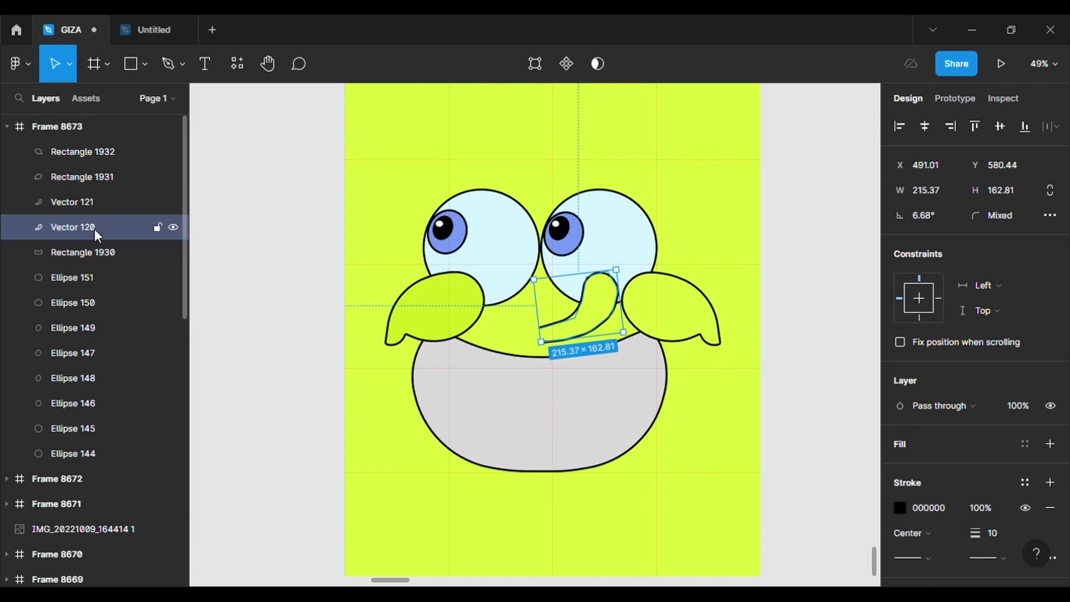
click(1008, 530)
text(8)
key(Return)
click(802, 440)
scroll(562, 331, up, 4)
scroll(570, 341, up, 3)
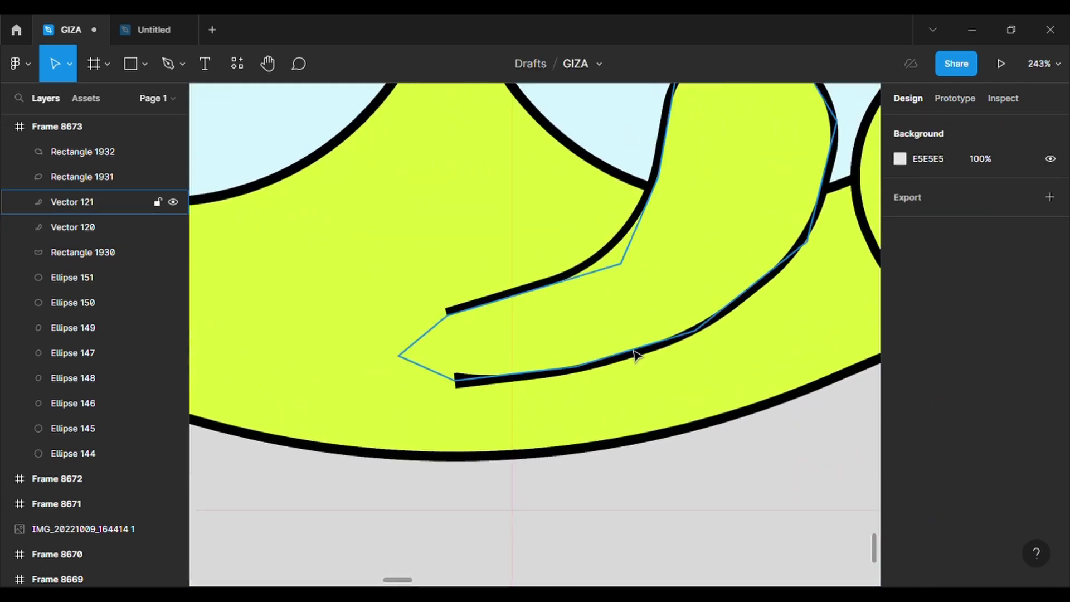
scroll(635, 354, down, 6)
scroll(738, 421, down, 1)
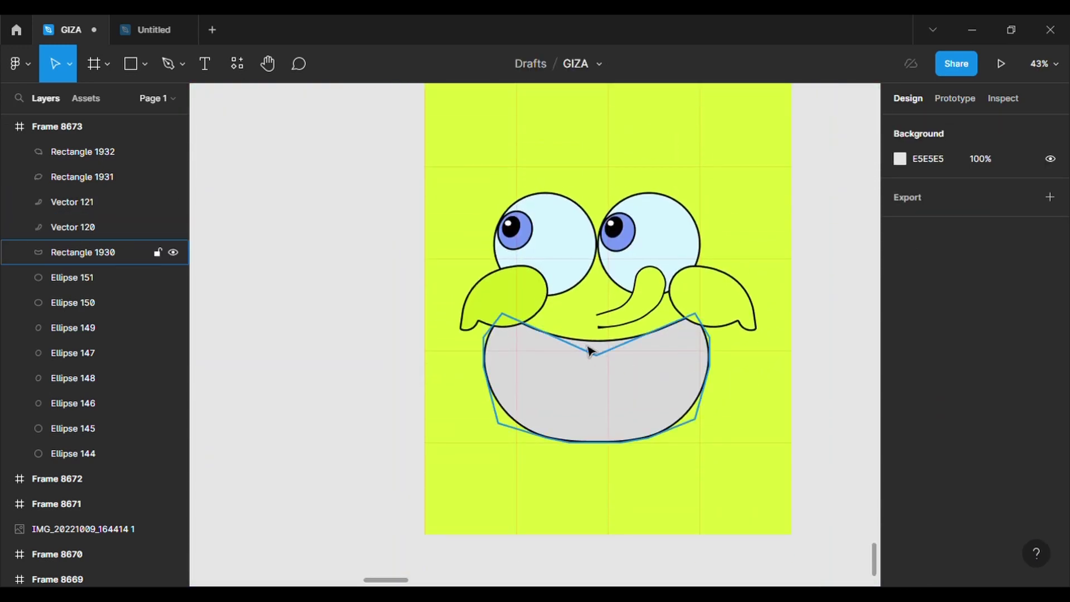
click(145, 63)
click(125, 102)
scroll(566, 403, up, 1)
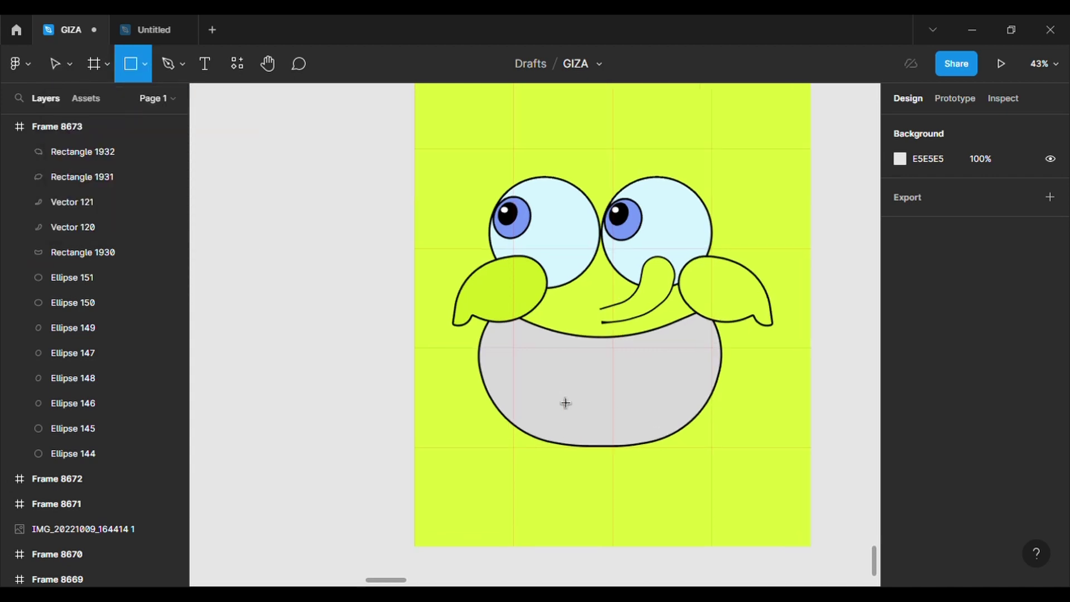
scroll(565, 403, up, 1)
scroll(566, 403, right, 4)
scroll(516, 382, left, 2)
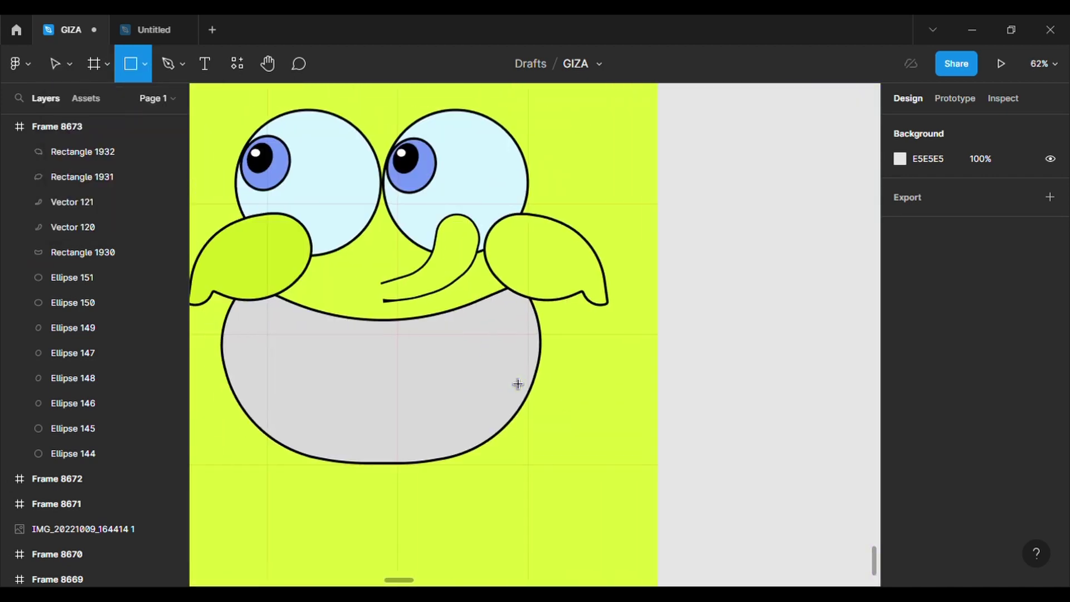
key(v)
Step: Duplicate the mouth shape in place, directly above the original
scroll(510, 377, left, 3)
click(463, 330)
key(ctrl+c)
key(ctrl+v)
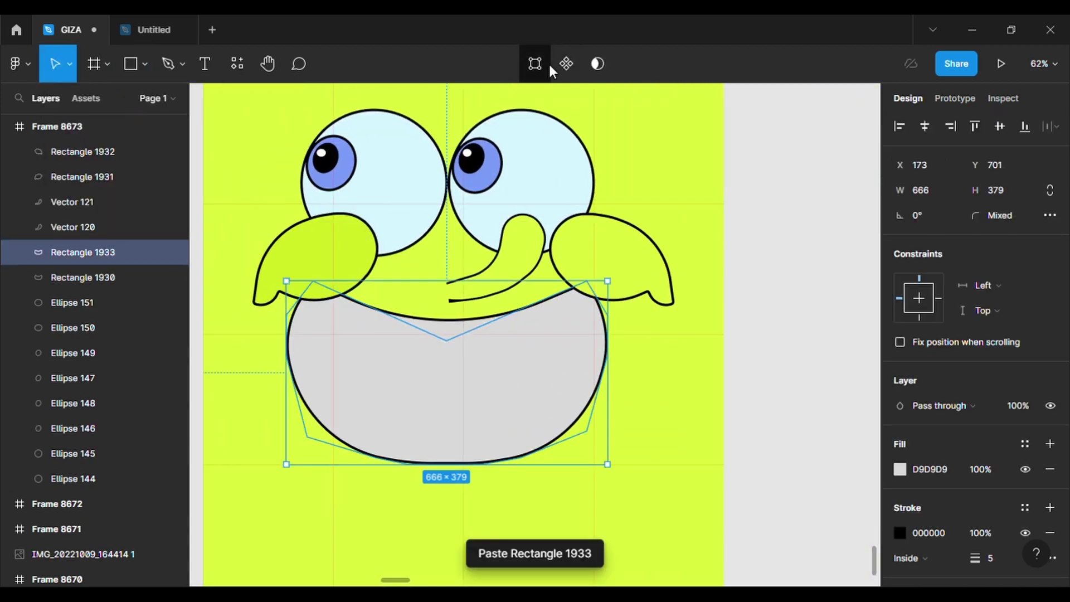
Step: Reshape the mouth copy into a tongue about 602 by 255 by lowering its upper corners and pulling its sides inward
click(535, 63)
drag(586, 282, 608, 356)
drag(314, 282, 315, 438)
key(ctrl+z)
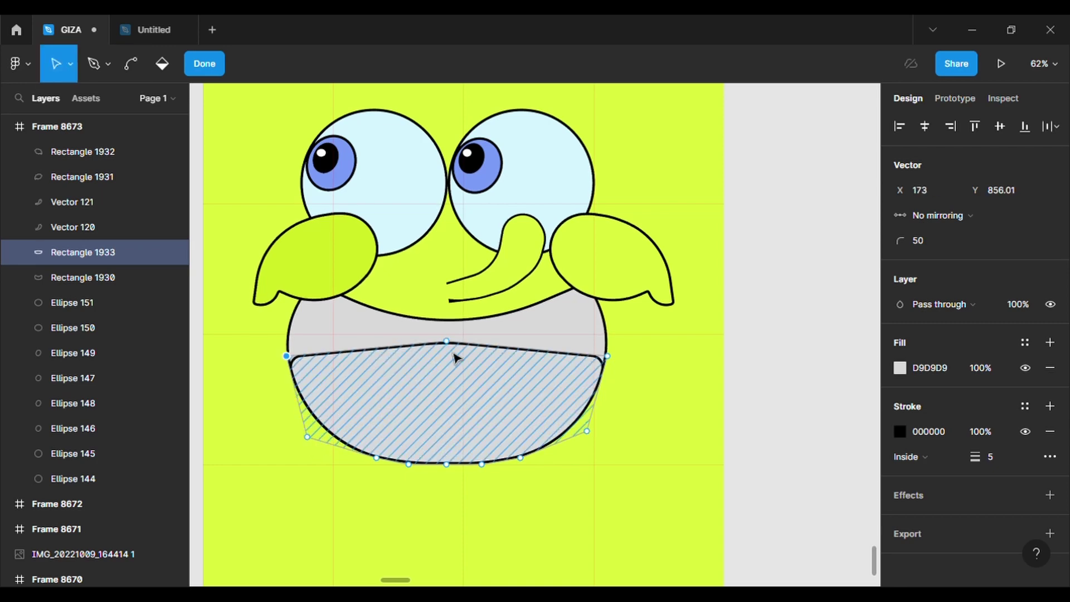
drag(288, 356, 302, 380)
drag(308, 437, 315, 434)
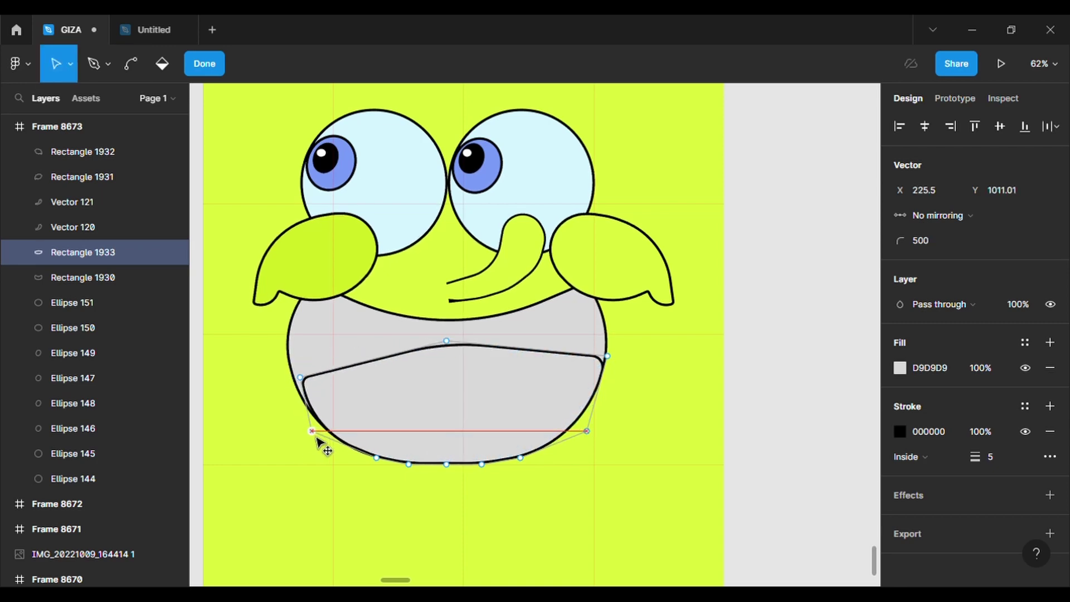
drag(607, 356, 592, 383)
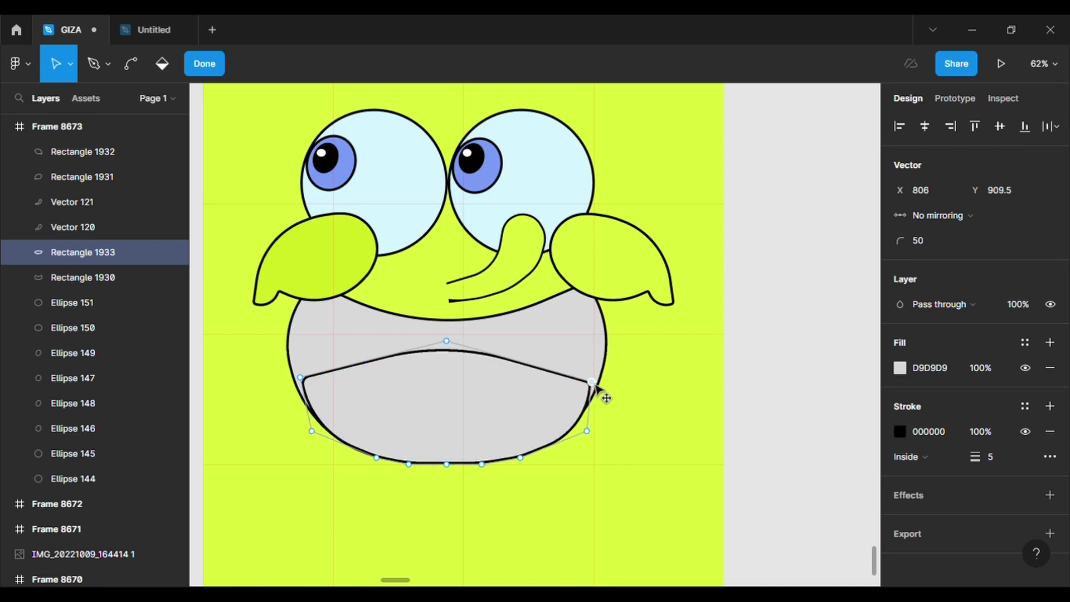
key(Escape)
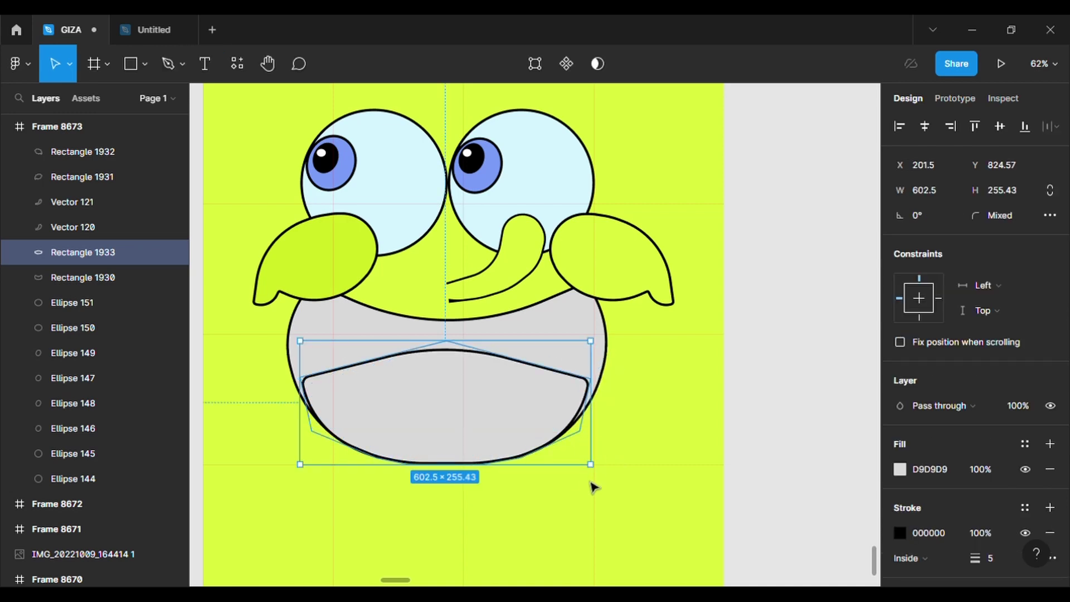
Step: Fill the original mouth shape with the dark red 641919
click(543, 306)
click(899, 468)
click(847, 246)
drag(848, 246, 833, 311)
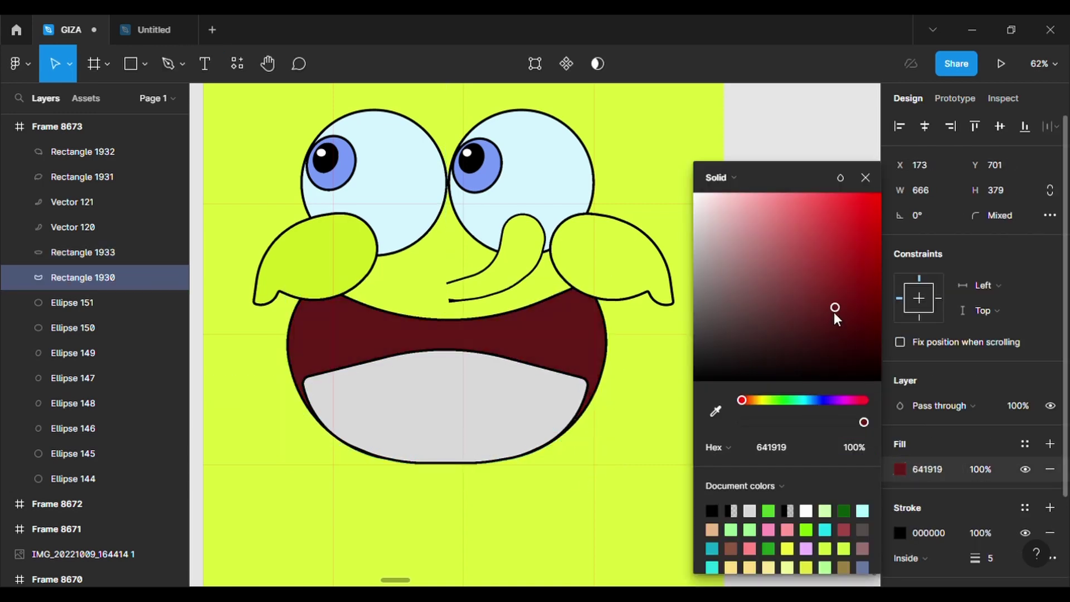
Step: Remove the tongue's stroke, move it slightly up and fill it with the red E34646
click(573, 398)
click(1049, 532)
drag(471, 436, 472, 431)
click(900, 469)
drag(821, 283, 823, 213)
scroll(350, 418, up, 5)
scroll(348, 414, down, 2)
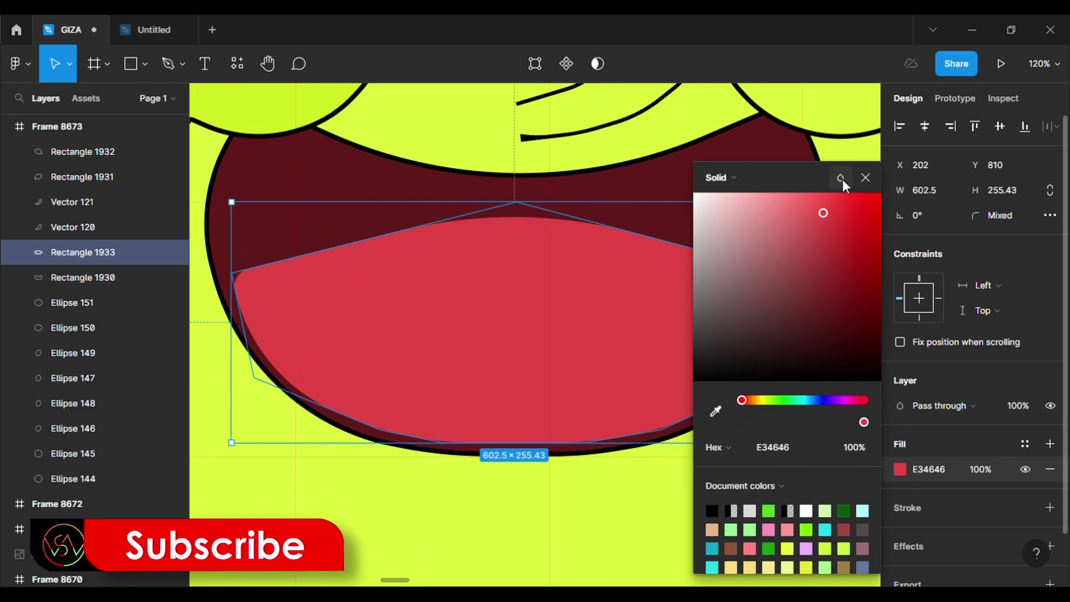
Step: Move the tongue down onto the mouth's lower edge, at about X 205, Y 818
click(865, 177)
mouse_move(637, 329)
mouse_down()
mouse_move(633, 342)
mouse_move(643, 343)
mouse_up()
click(717, 494)
scroll(716, 494, down, 2)
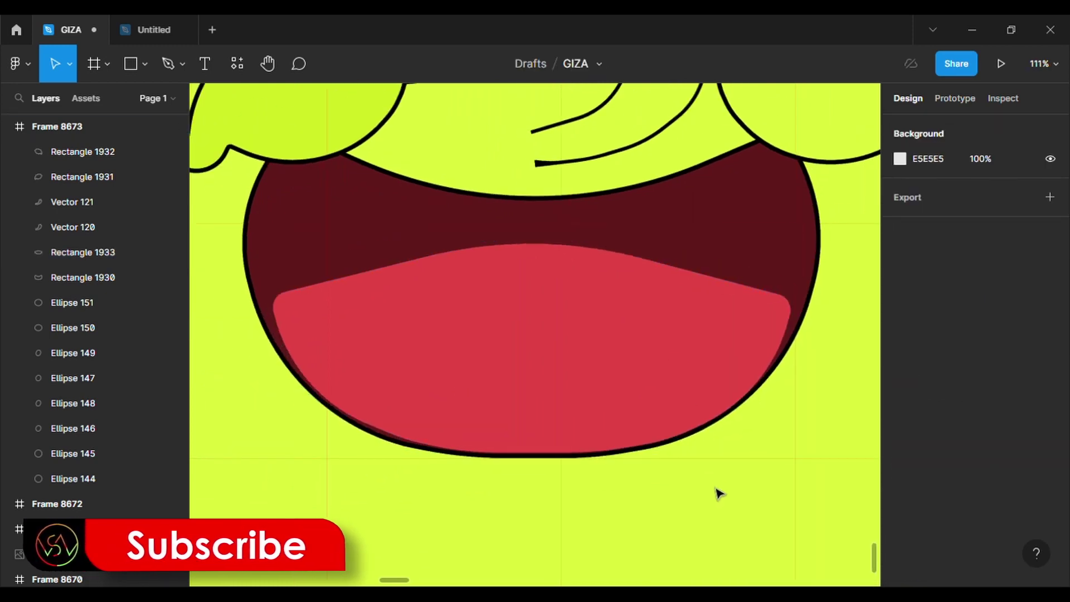
scroll(716, 494, up, 2)
Step: Darken the tongue's fill to a deep red
click(449, 433)
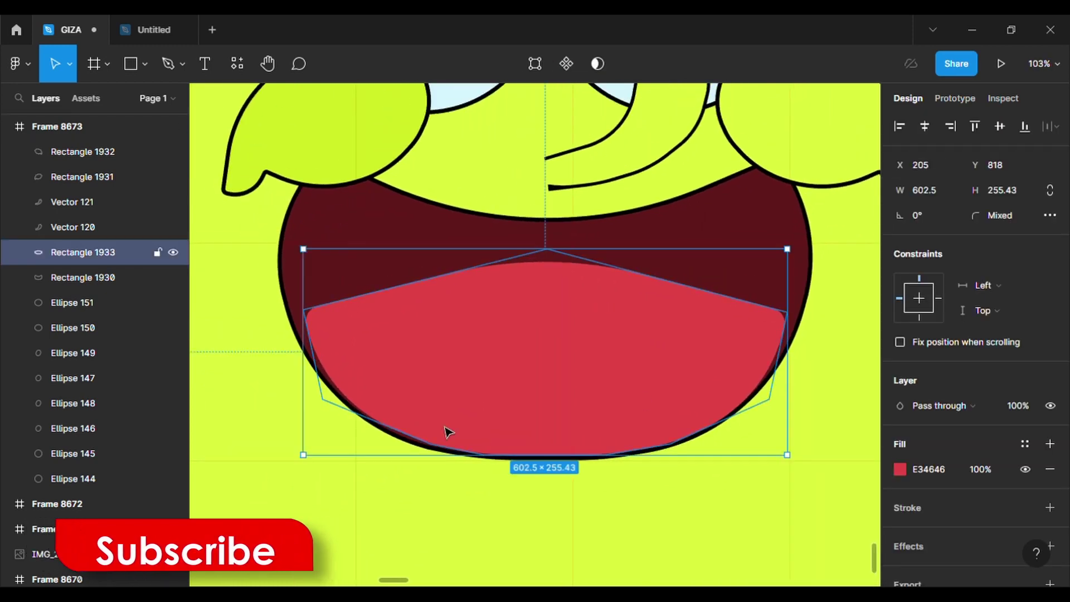
click(899, 468)
click(848, 246)
drag(847, 246, 842, 261)
click(518, 577)
scroll(527, 568, down, 3)
scroll(527, 568, up, 2)
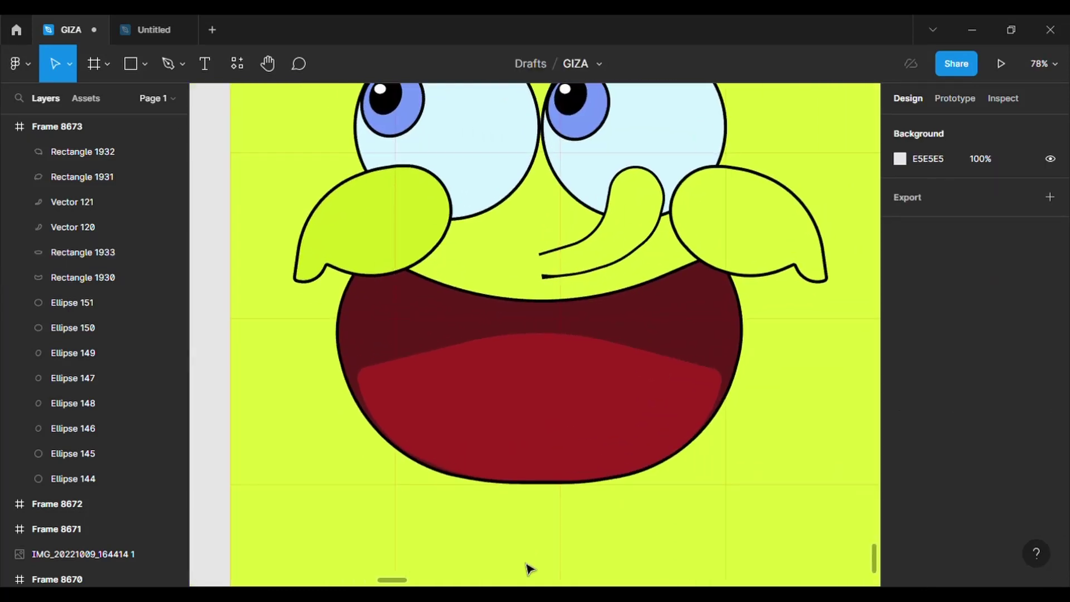
Step: Draw a rectangle about 295 by 231 over the left half of the mouth and give it a 5-wide black stroke
key(r)
drag(368, 307, 548, 449)
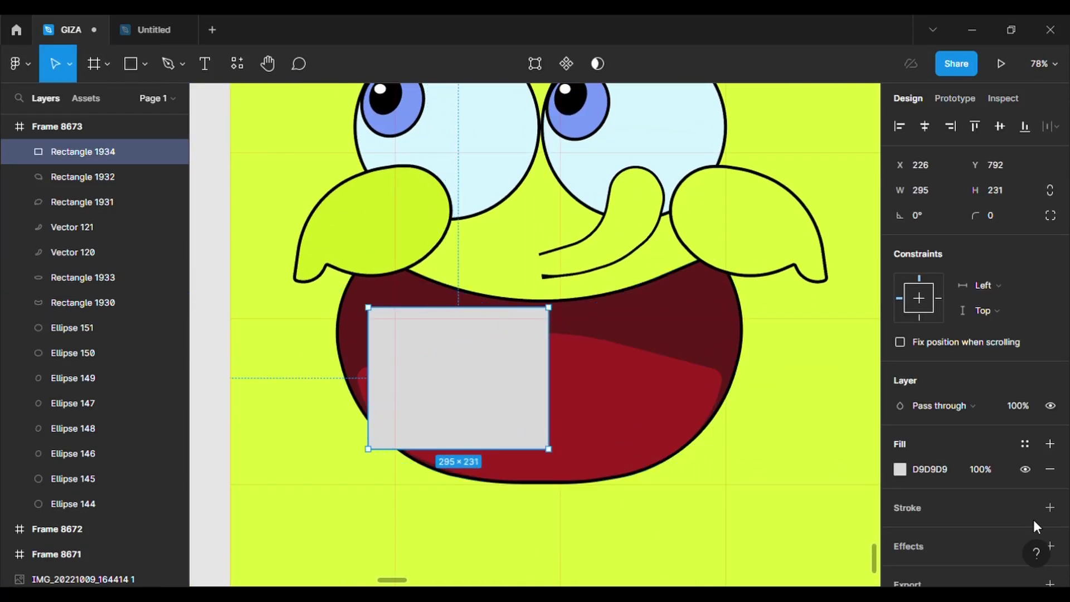
click(1049, 507)
click(998, 558)
text(5)
key(Return)
Step: Reshape the rectangle's lower edge to follow the mouth by raising its left corner, shifting its right corner and adding a point between them
click(534, 63)
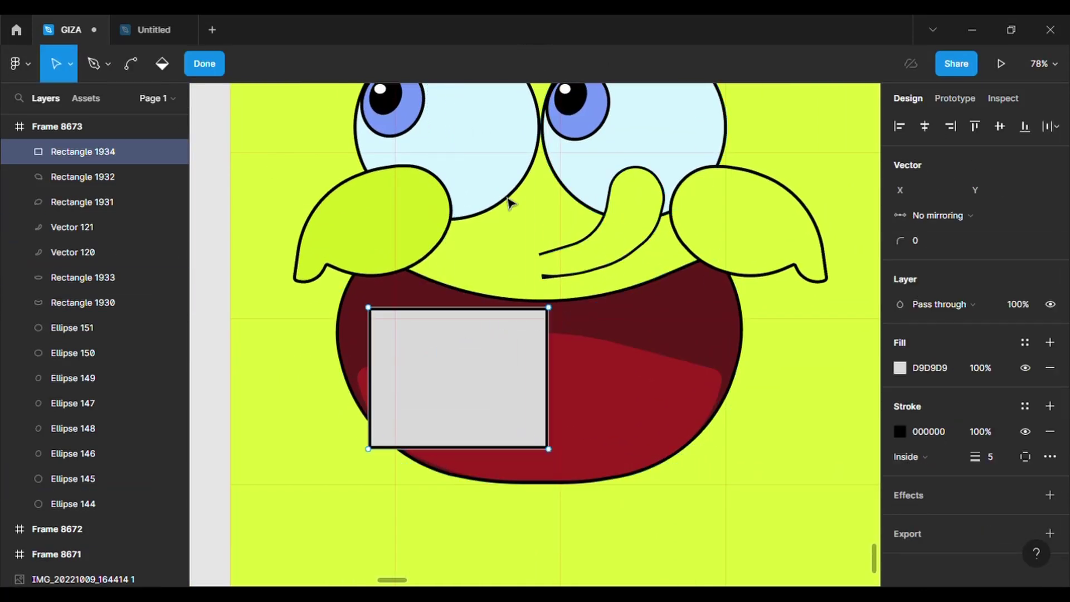
drag(368, 448, 368, 420)
drag(558, 464, 545, 474)
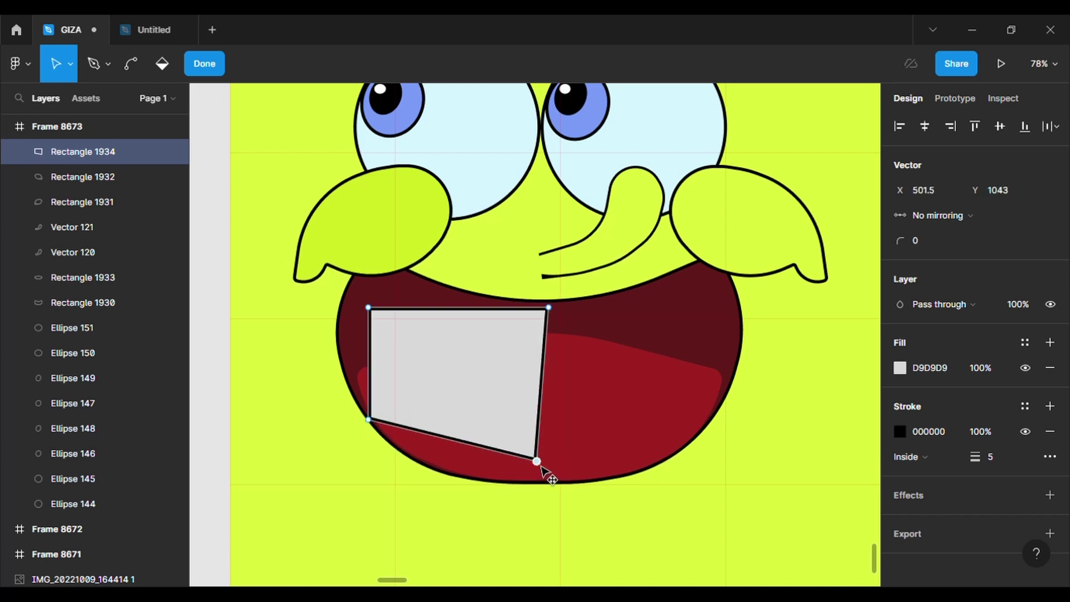
drag(455, 441, 443, 463)
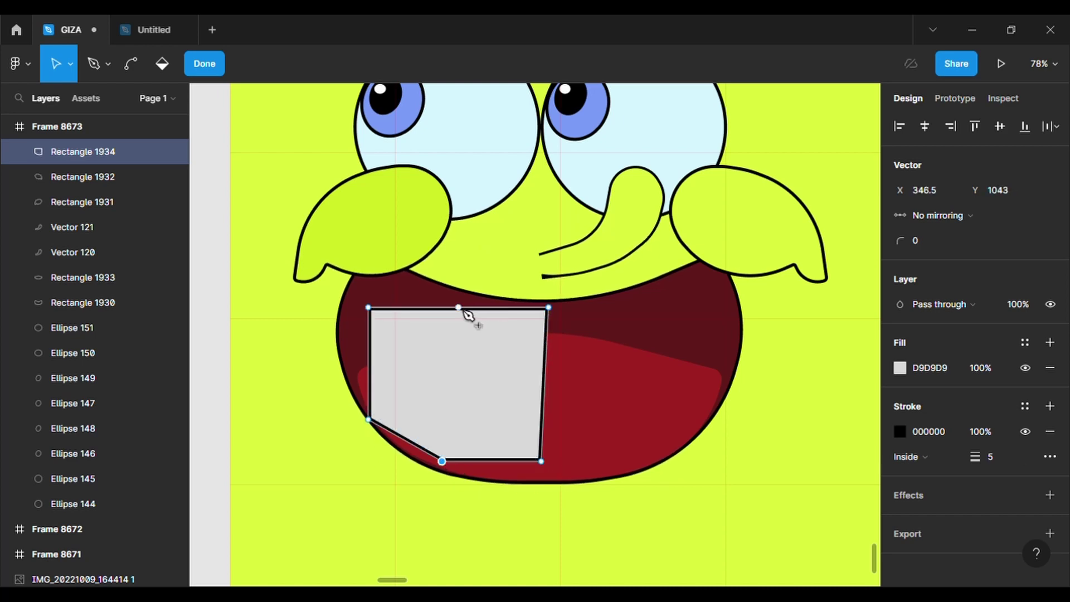
Step: Add points along the grey shape's upper edge and shape them into a drop-shaped notch with a narrow neck and pointed base
drag(462, 316, 443, 370)
drag(406, 339, 437, 308)
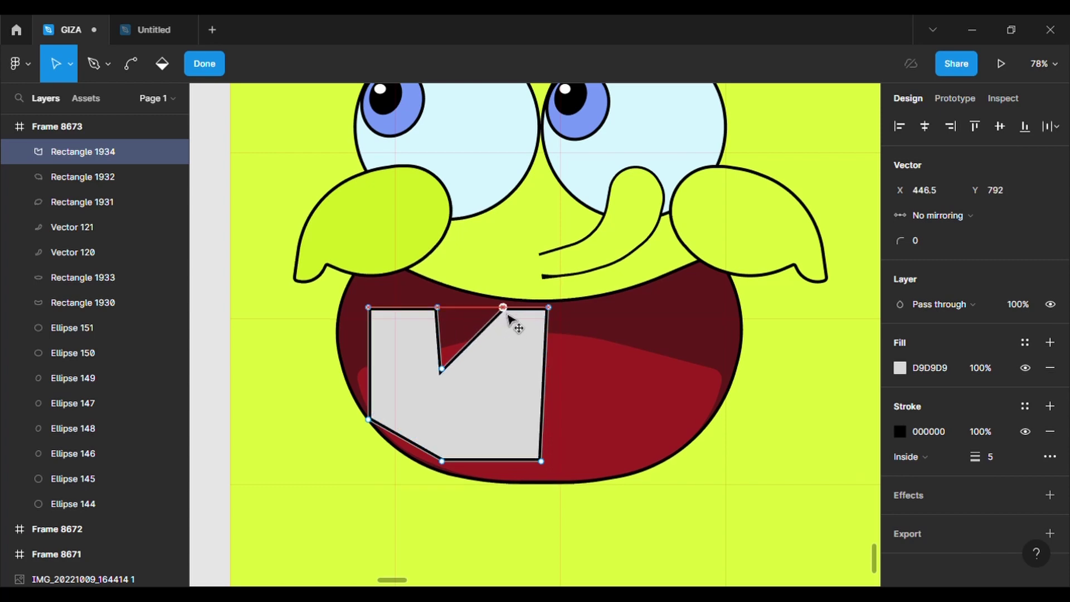
drag(504, 310, 453, 317)
drag(448, 343, 458, 345)
drag(478, 343, 476, 346)
key(ctrl+a)
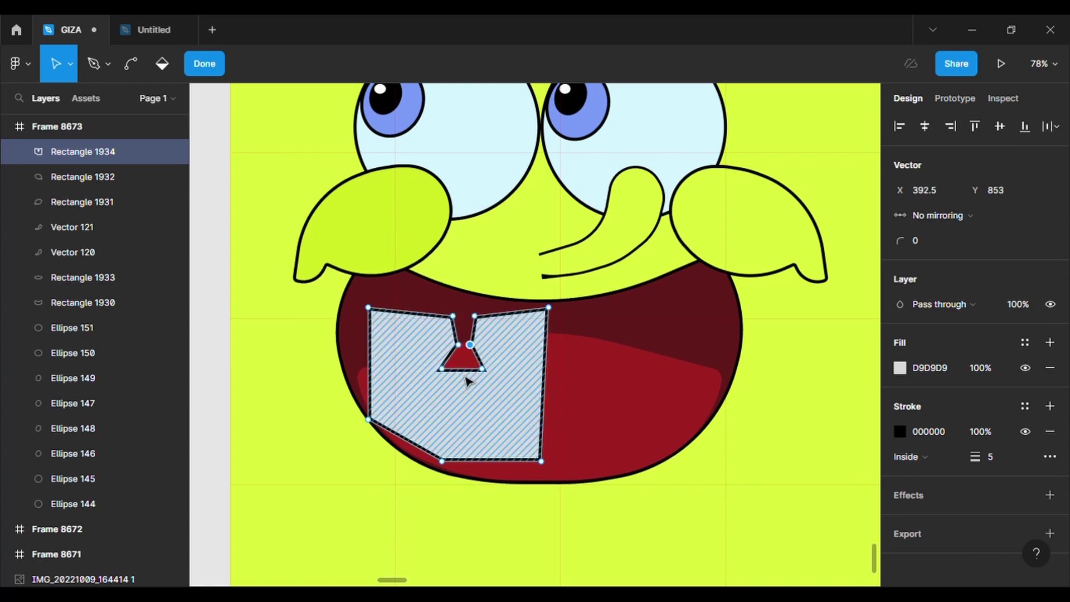
scroll(468, 370, up, 5)
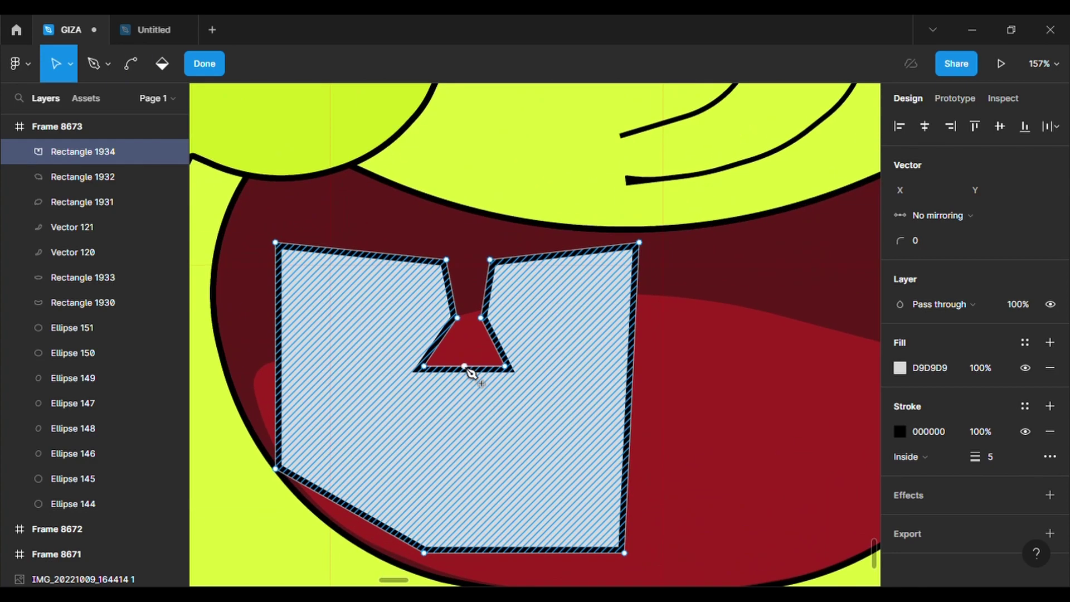
drag(464, 366, 462, 394)
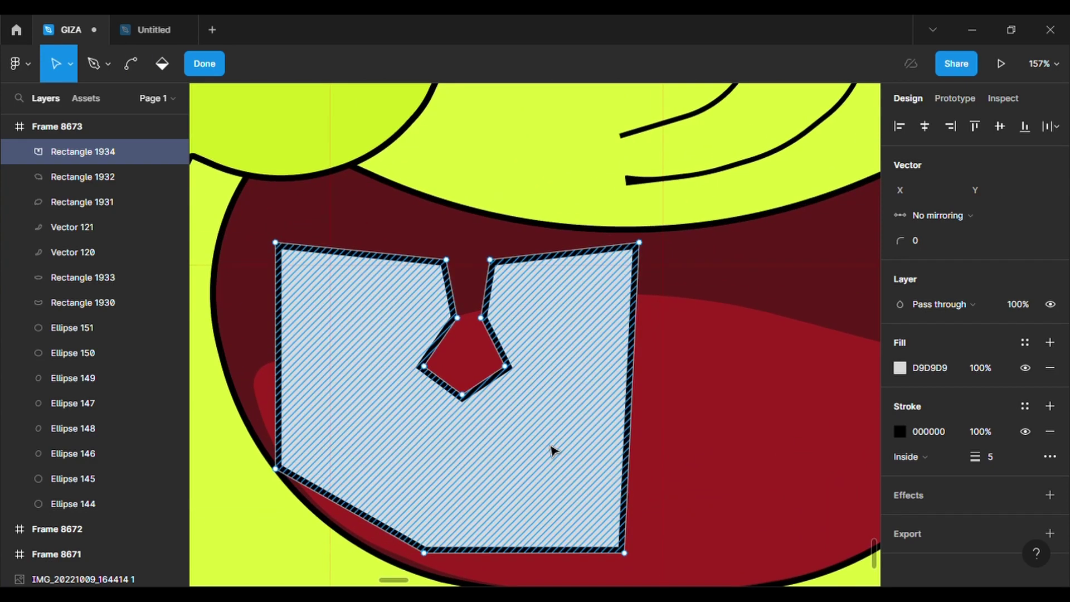
Step: Set the notched grey shape's corner radius to 500
key(Return)
click(1001, 217)
text(500)
key(Return)
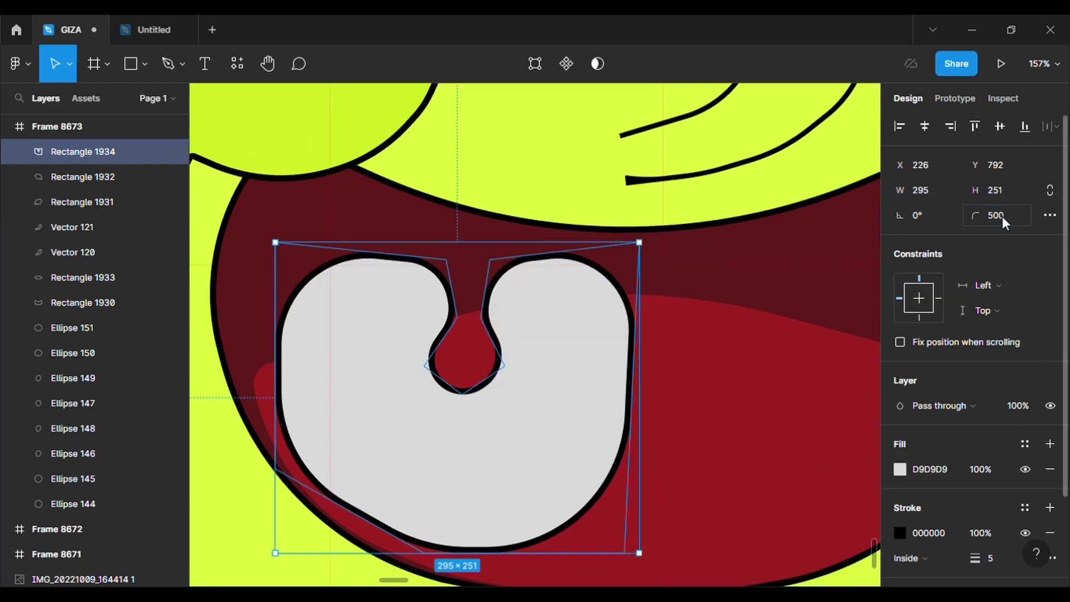
Step: Add points on the shape's right side and lower-left edge and pull both outward to round its outline
key(Return)
drag(632, 398, 657, 410)
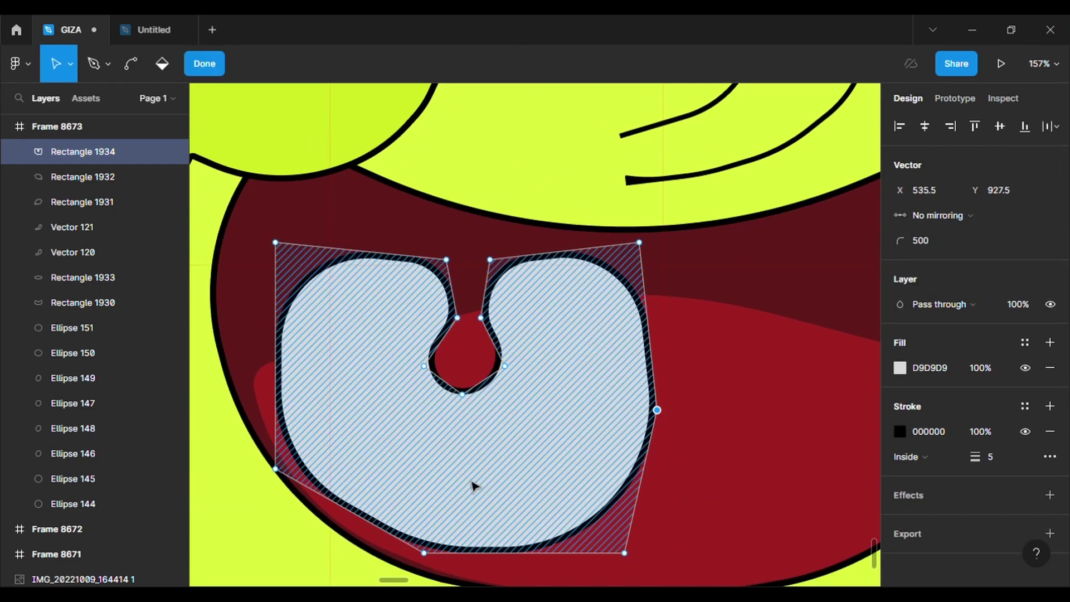
drag(350, 510, 343, 525)
Step: Remove the notched shape's stroke and fill it with the very dark red 290404
click(1049, 431)
click(900, 367)
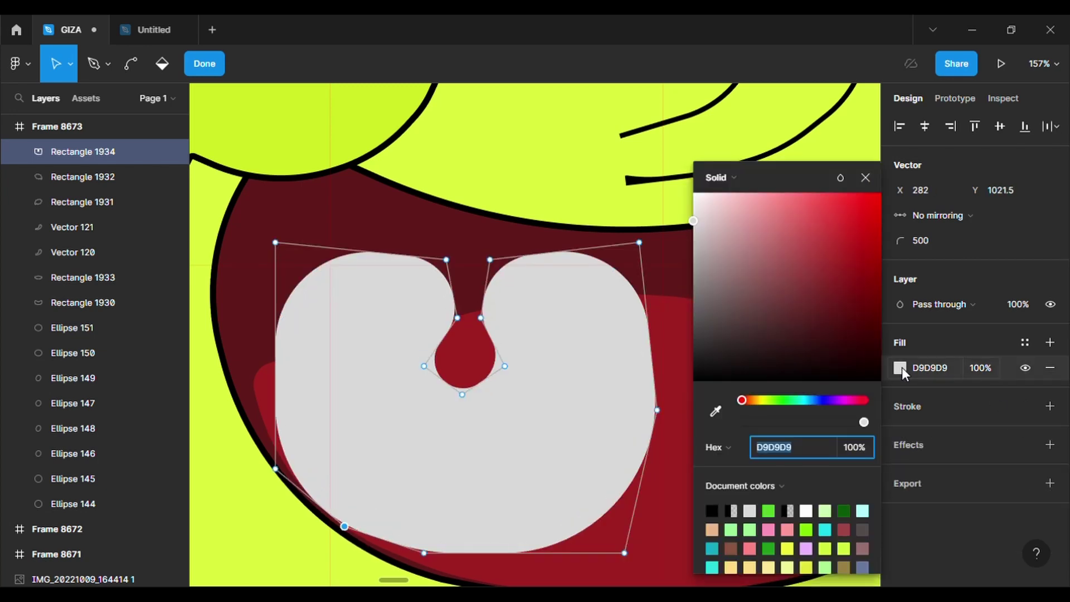
drag(848, 357, 860, 355)
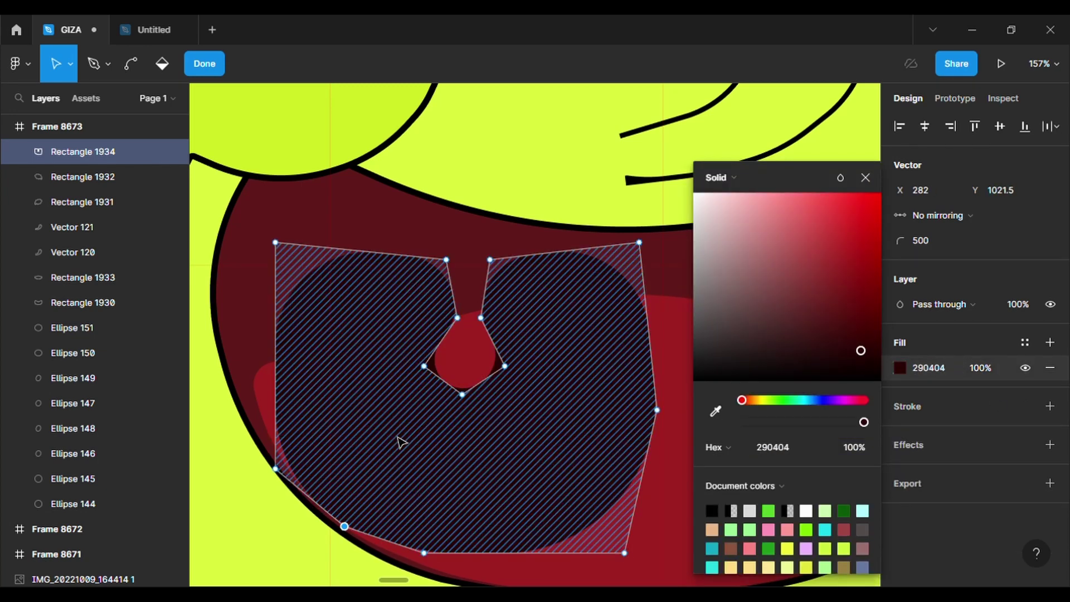
Step: Move the dark shape up and left, then reshape its left lobe with extra points so it follows the mouth's side
mouse_move(424, 436)
mouse_down()
mouse_move(425, 453)
mouse_move(399, 403)
mouse_up()
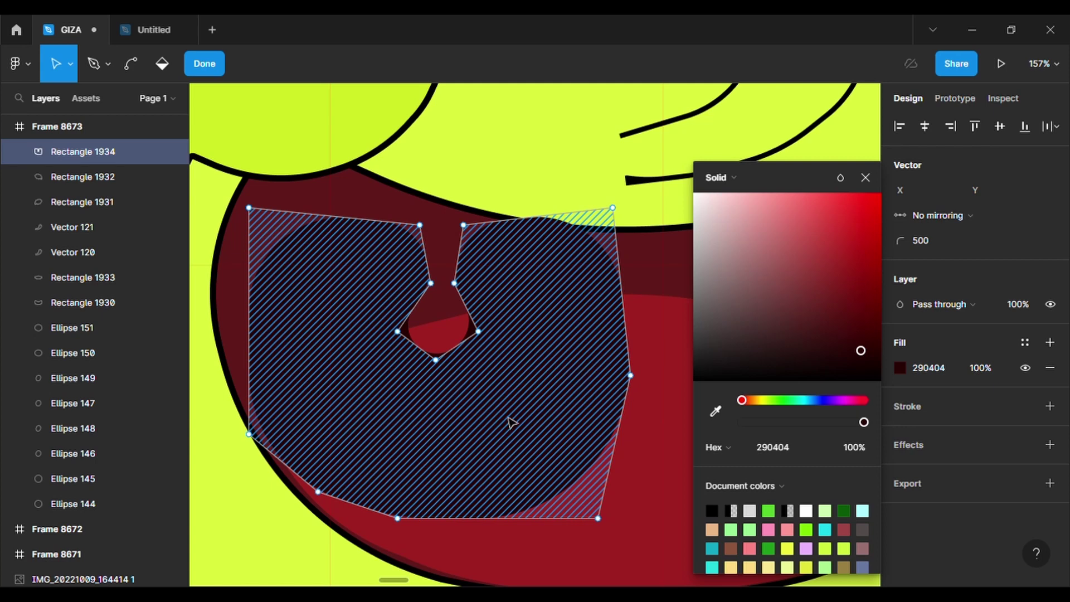
drag(250, 209, 449, 247)
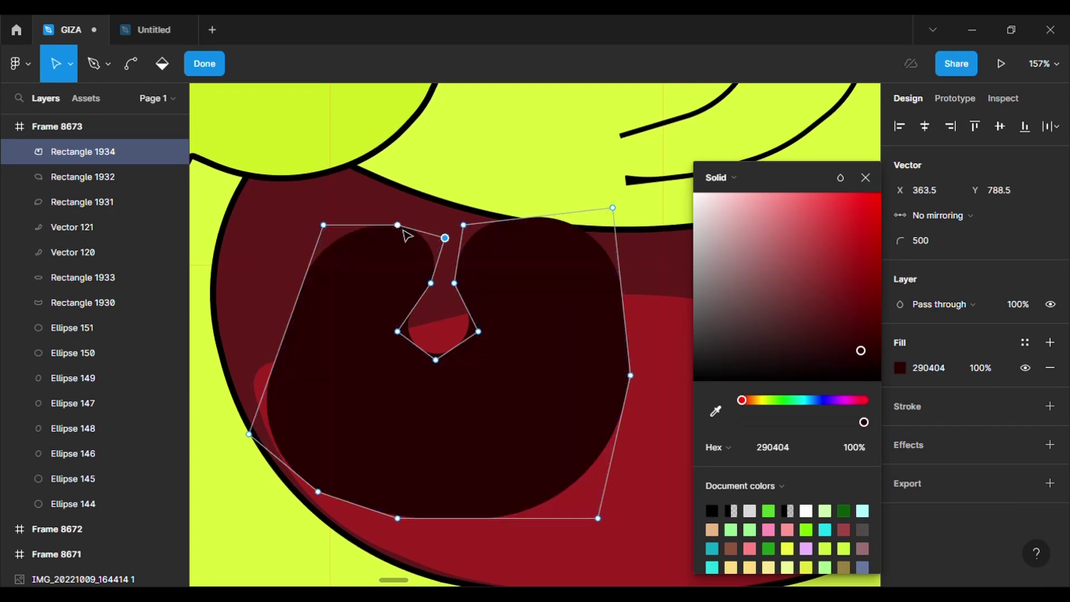
drag(292, 338, 263, 317)
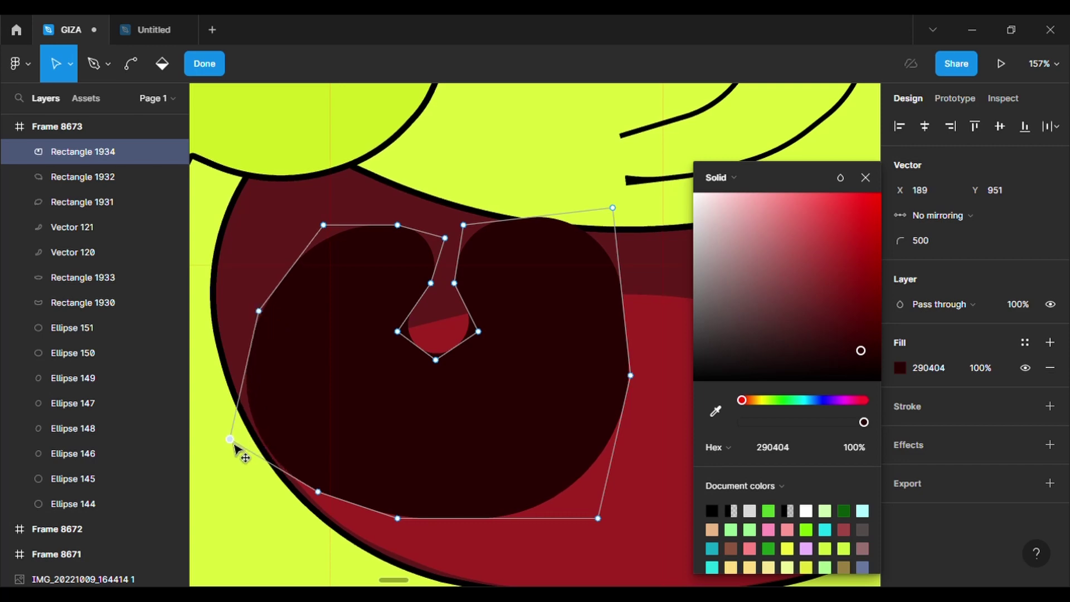
drag(234, 444, 227, 447)
drag(261, 315, 262, 315)
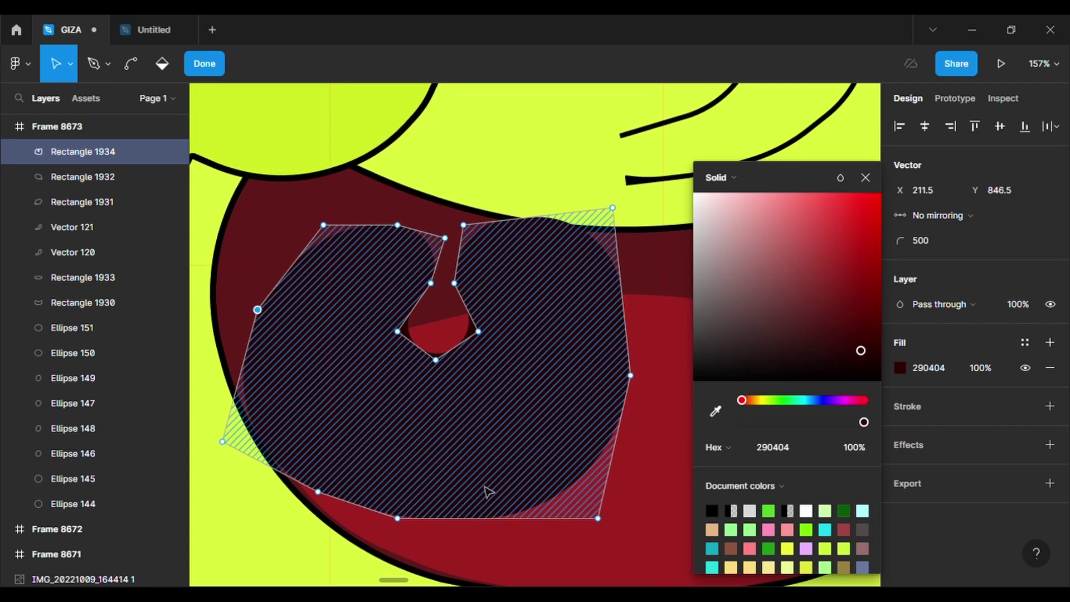
Step: Pull the dark shape's upper-right corner inward, lower its bottom edge toward the mouth outline and add a point there
drag(613, 207, 566, 230)
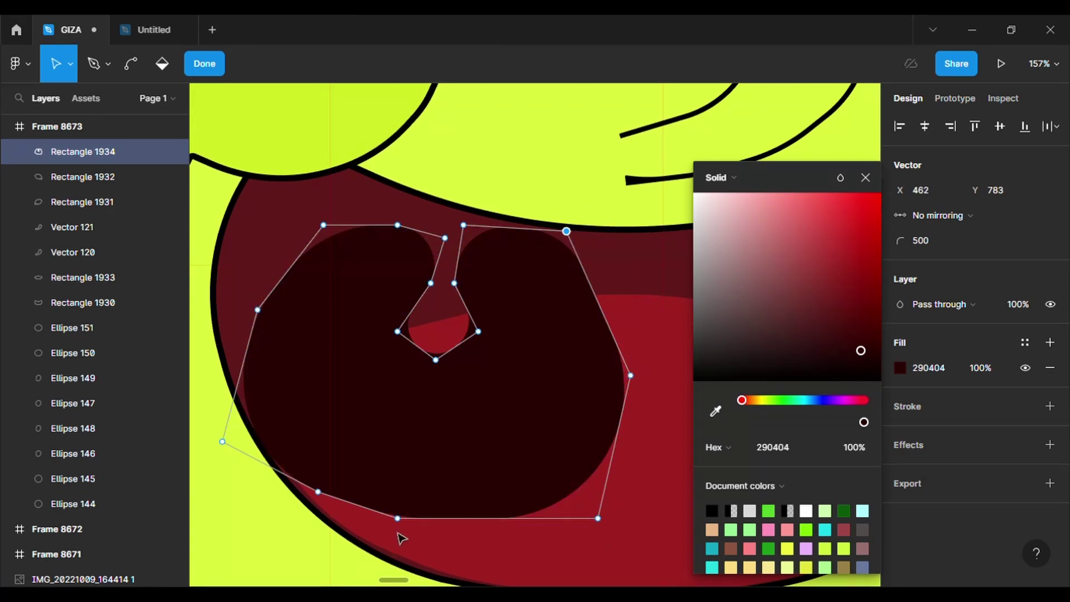
drag(404, 533, 413, 556)
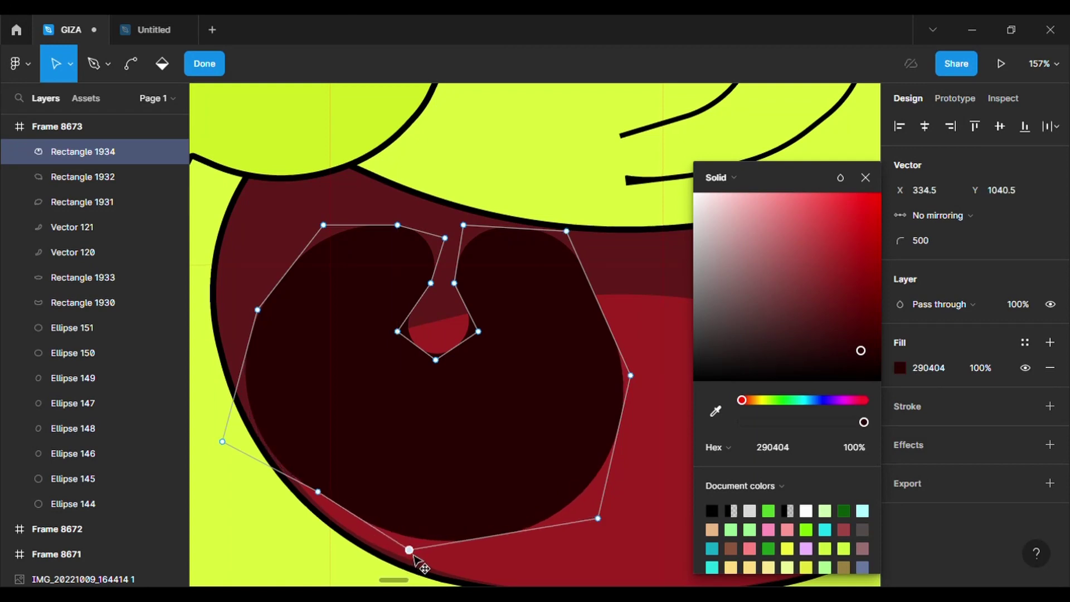
click(504, 537)
scroll(508, 543, down, 3)
scroll(508, 543, right, 4)
scroll(511, 549, down, 5)
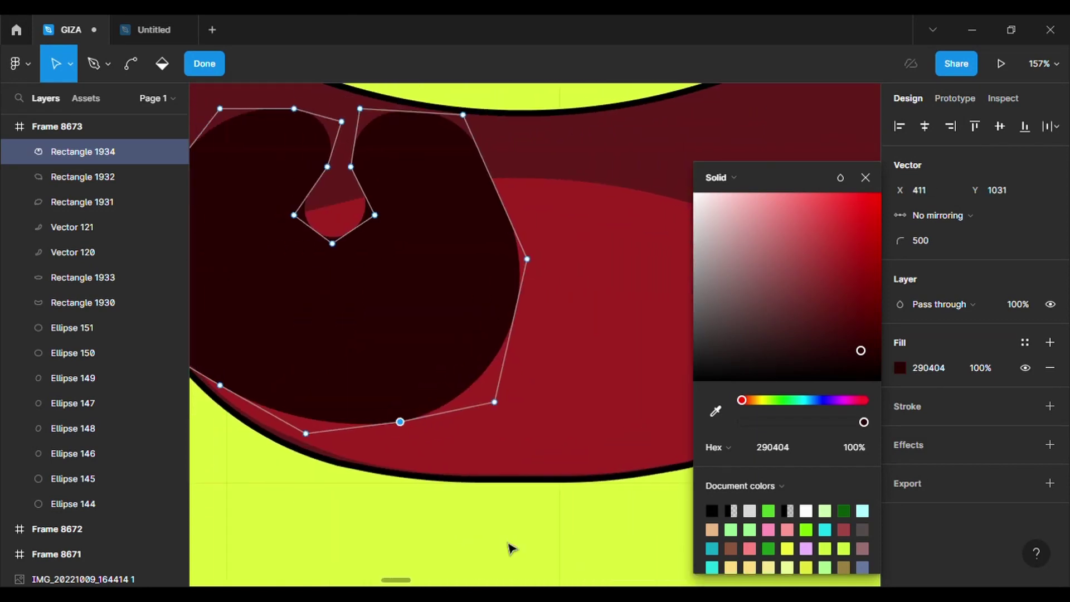
key(Escape)
key(Escape)
Step: Draw a rectangle about 75 by 146 over the drop-shaped notch and bring the dark throat shape in front of it
scroll(512, 484, up, 3)
click(144, 64)
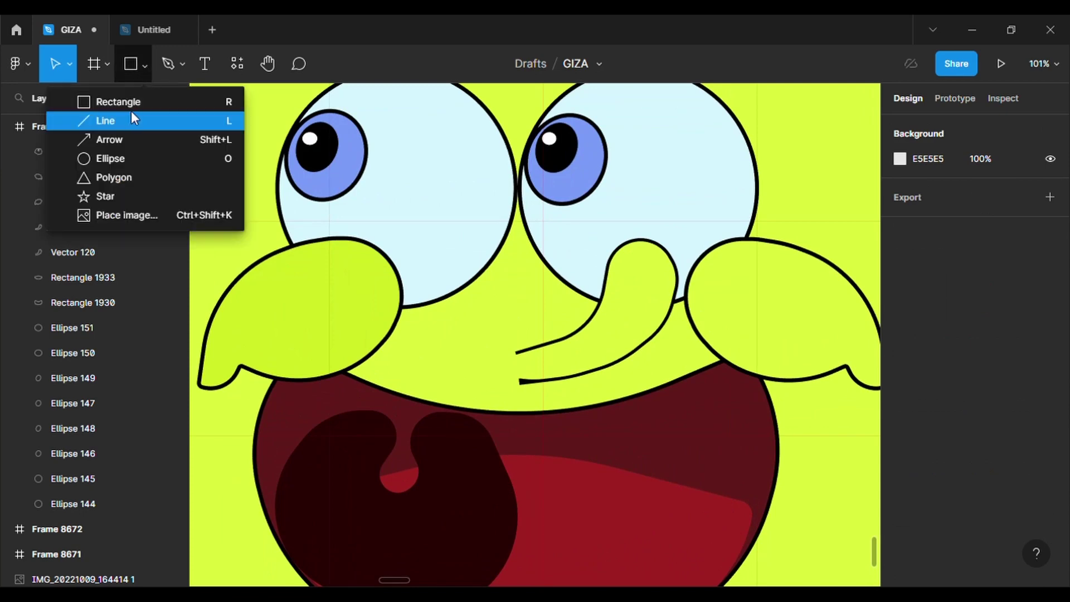
click(131, 100)
drag(372, 399, 431, 514)
right_click(444, 518)
click(521, 247)
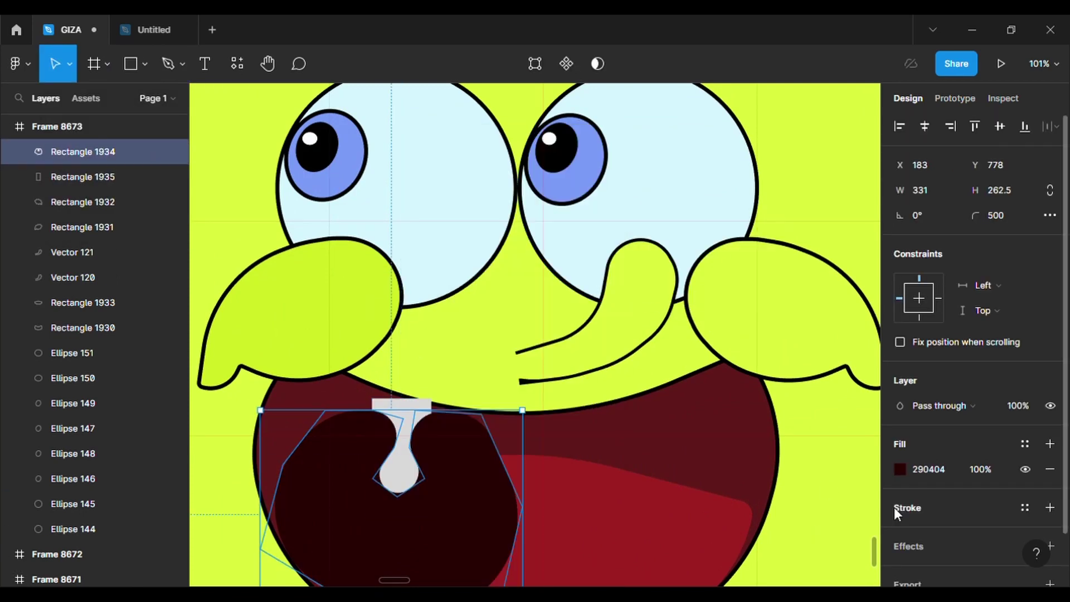
Step: Shift the small rectangle's upper-right corner to follow the lip and fill it with the mouth's colour 621A1A
click(438, 409)
double_click(385, 407)
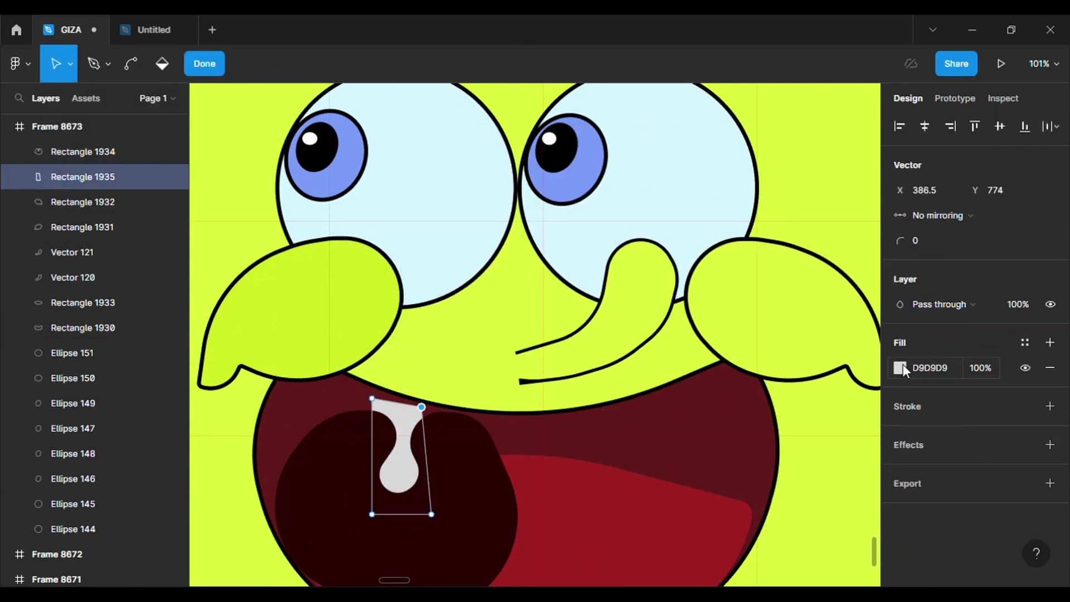
click(901, 368)
key(i)
click(673, 430)
scroll(612, 429, down, 3)
key(Escape)
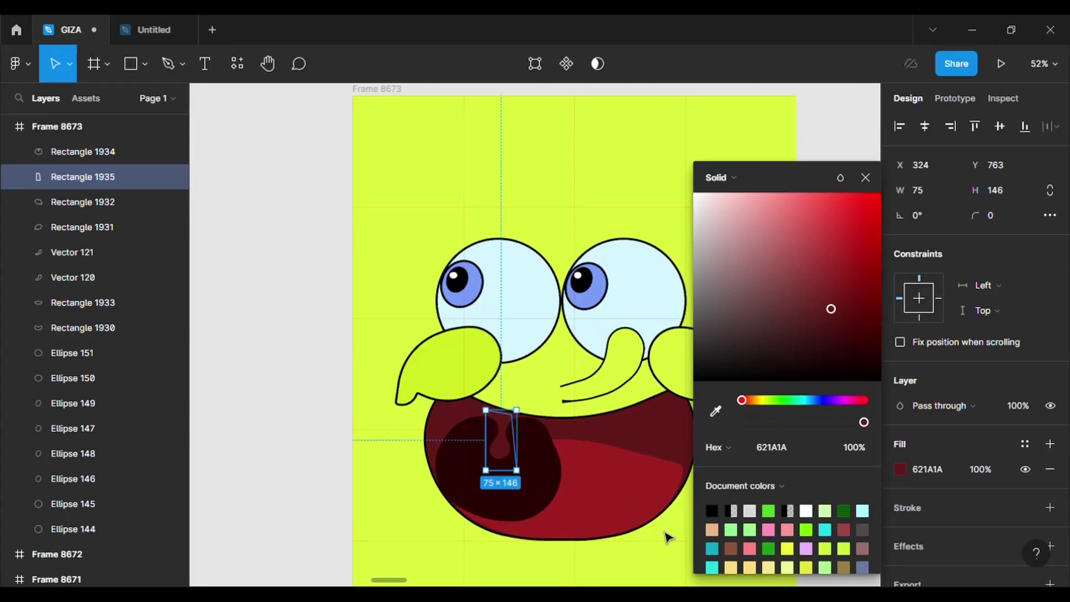
Step: Give the tongue a layer blur of 70
click(642, 504)
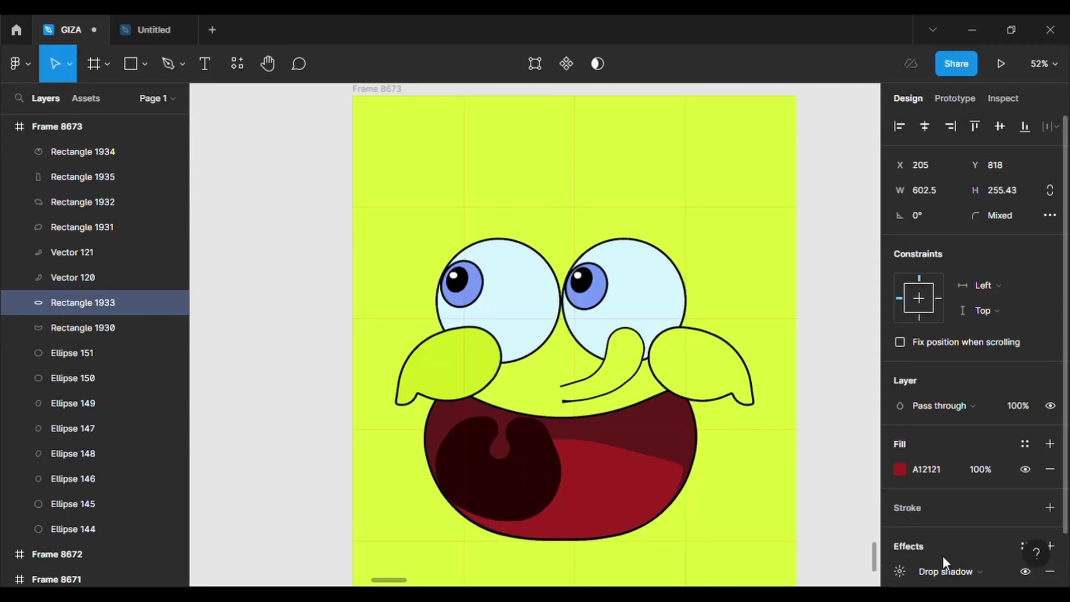
scroll(942, 556, down, 2)
click(951, 504)
click(975, 522)
click(899, 505)
text(100)
key(Return)
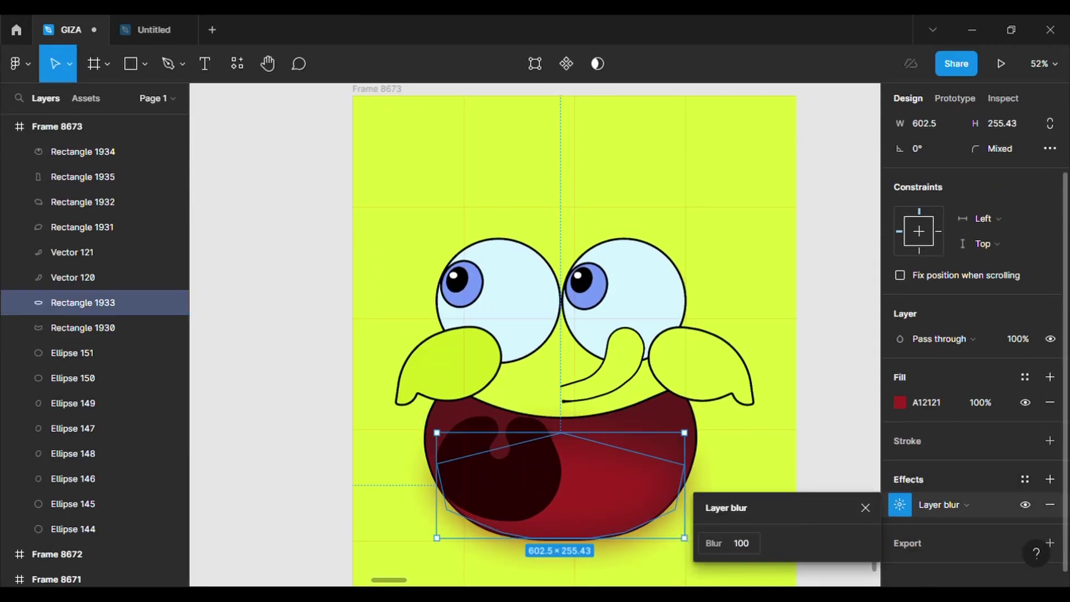
double_click(747, 546)
text(70)
key(Return)
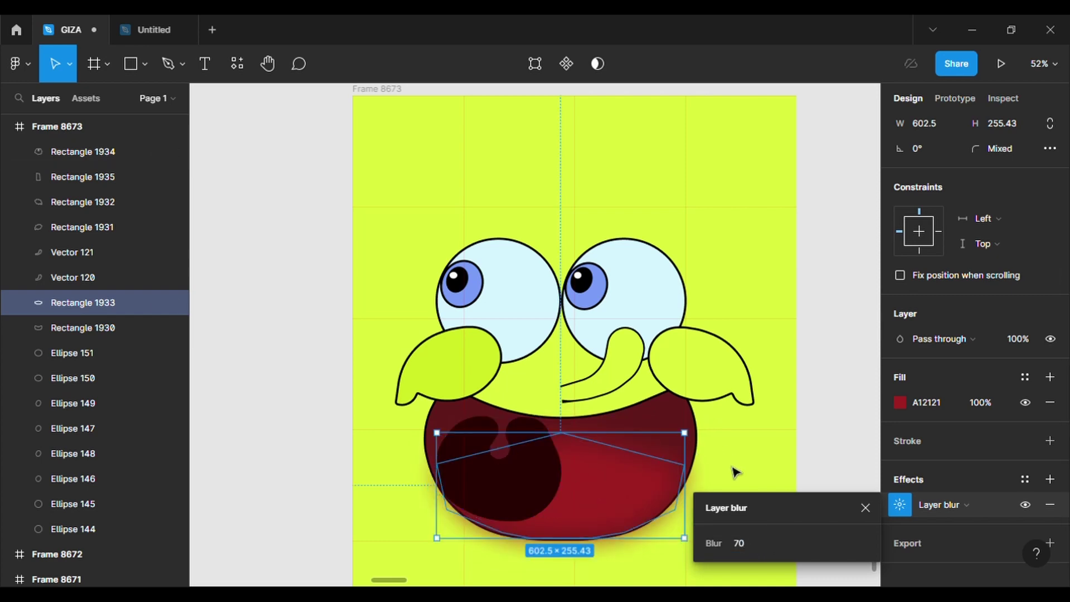
click(734, 473)
Step: Darken the throat shape's fill to 1B0202
click(540, 489)
click(899, 469)
click(867, 363)
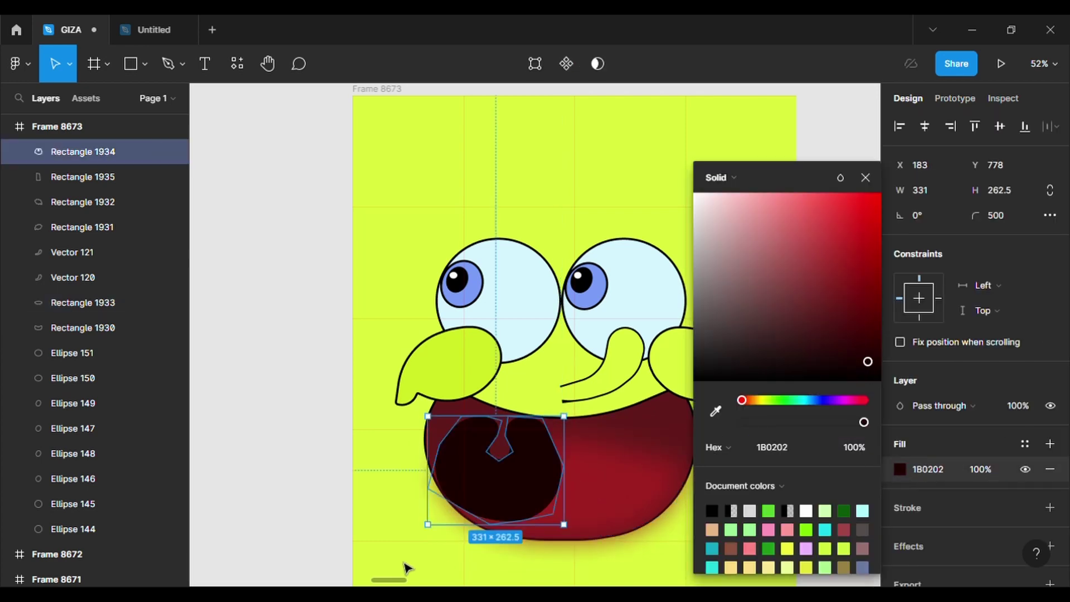
click(407, 568)
Step: Darken the mouth's fill to a deeper maroon
scroll(406, 567, down, 2)
click(680, 382)
click(899, 469)
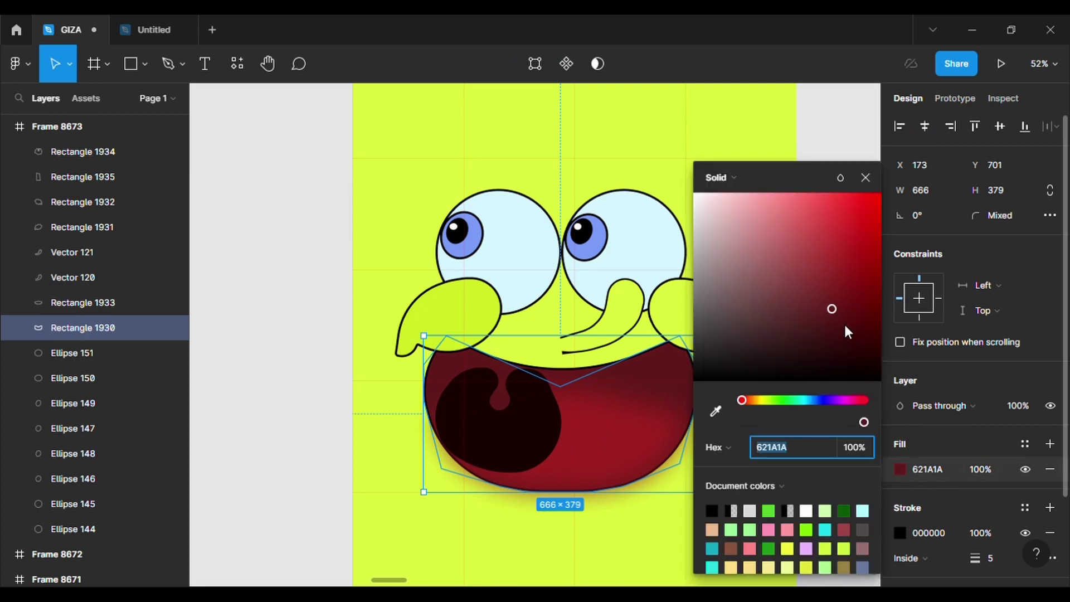
click(364, 507)
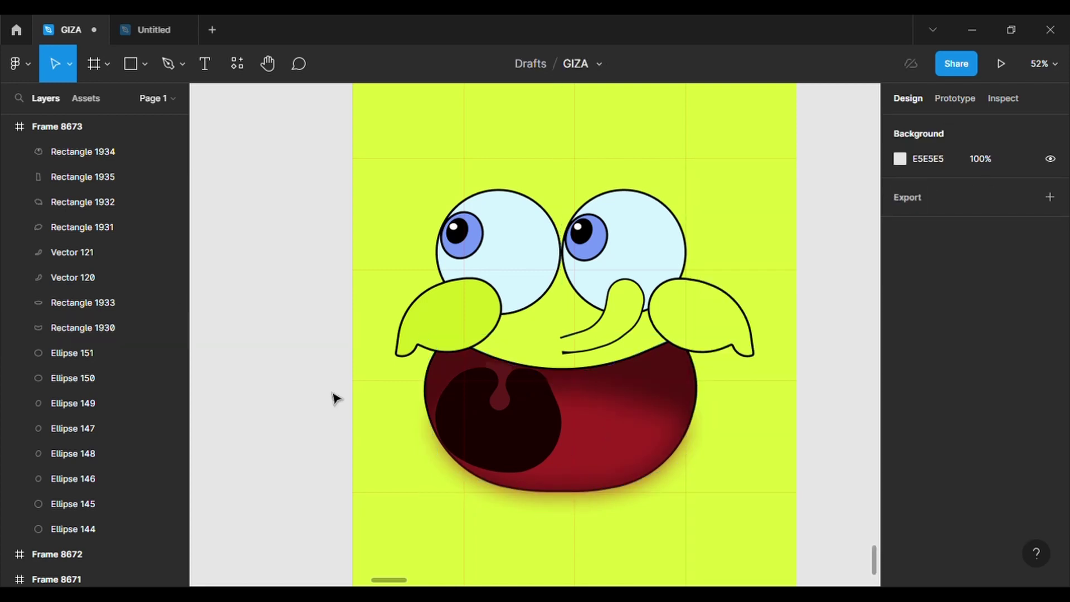
Step: Draw a rectangle about 272 by 168 over the mouth's lower edge, bend its bottom side along the mouth and shift it left
click(142, 61)
drag(504, 443, 615, 512)
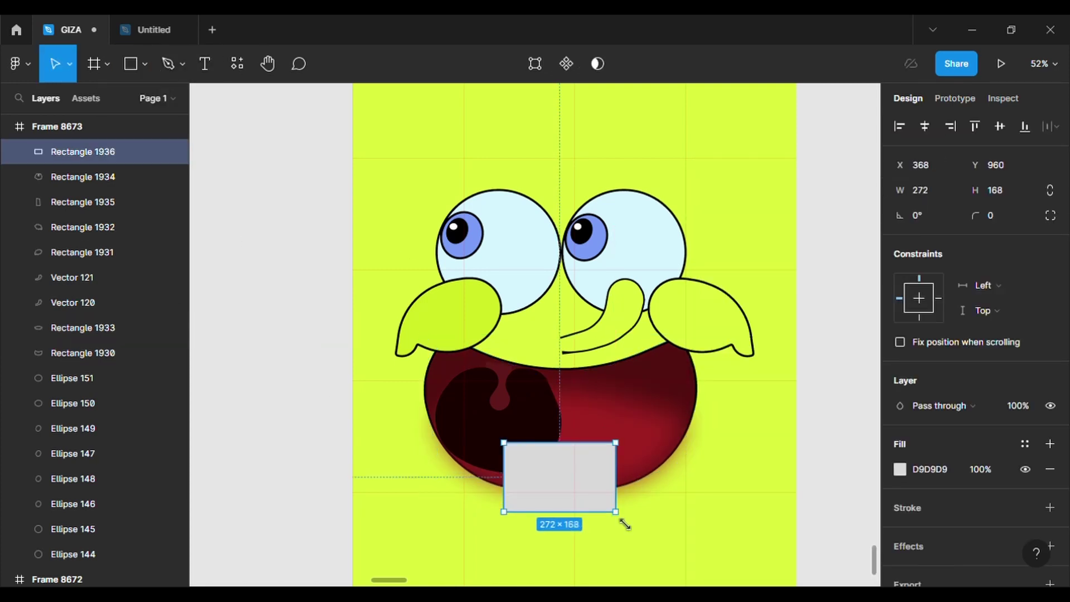
key(Return)
scroll(553, 506, up, 5)
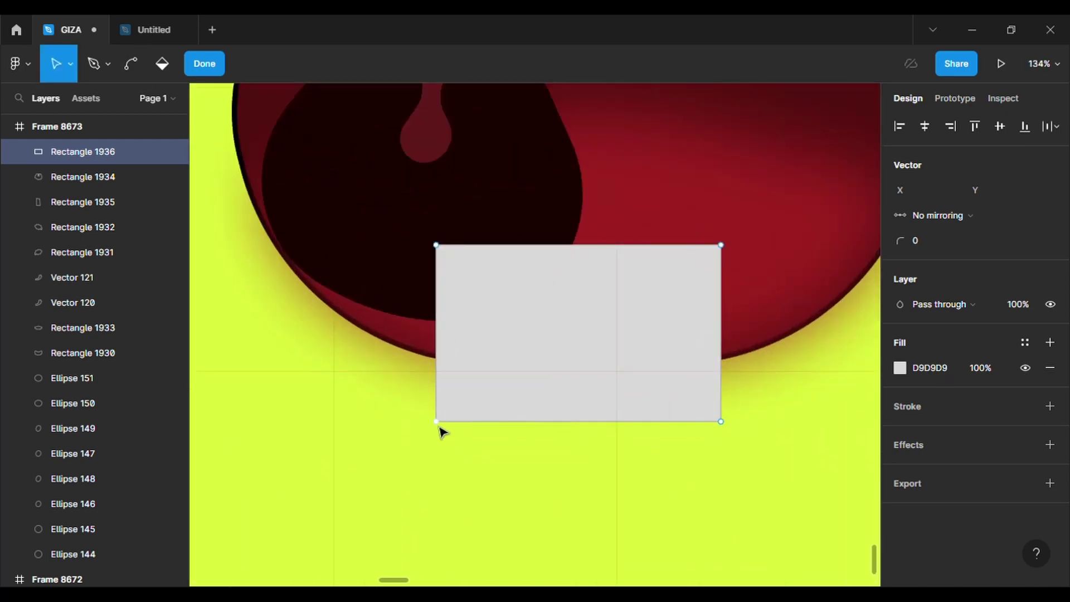
drag(437, 422, 430, 351)
drag(720, 419, 721, 346)
drag(579, 352, 567, 367)
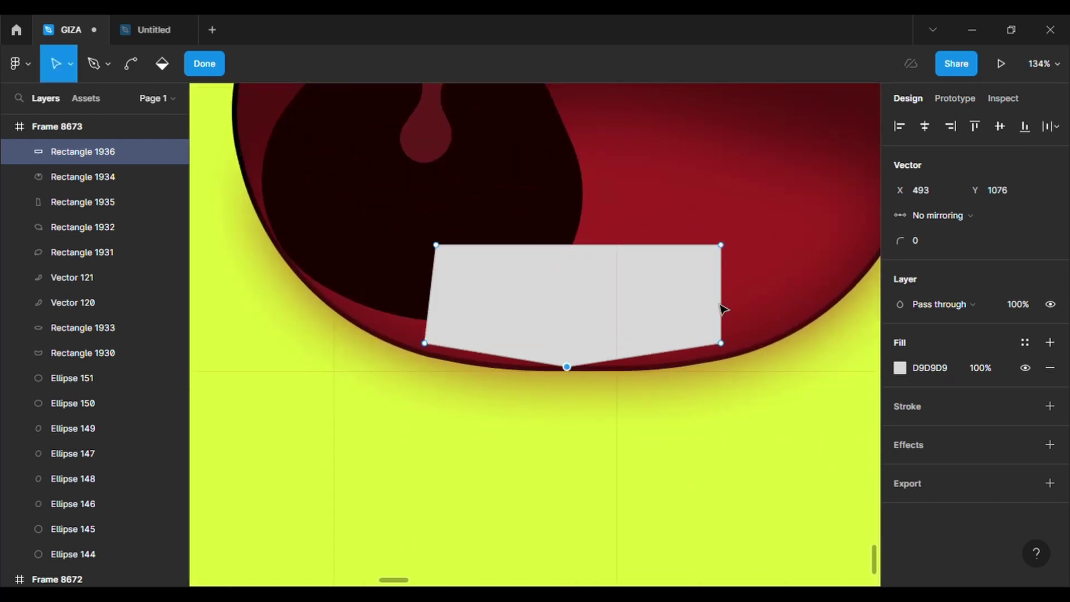
drag(566, 304, 522, 297)
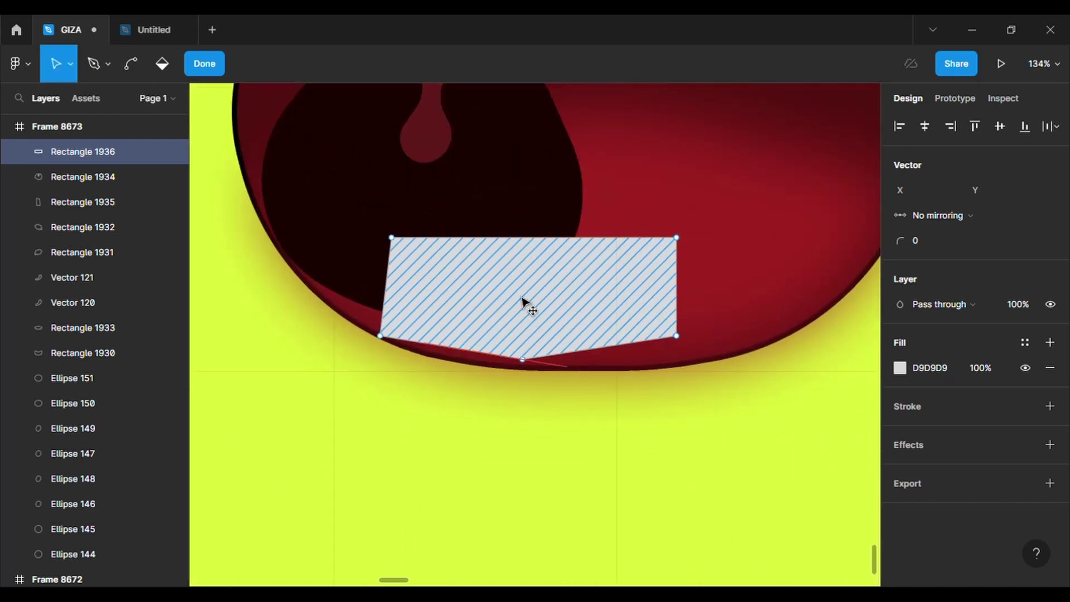
Step: Set the lower grey shape's corner radius to 500
key(Escape)
click(1005, 215)
text(500)
key(Return)
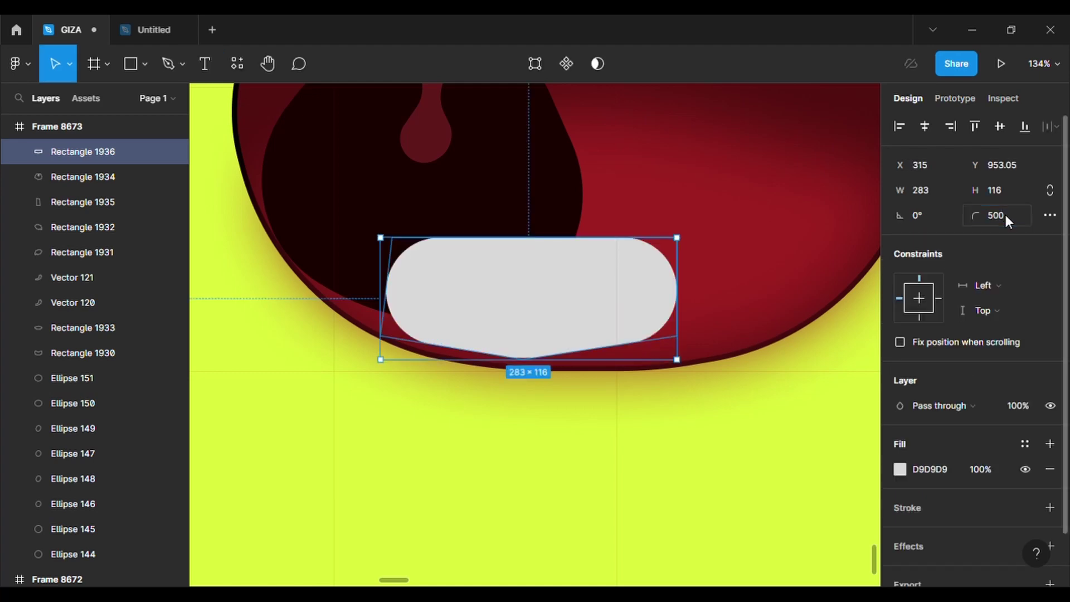
Step: Set the corner radius of the grey shape's two lower side corners to 0
key(Return)
click(676, 335)
click(941, 242)
text(0)
key(Return)
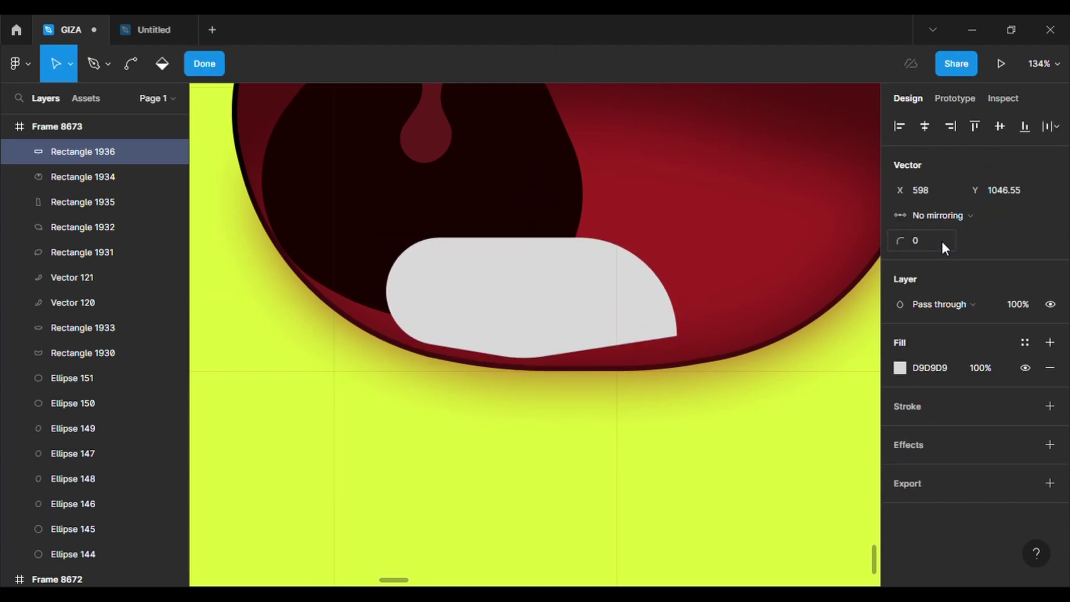
click(381, 336)
text(0)
key(Return)
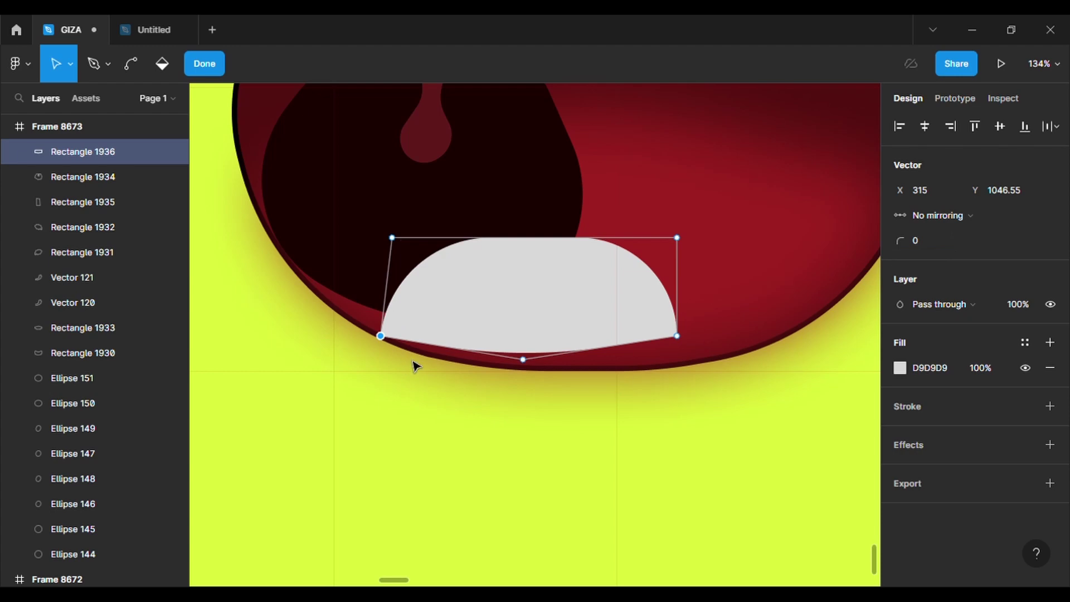
Step: Fit the grey shape's lower points to the mouth's bottom edge and notch its upper edge into two rounded humps
drag(382, 337, 384, 333)
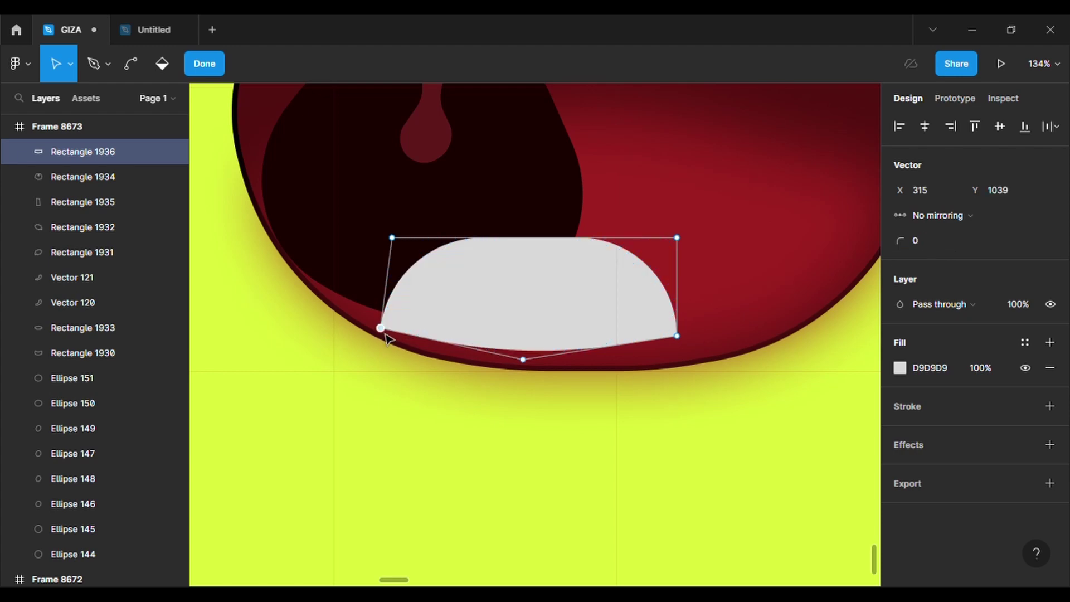
drag(523, 361, 528, 404)
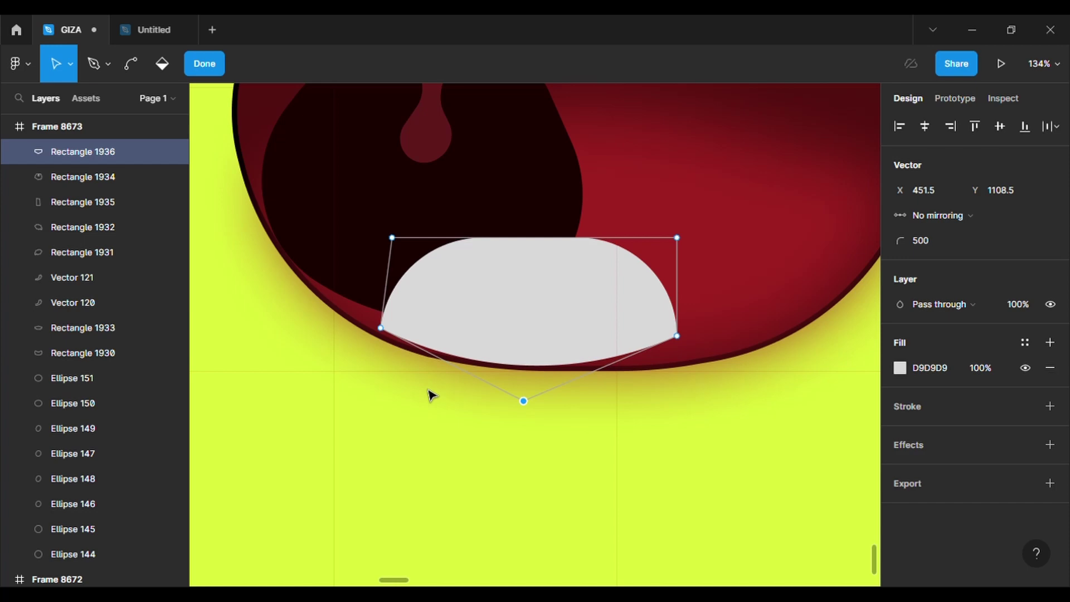
scroll(628, 370, up, 3)
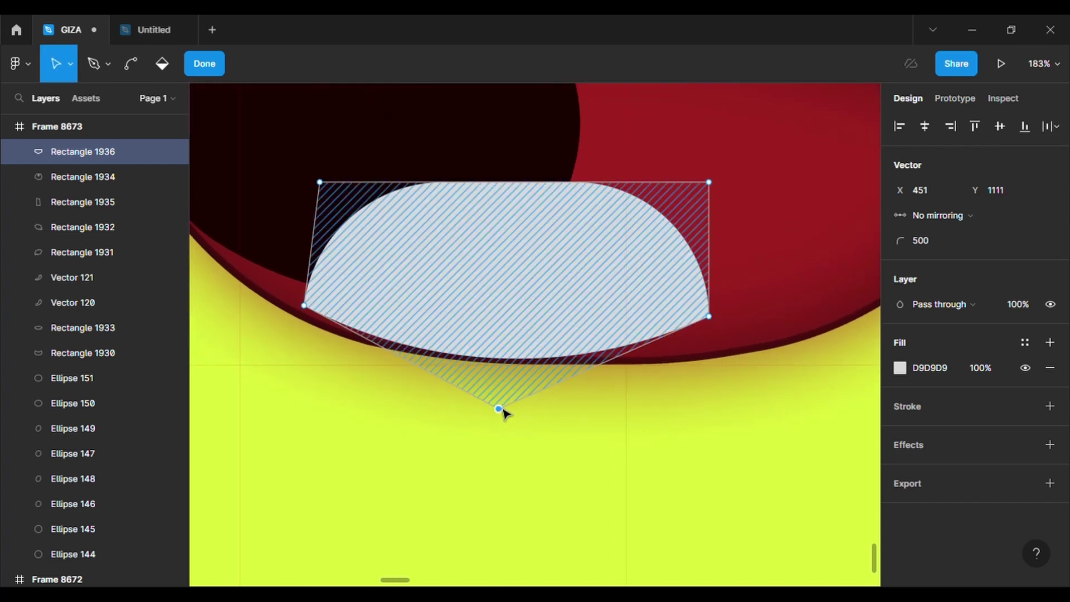
drag(514, 183, 508, 271)
drag(608, 227, 545, 226)
drag(414, 226, 507, 248)
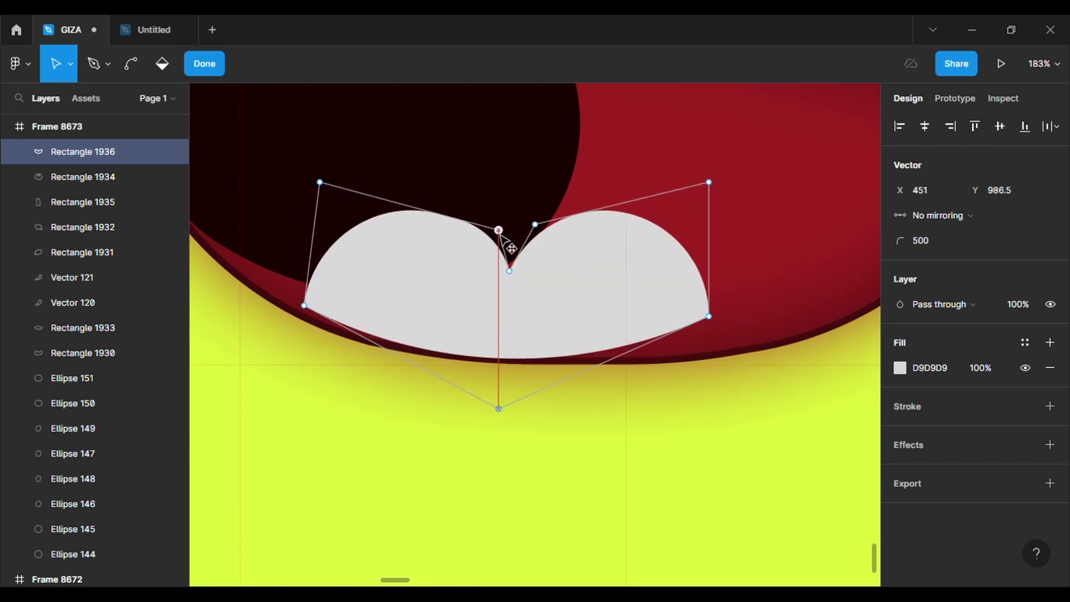
scroll(611, 360, down, 3)
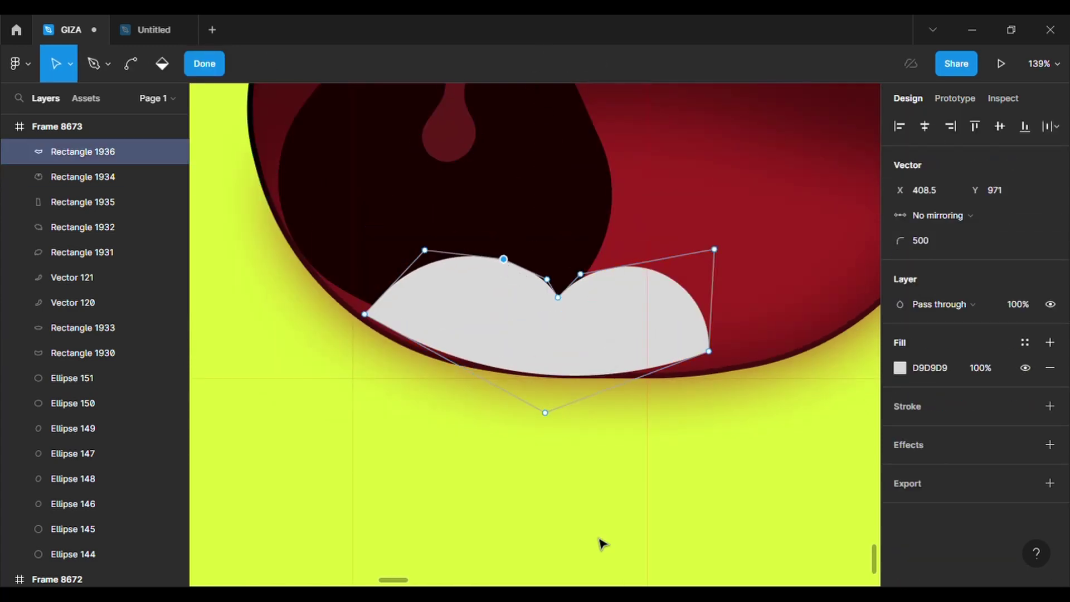
Step: Duplicate the grey two-humped shape in place and reshape the copy into a thin crescent along the left hump's upper edge
key(Escape)
key(Escape)
click(556, 360)
key(ctrl+c)
key(ctrl+v)
key(Return)
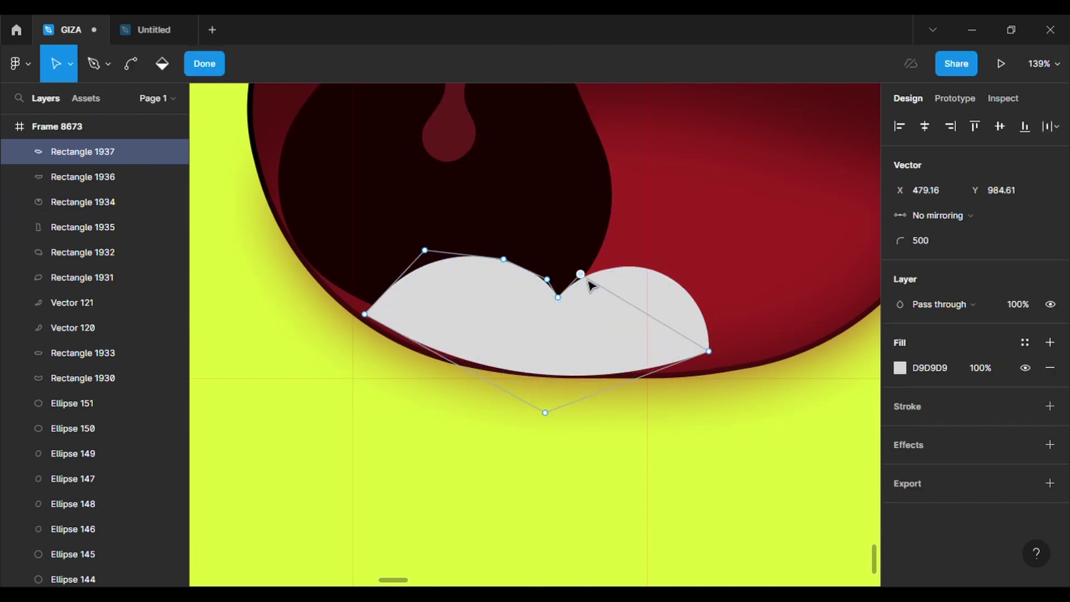
drag(708, 351, 565, 324)
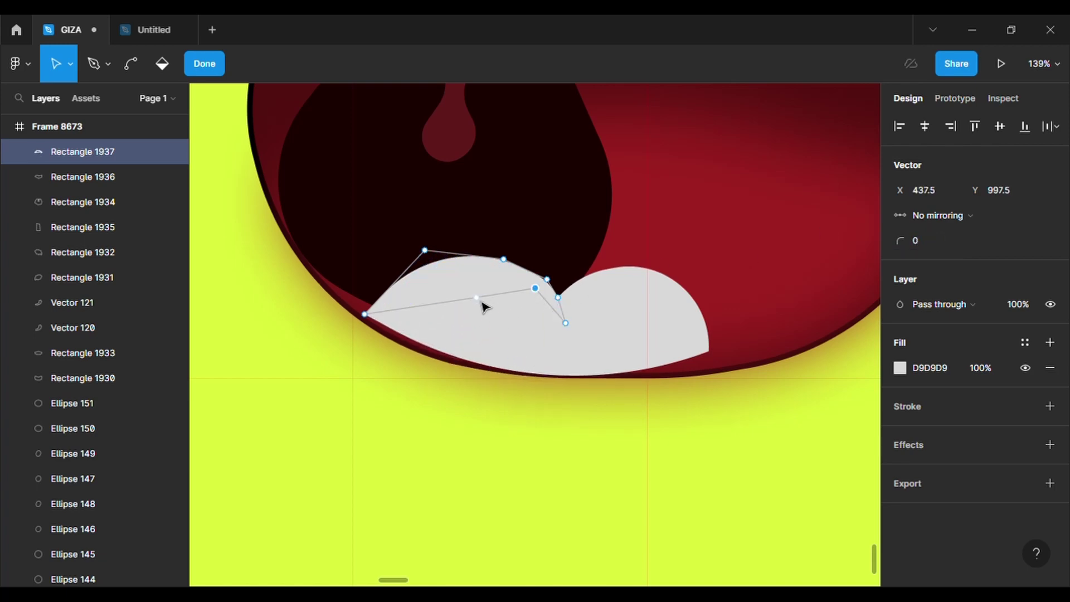
key(Escape)
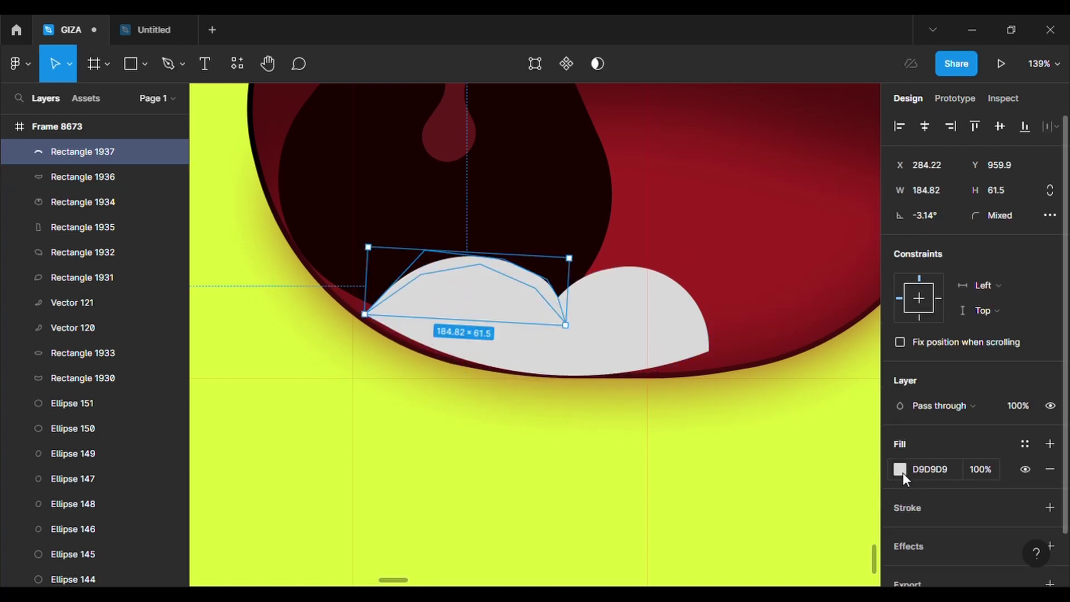
Step: Fill the two-humped tongue shape with pink F49898
click(661, 314)
click(899, 469)
drag(816, 226, 764, 200)
Step: Fill the crescent over the left hump with dark red B23535
click(502, 262)
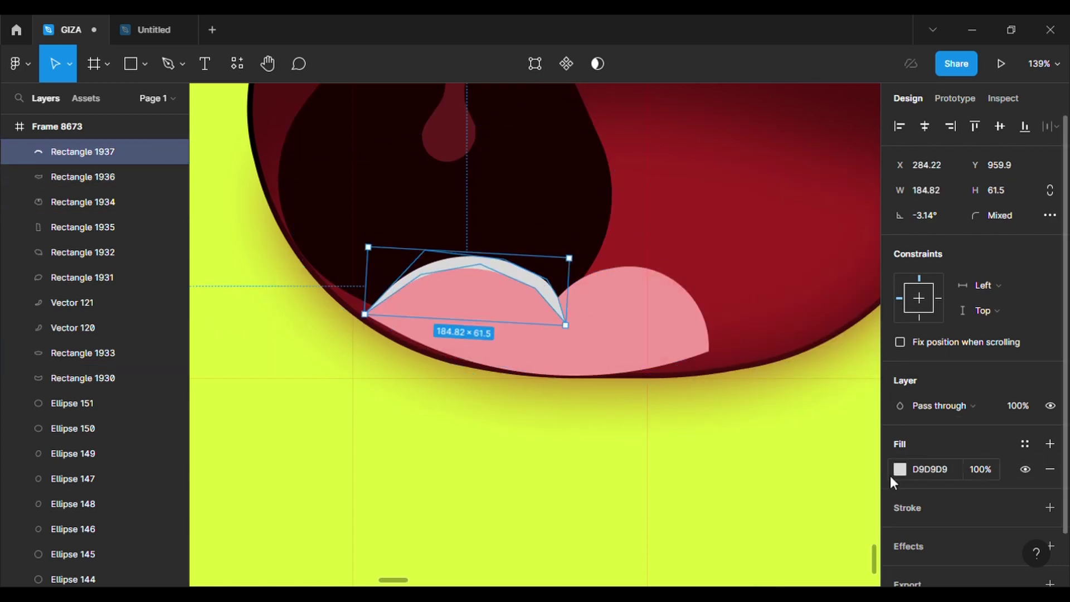
click(898, 469)
click(825, 231)
drag(817, 228, 825, 254)
Step: Round the crescent's inner points with a corner radius of 500 and fit its inner edge to the left hump
click(543, 66)
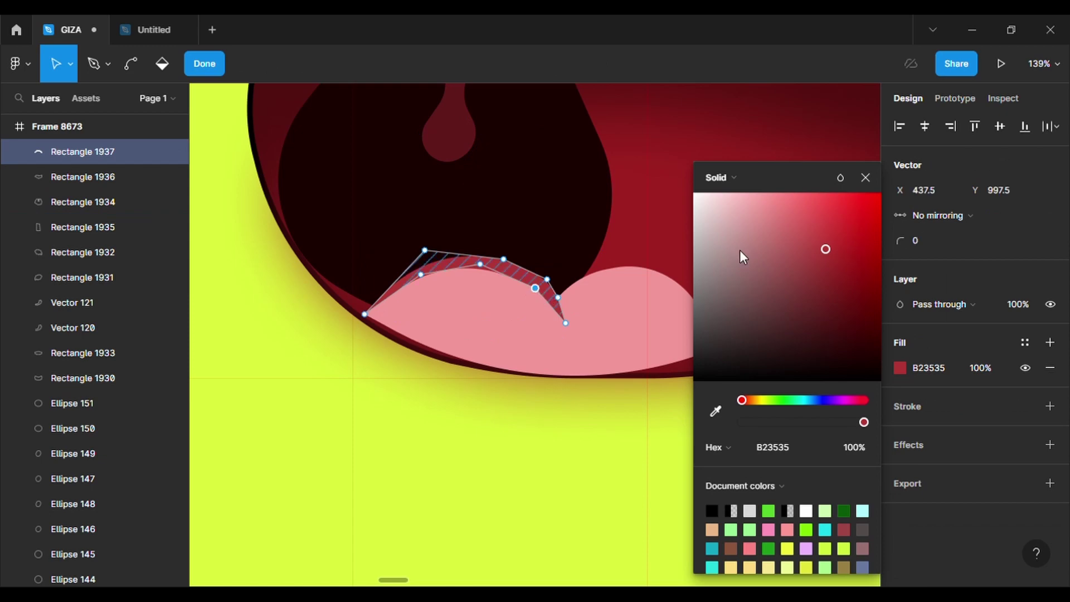
click(927, 240)
text(500)
key(Return)
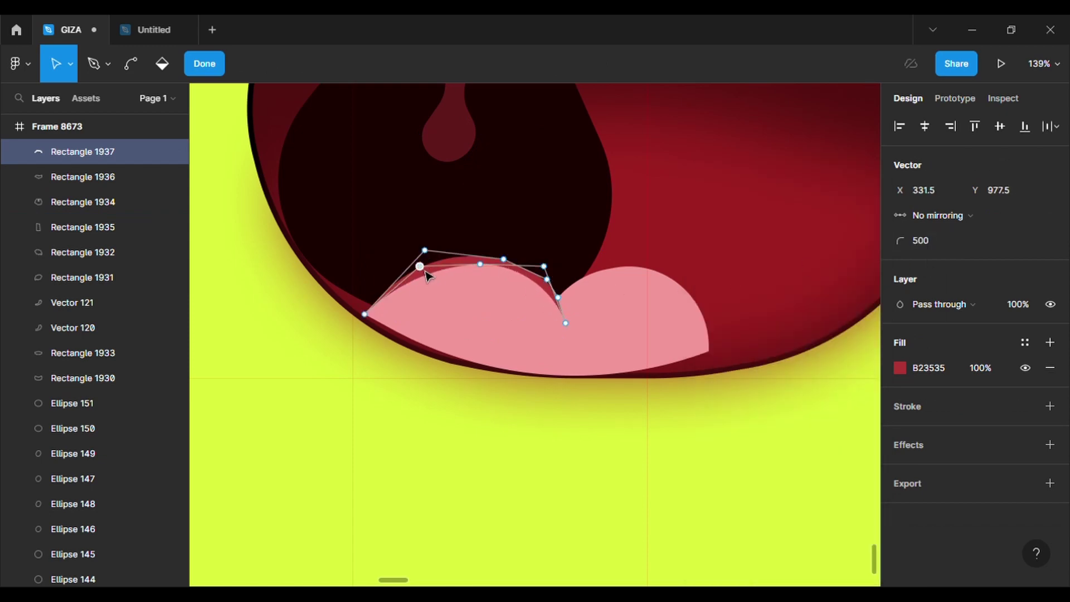
key(Escape)
click(527, 413)
Step: Paste another copy of the tongue shape and reshape it into a thin crescent along the right hump's upper edge
click(581, 372)
key(ctrl+v)
click(533, 66)
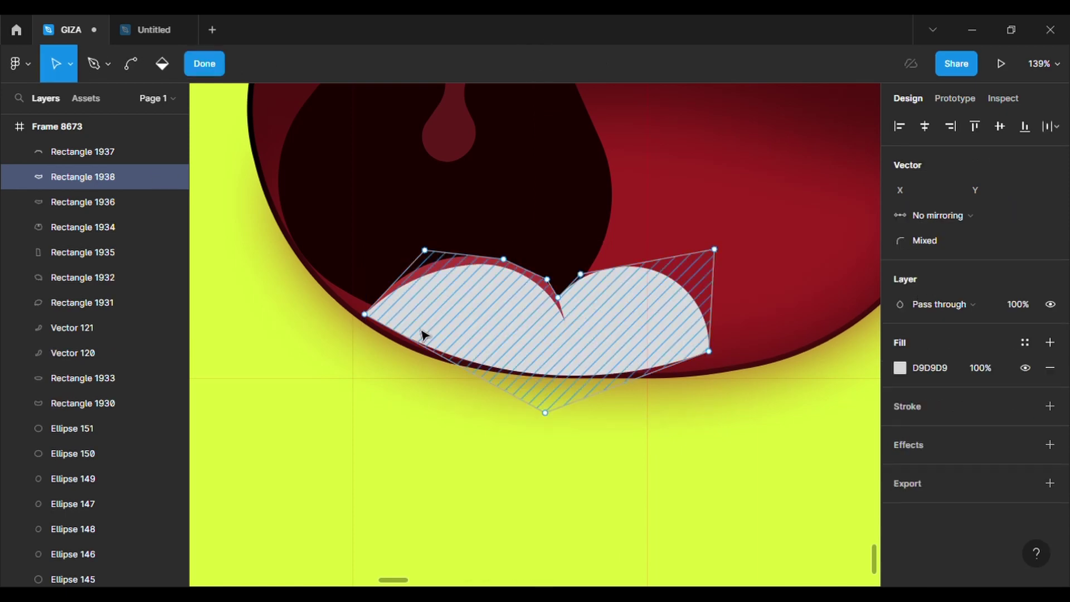
drag(364, 313, 425, 251)
drag(424, 250, 676, 294)
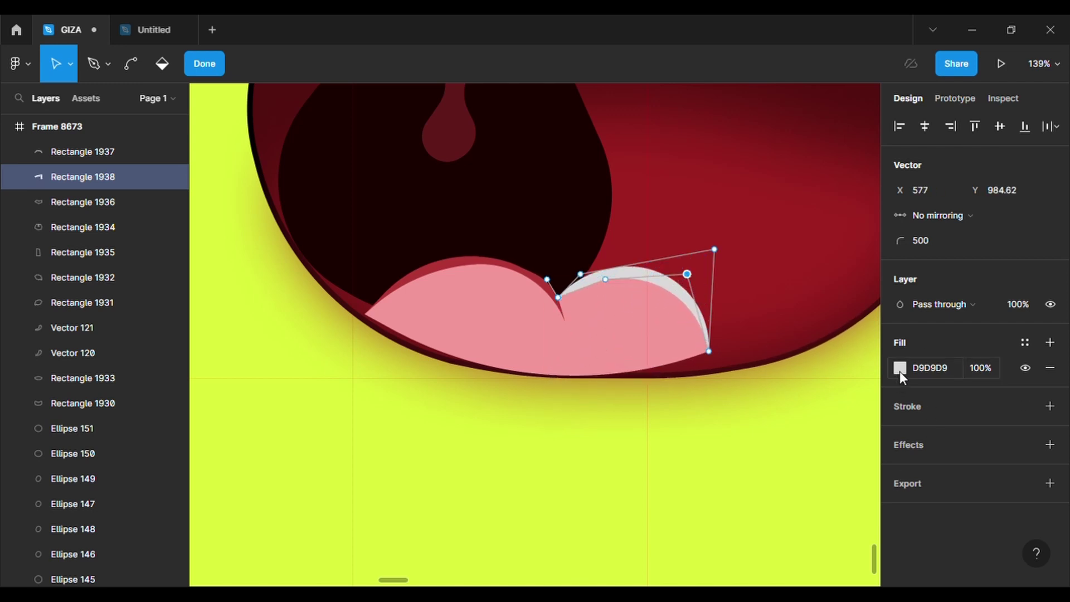
Step: Fill the right crescent with B23535 by sampling the colour of the left crescent
click(900, 371)
key(i)
click(519, 272)
scroll(616, 460, down, 3)
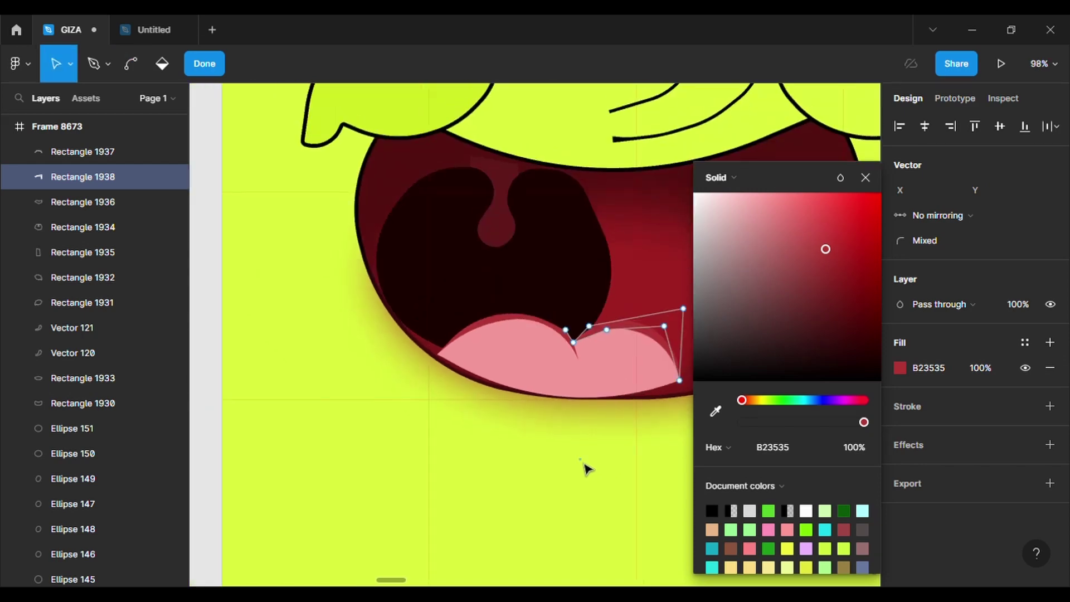
key(Escape)
key(Escape)
scroll(587, 469, right, 3)
click(423, 389)
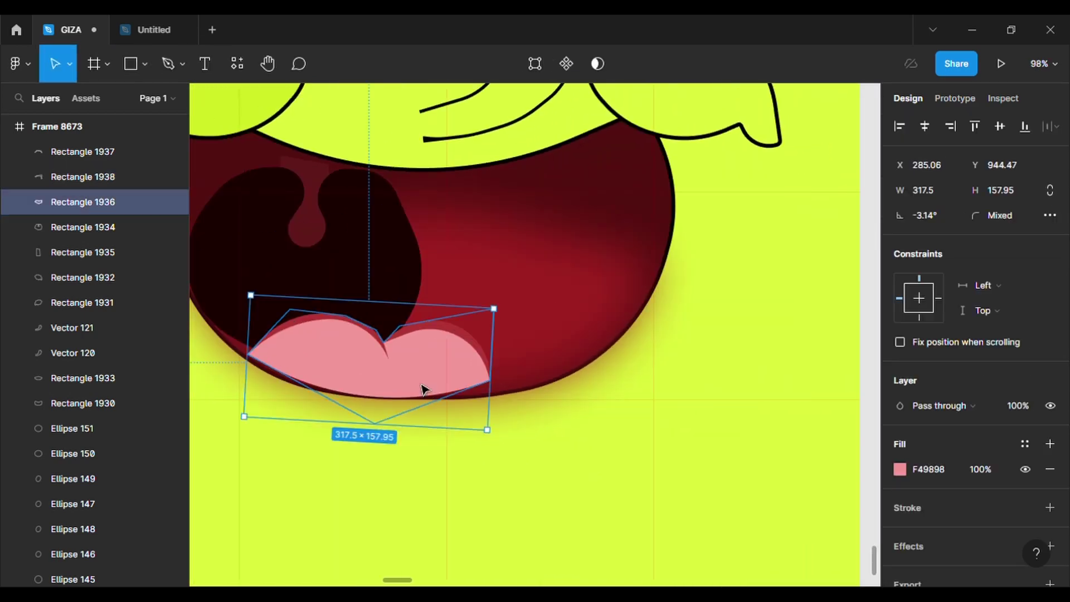
click(471, 510)
scroll(471, 510, down, 5)
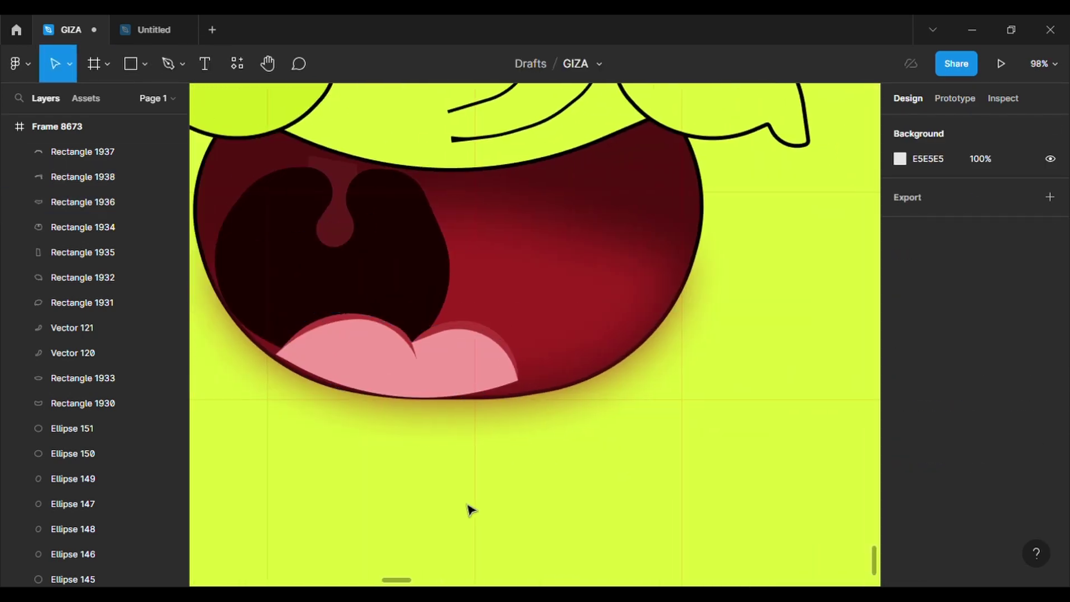
scroll(471, 510, up, 3)
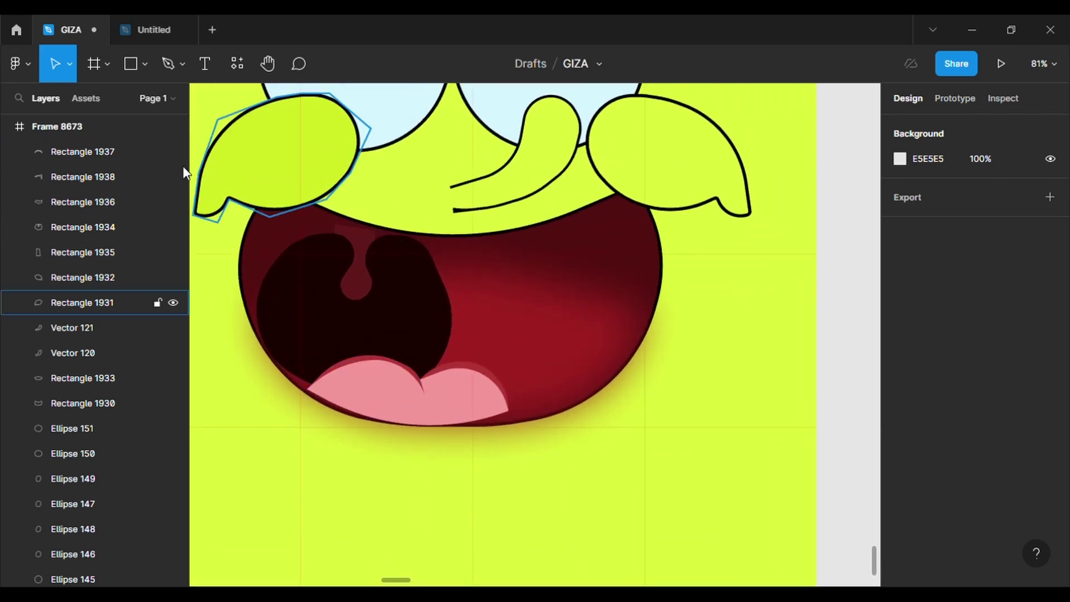
Step: Draw an ellipse about 105 by 54 on the tongue's left hump and fill it with white
click(144, 63)
click(135, 159)
scroll(409, 359, up, 3)
mouse_move(340, 383)
mouse_down()
mouse_move(507, 436)
mouse_move(425, 429)
mouse_move(434, 433)
mouse_up()
drag(402, 420, 379, 413)
click(900, 468)
drag(710, 215, 654, 177)
Step: Paste a copy of the white ellipse and place it on the tongue's right hump
right_click(454, 412)
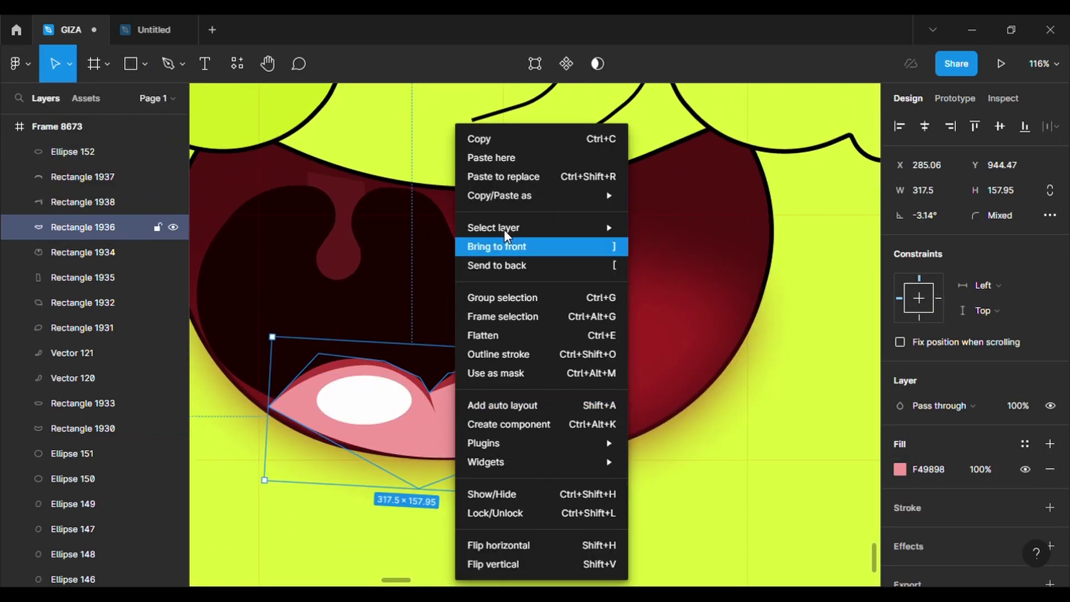
click(502, 157)
mouse_move(513, 440)
mouse_down()
mouse_move(494, 425)
mouse_move(494, 437)
mouse_up()
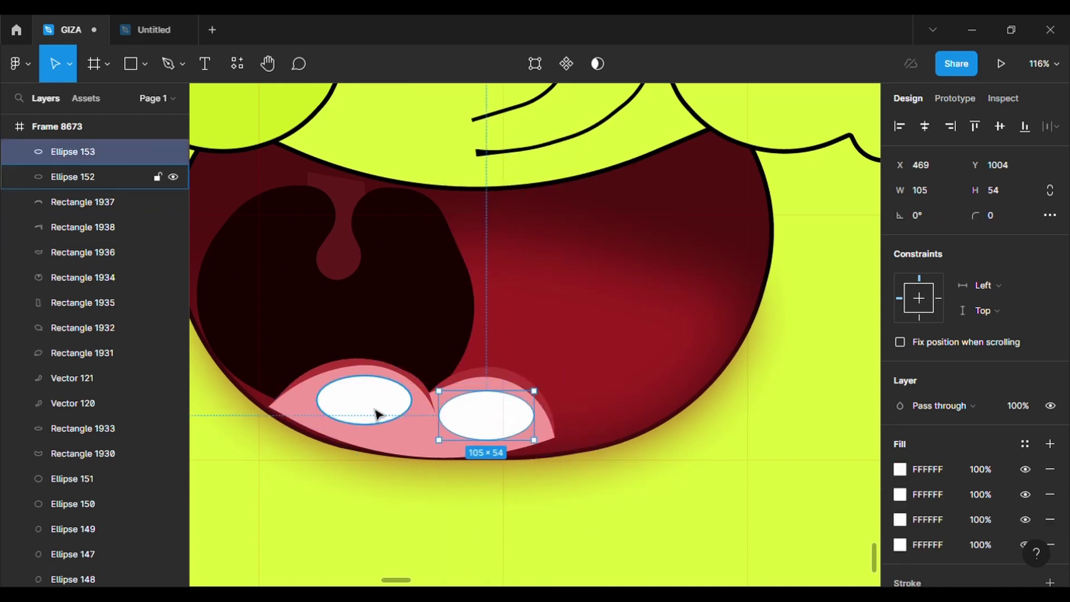
Step: Add a layer blur to the left white ellipse, trying 100 and settling on 50
click(375, 410)
scroll(891, 413, down, 1)
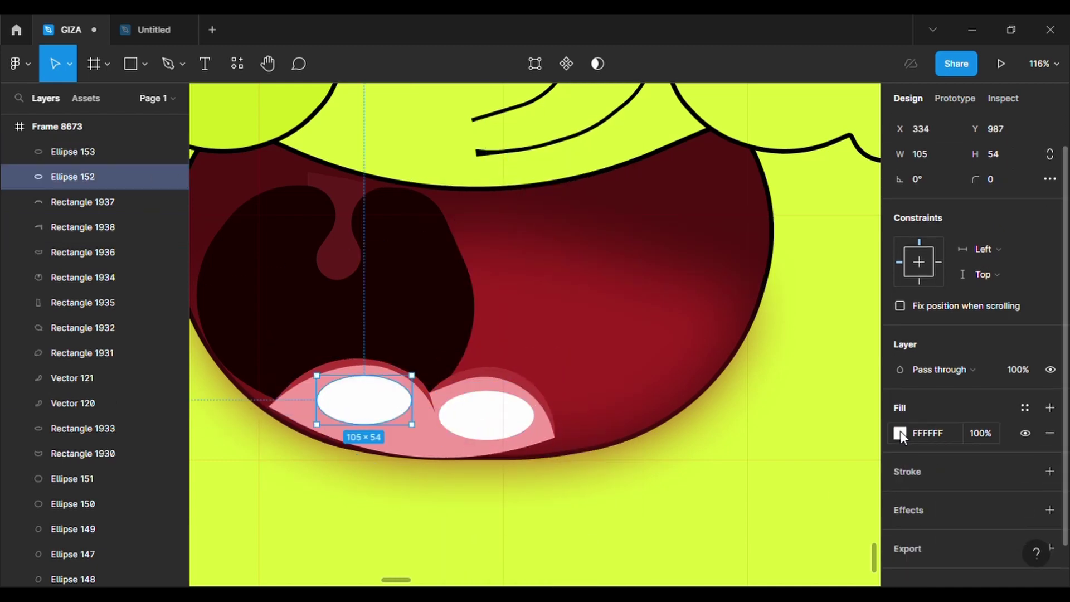
click(899, 433)
click(913, 505)
click(899, 534)
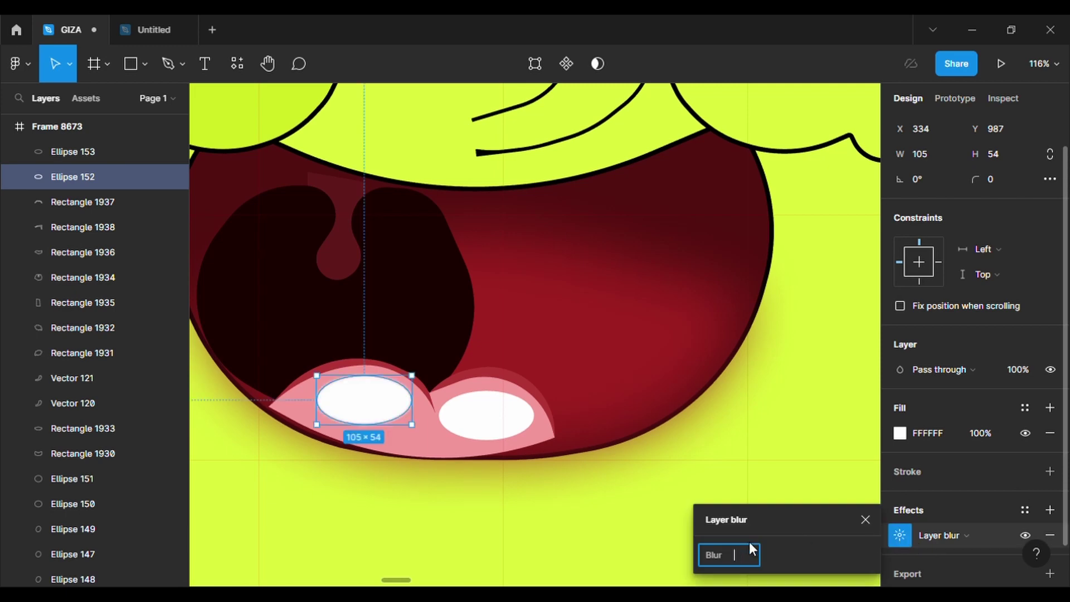
text(100)
key(Return)
click(750, 552)
text(50)
key(Return)
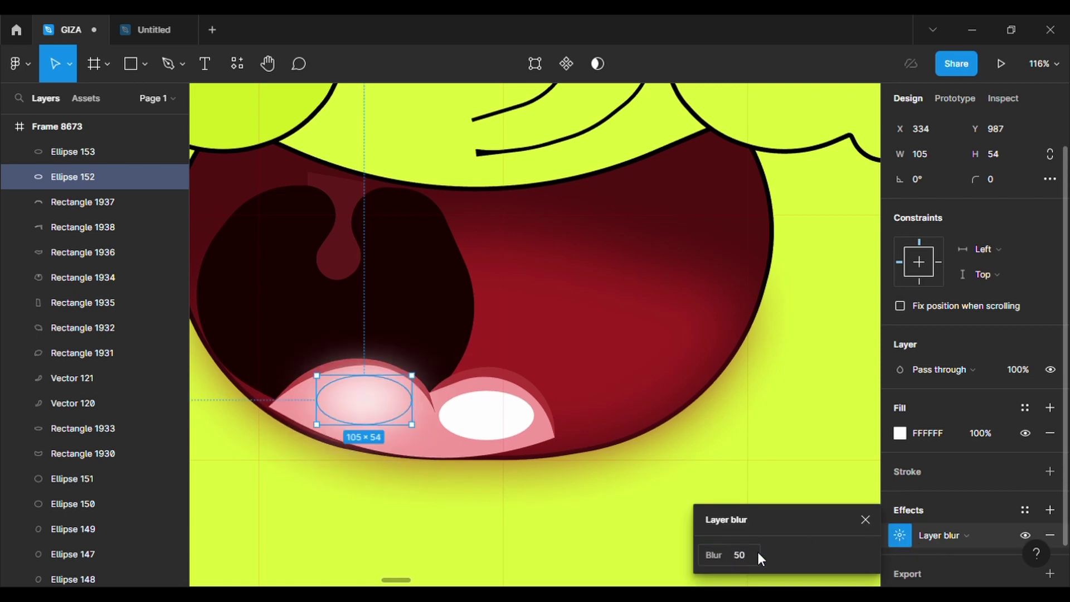
Step: Set the left ellipse's layer blur to 20 and tilt it about -17° along the hump at about 105 by 52
click(752, 552)
text(40)
key(Return)
mouse_move(412, 425)
mouse_down()
mouse_move(385, 408)
mouse_move(392, 418)
mouse_up()
click(754, 562)
text(20)
key(Return)
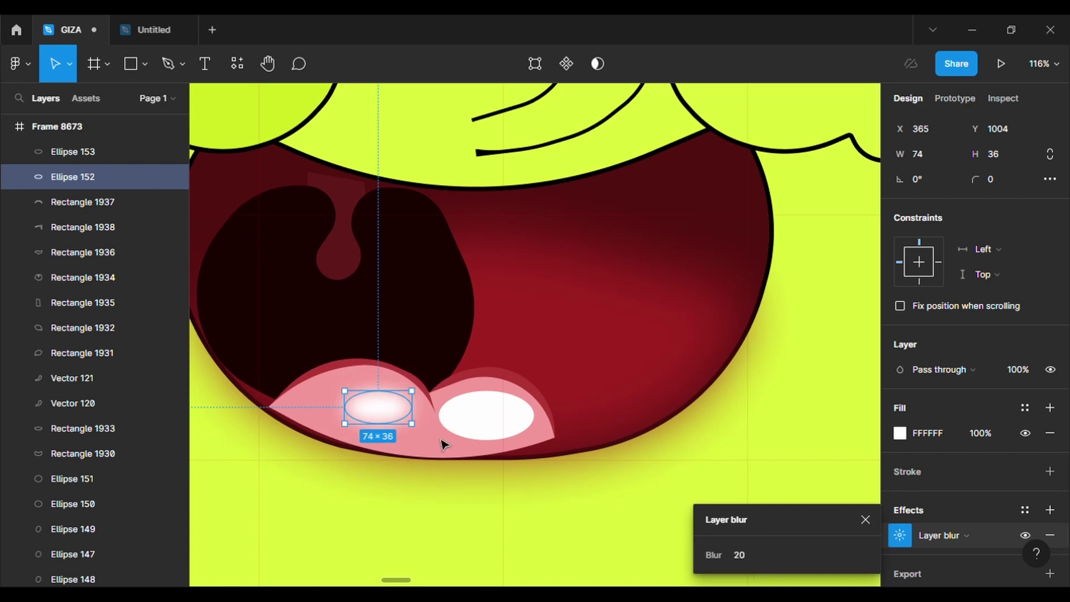
drag(422, 450, 398, 452)
mouse_move(389, 421)
mouse_down()
mouse_move(390, 403)
mouse_move(368, 428)
mouse_move(425, 435)
mouse_move(384, 420)
mouse_move(385, 429)
mouse_up()
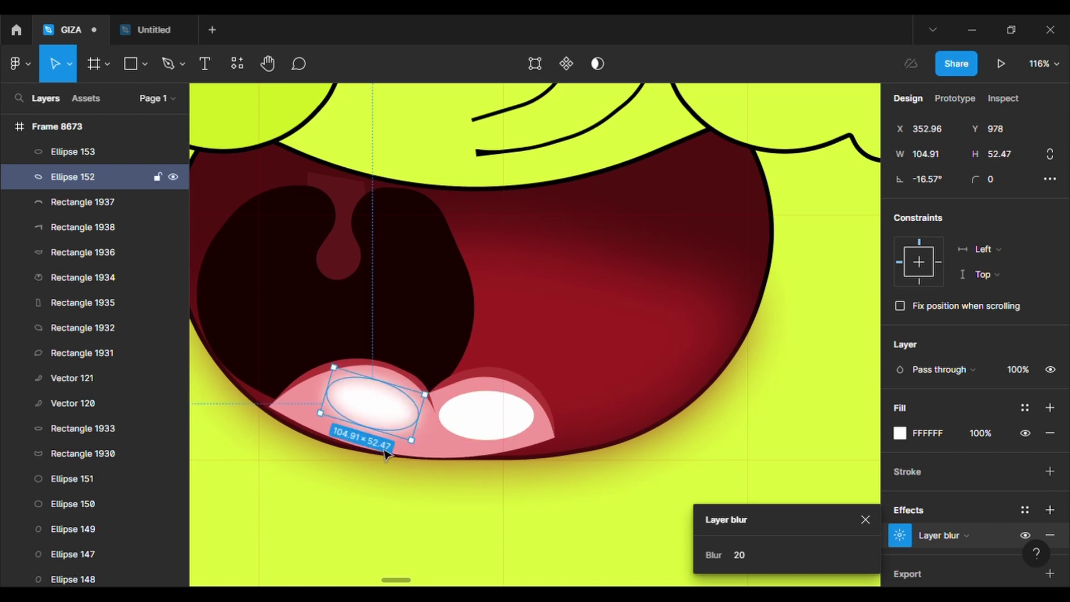
Step: Add a layer blur of 2 to the pink tongue shape
click(384, 454)
click(935, 538)
click(938, 543)
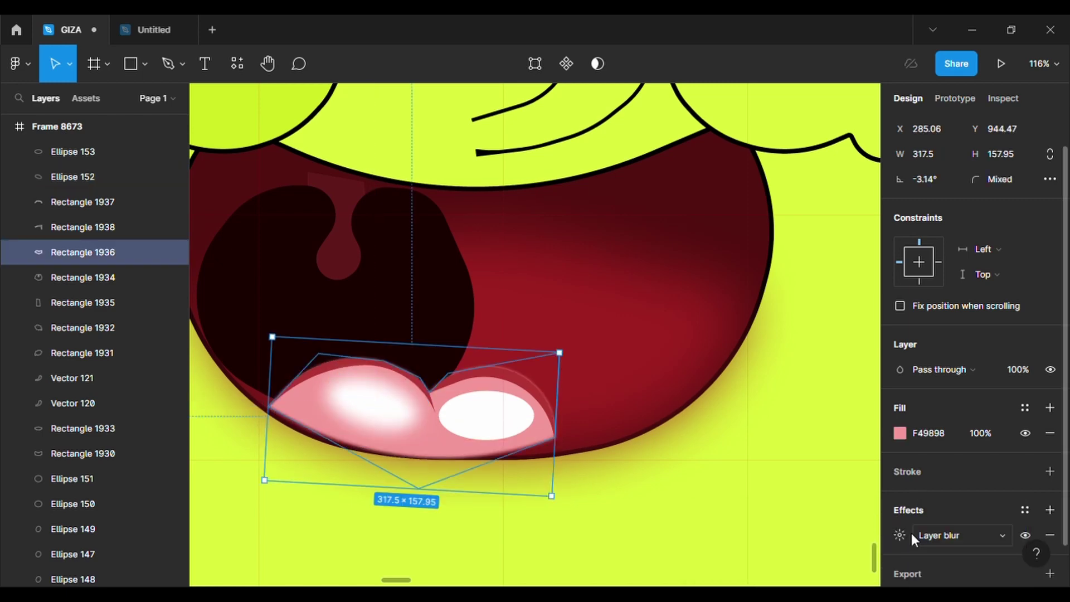
click(900, 533)
text(10)
key(Return)
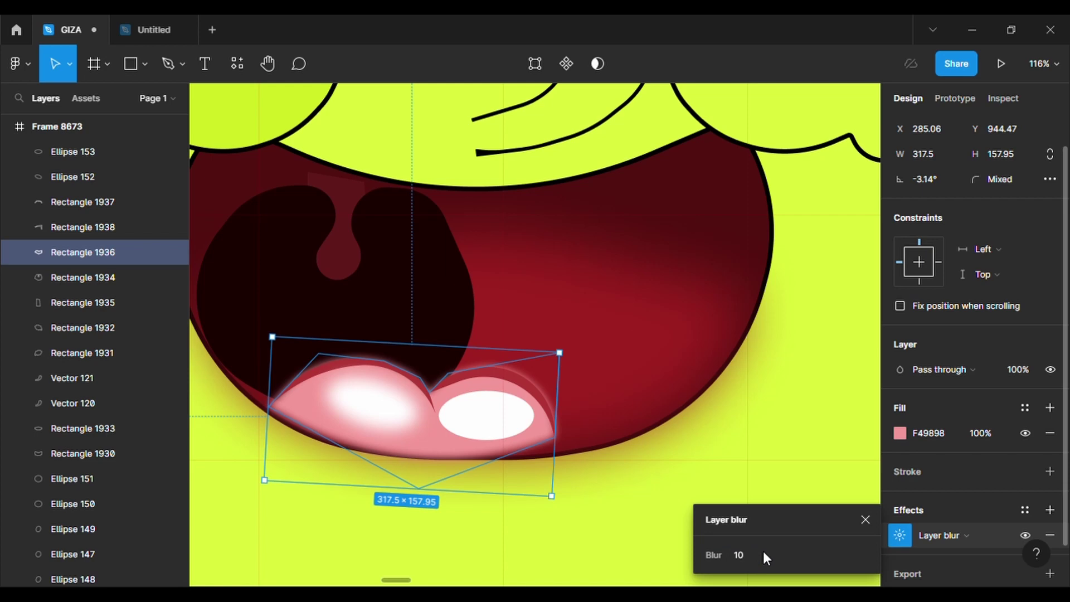
click(744, 556)
text(2)
key(Return)
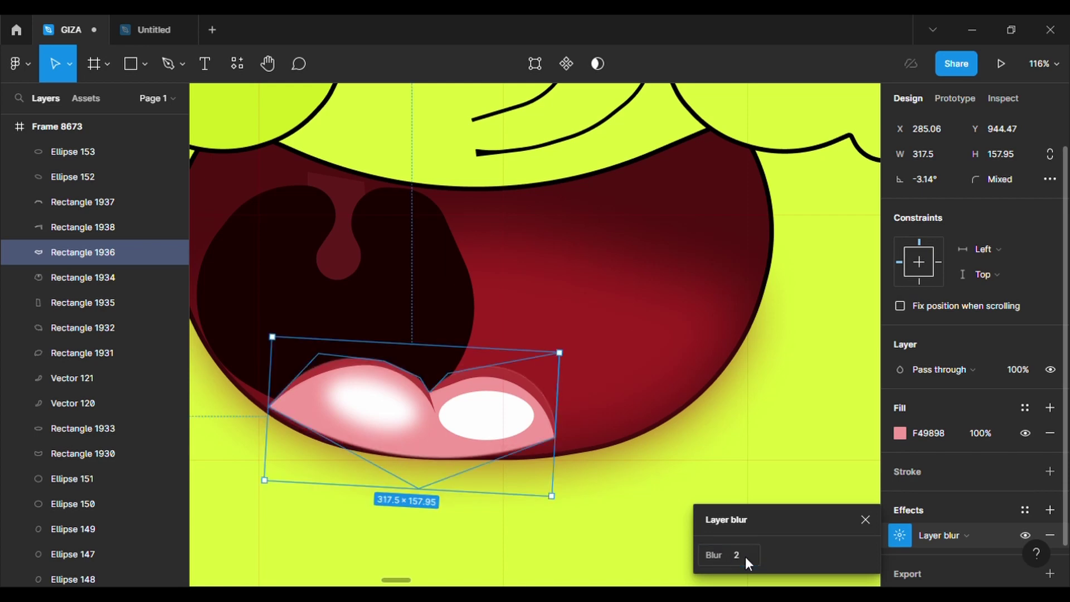
Step: Change the tongue's fill to a more saturated pink
click(900, 433)
click(780, 199)
click(541, 581)
scroll(589, 569, down, 3)
scroll(589, 569, up, 2)
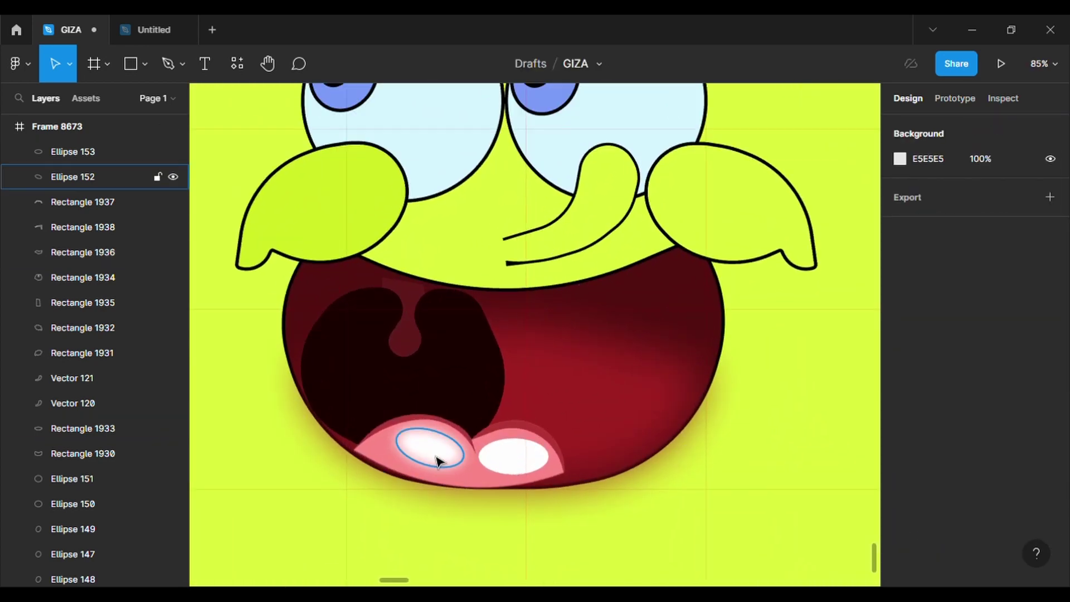
Step: Apply the left highlight's layer blur of 20 to the right white ellipse
click(511, 457)
click(437, 452)
scroll(1008, 484, down, 2)
click(901, 489)
click(674, 479)
click(515, 456)
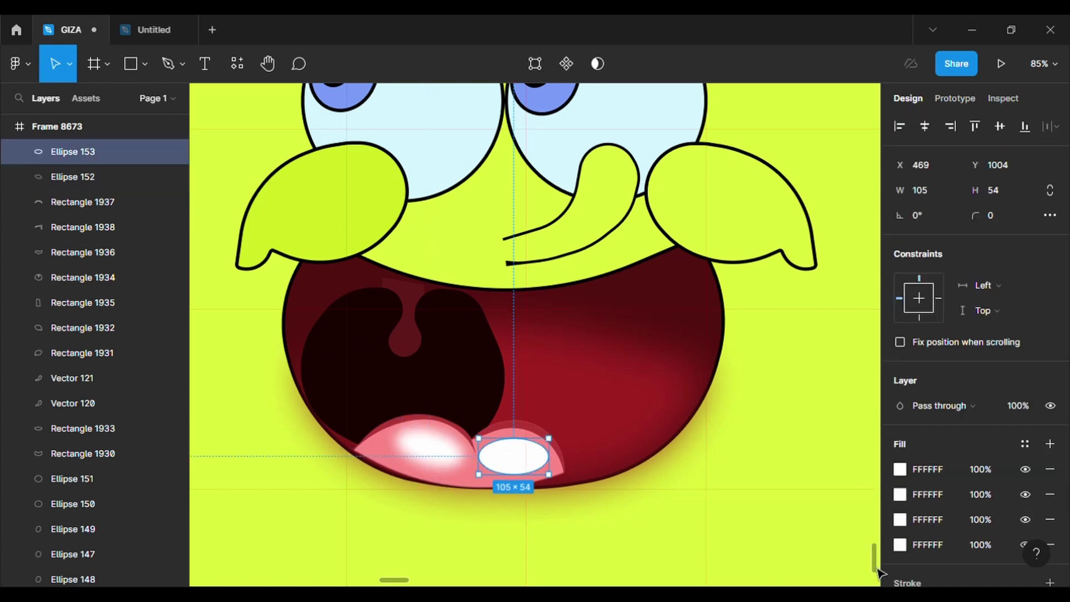
scroll(962, 499, down, 3)
click(899, 513)
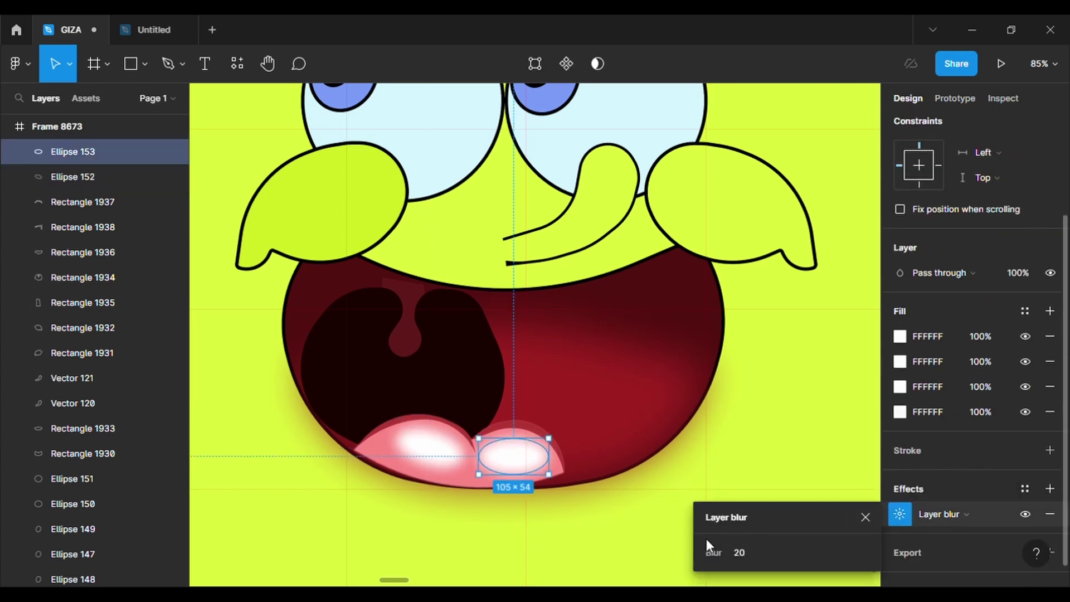
Step: Replace the right highlight's four stacked white fills with a single pale pink fill, F5CDCD
click(575, 549)
scroll(582, 555, down, 3)
scroll(580, 551, up, 4)
click(494, 423)
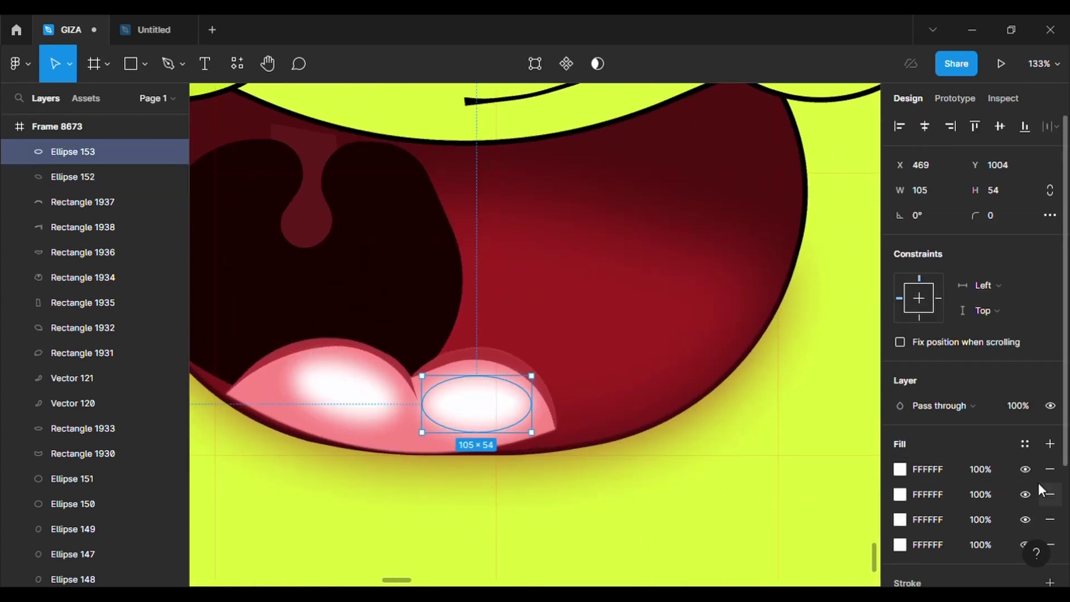
click(1046, 476)
click(1047, 476)
click(1046, 476)
click(1046, 476)
click(1049, 444)
click(899, 468)
drag(738, 196, 725, 202)
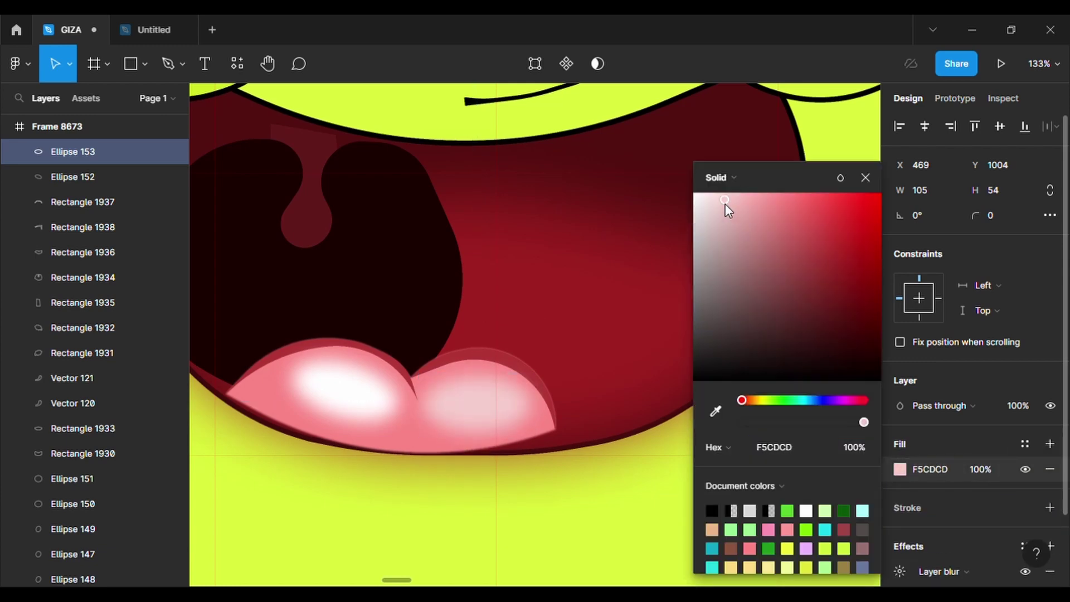
Step: Change the left highlight's fill from white to a soft pink
click(345, 390)
click(899, 471)
click(744, 201)
click(633, 499)
scroll(628, 520, down, 5)
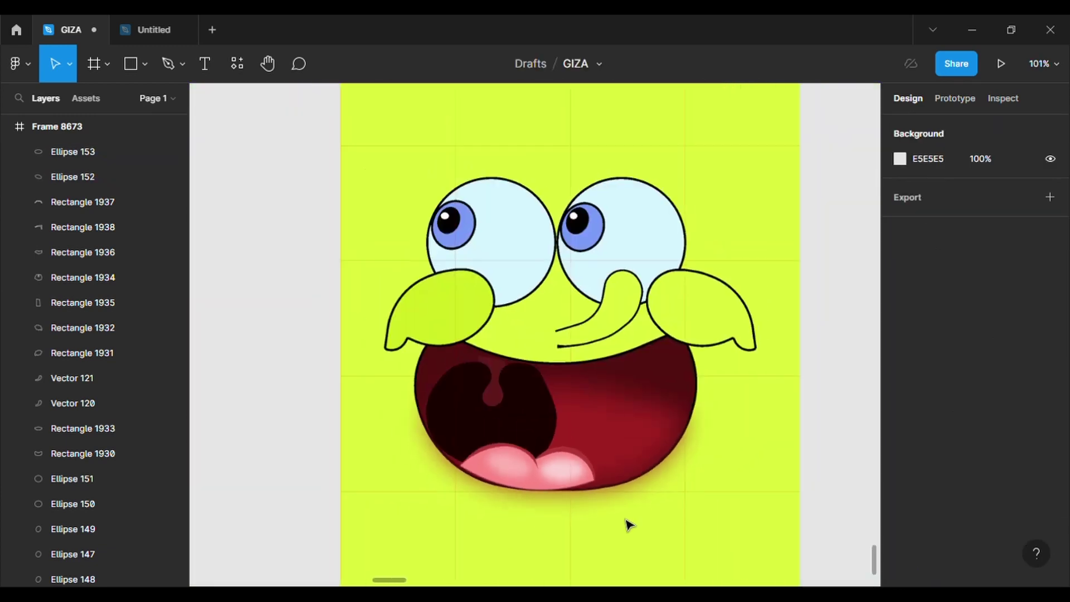
Step: Add a layer blur effect to the large circle of the left eye
click(529, 323)
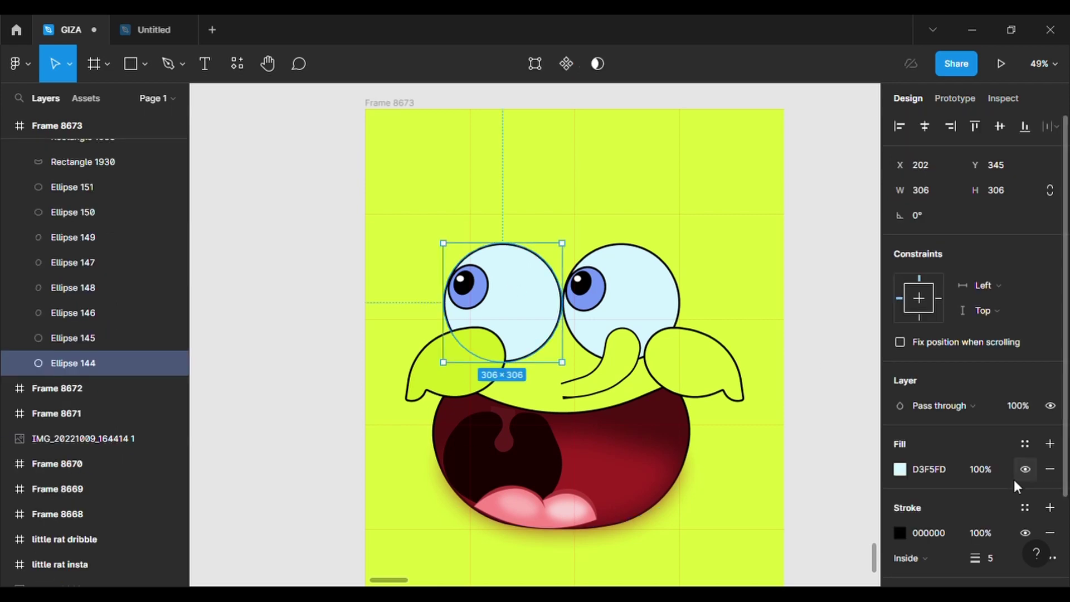
scroll(1014, 480, down, 3)
click(1050, 488)
click(947, 513)
click(961, 531)
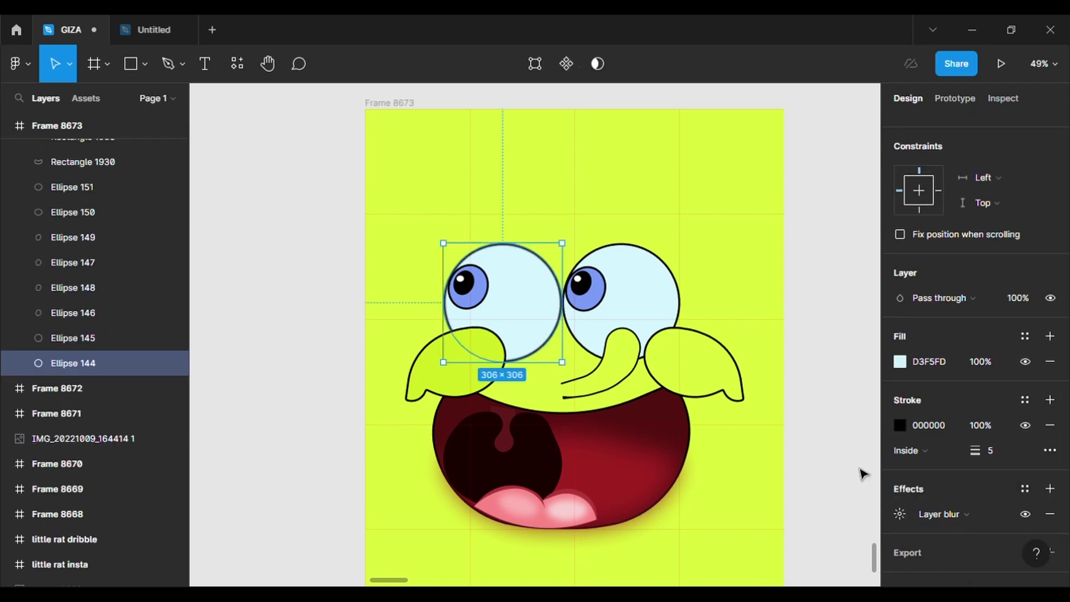
Step: Paste a copy of the left eye's large circle, shrink it to about 289 × 289 and remove its stroke
key(ctrl+v)
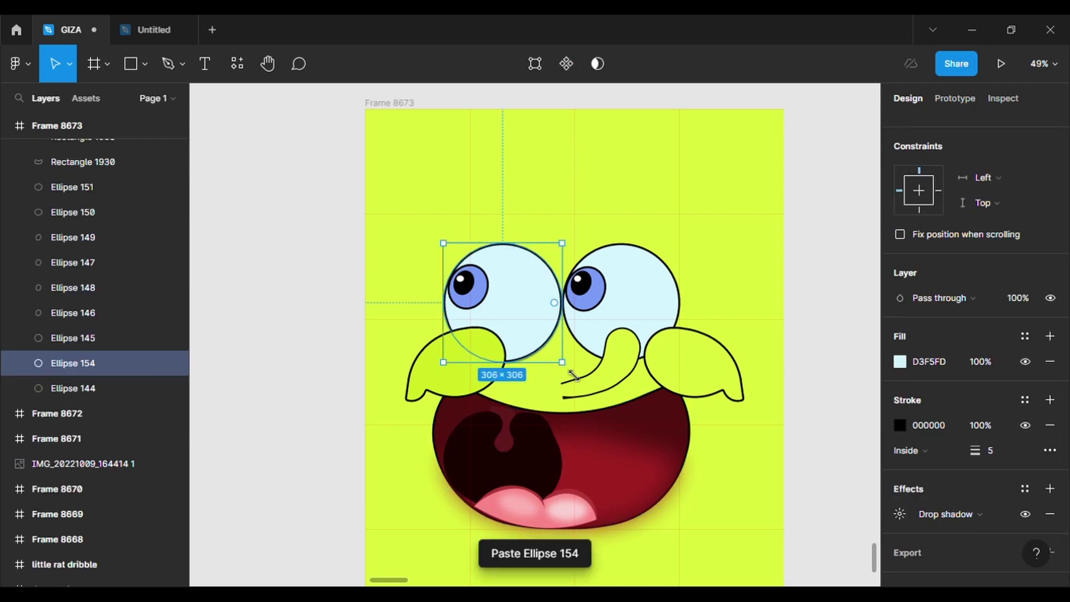
drag(573, 375, 569, 371)
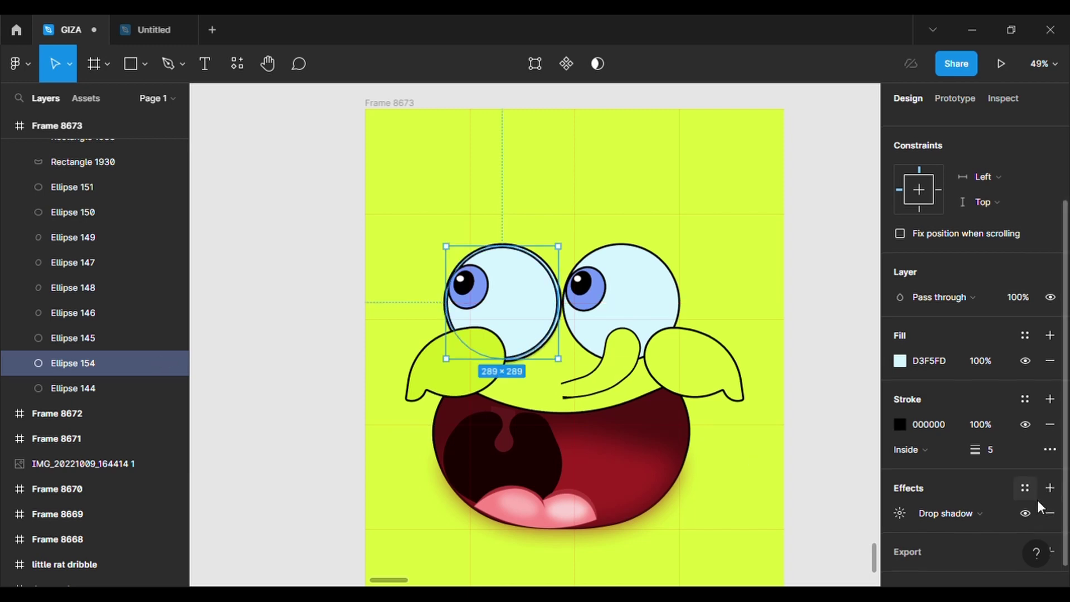
click(1050, 424)
Step: Change the effect on the smaller left eye circle from drop shadow to layer blur
click(946, 487)
click(961, 504)
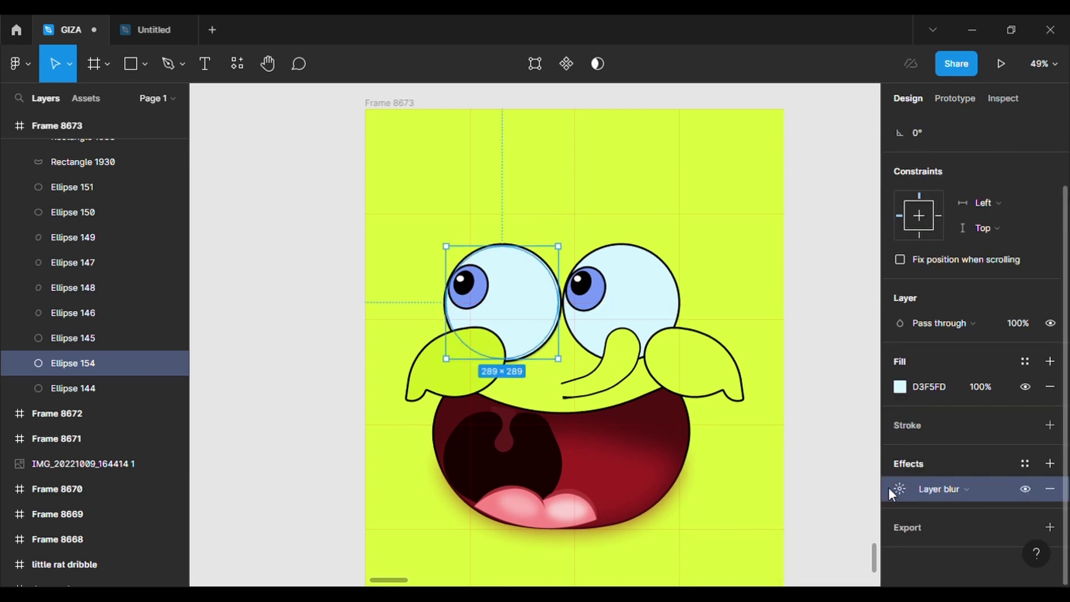
click(898, 489)
scroll(597, 290, up, 2)
click(543, 234)
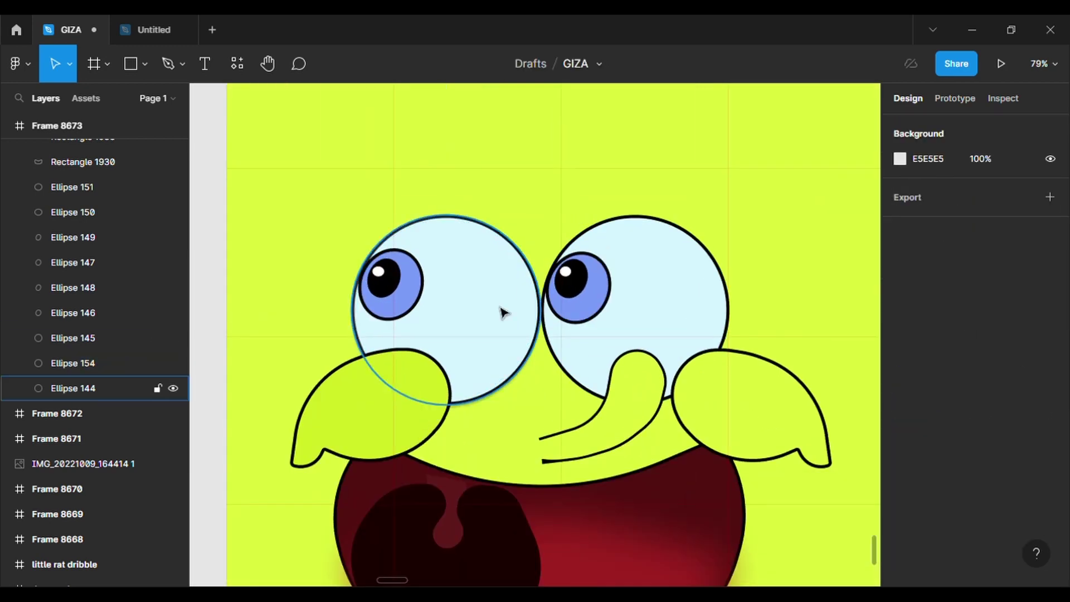
Step: Duplicate the right eye's large circle, shrink the copy to about 291 × 292 and remove its stroke
click(519, 365)
key(ctrl+v)
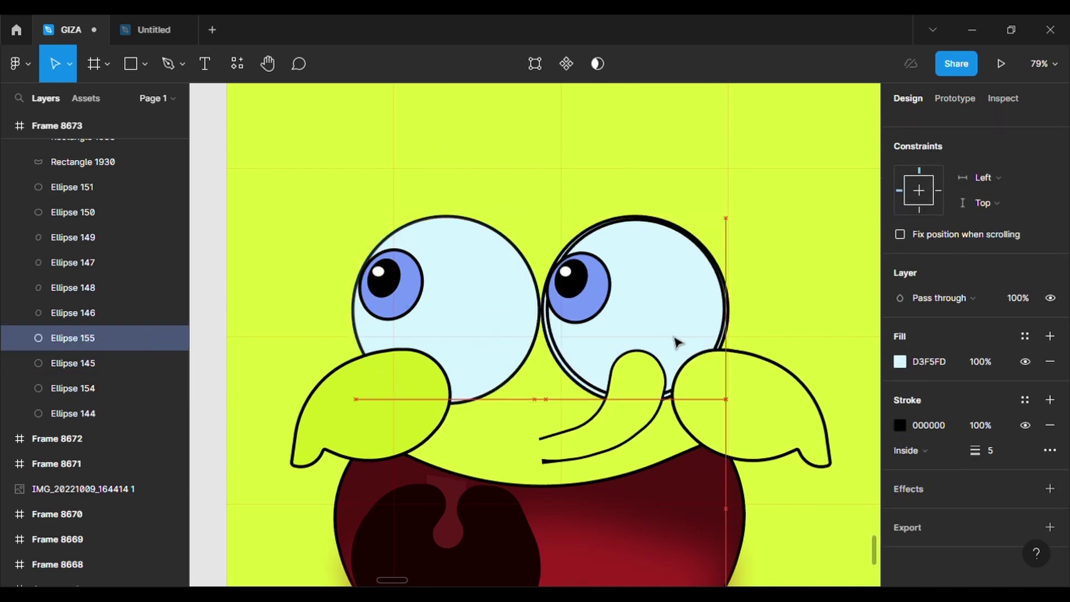
click(1049, 424)
Step: Add a layer blur of 10 to the smaller circle of the right eye
click(1049, 489)
click(942, 514)
click(967, 534)
click(900, 514)
click(761, 547)
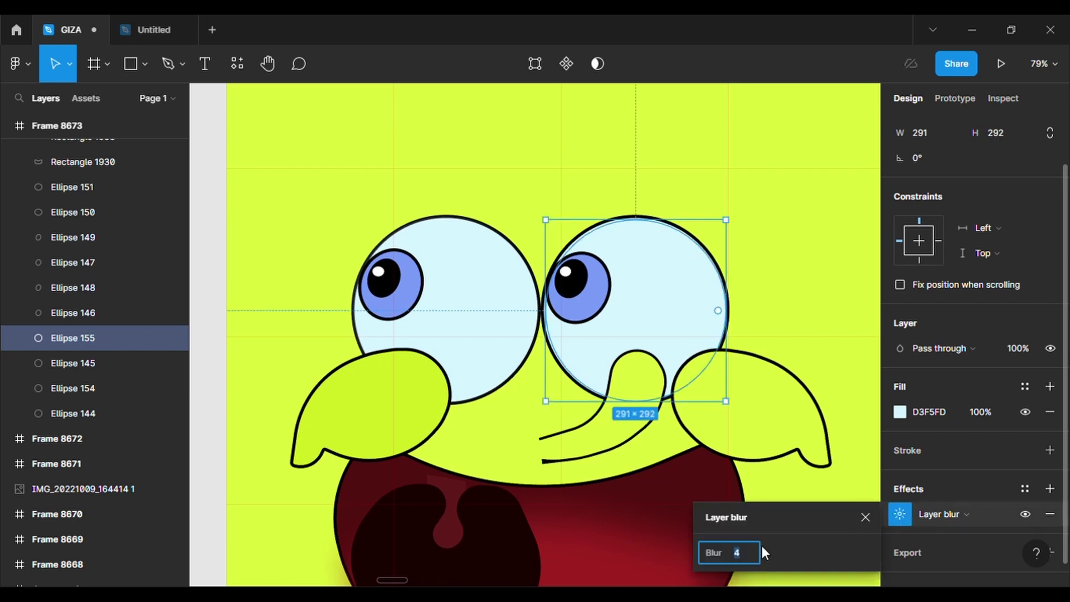
text(10)
key(Return)
click(787, 445)
Step: Change the fill of the tongue's right highlight to a slightly deeper soft pink
key(ctrl+minus)
click(820, 515)
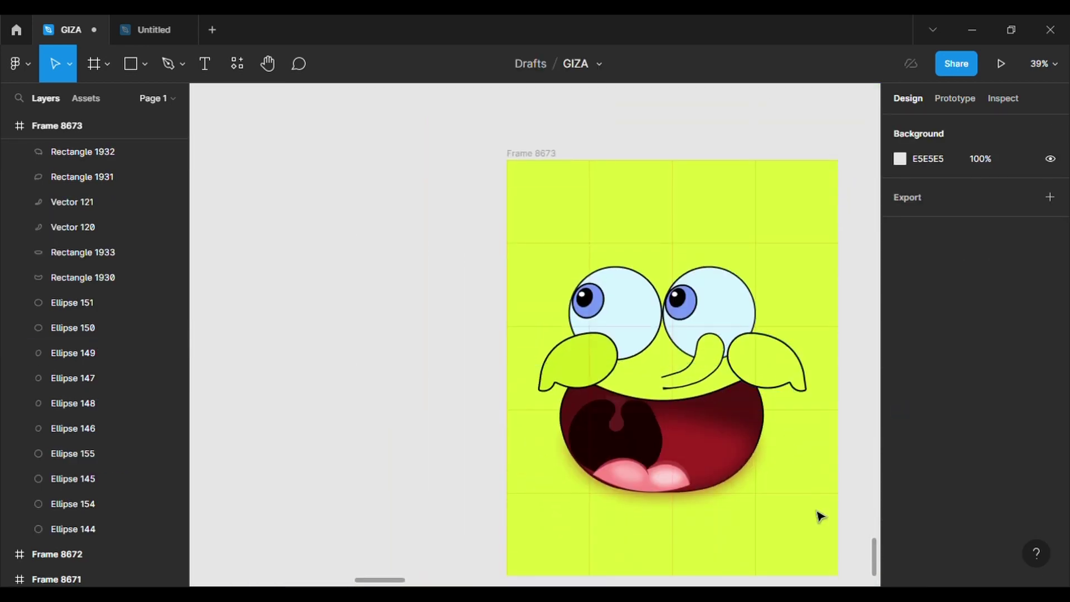
click(670, 480)
click(898, 468)
click(737, 196)
click(630, 124)
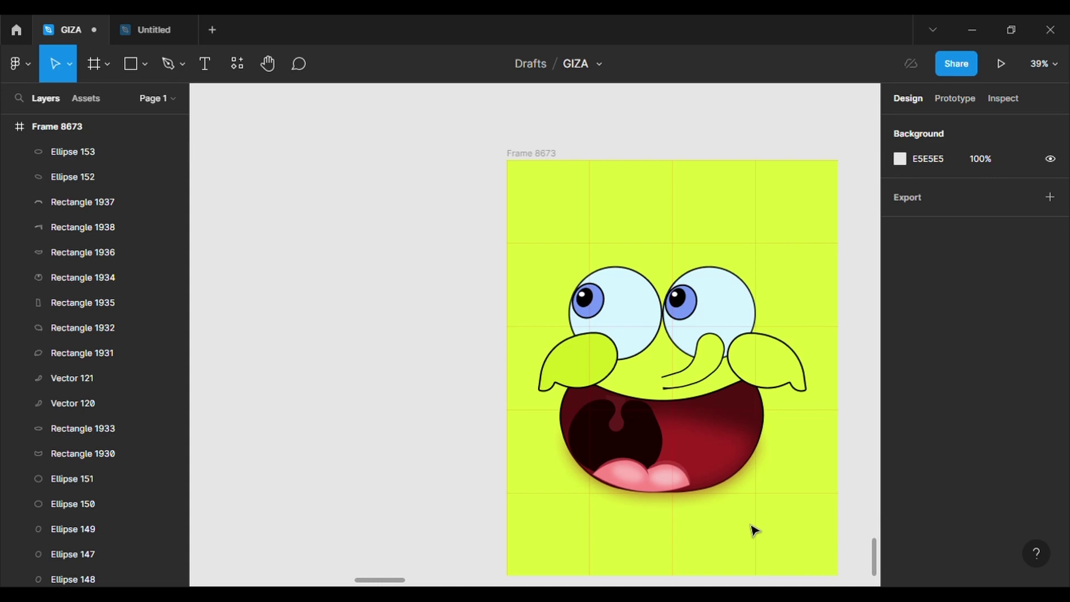
Step: Duplicate the left cheek, delete the copy's lower tip points to leave an open upper arc, and remove the original cheek's stroke
click(602, 366)
key(ctrl+c)
key(ctrl+v)
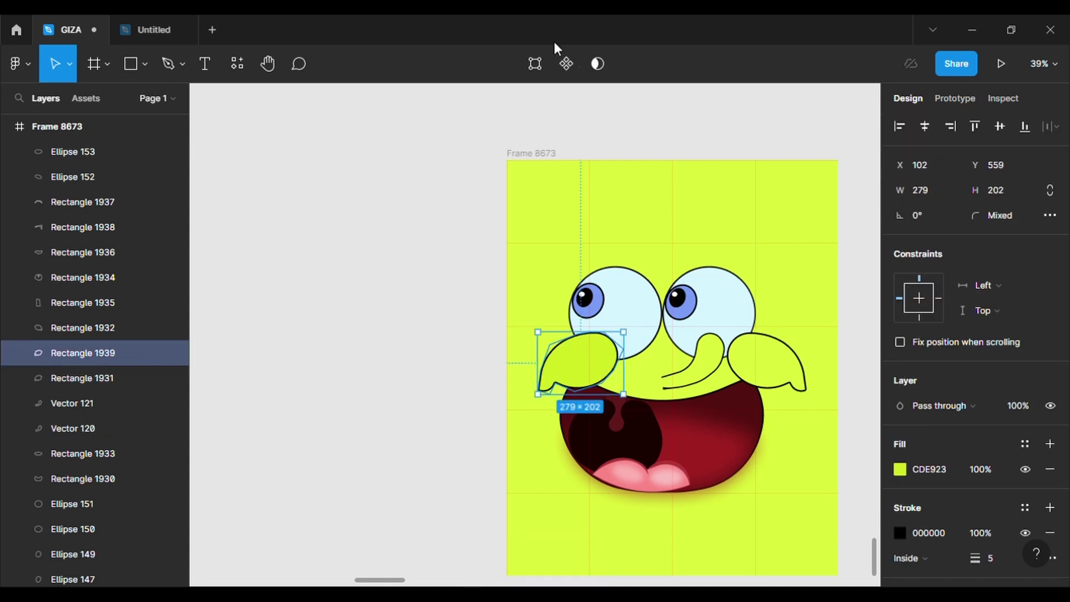
key(Return)
click(538, 390)
scroll(543, 390, up, 5)
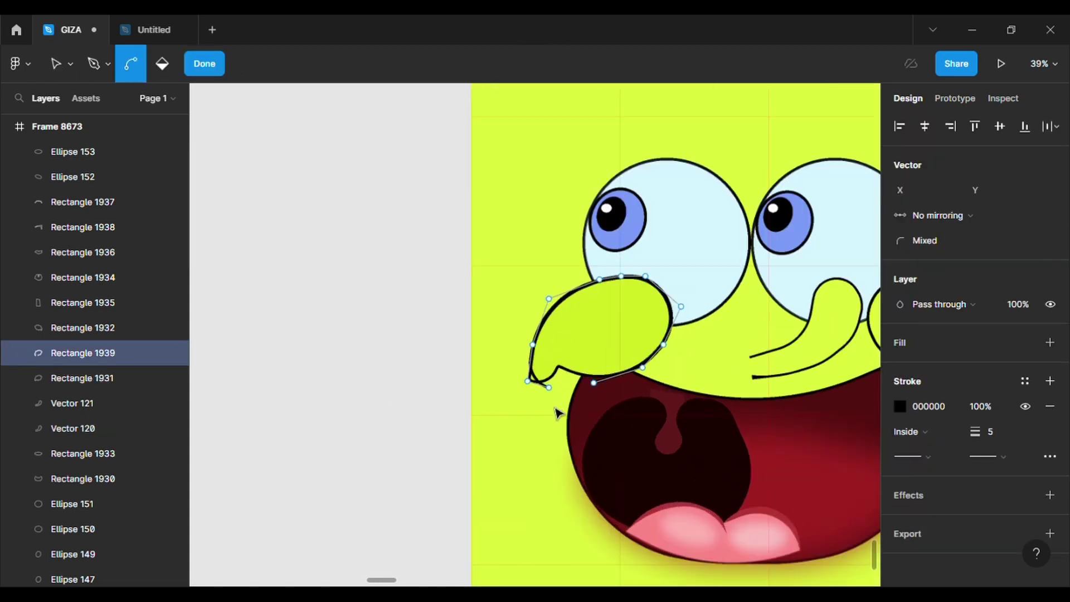
drag(524, 336, 527, 329)
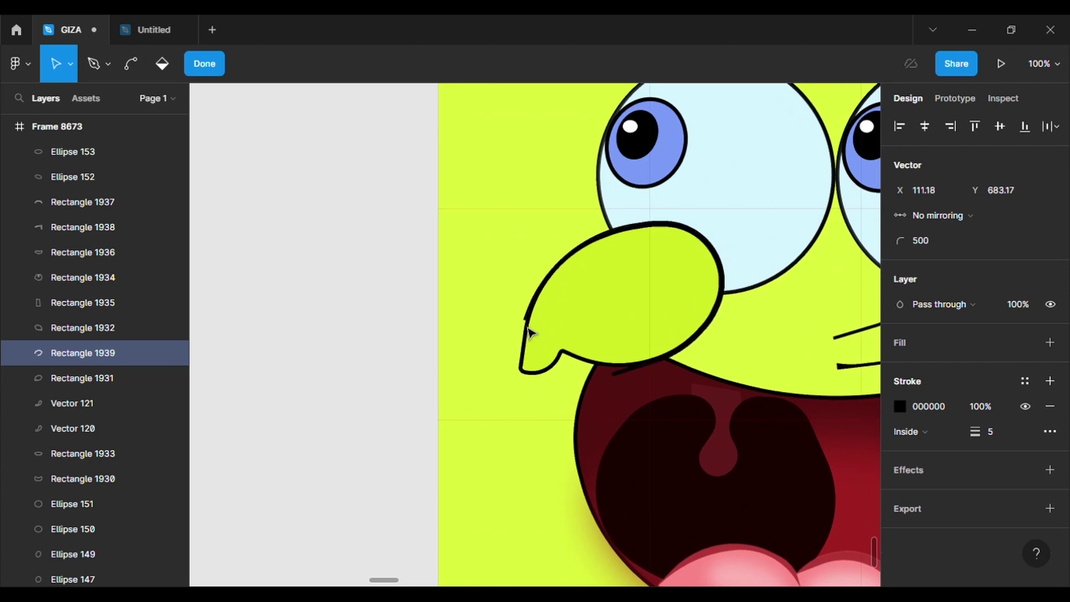
scroll(736, 366, down, 3)
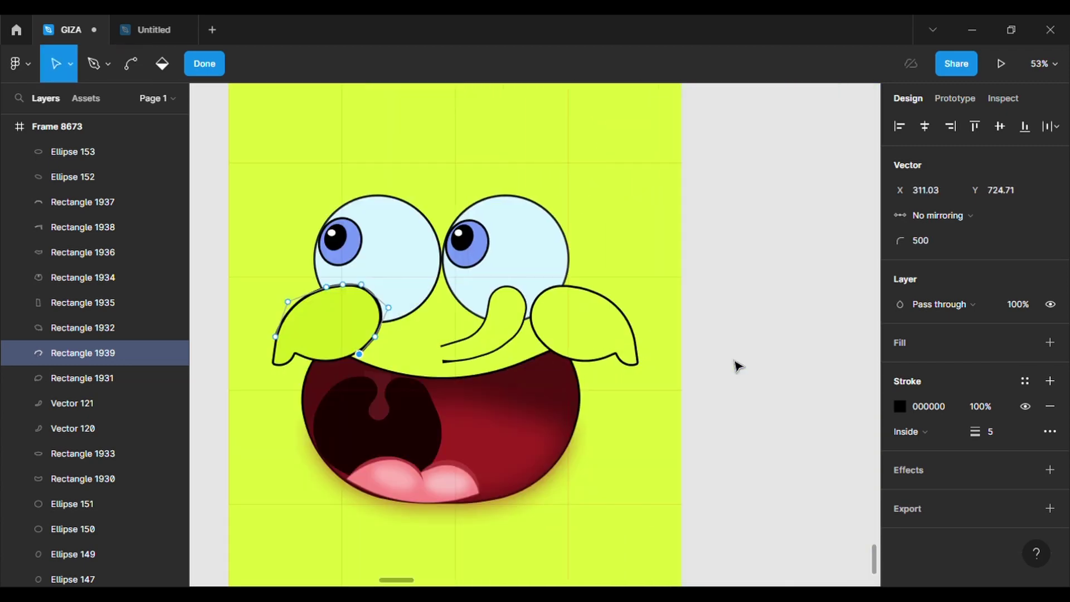
key(Escape)
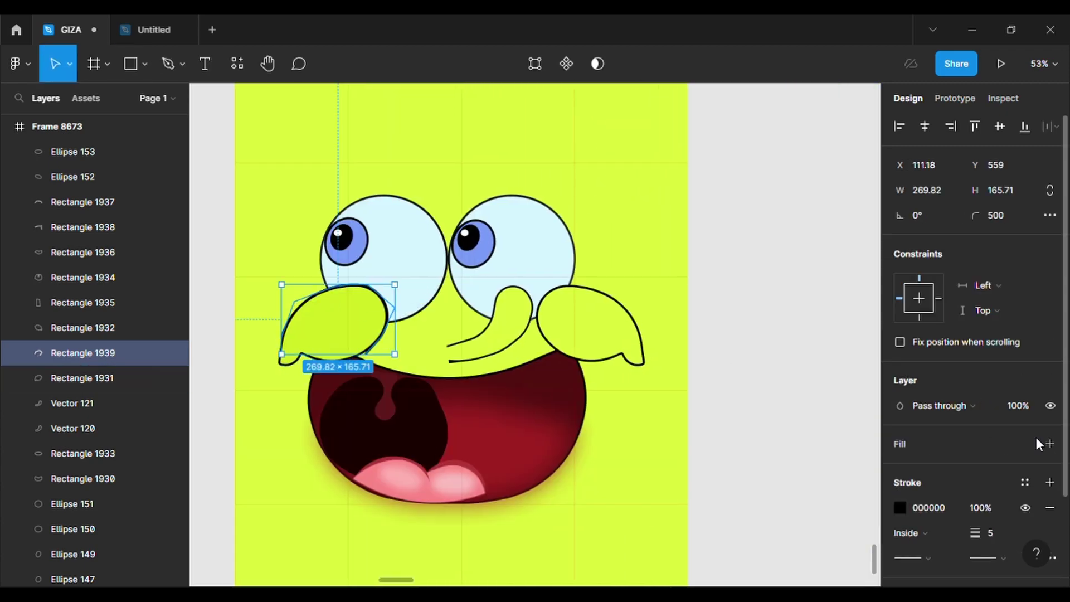
click(282, 370)
Step: Duplicate the right cheek and delete the copy's lower tip points to leave an open upper arc
click(640, 352)
key(ctrl+c)
key(ctrl+v)
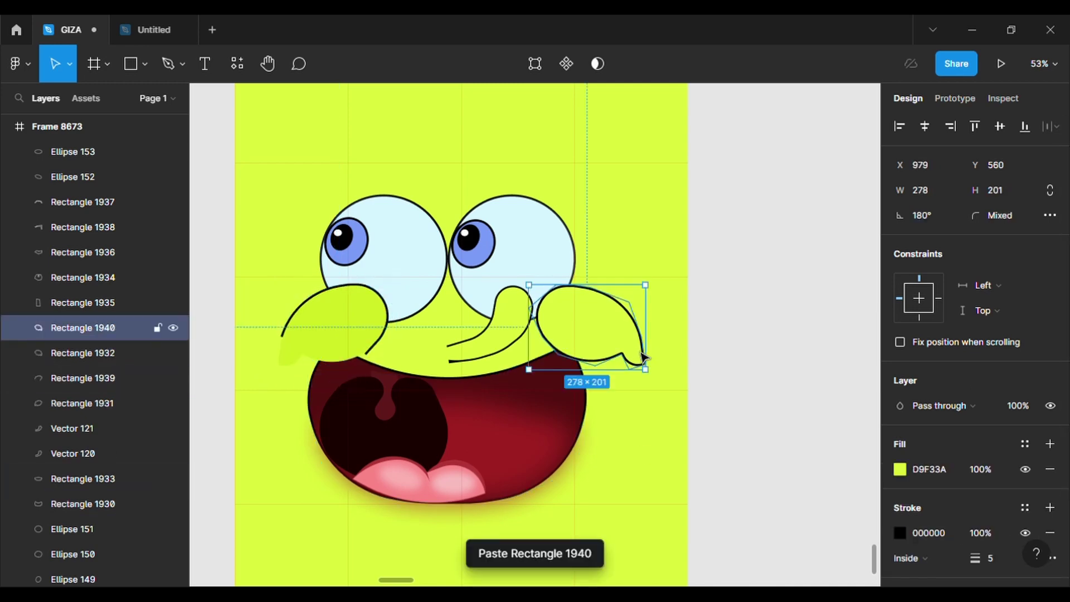
click(534, 63)
click(645, 364)
click(622, 355)
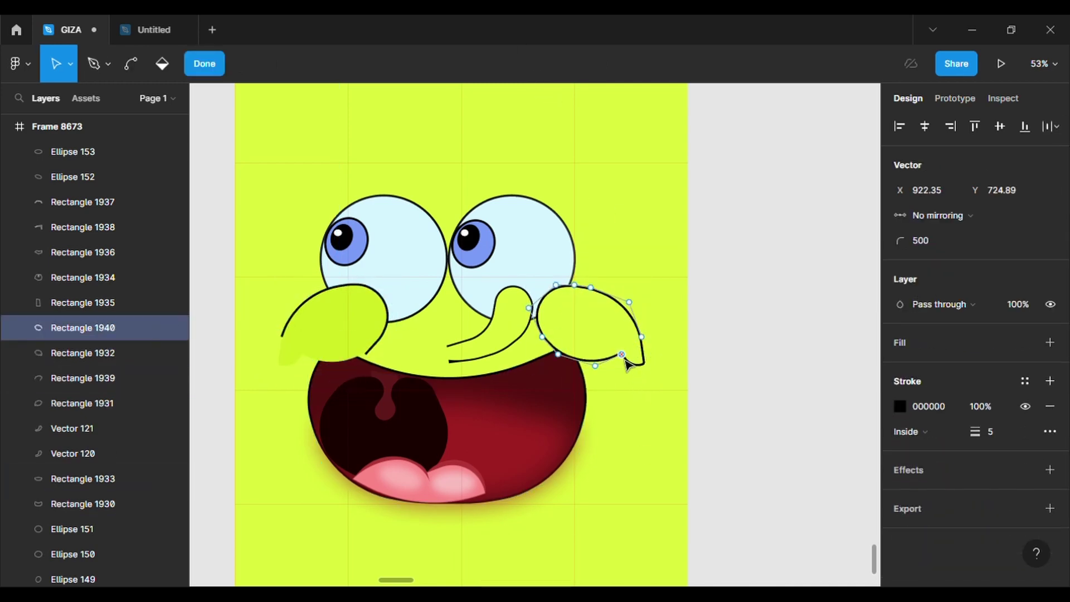
Step: Remove the black stroke from the original right cheek shape
click(613, 365)
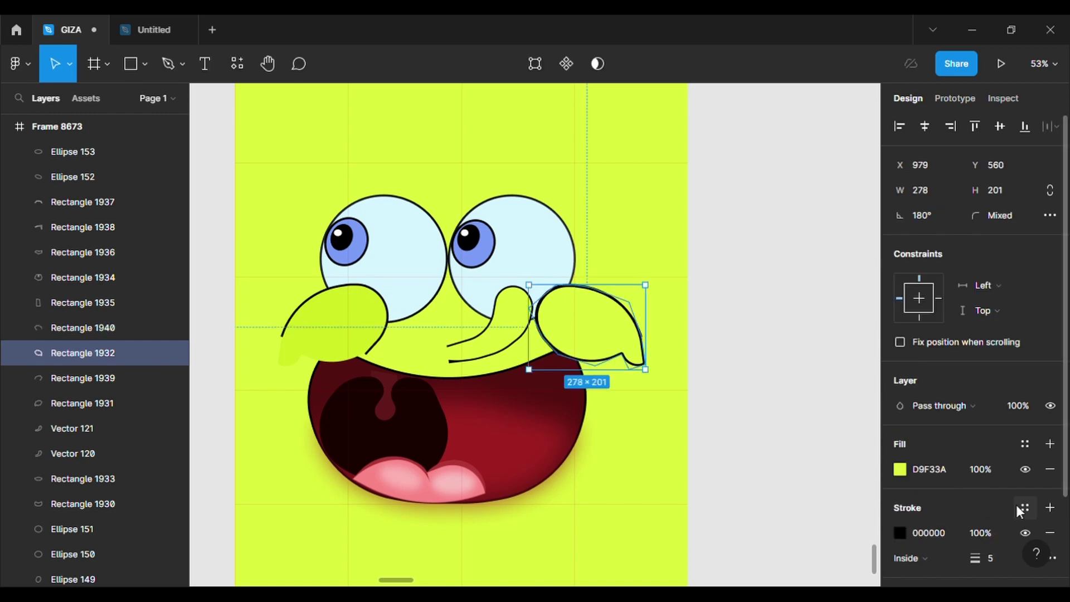
click(1050, 530)
key(ctrl+z)
click(671, 433)
scroll(673, 433, down, 2)
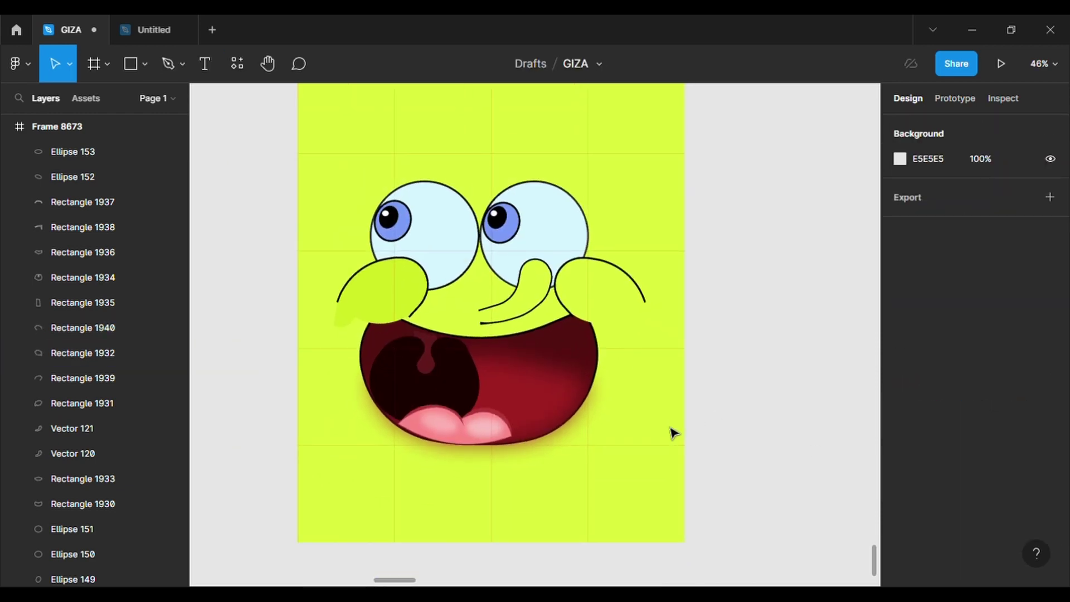
Step: Extend the left cheek's arc with the Pen tool, drawing an inner curve that joins both ends into a closed crescent
double_click(381, 290)
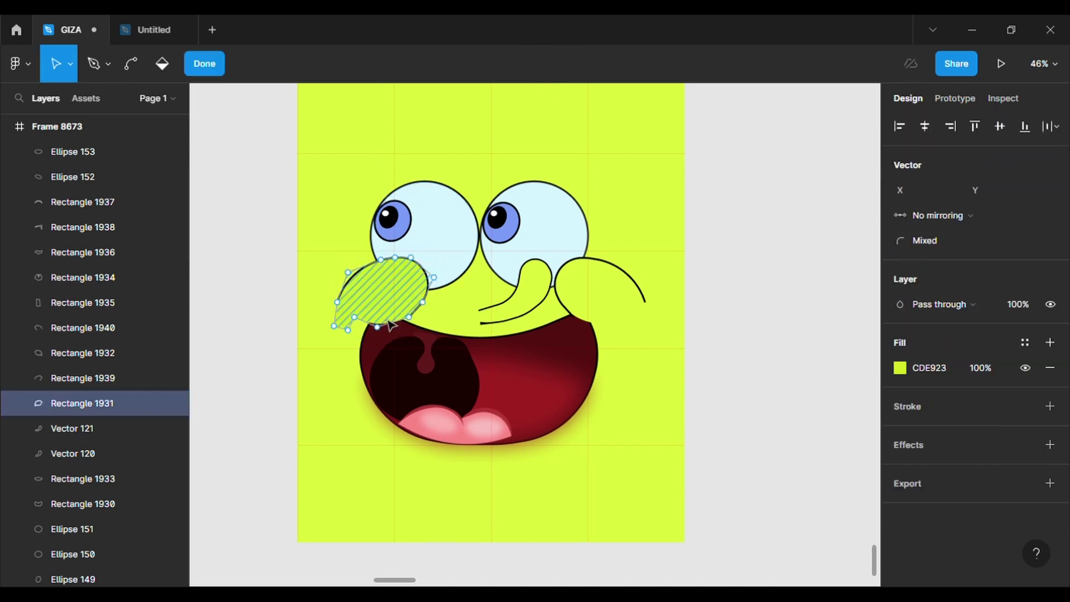
key(Escape)
click(351, 278)
click(536, 63)
click(94, 65)
click(337, 302)
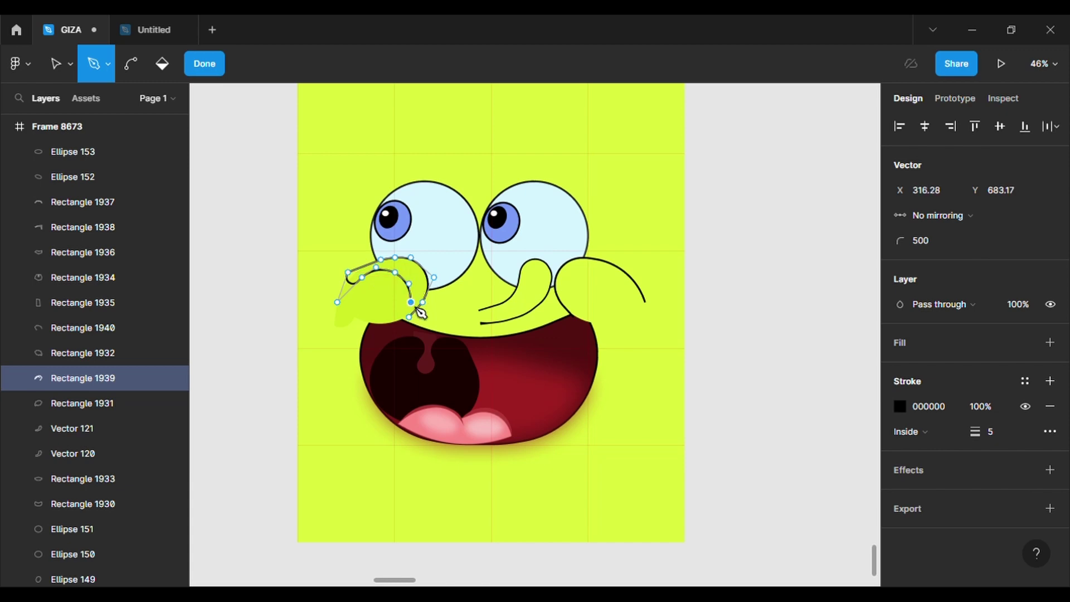
key(Escape)
key(ctrl+z)
key(ctrl+z)
Step: Set the corner radius of the left crescent's two end points to 0 for sharp tips
click(937, 246)
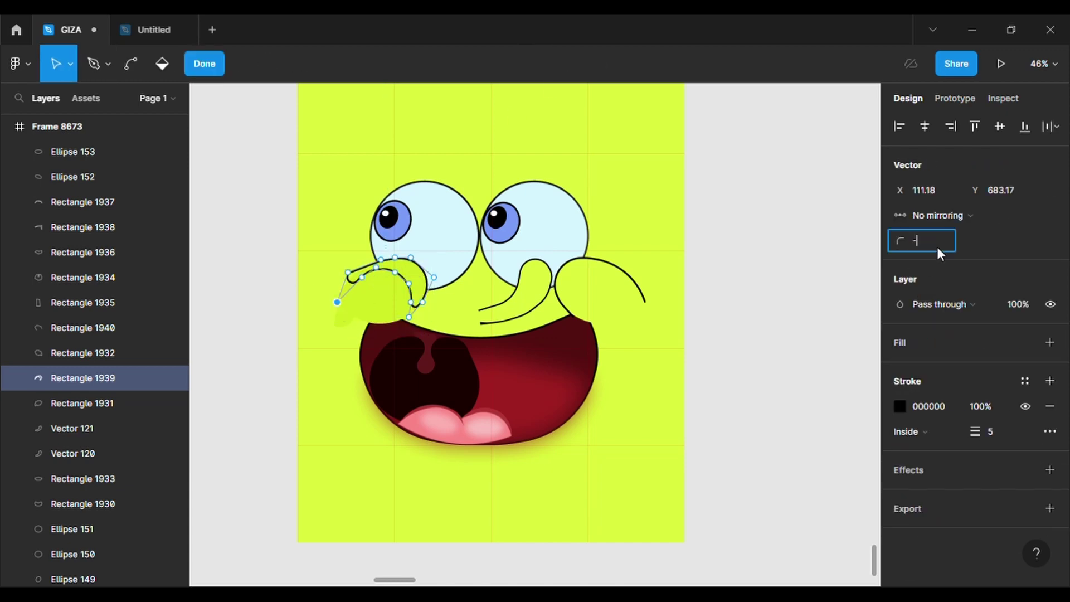
text(00)
key(Return)
scroll(377, 287, up, 5)
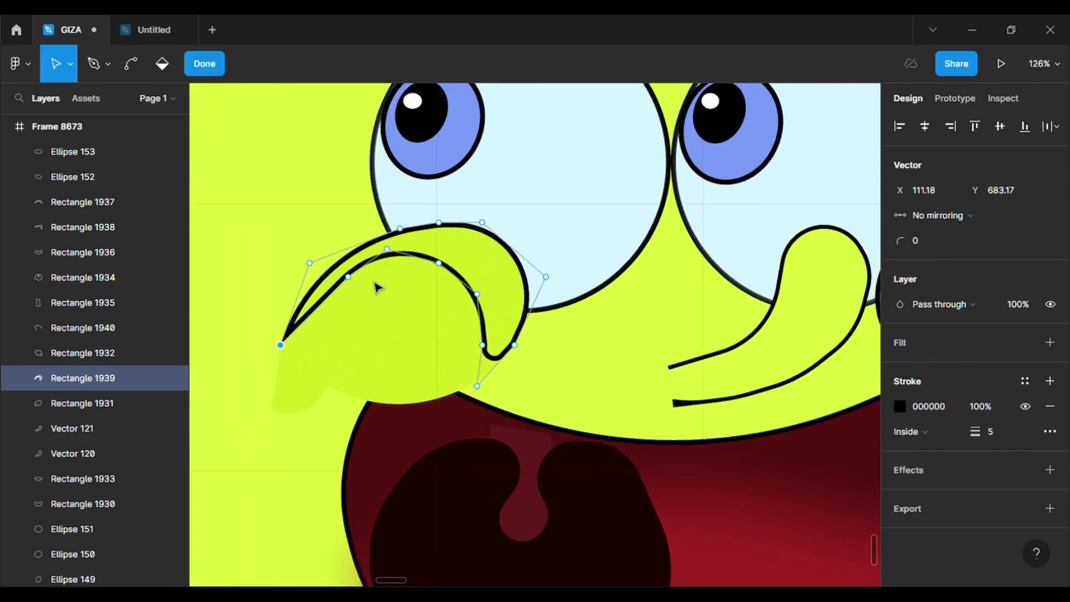
click(938, 242)
text(00)
key(Return)
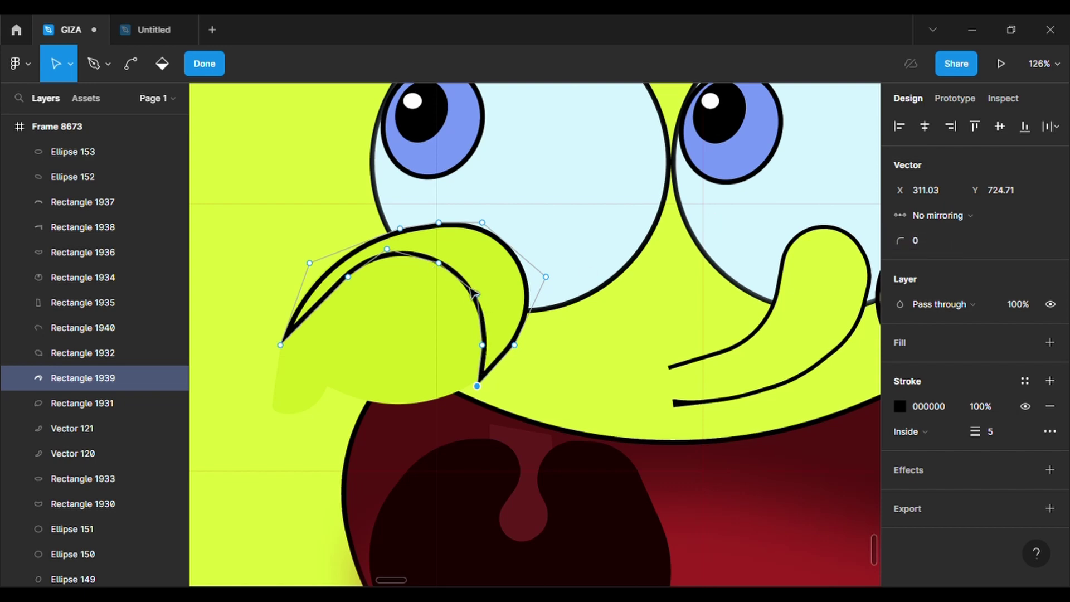
Step: Move the left crescent's inner curve points outward to narrow the gap to the outer edge
drag(474, 293, 473, 249)
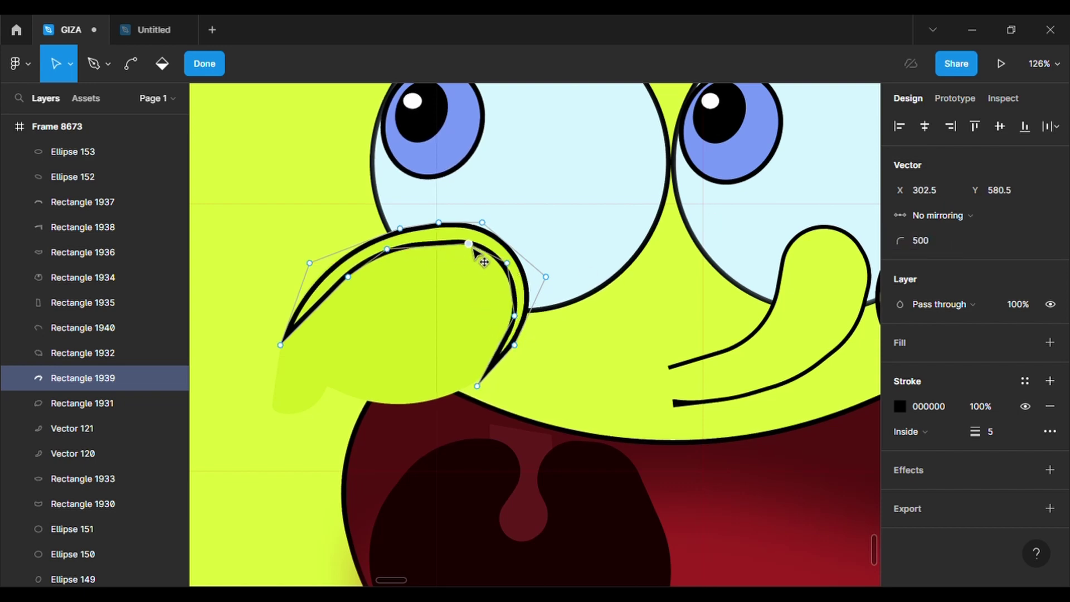
drag(349, 277, 350, 276)
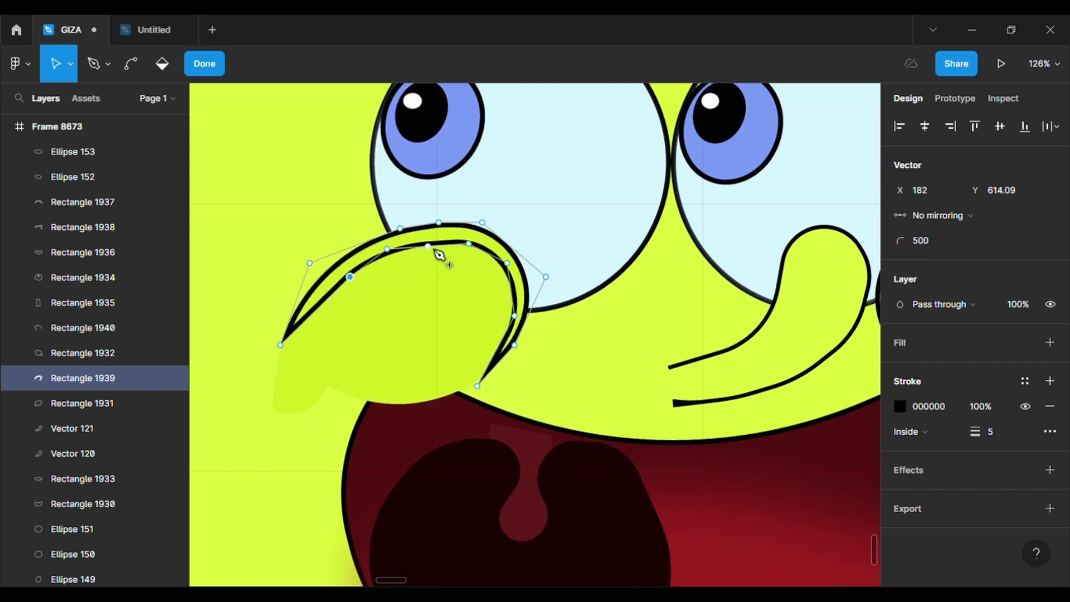
click(451, 346)
Step: Fill the left cheek's crescent with dark red B33737 and remove its black stroke
scroll(449, 347, down, 5)
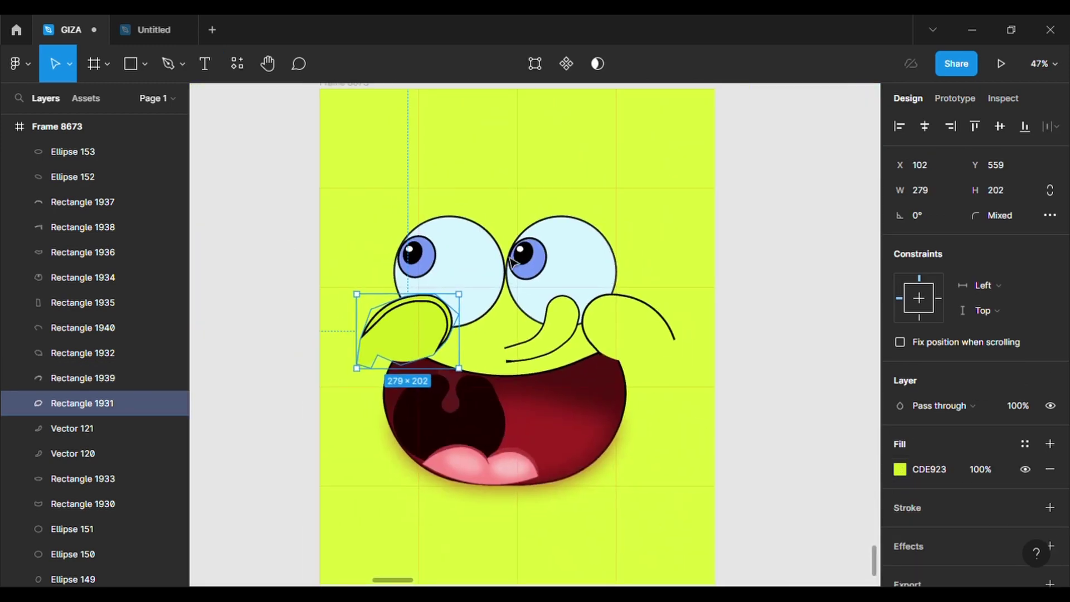
scroll(935, 416, down, 1)
click(448, 312)
click(1048, 387)
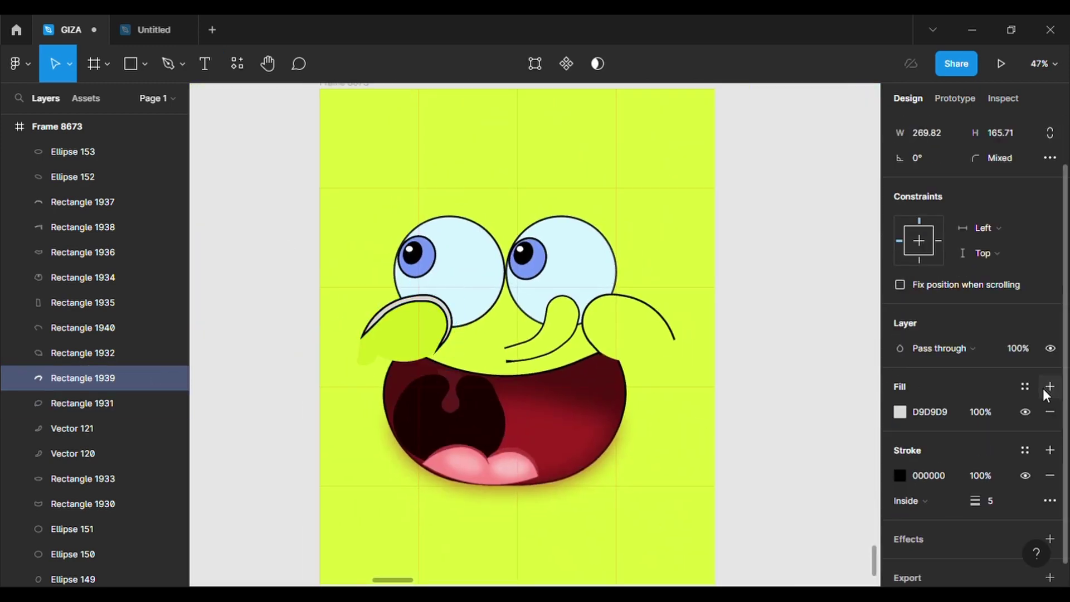
click(900, 412)
click(715, 411)
click(516, 466)
scroll(537, 485, up, 3)
click(715, 411)
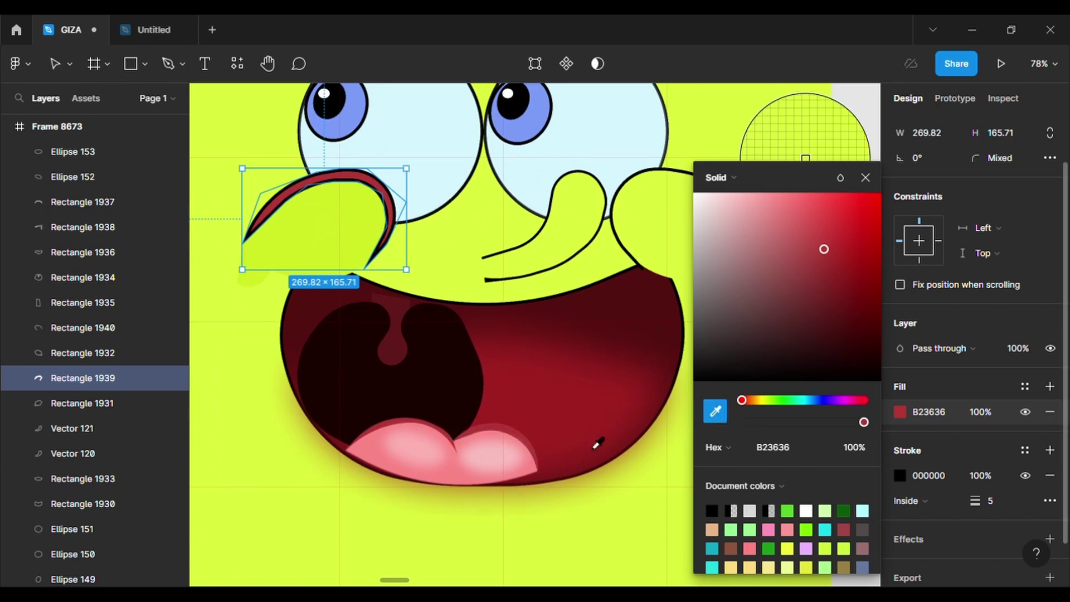
click(597, 443)
click(1049, 475)
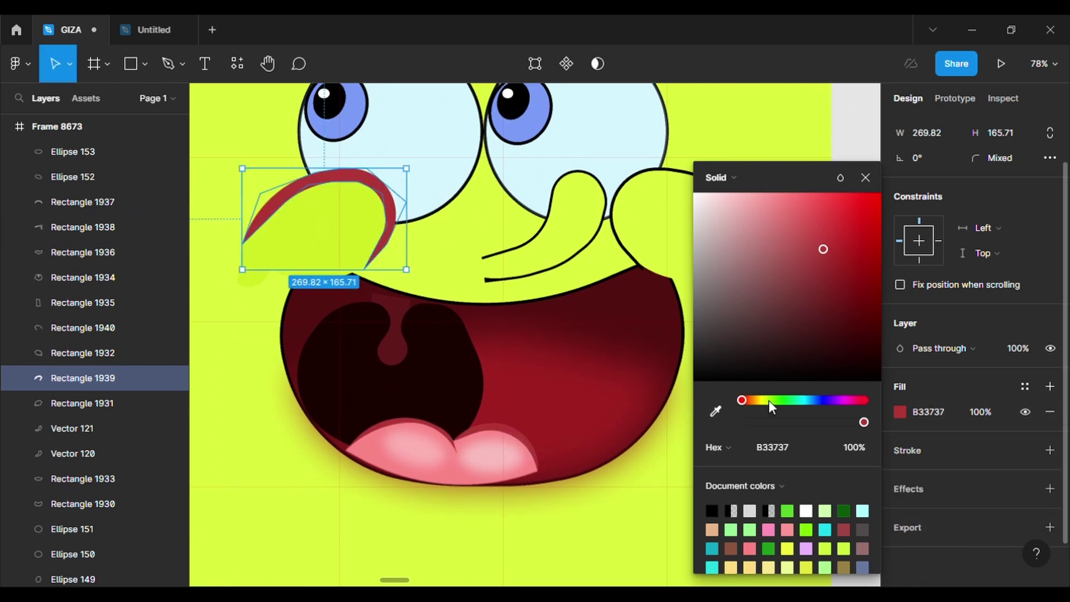
Step: Adjust the red crescent's curve points to refine its thickness along the left cheek
double_click(290, 208)
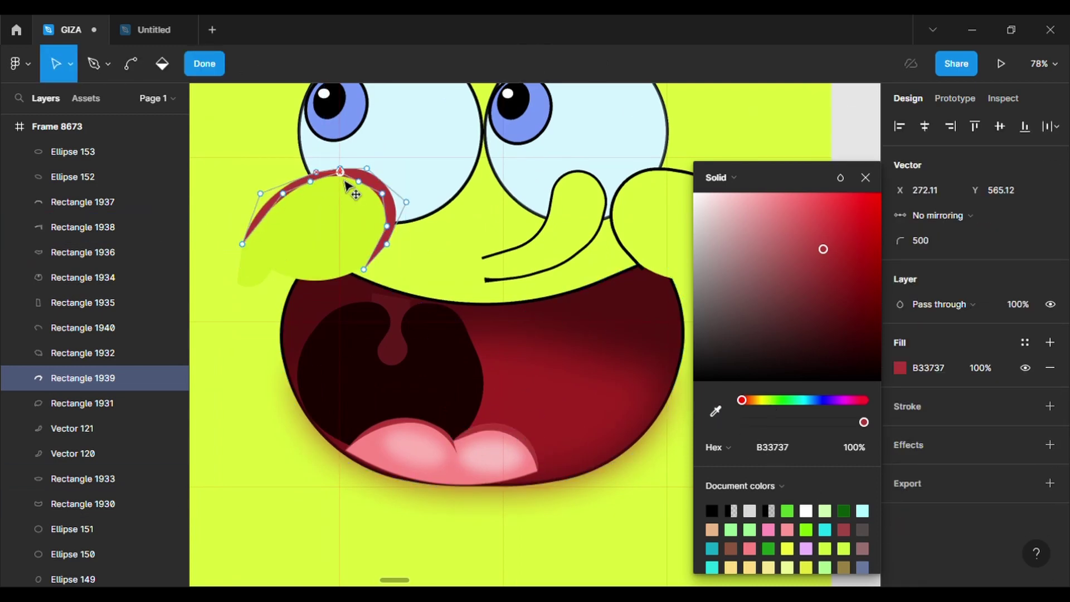
drag(383, 194, 387, 195)
key(Return)
Step: Duplicate the red crescent, flip it horizontally, place it over the right cheek's arc and bring it to the front
key(ctrl+c)
key(ctrl+v)
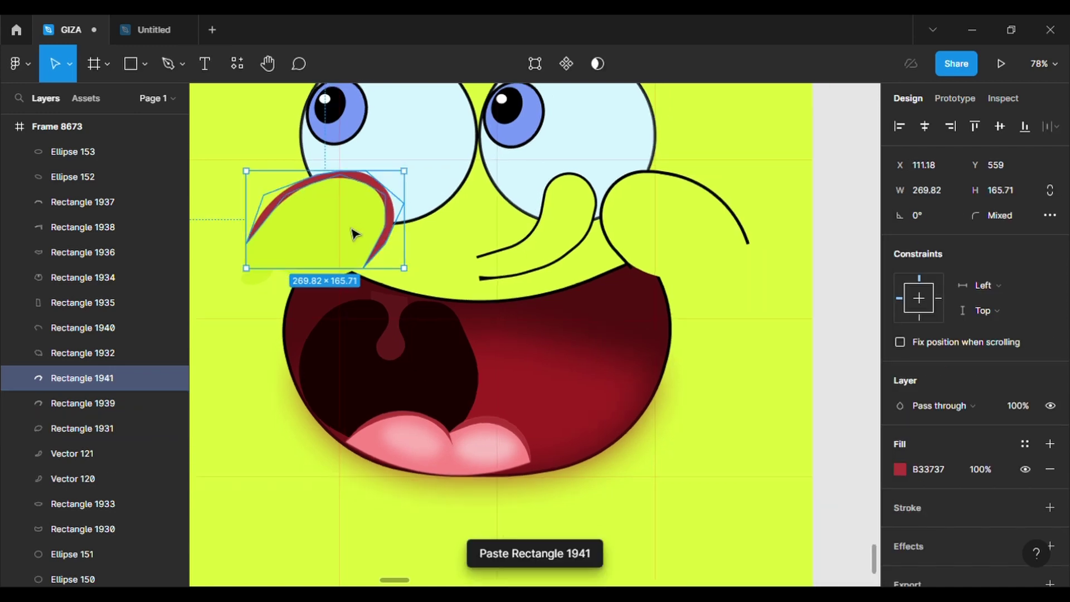
scroll(351, 231, down, 1)
key(ctrl+z)
key(ctrl+v)
key(shift+h)
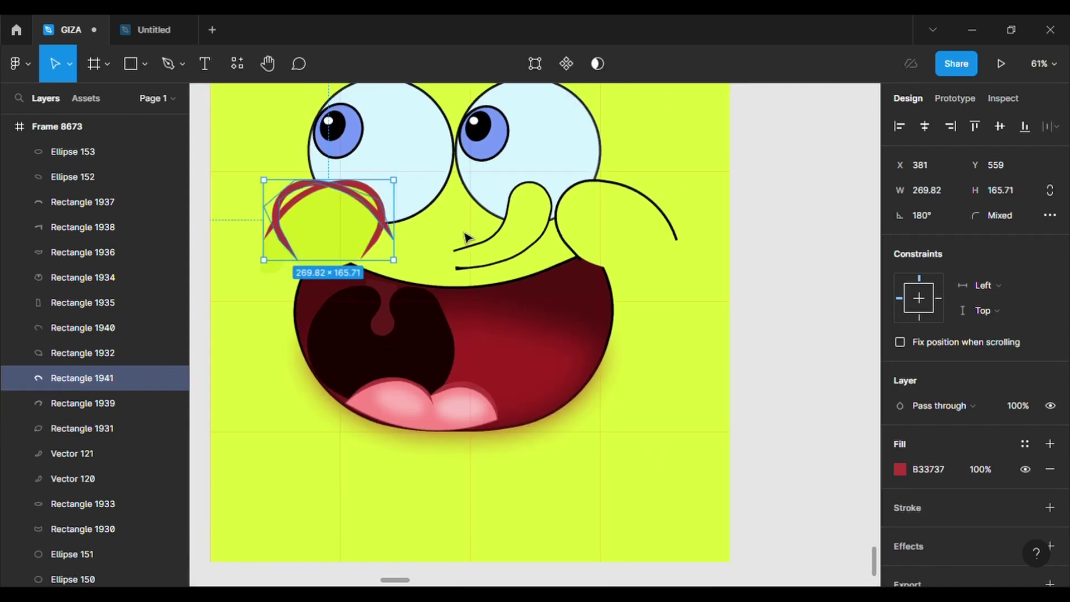
drag(375, 218, 658, 219)
right_click(645, 219)
click(706, 256)
click(689, 341)
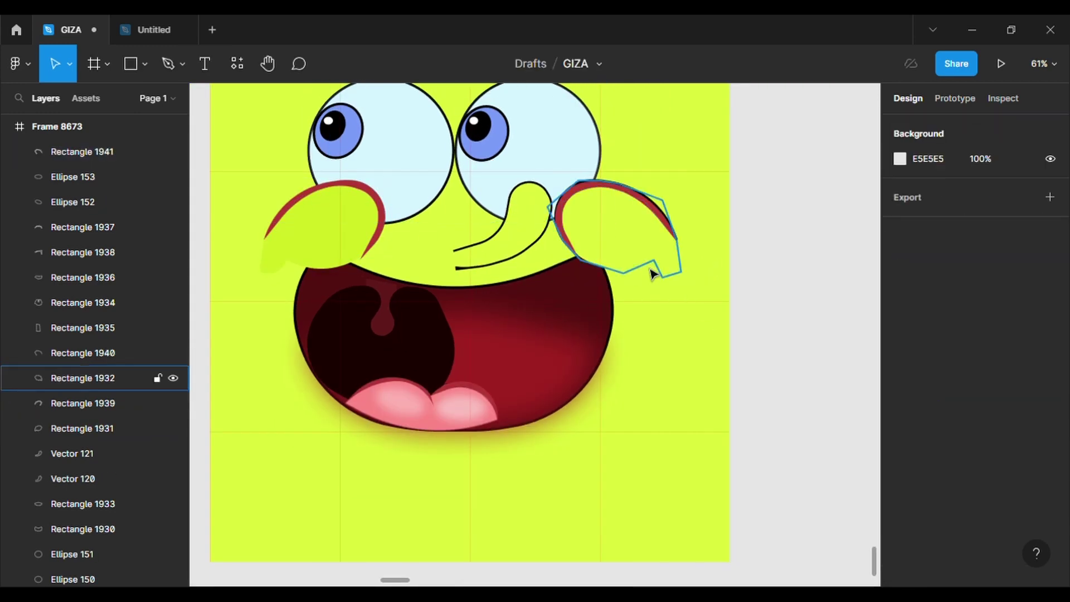
Step: Delete the black arc outline beneath the red crescent on the right cheek
scroll(650, 269, up, 3)
scroll(625, 244, down, 1)
click(684, 212)
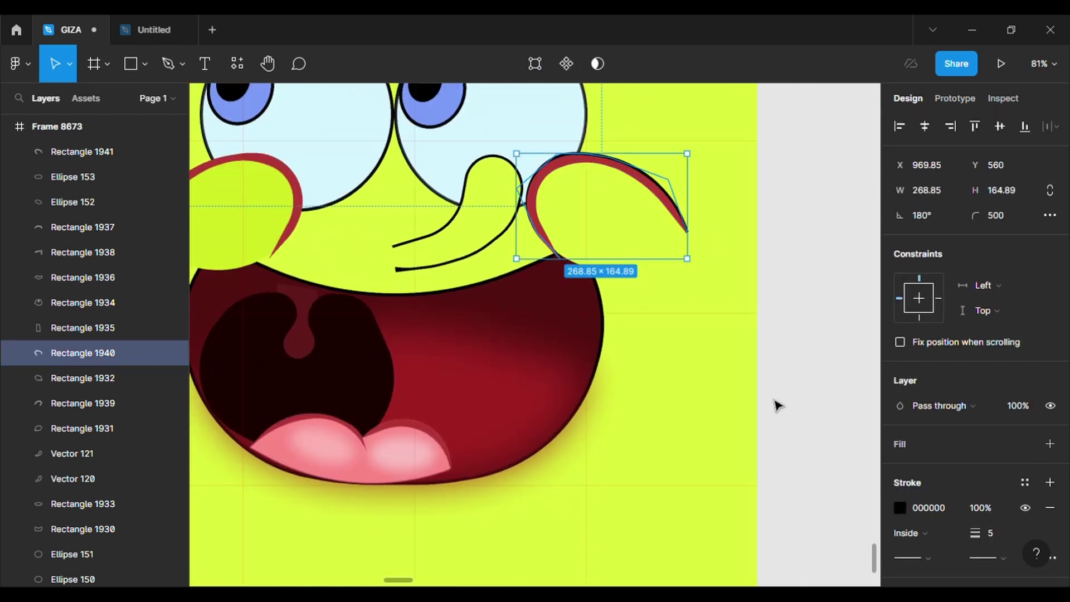
click(171, 353)
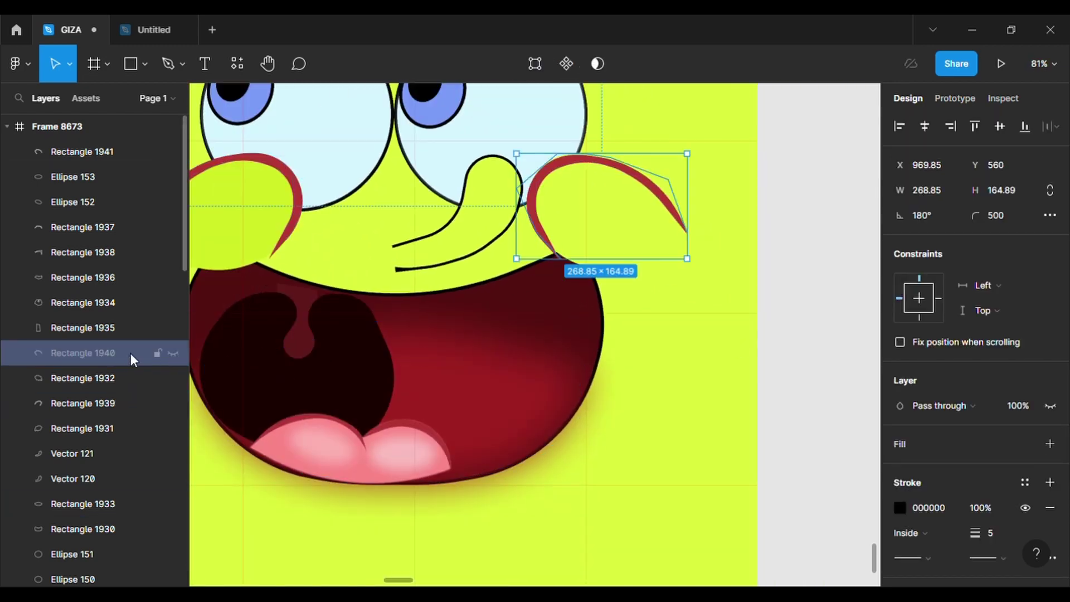
key(Delete)
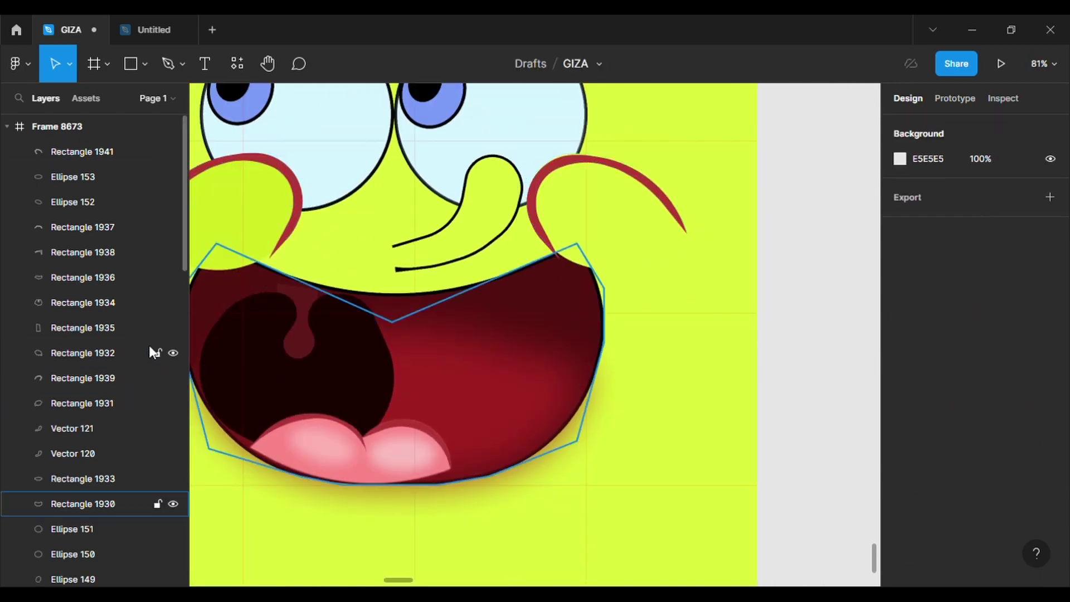
click(536, 194)
click(709, 358)
Step: Add a layer blur effect to the left cheek's red crescent
scroll(710, 360, down, 5)
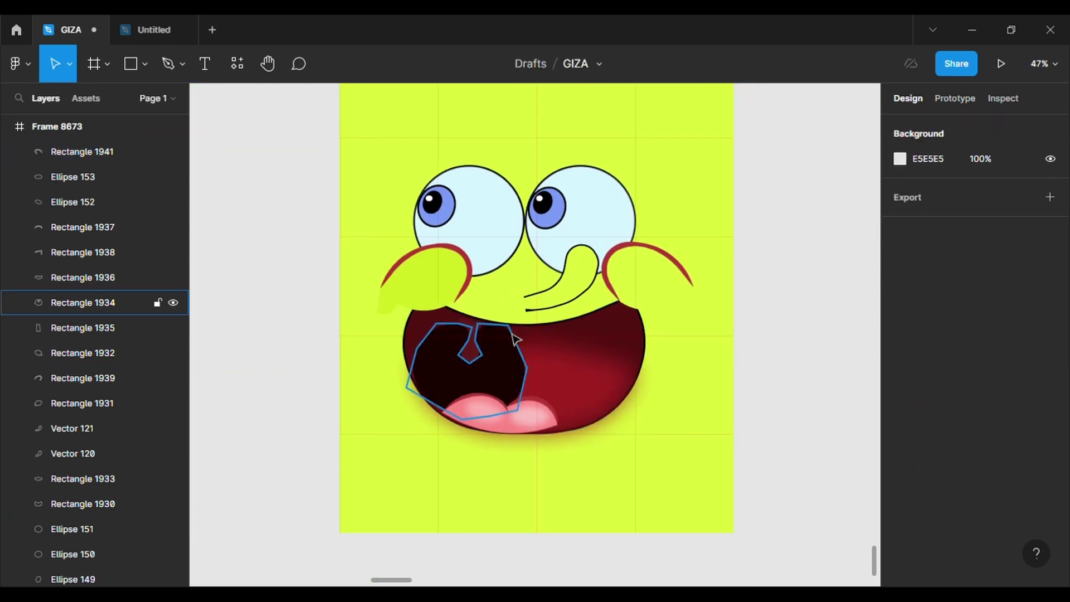
click(466, 263)
scroll(969, 424, down, 2)
click(1049, 488)
click(942, 518)
click(961, 536)
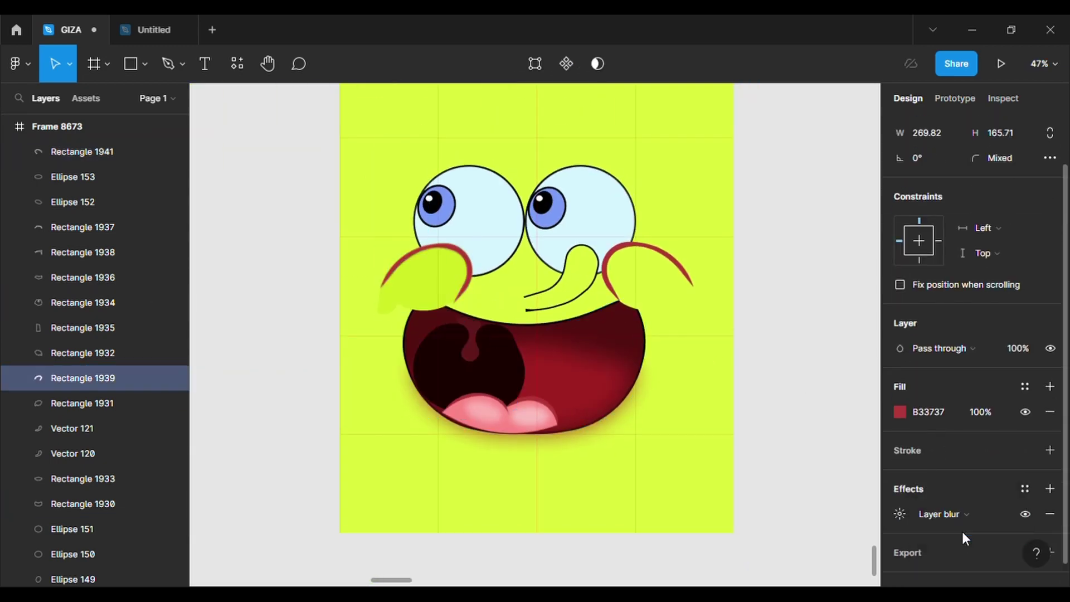
Step: Add a layer blur to the red outline of the right cheek
click(677, 261)
click(1050, 489)
click(947, 513)
click(962, 529)
click(724, 481)
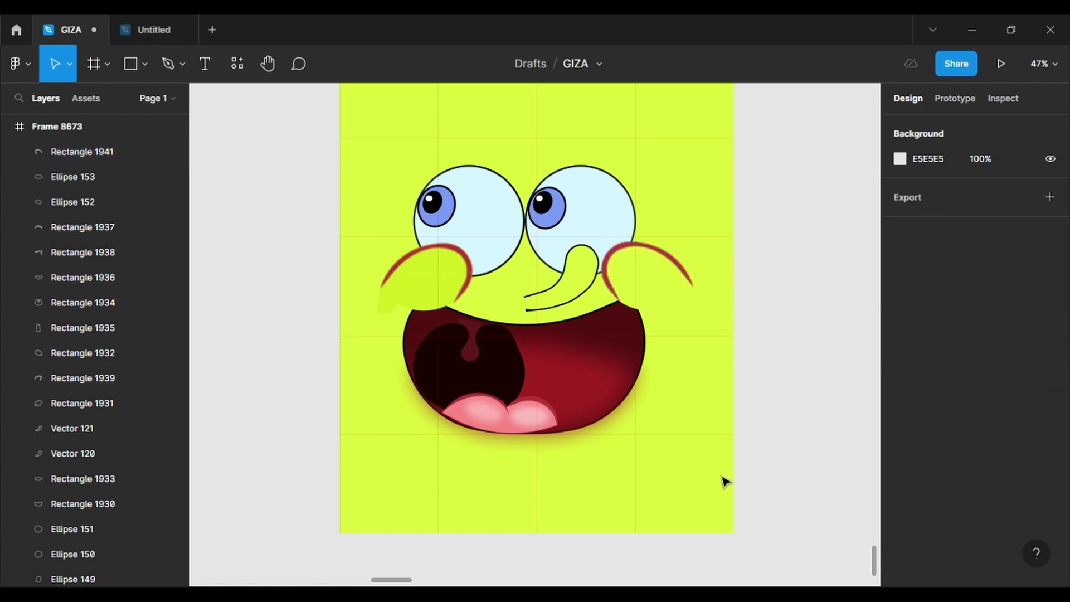
Step: Add a layer blur to the blue iris of the left eye
click(445, 218)
scroll(941, 411, down, 2)
click(1049, 489)
click(942, 514)
click(958, 532)
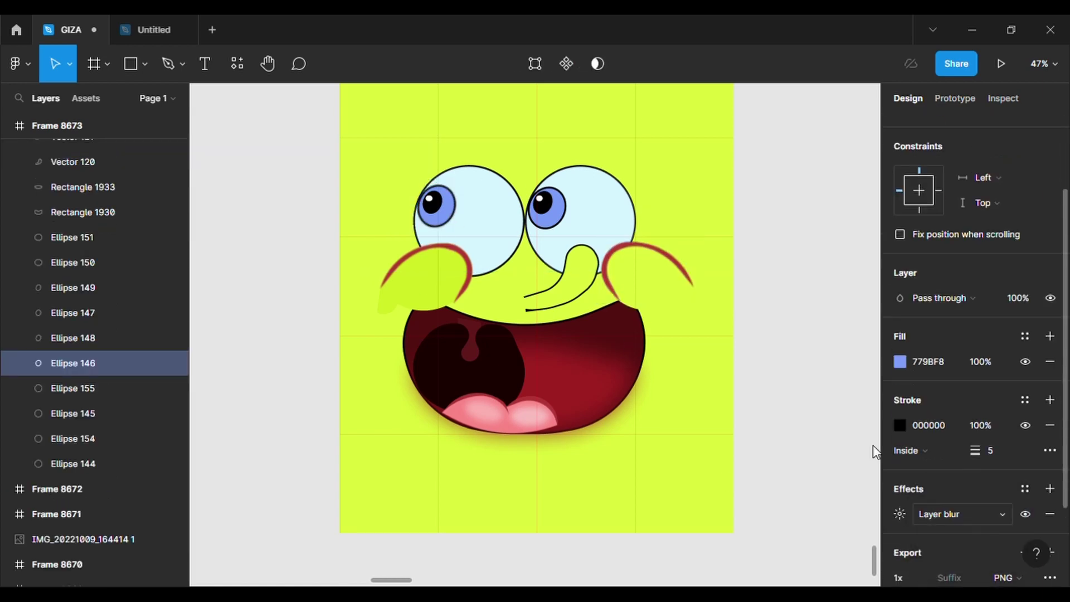
Step: Add a layer blur to the blue iris of the right eye
click(564, 228)
click(1050, 489)
click(947, 513)
click(962, 530)
click(755, 433)
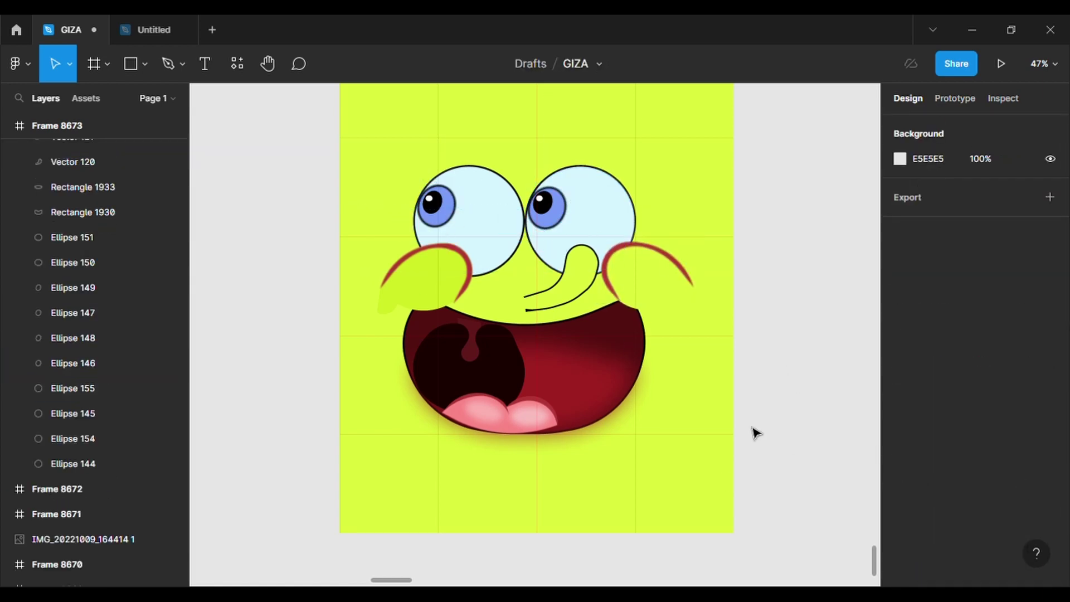
click(602, 380)
key(Return)
scroll(591, 490, up, 3)
drag(432, 365, 436, 422)
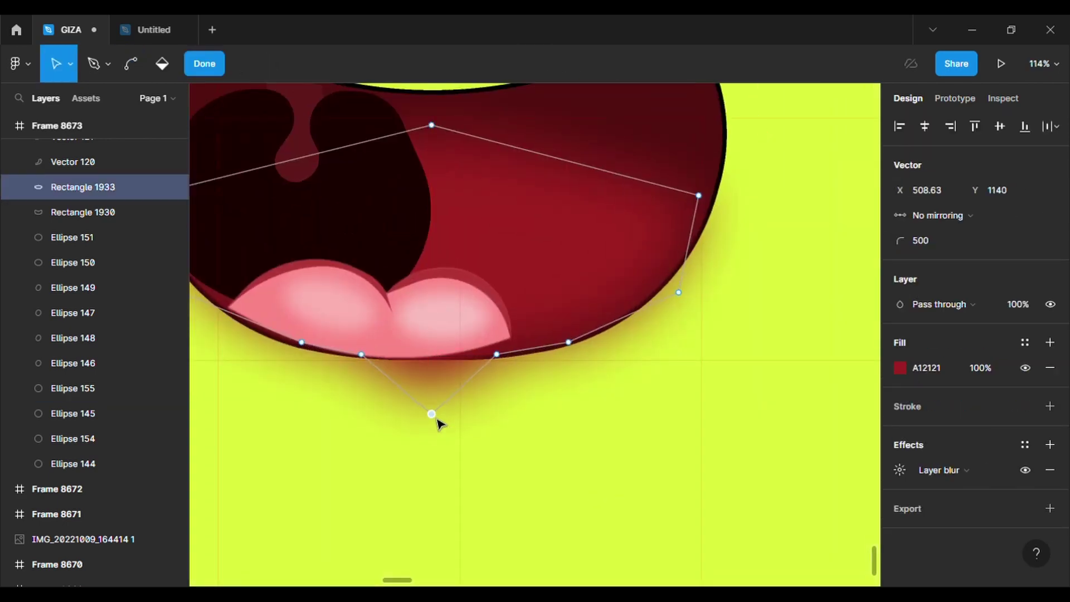
key(ctrl+z)
Step: Move the bottom-centre point of the black-outlined mouth shape to X 505.13, Y 1085
double_click(722, 190)
click(532, 64)
drag(426, 360, 430, 368)
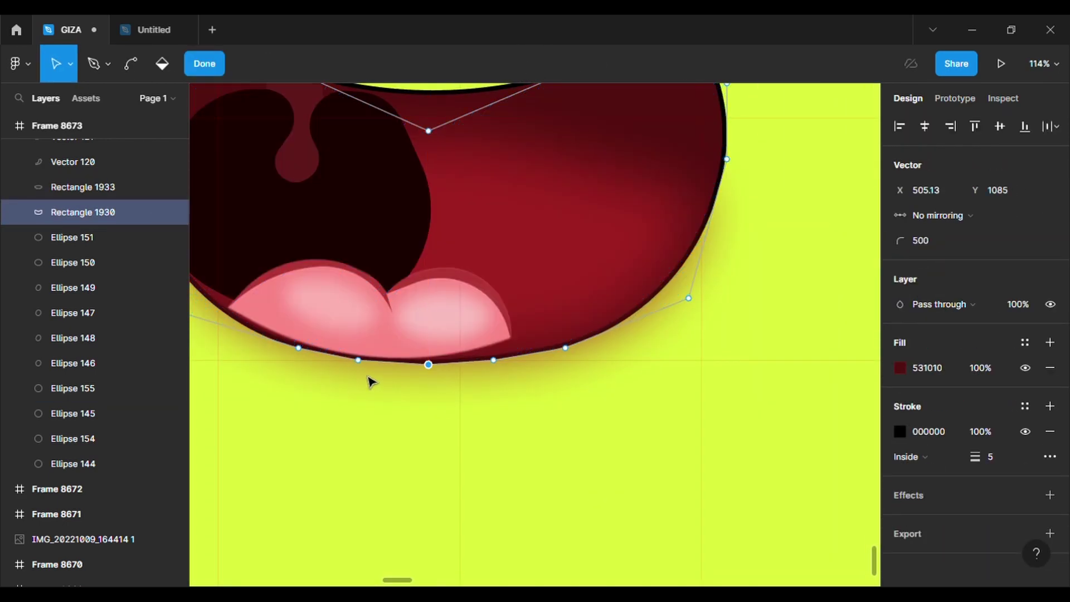
click(509, 412)
Step: Duplicate the green left cheek shape over the original and make the copy 279 × 166
scroll(509, 412, down, 3)
scroll(509, 413, up, 1)
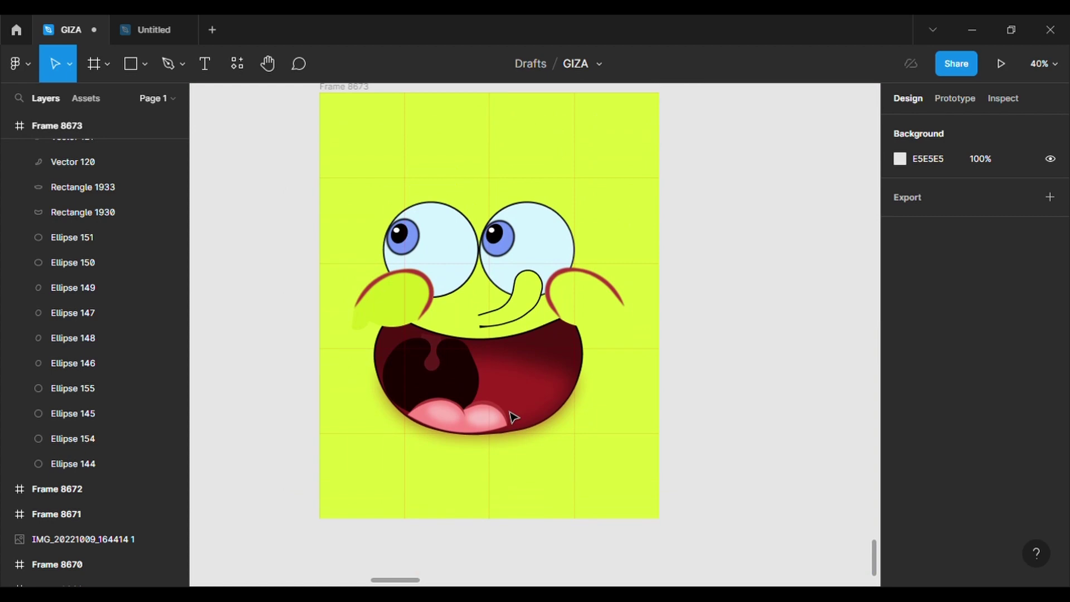
scroll(513, 417, up, 1)
click(399, 315)
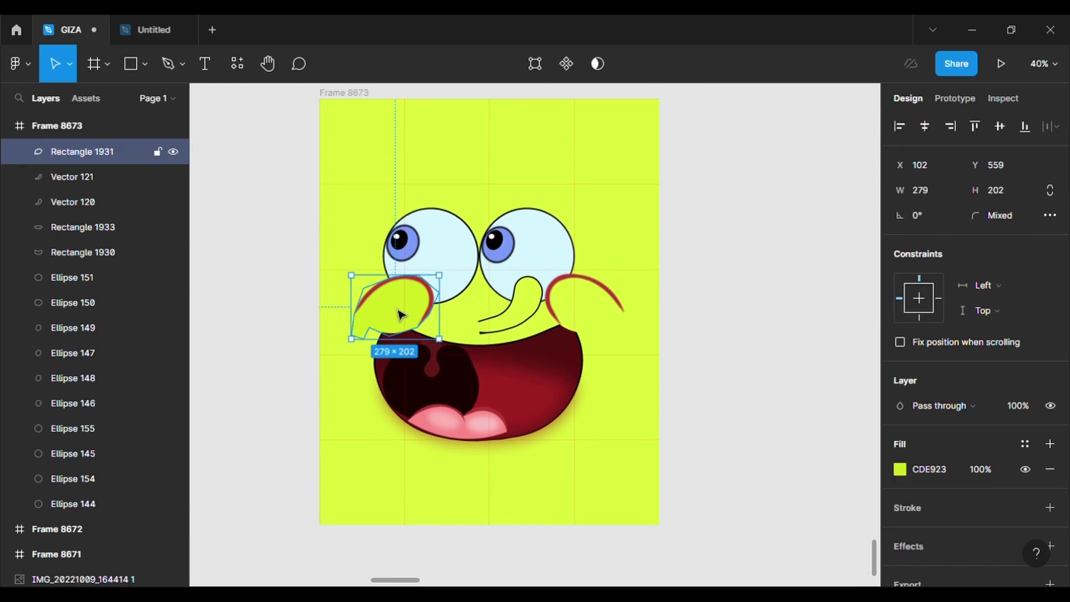
key(ctrl+v)
scroll(399, 336, up, 2)
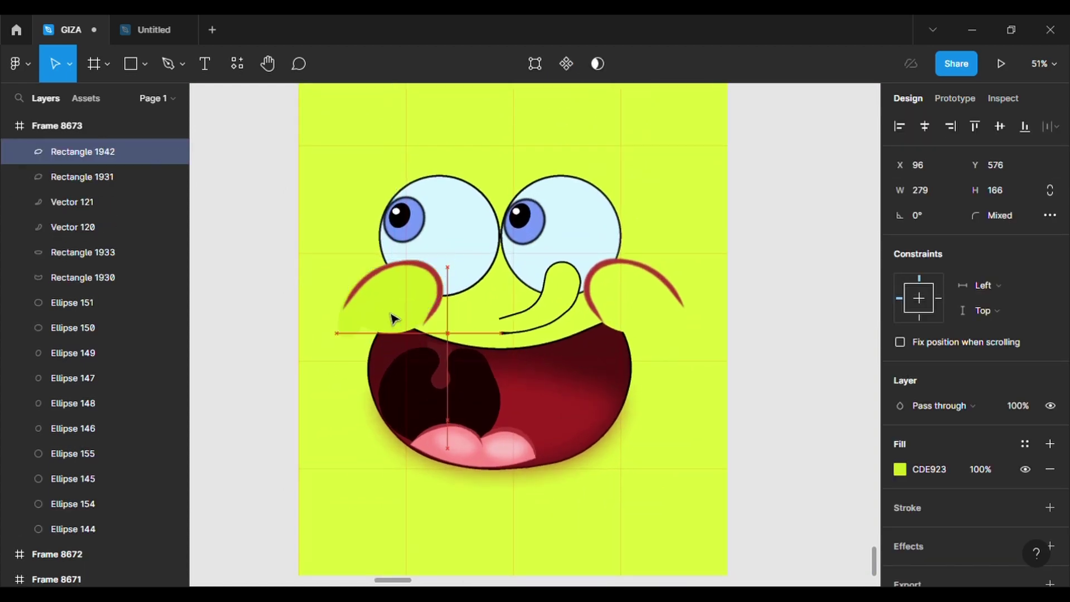
Step: Fill the left cheek copy with the tan colour F0D269
click(900, 468)
click(757, 399)
drag(835, 270, 798, 203)
Step: Add a layer blur of 50 to the tan left cheek copy
click(944, 552)
click(964, 571)
click(968, 545)
click(900, 570)
text(10)
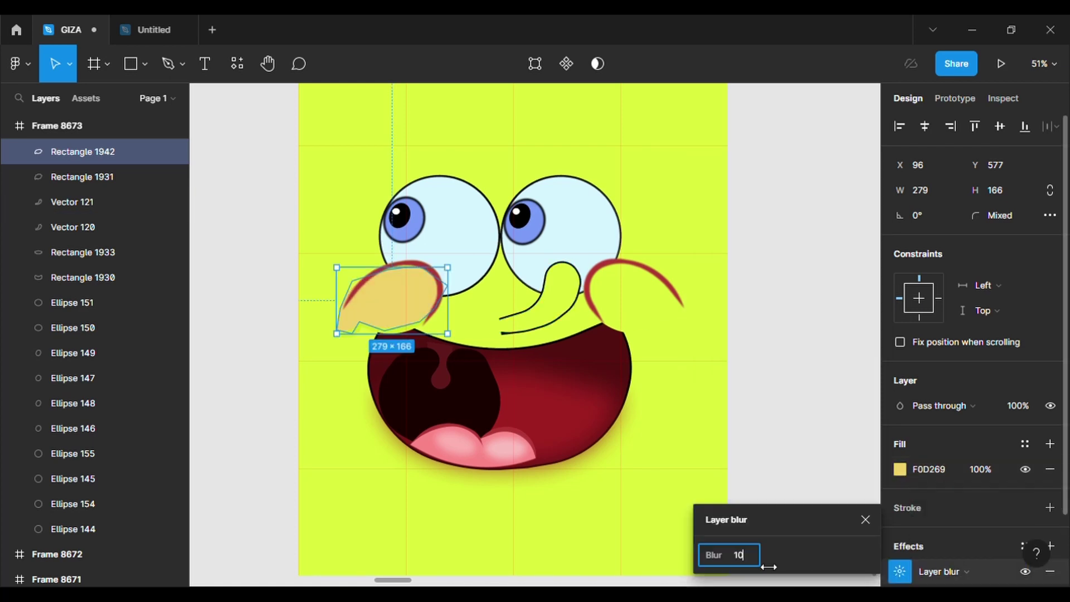
key(Return)
click(745, 560)
key(BackSpace)
text(50)
key(Return)
Step: Move the blurred tan shape to X 102, Y 576 inside the left cheek outline
scroll(370, 287, up, 5)
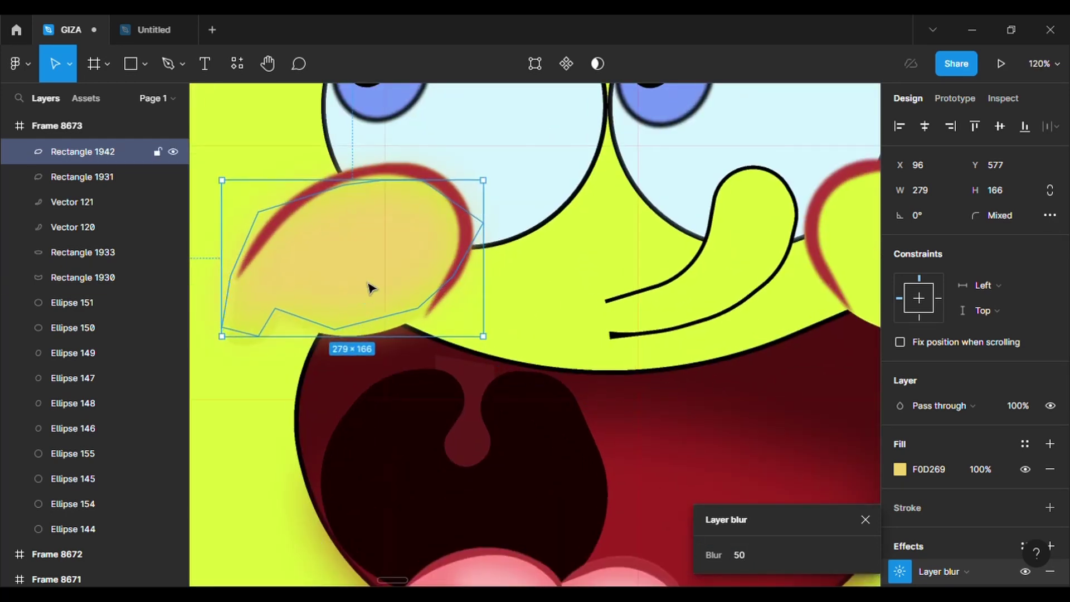
drag(370, 287, 375, 279)
scroll(381, 281, down, 5)
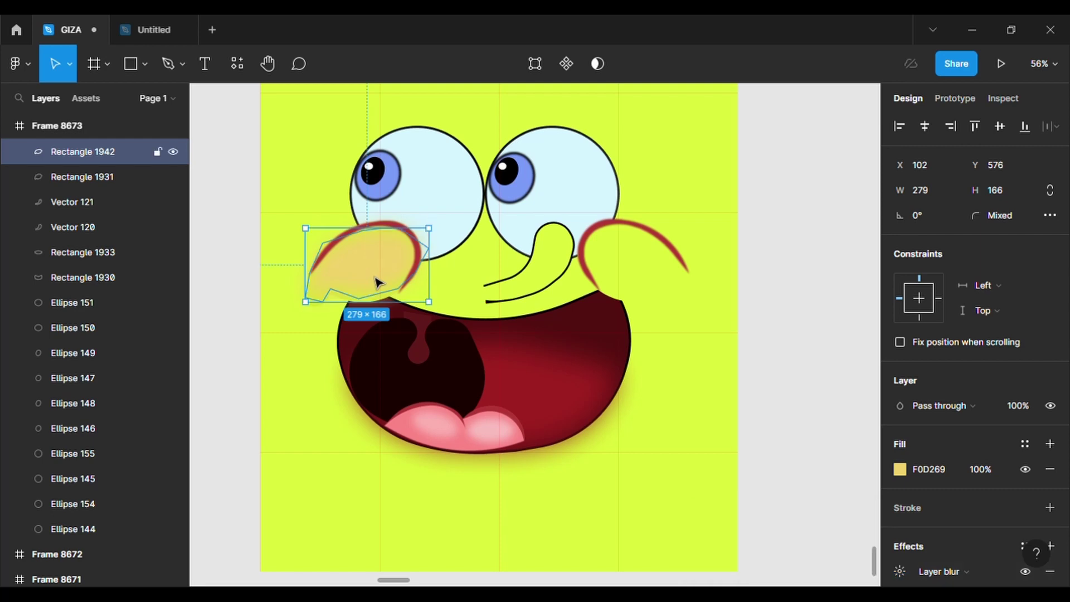
Step: Copy the blurred tan shape to the right cheek, flip it horizontally, and fit it inside the outline with a 171.11° rotation
key(shift+h)
right_click(388, 273)
key(ctrl+c)
right_click(634, 257)
click(682, 158)
key(shift+h)
drag(700, 308, 706, 330)
drag(667, 285, 665, 287)
Step: Bring the right cheek's red outline in front of the blurred tan shape, hiding that shape temporarily to reach the outline
click(173, 152)
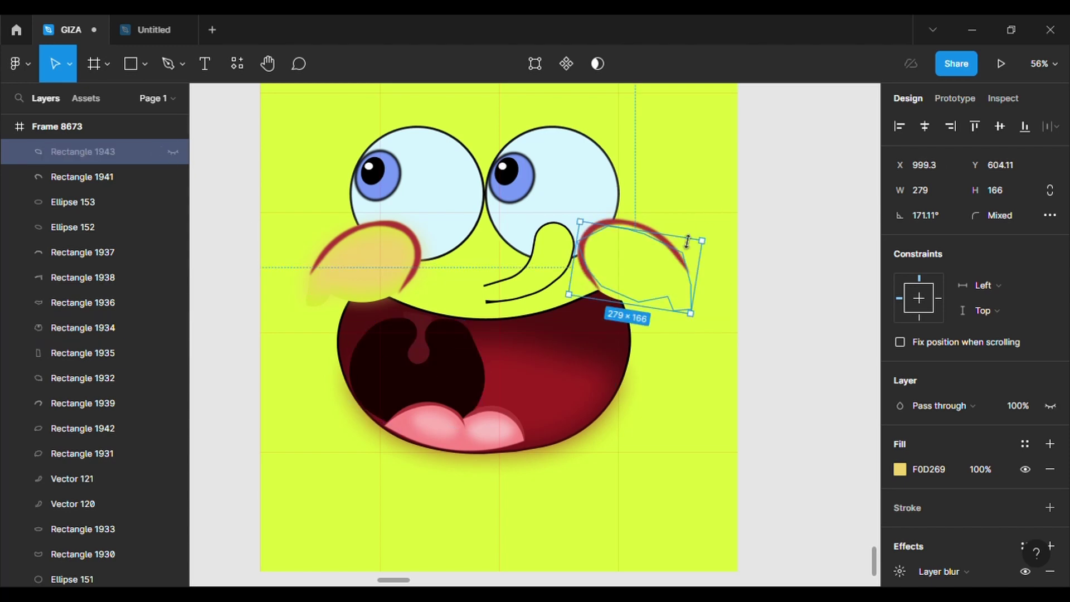
click(667, 209)
right_click(652, 233)
click(671, 246)
click(172, 177)
click(753, 380)
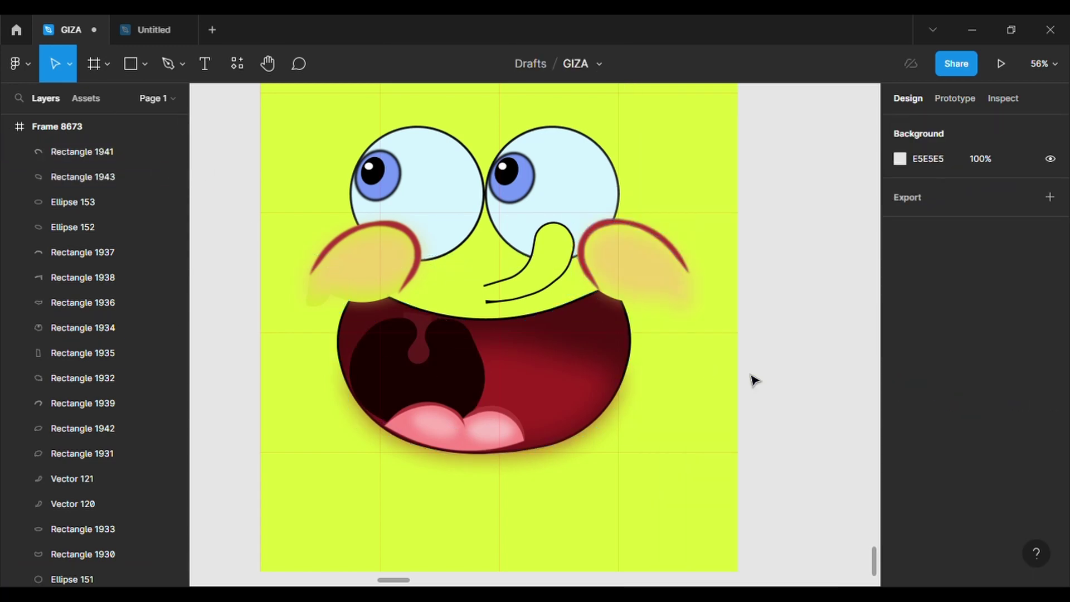
Step: Draw a 121 × 85 ellipse on the left cheek and place a copy of it on the right cheek
click(144, 66)
click(149, 158)
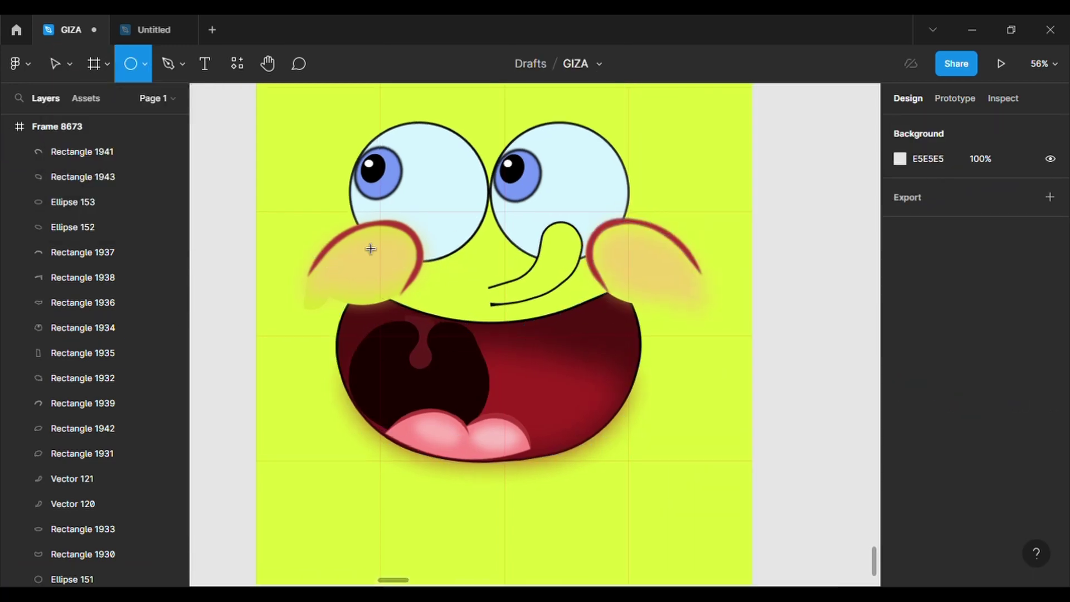
scroll(370, 248, up, 3)
mouse_move(343, 227)
mouse_down()
mouse_move(416, 279)
mouse_move(408, 267)
mouse_move(767, 279)
mouse_up()
key(ctrl+v)
key(ctrl+z)
key(ctrl+v)
Step: Fill the left cheek ellipse with pink FED1D1 and the right cheek ellipse with pink FFCDCD
click(411, 270)
click(899, 469)
click(746, 196)
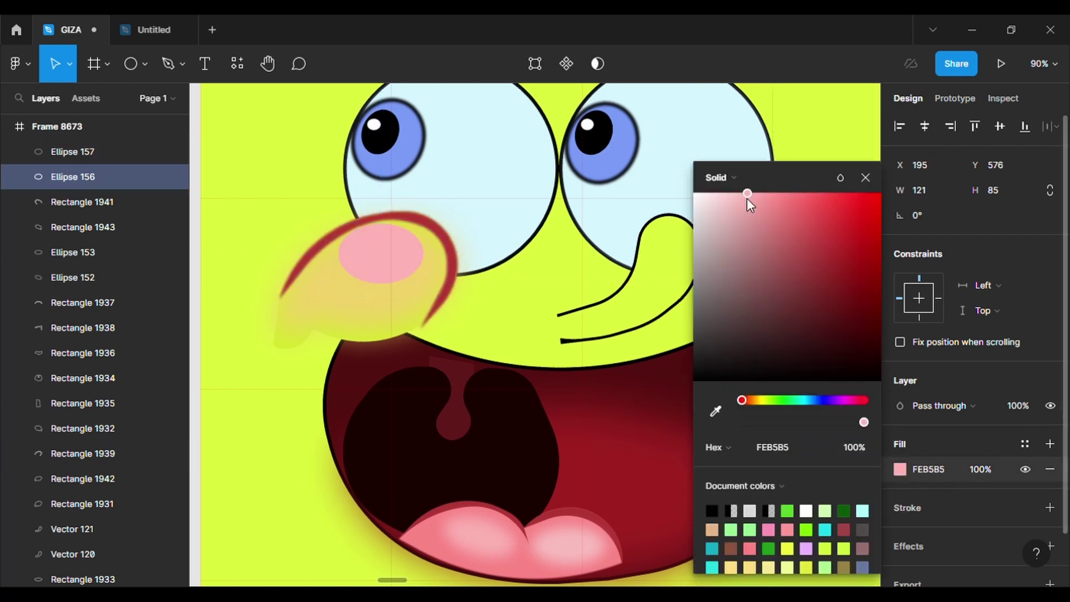
click(774, 252)
click(900, 469)
click(730, 192)
click(582, 310)
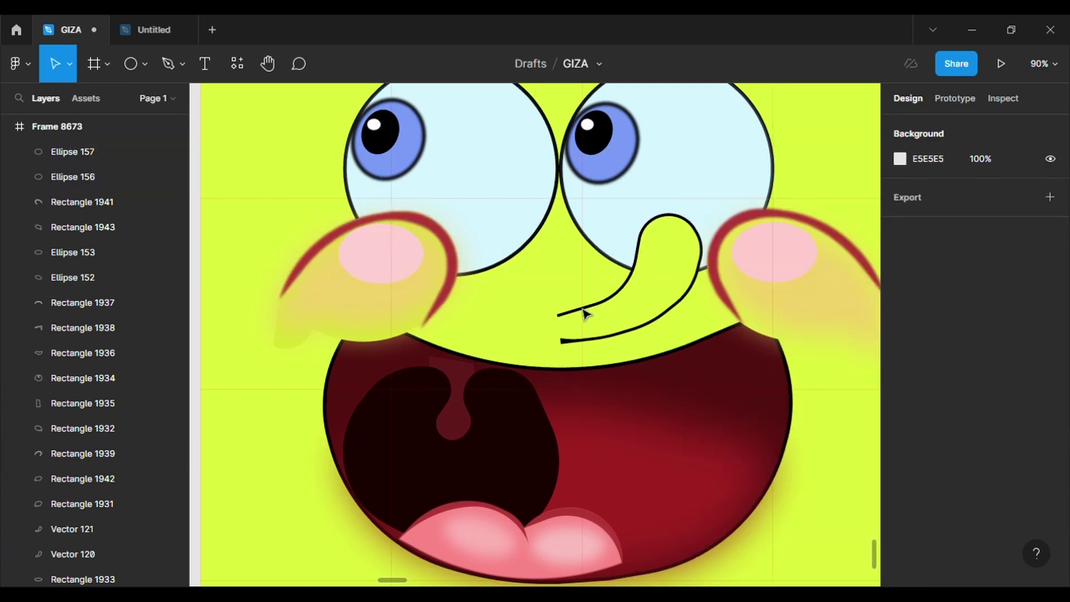
Step: Add a layer blur of 30 to the pink ellipse on the left cheek
click(381, 258)
scroll(995, 395, down, 2)
click(1049, 488)
click(969, 514)
click(941, 536)
click(899, 514)
click(751, 554)
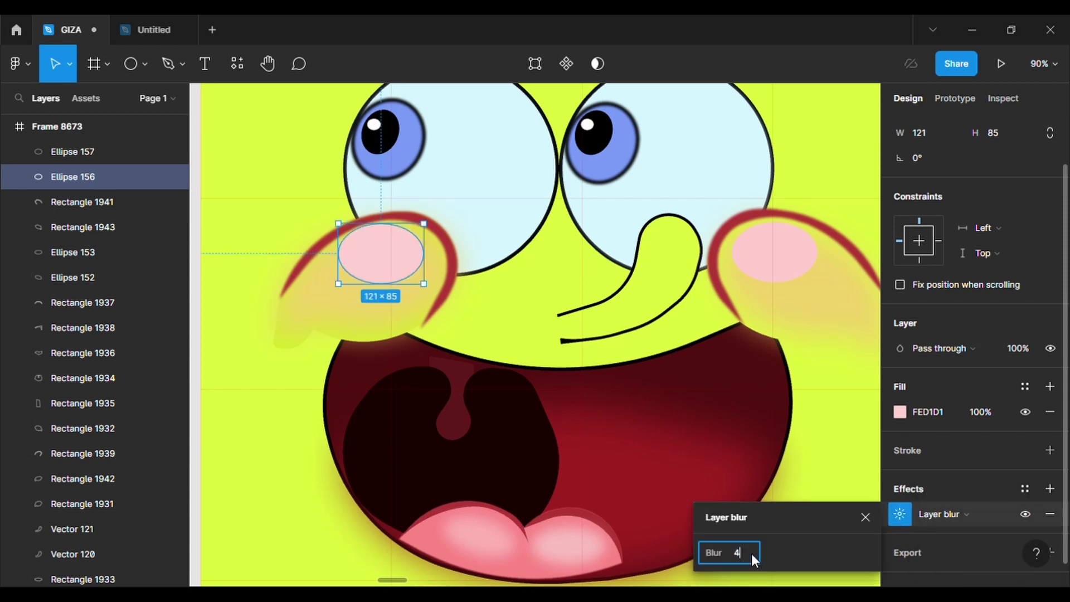
text(30)
key(Return)
Step: Add a layer blur of 30 to the pink ellipse on the right cheek
click(774, 252)
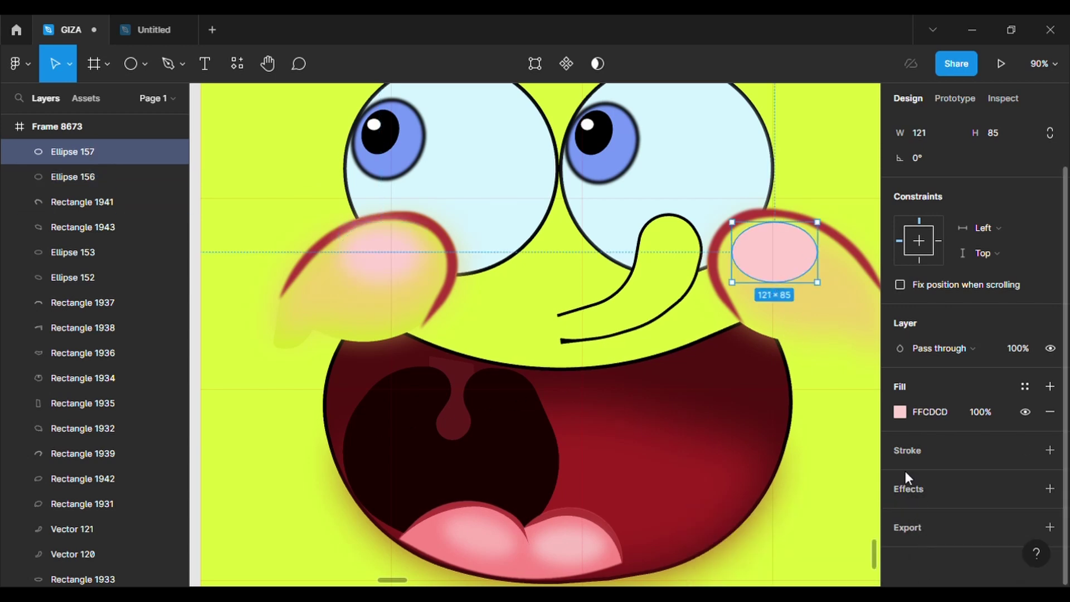
click(1049, 489)
click(900, 513)
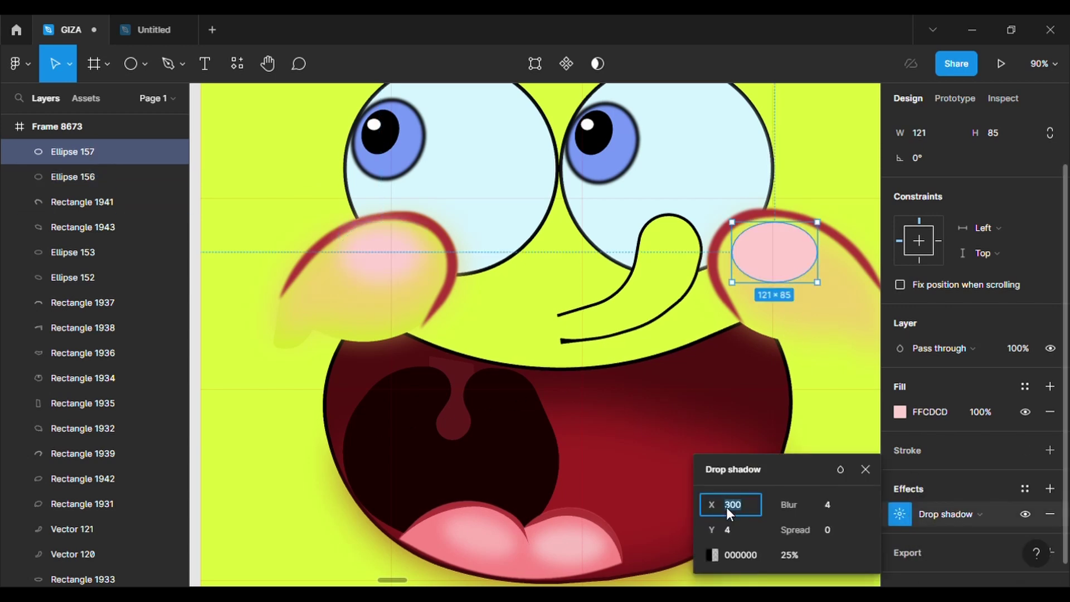
click(979, 513)
click(941, 530)
click(899, 514)
text(30)
key(Return)
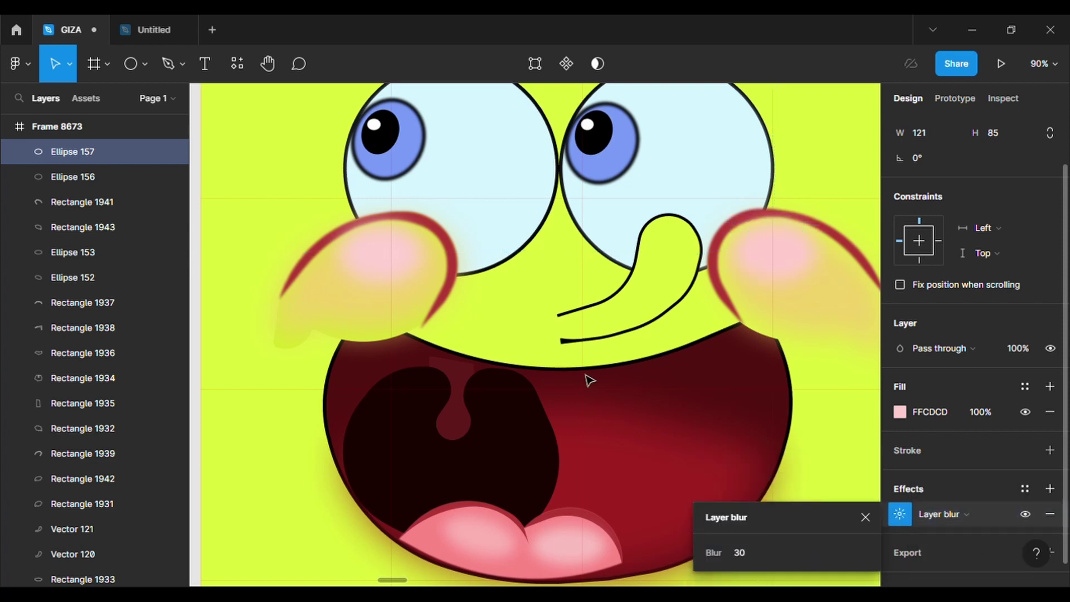
click(383, 275)
click(791, 267)
click(830, 401)
Step: Add an inner shadow effect to the green base shape of the left cheek
scroll(831, 401, down, 3)
scroll(831, 401, right, 2)
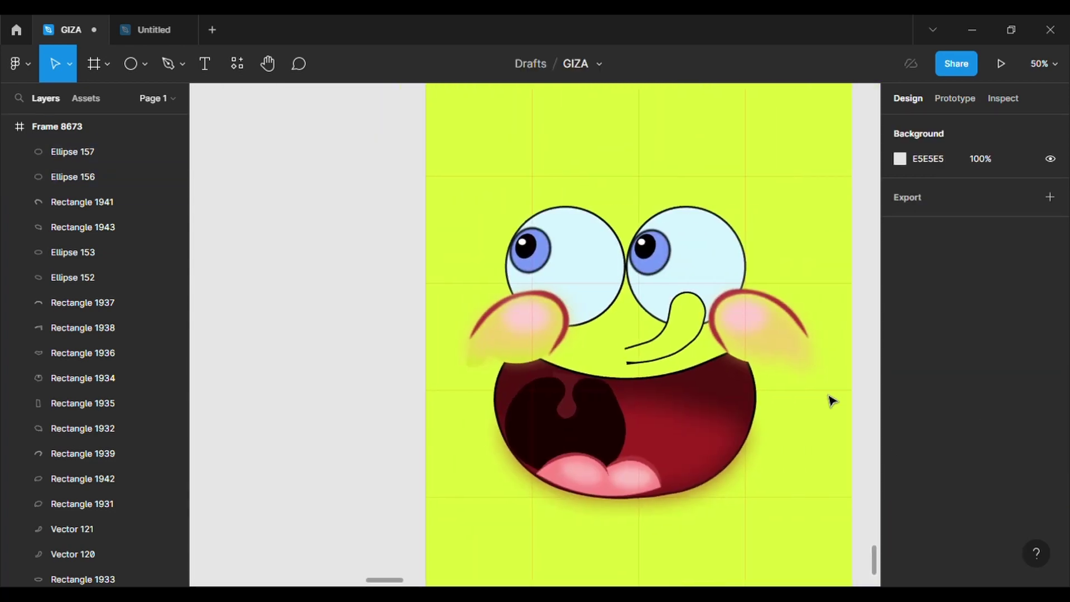
click(492, 368)
scroll(938, 493, down, 1)
click(938, 493)
click(947, 514)
click(964, 493)
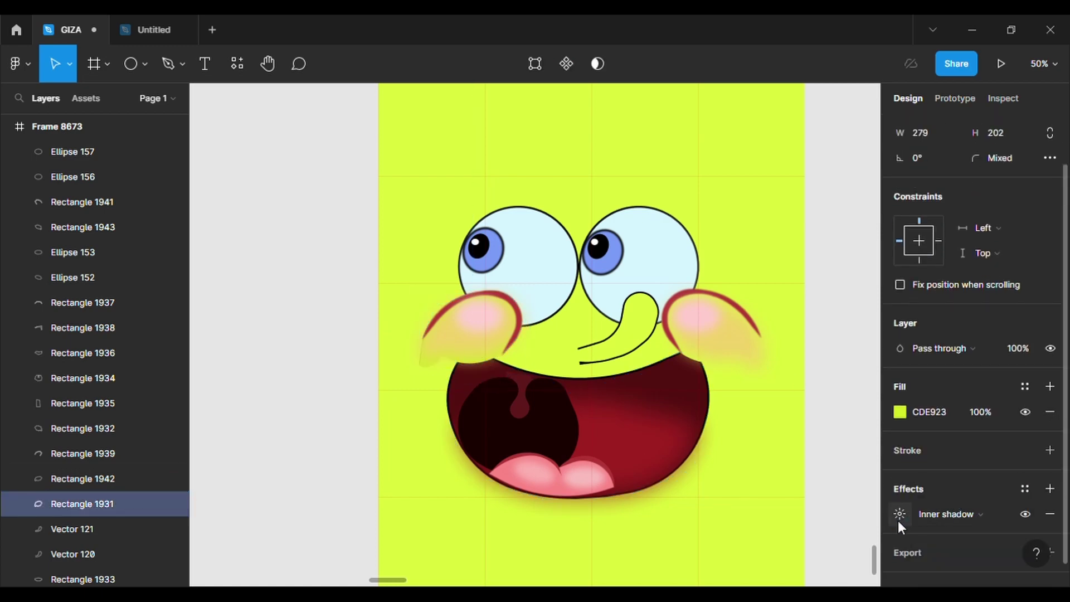
Step: Set the left cheek's inner shadow offset to X -10 and Y -10
click(899, 515)
click(747, 504)
text(10)
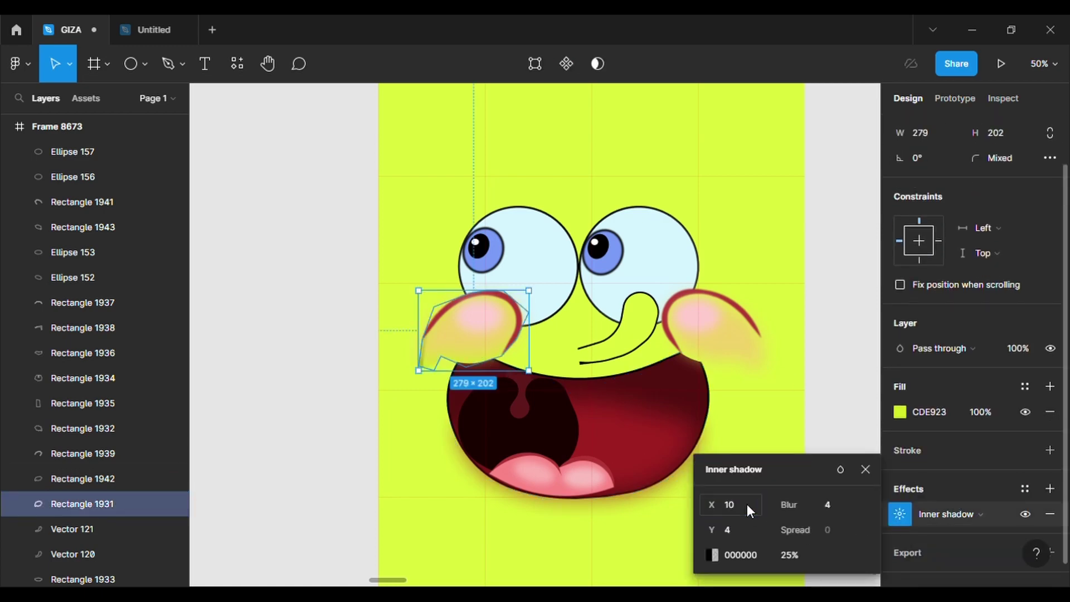
click(751, 530)
text(-10)
key(Return)
click(751, 531)
text(10)
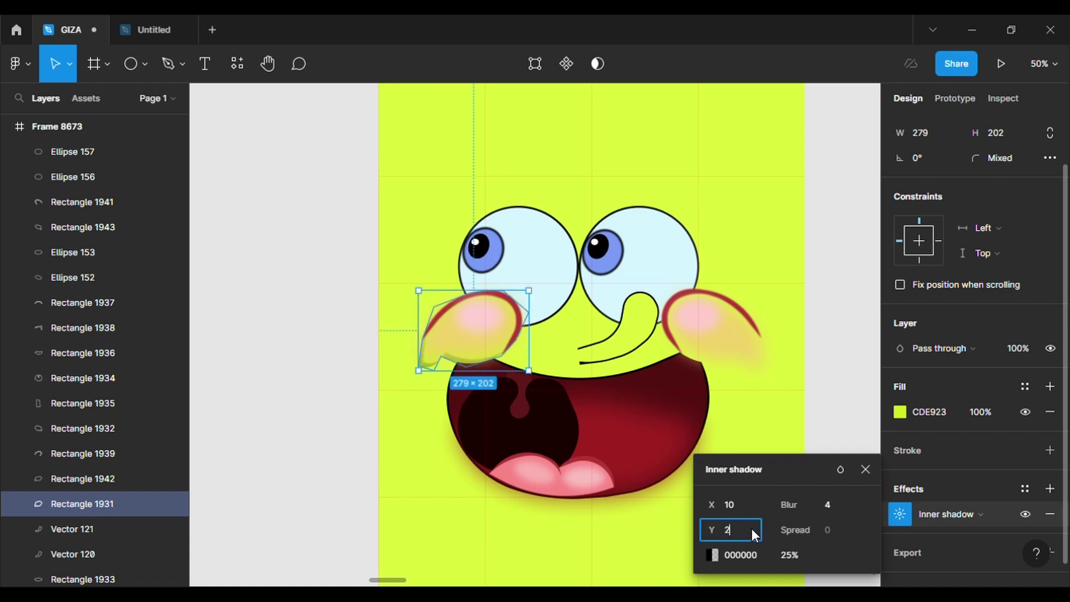
click(750, 497)
text(-10)
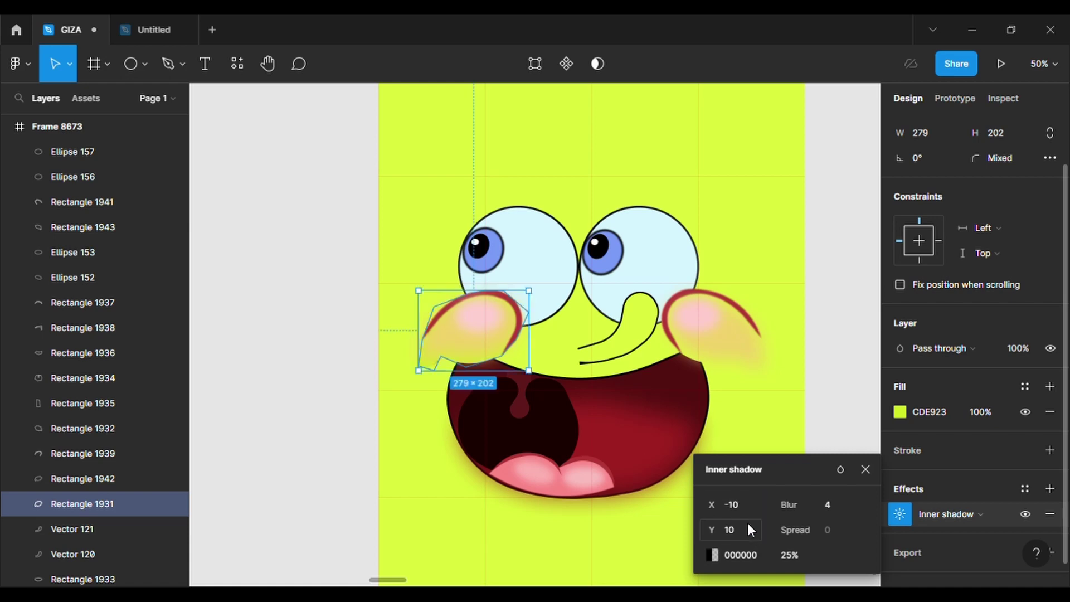
click(748, 526)
text(-10)
key(Return)
Step: Set the left cheek's inner shadow opacity to 37% and its blur to 100
click(710, 555)
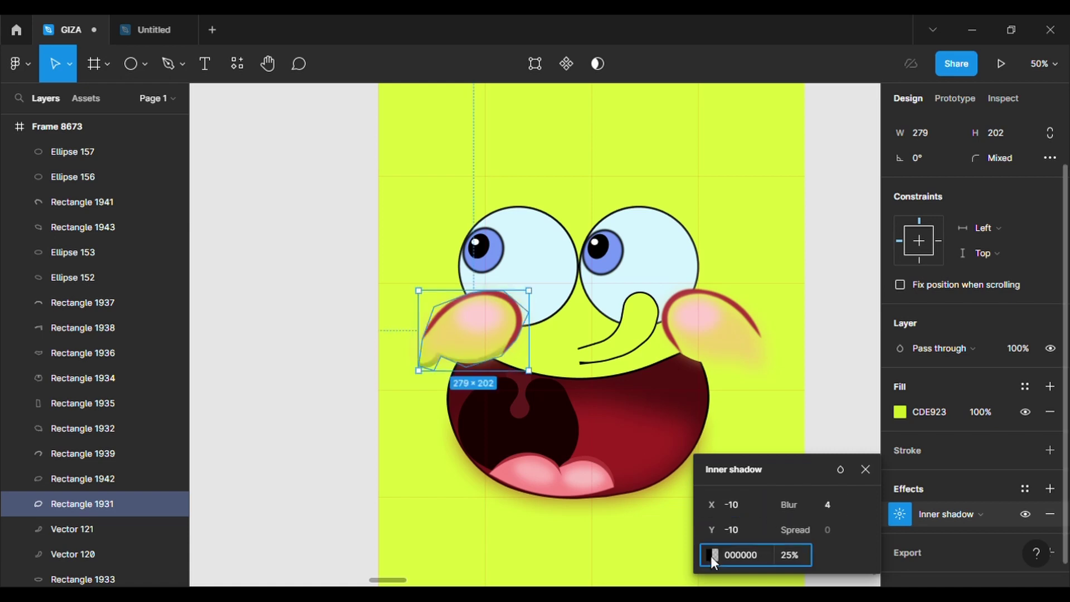
drag(584, 423, 599, 426)
click(840, 506)
text(100)
key(Return)
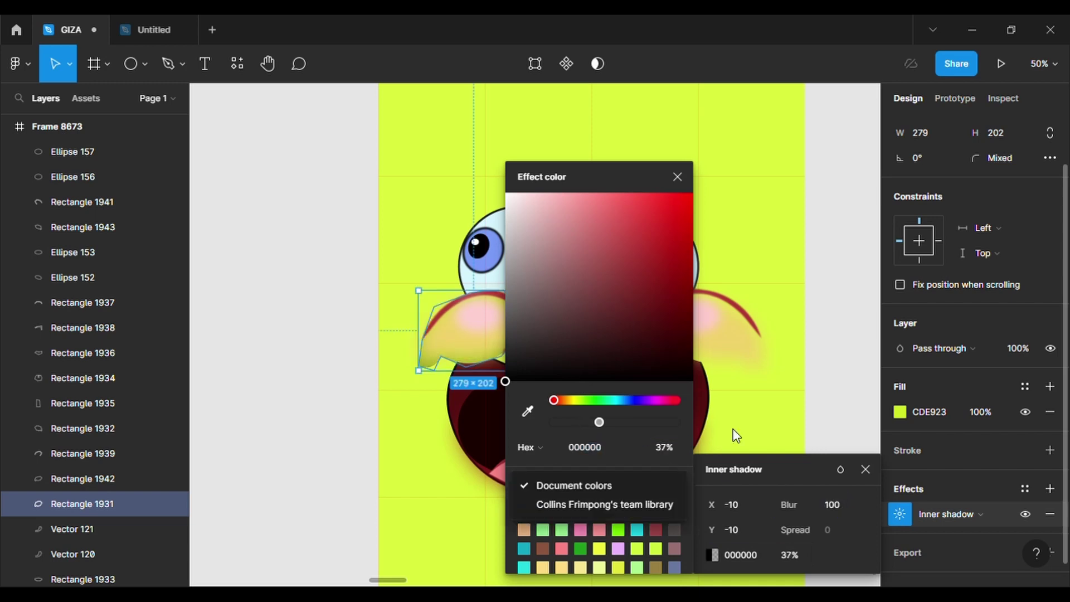
drag(634, 175, 740, 216)
click(422, 523)
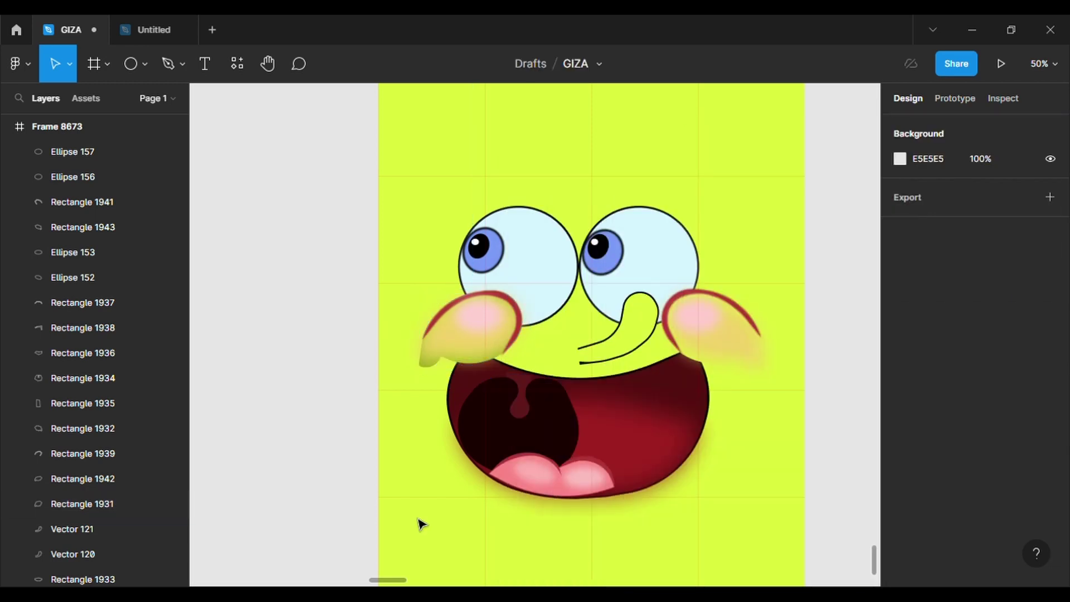
Step: Change the inner shadow colour of the left cheek's base shape to olive yellow C3CE46
click(446, 351)
click(437, 478)
click(433, 366)
scroll(990, 459, down, 2)
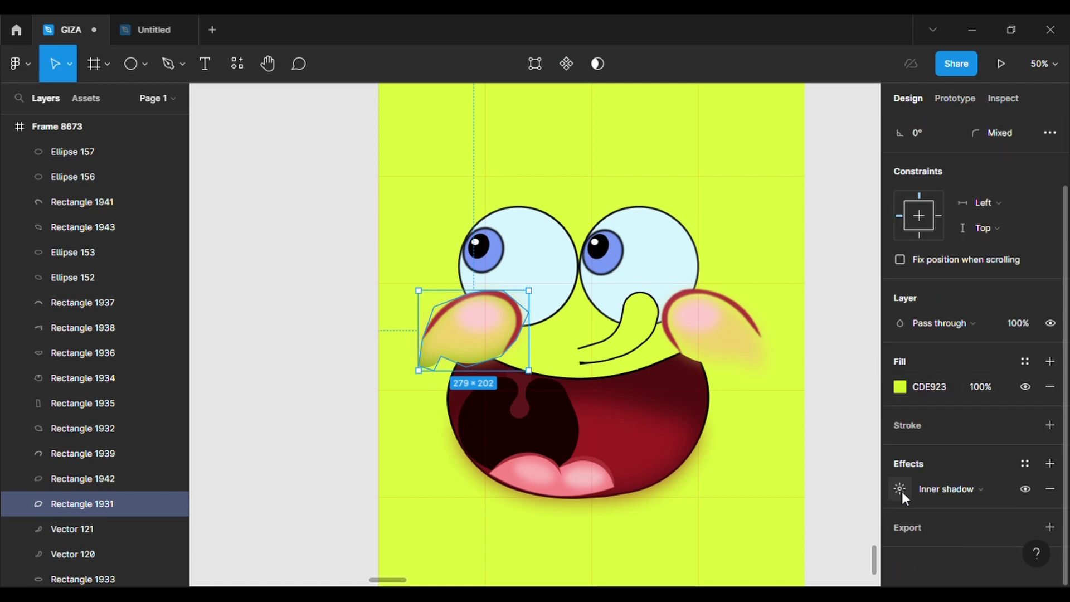
click(899, 488)
click(712, 554)
click(571, 400)
click(568, 192)
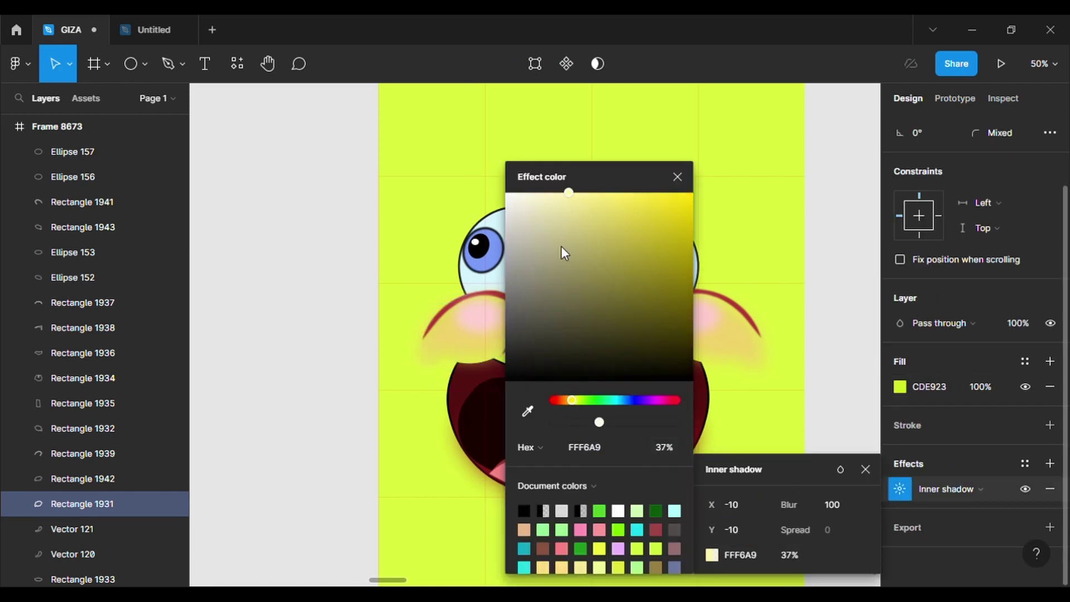
click(566, 400)
drag(540, 240, 557, 232)
click(576, 400)
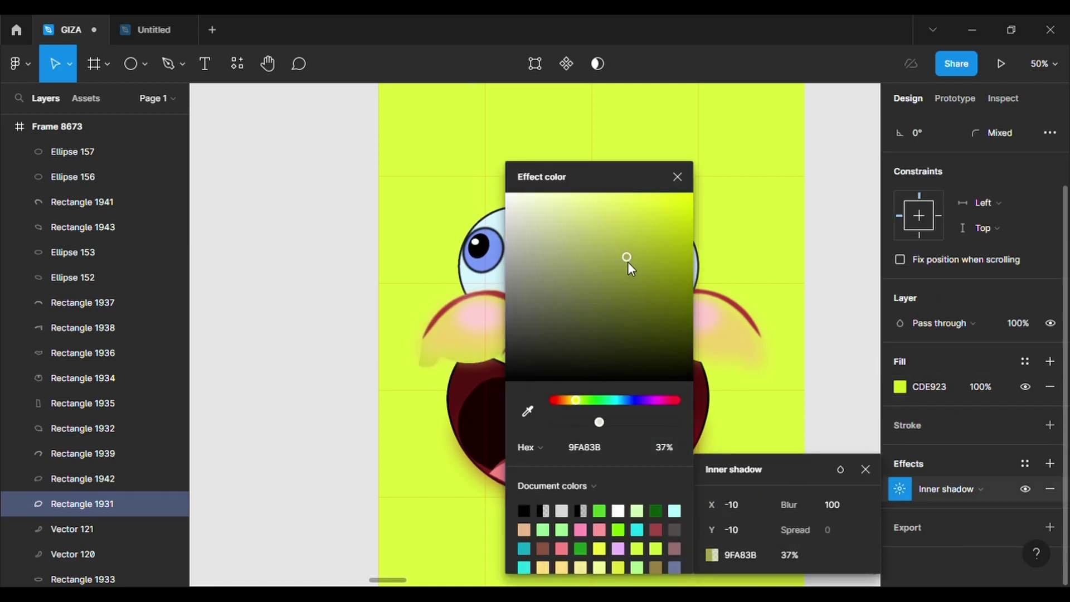
click(567, 400)
mouse_move(622, 214)
mouse_down()
mouse_move(718, 212)
mouse_move(612, 308)
mouse_move(610, 296)
mouse_up()
click(630, 228)
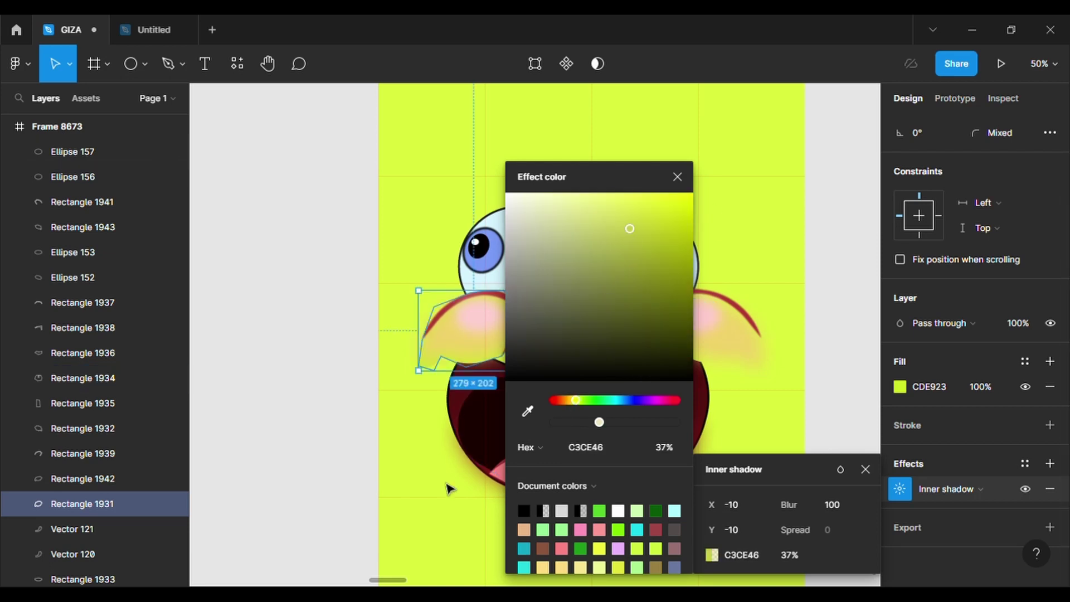
click(449, 486)
Step: Recolour the left cheek's inner shadow to a warm orange-yellow at 100% opacity
click(437, 368)
click(899, 468)
click(900, 571)
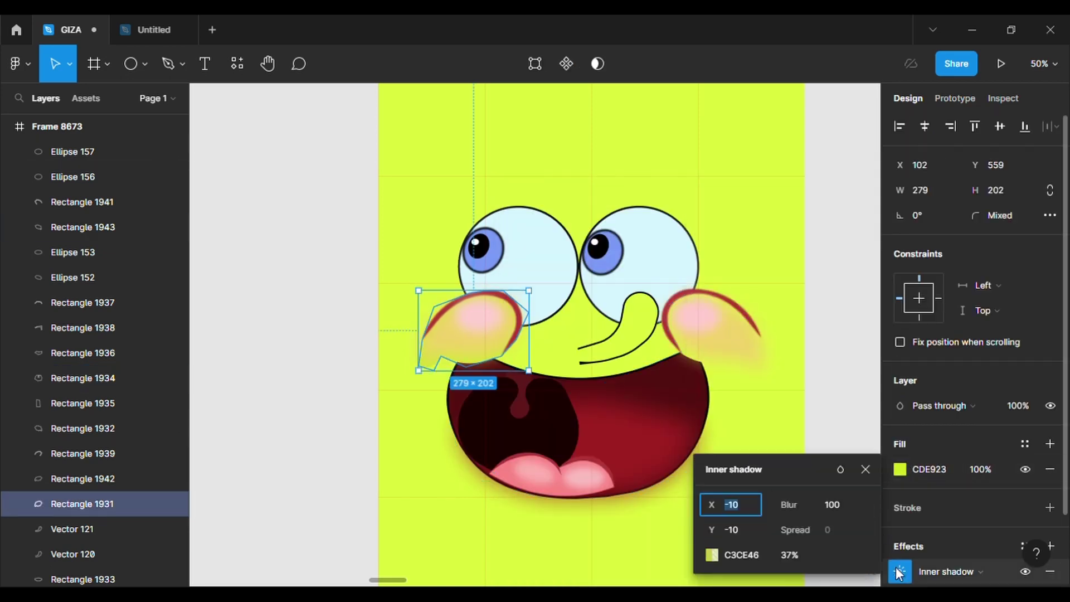
click(711, 554)
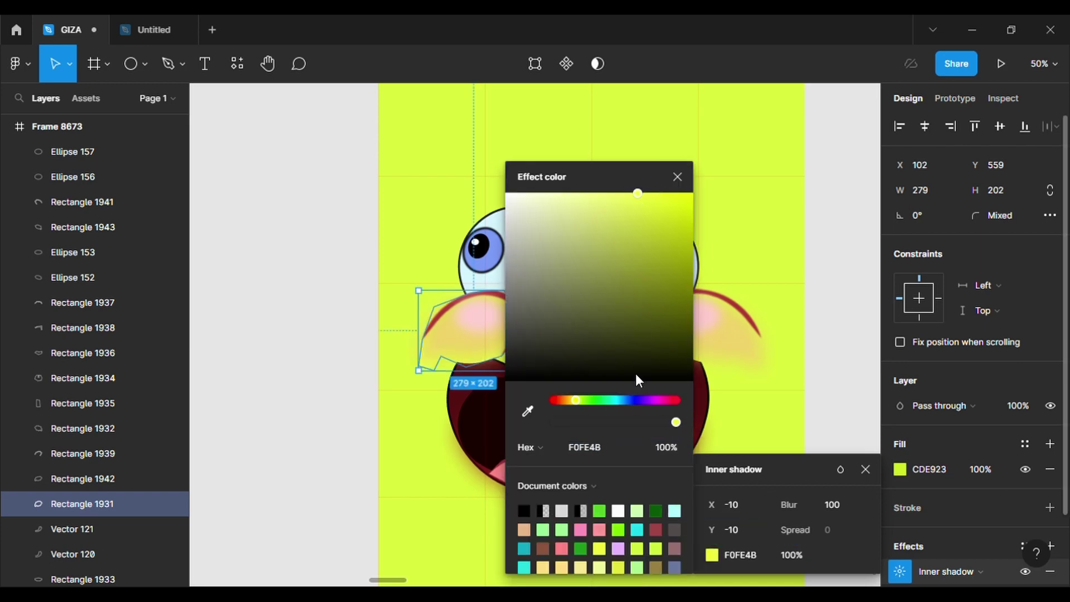
click(564, 399)
click(446, 510)
Step: Add an inner shadow effect to the right cheek's base shape
click(753, 370)
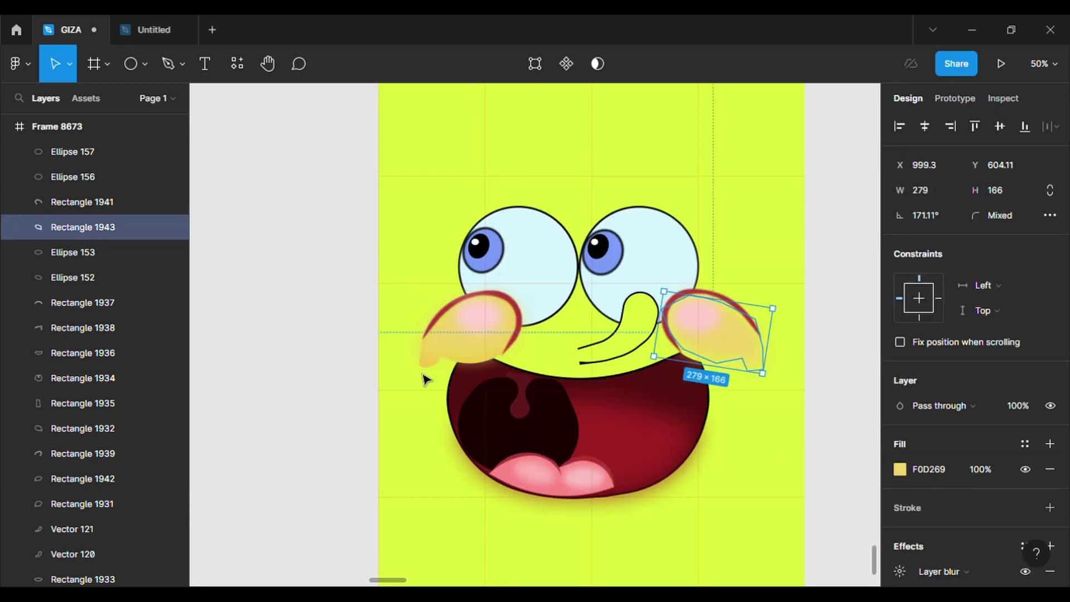
click(430, 363)
scroll(961, 496, down, 2)
click(902, 487)
click(759, 372)
click(699, 412)
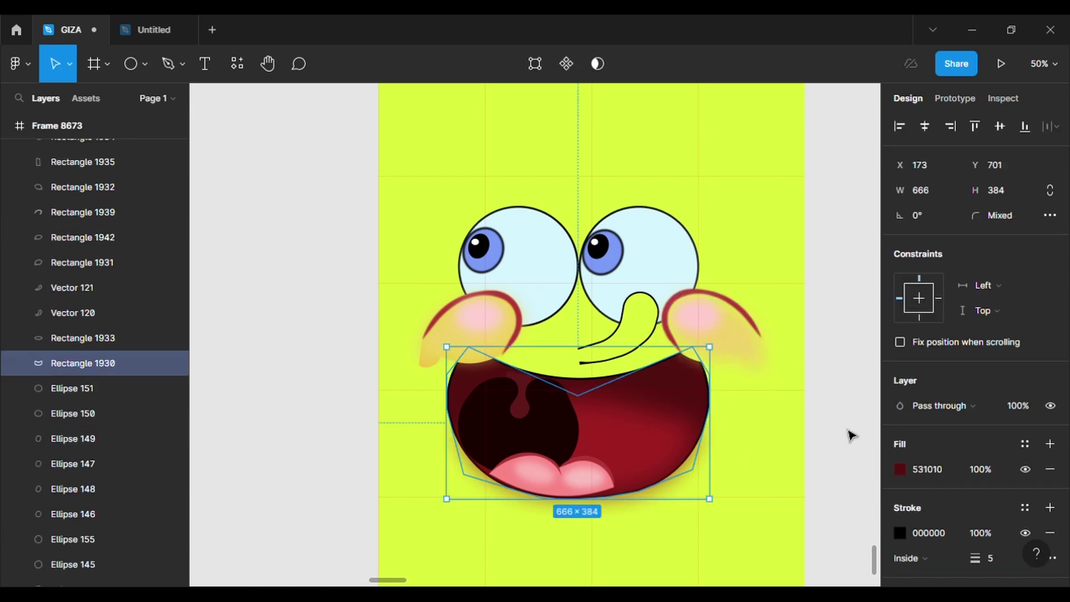
click(780, 415)
click(714, 345)
click(949, 567)
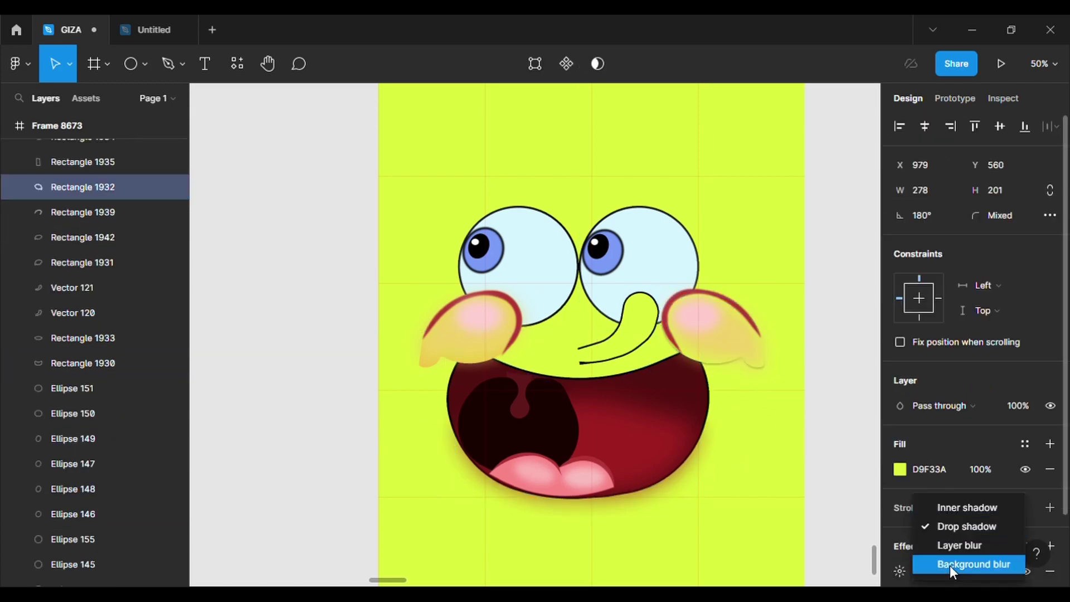
click(966, 507)
Step: Set the inner shadow offset of the right cheek's base shape to X -10 and Y -10
click(897, 572)
click(751, 509)
text(-10)
click(737, 527)
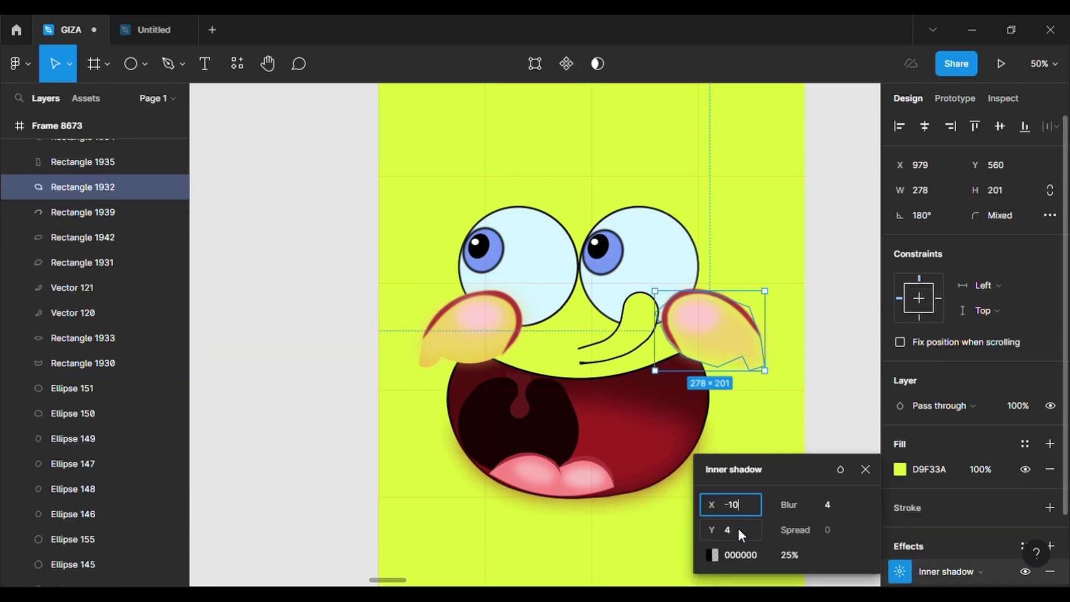
text(-10)
Step: Recolour the right cheek's inner shadow to orange F9A252 at 100% opacity and set its blur to 40
click(716, 552)
click(676, 422)
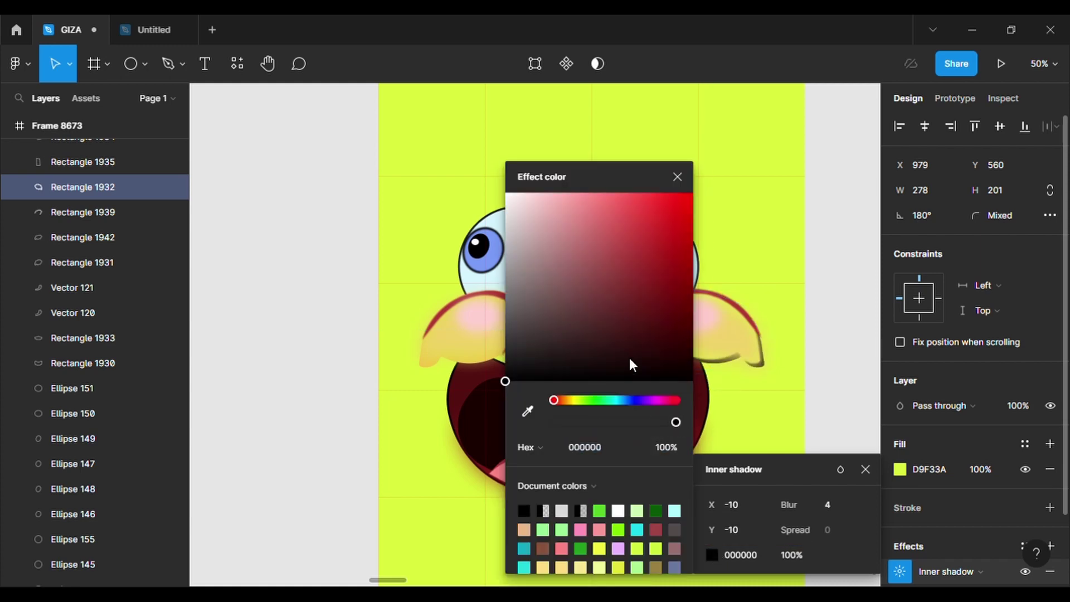
click(563, 400)
click(632, 197)
text(40)
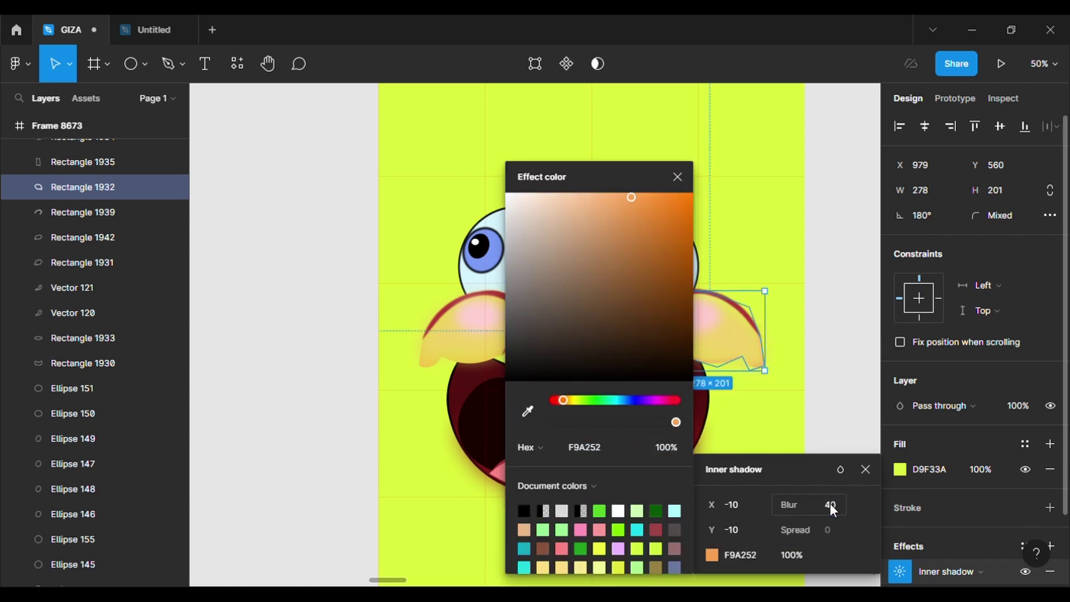
click(758, 279)
Step: Check the base shapes of both cheeks and readjust the inner shadow blur of the right one
click(440, 357)
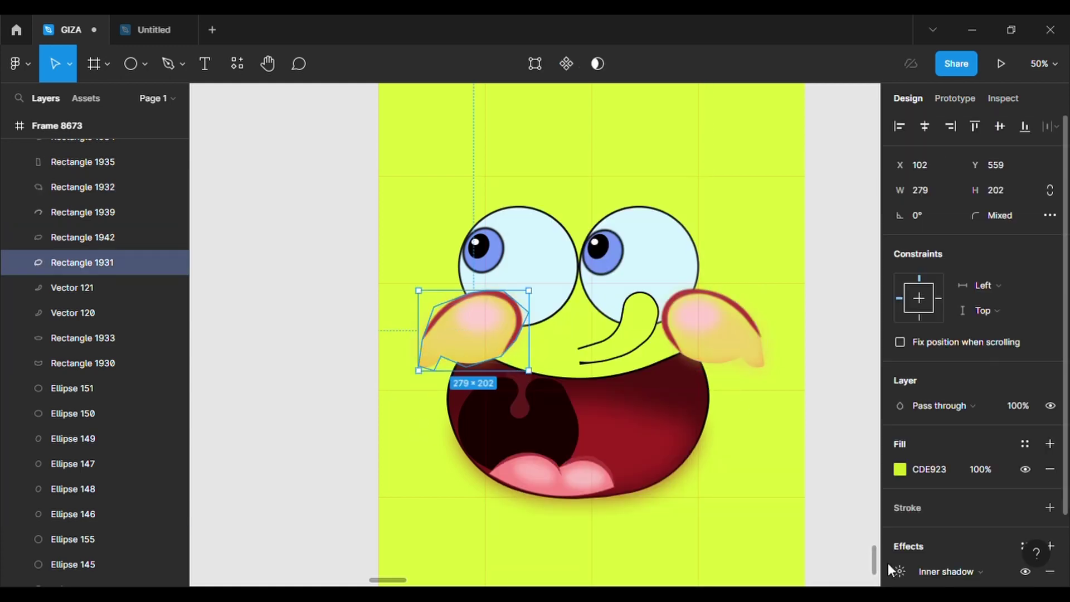
click(767, 379)
click(759, 362)
click(900, 573)
click(812, 487)
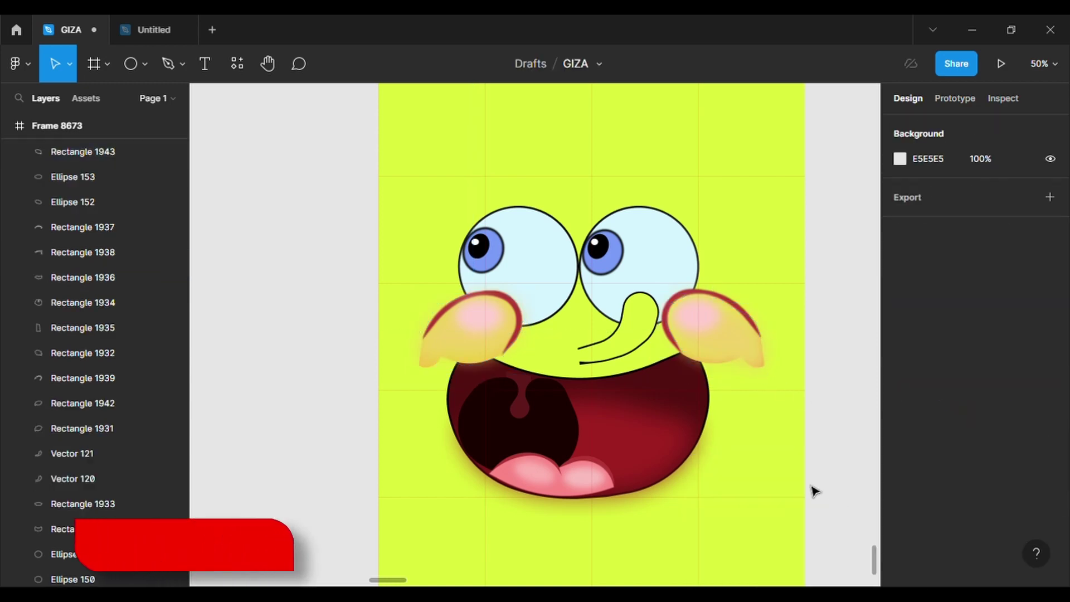
click(703, 374)
click(723, 372)
click(722, 370)
click(906, 491)
click(842, 501)
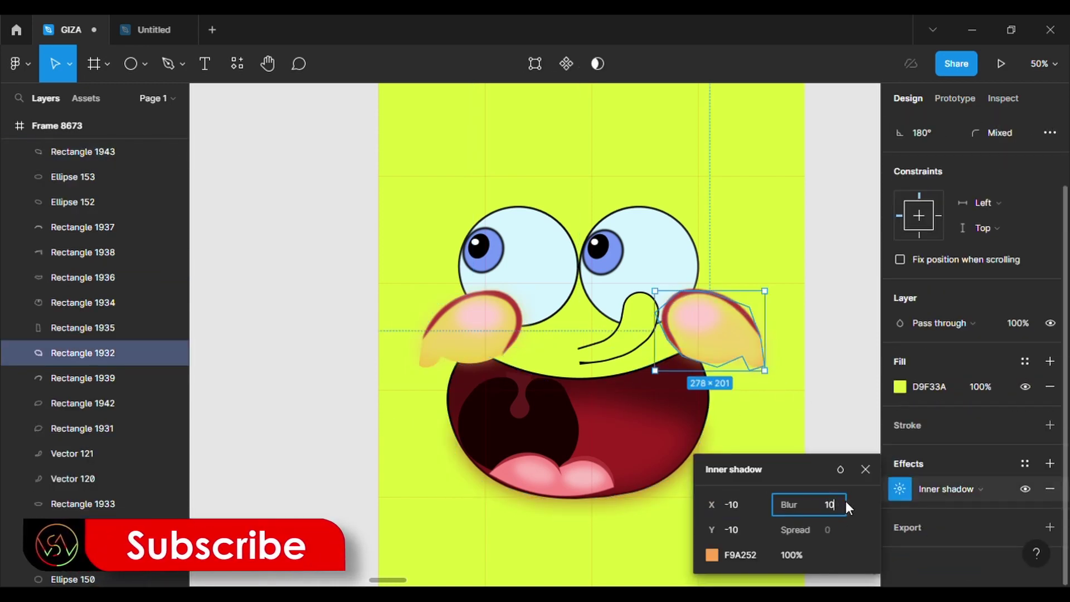
click(839, 382)
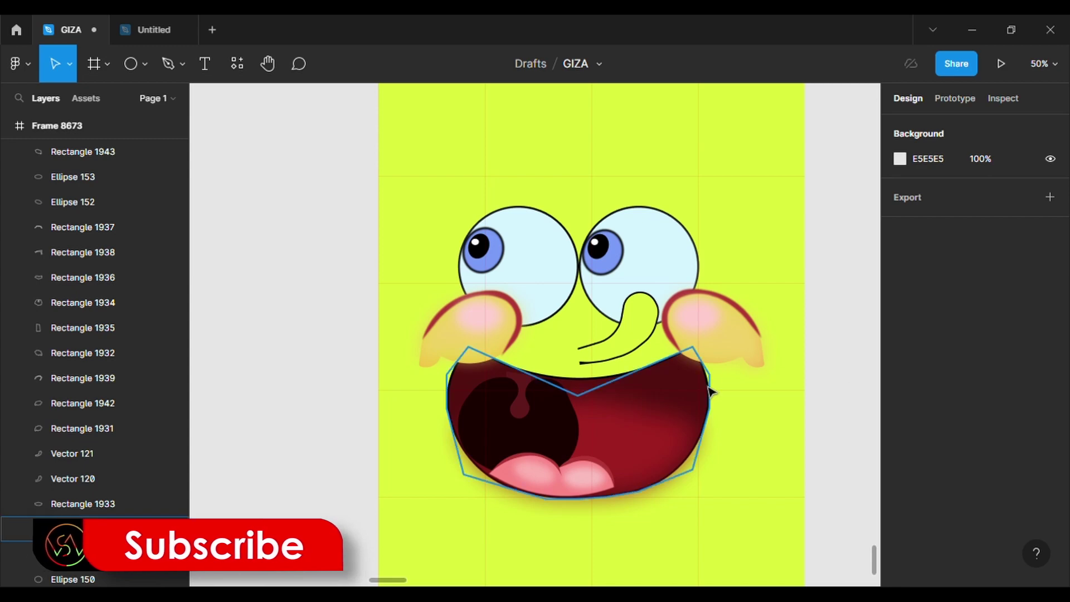
Step: Add an inner shadow effect to the nose's yellow-green fill shape
scroll(709, 384, up, 1)
scroll(645, 339, up, 4)
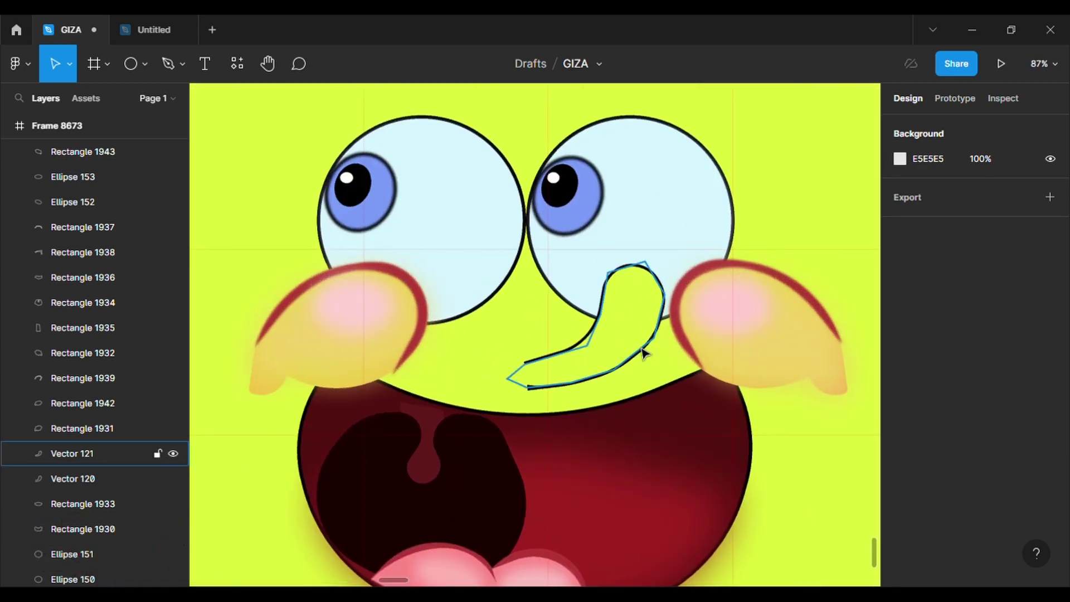
click(644, 350)
click(971, 514)
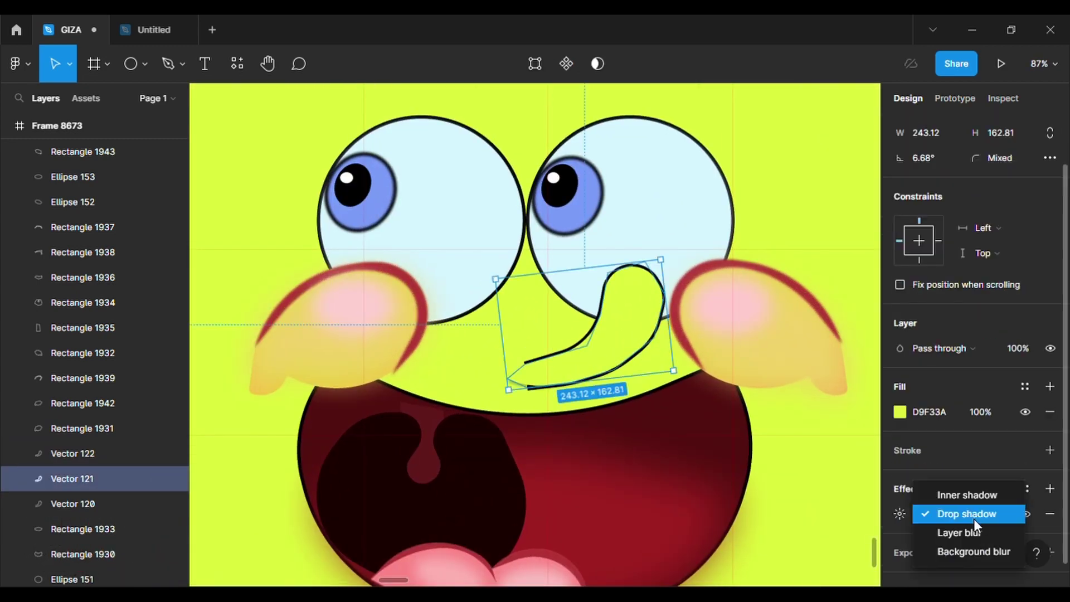
click(941, 496)
Step: Set the nose's inner shadow offset to X -10 and Y -10
click(899, 514)
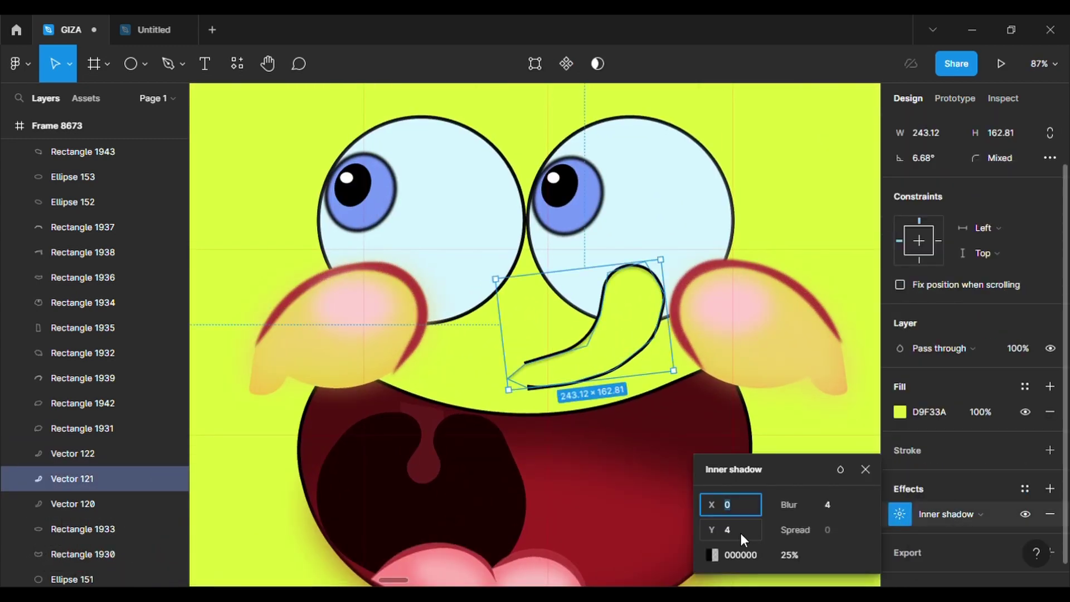
click(740, 530)
text(-10)
click(741, 509)
text(-10)
key(Return)
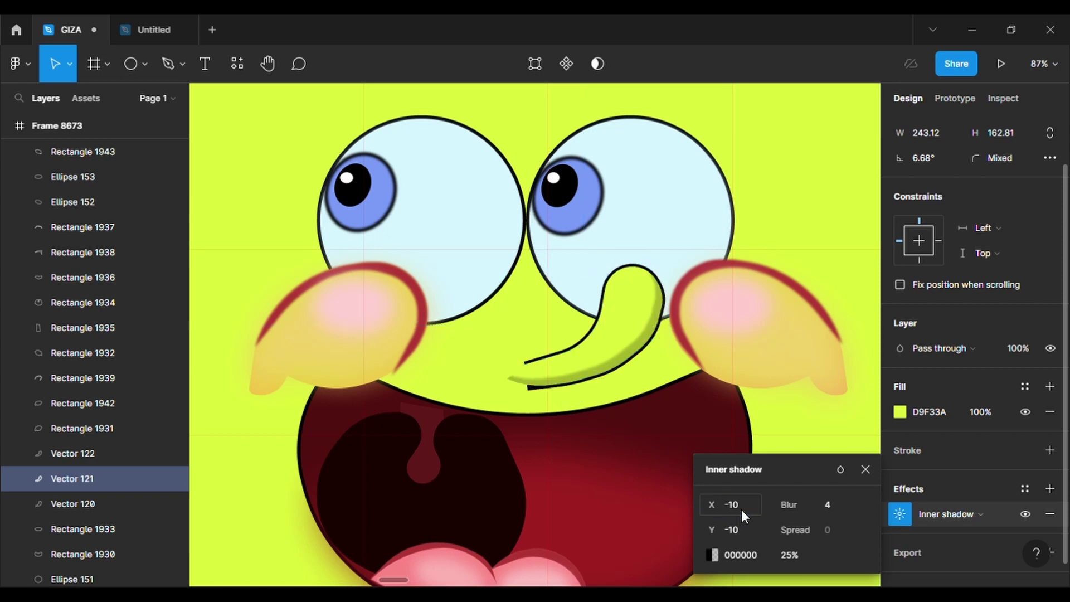
Step: Try blur values of 100 and 50 on the nose's inner shadow
click(840, 506)
text(100)
key(Return)
click(841, 506)
text(50)
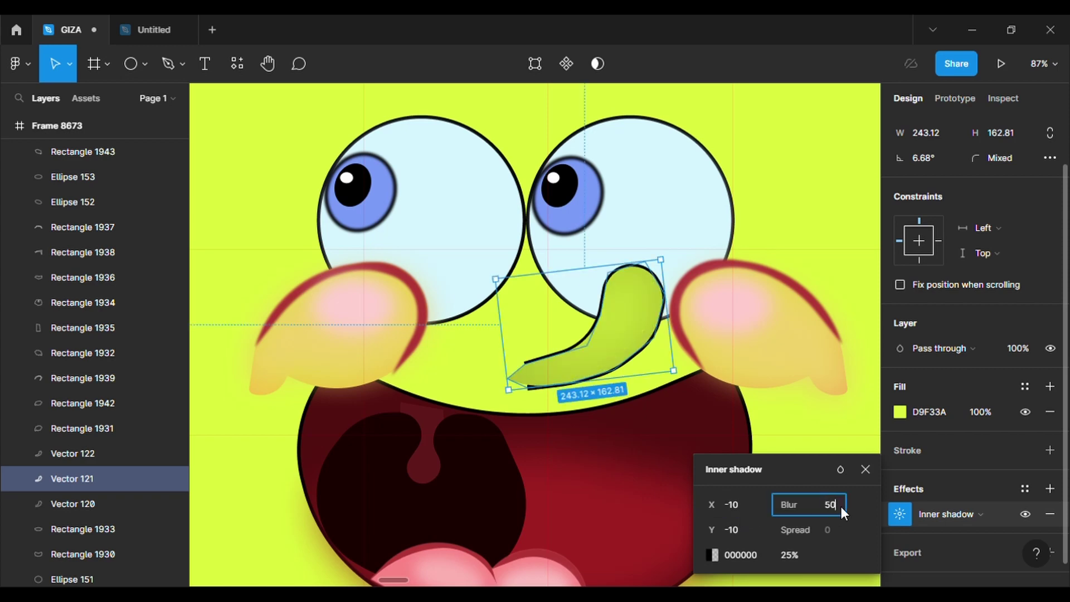
key(Return)
Step: Set the nose's inner shadow blur to 10
click(841, 507)
text(10)
key(Return)
Step: Change the nose's inner shadow colour to dark olive 4D4F00, keeping 25% opacity
click(712, 554)
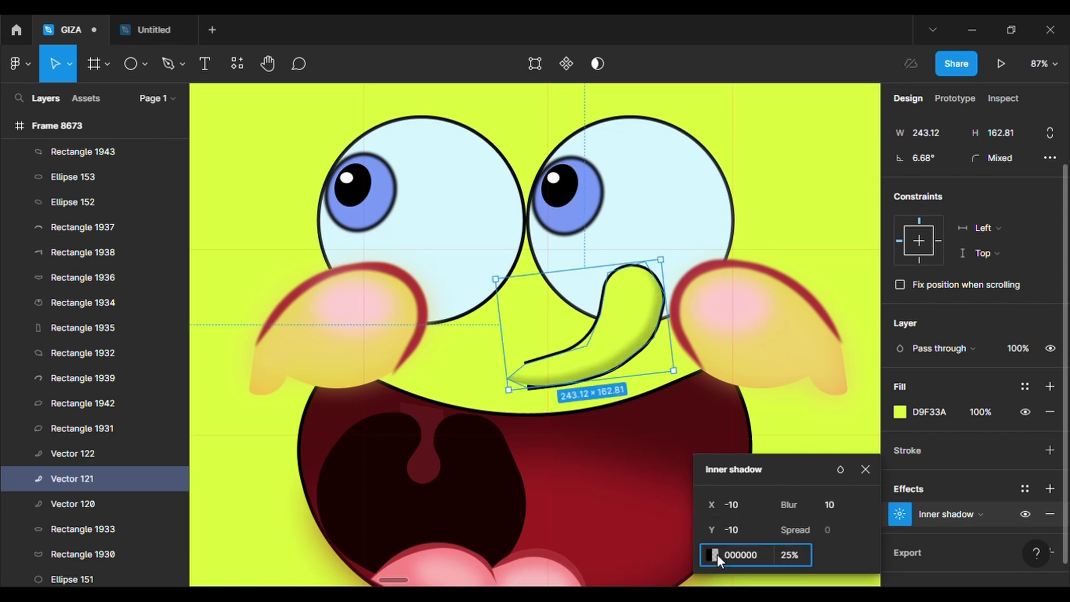
click(574, 402)
drag(613, 177, 392, 193)
click(443, 232)
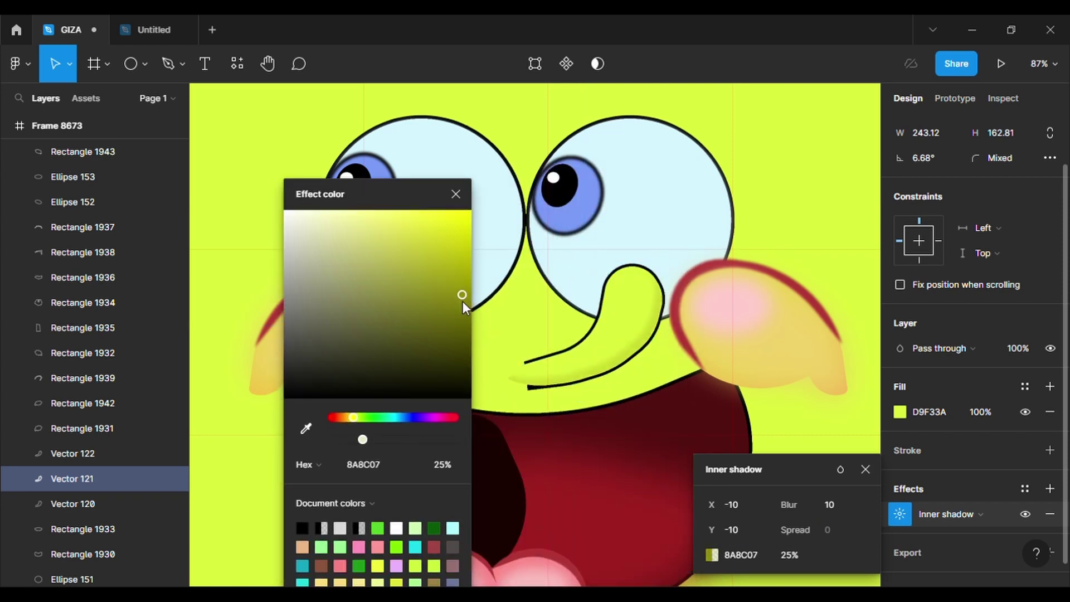
drag(463, 302, 459, 235)
drag(469, 319, 472, 344)
Step: Set the X offset of the nose's inner shadow to -20
click(747, 510)
text(-20)
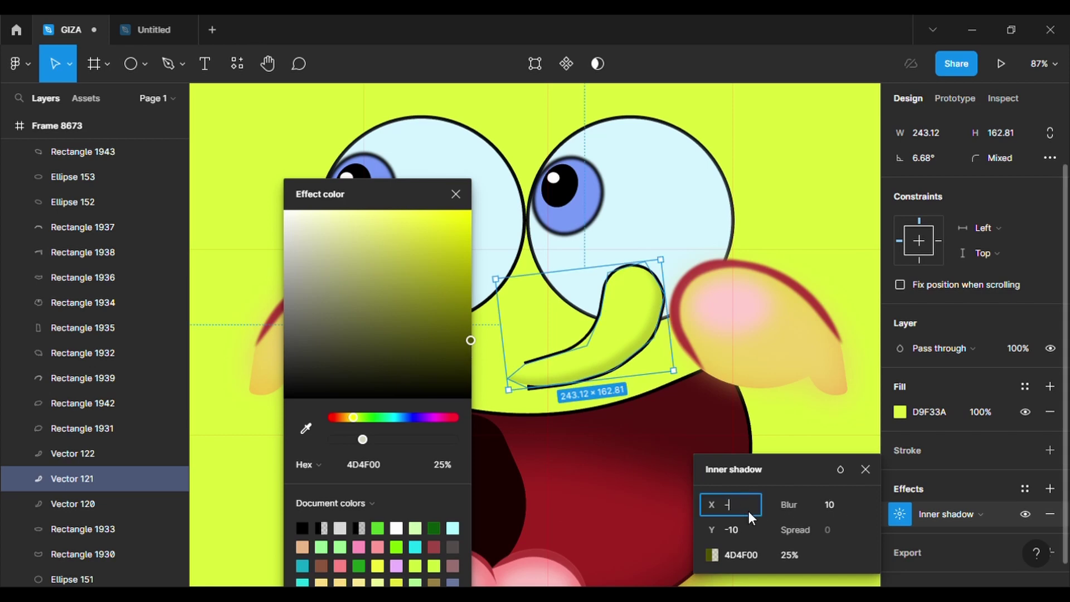
key(Return)
click(843, 307)
Step: Extend the lower end of the nose's black outline with one extra Pen point so it reaches the tip of the shading
scroll(489, 410, up, 1)
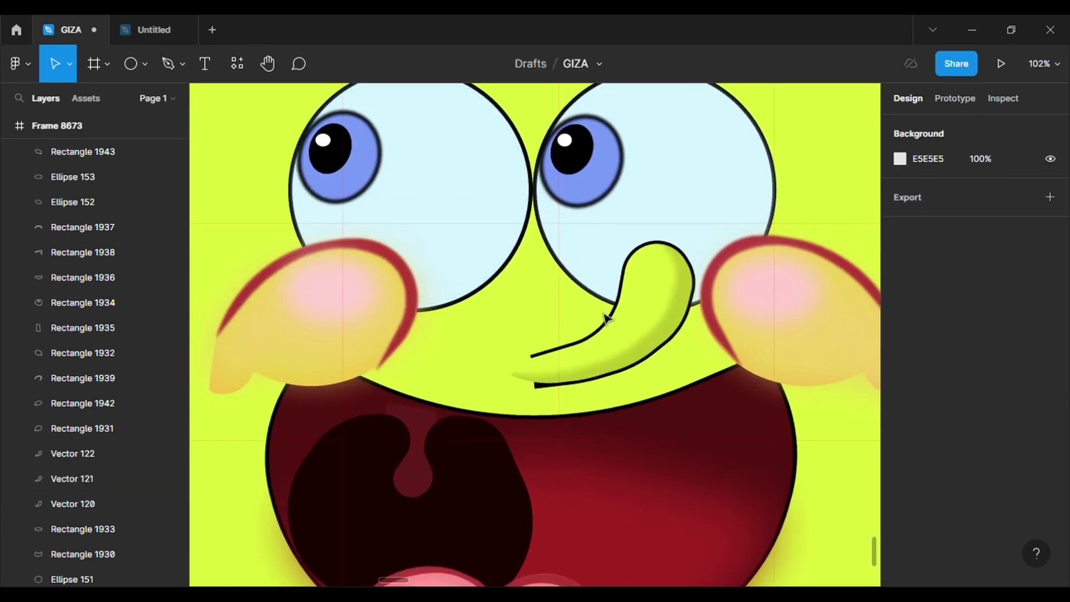
double_click(587, 389)
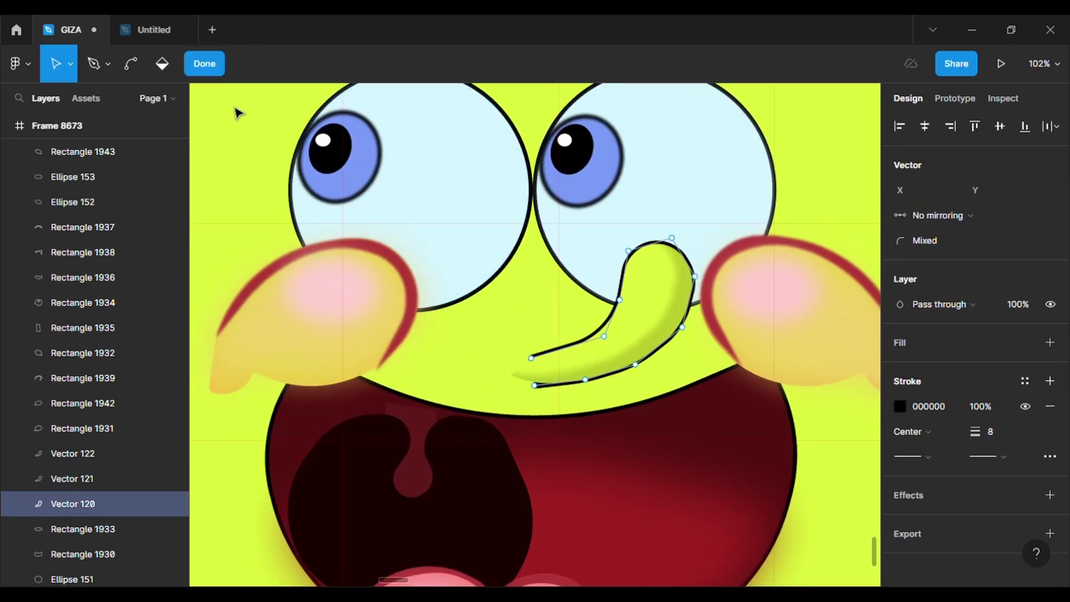
click(95, 63)
click(535, 386)
click(501, 374)
key(Return)
double_click(545, 393)
click(532, 389)
key(Escape)
key(Escape)
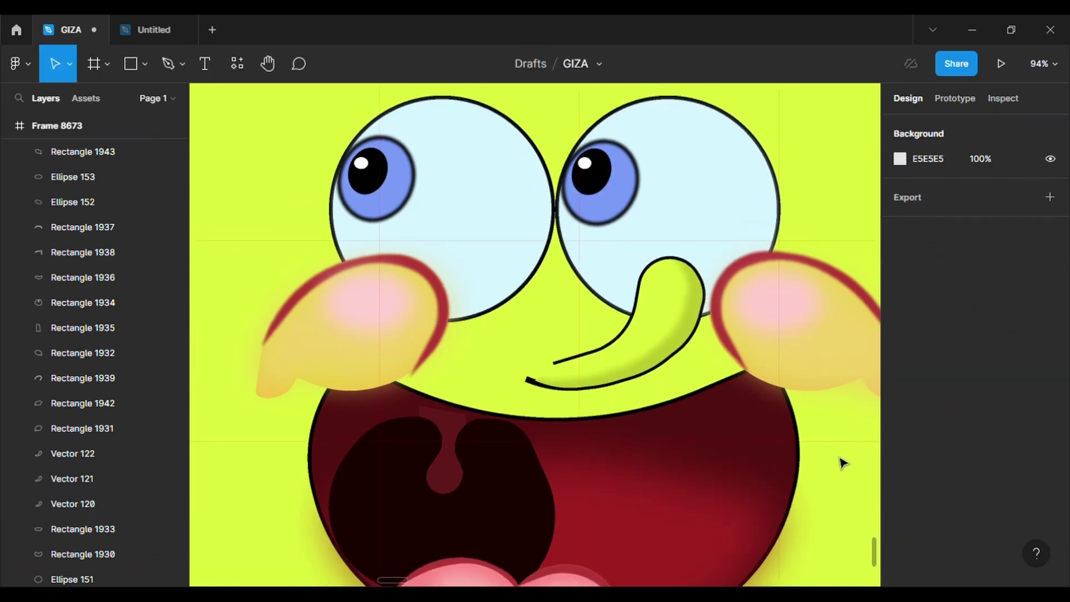
Step: Draw a highlight ellipse of about 40 × 29 on the upper part of the nose, tilted about 47°
click(145, 64)
click(172, 162)
scroll(699, 262, up, 5)
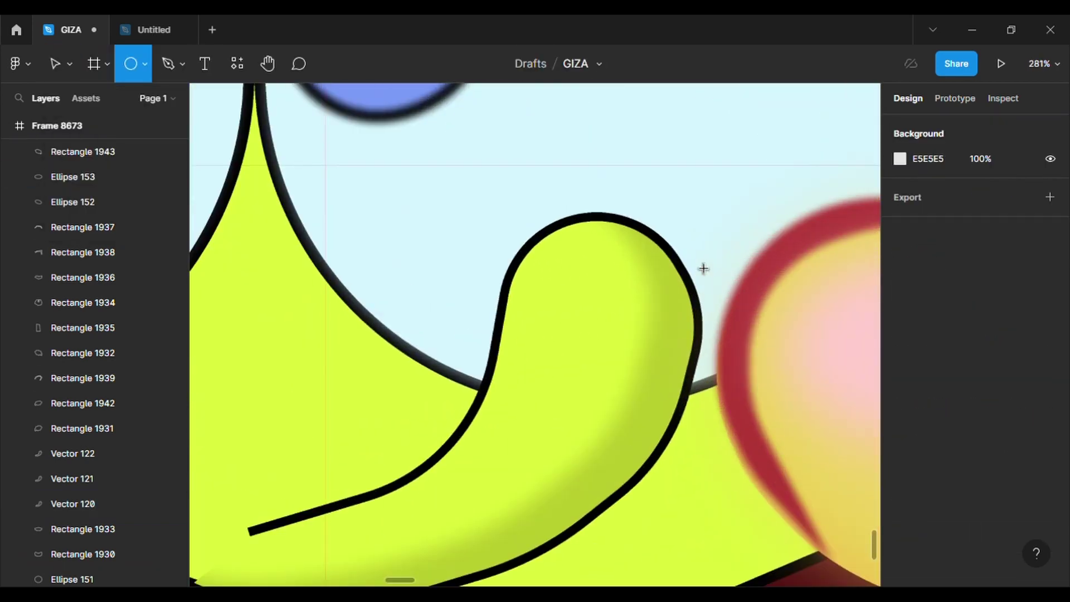
mouse_move(527, 259)
mouse_down()
mouse_move(615, 323)
mouse_move(648, 284)
mouse_up()
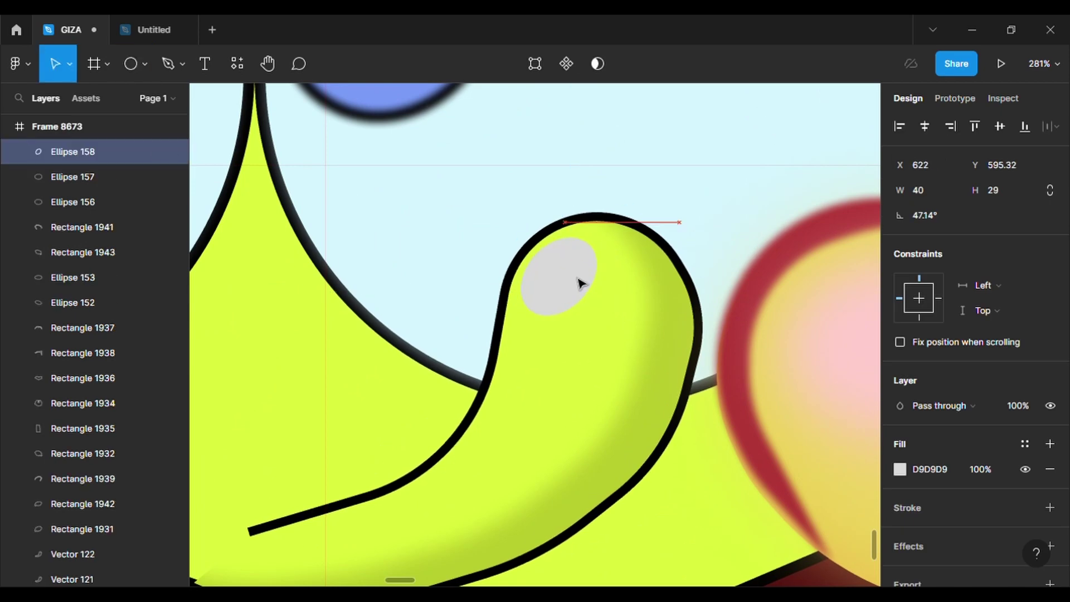
Step: Fill the nose highlight ellipse with off-white FAF6F6
click(900, 469)
click(697, 201)
drag(697, 202, 696, 196)
Step: Add a layer blur effect to the nose highlight ellipse
scroll(940, 490, down, 2)
click(941, 495)
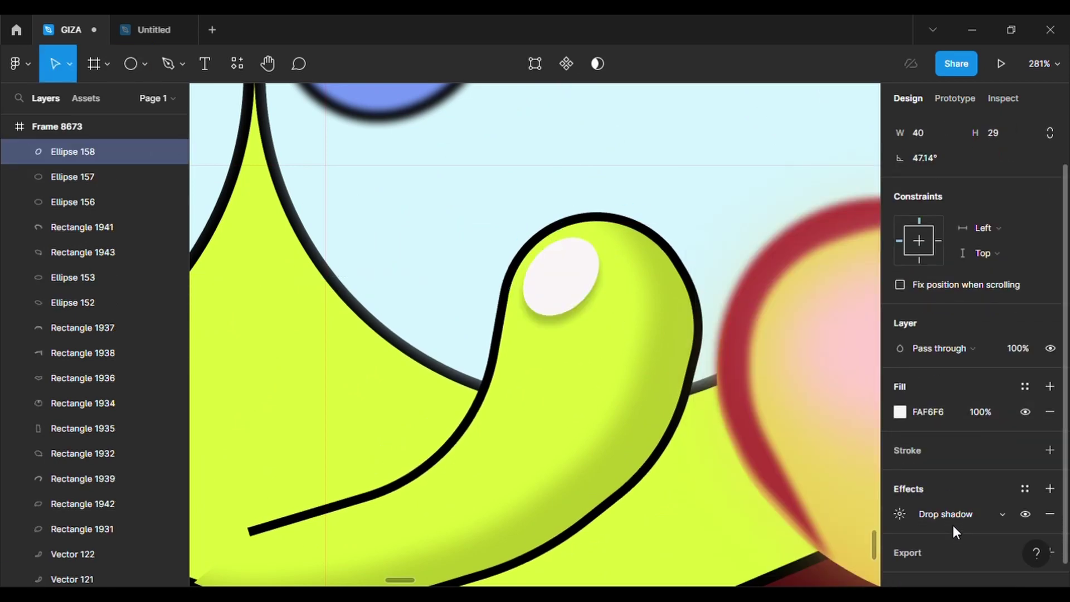
click(953, 519)
click(950, 534)
Step: Try layer blur values of 10 and 50 on the nose highlight
click(899, 513)
text(10)
key(Return)
click(734, 557)
text(50)
key(Return)
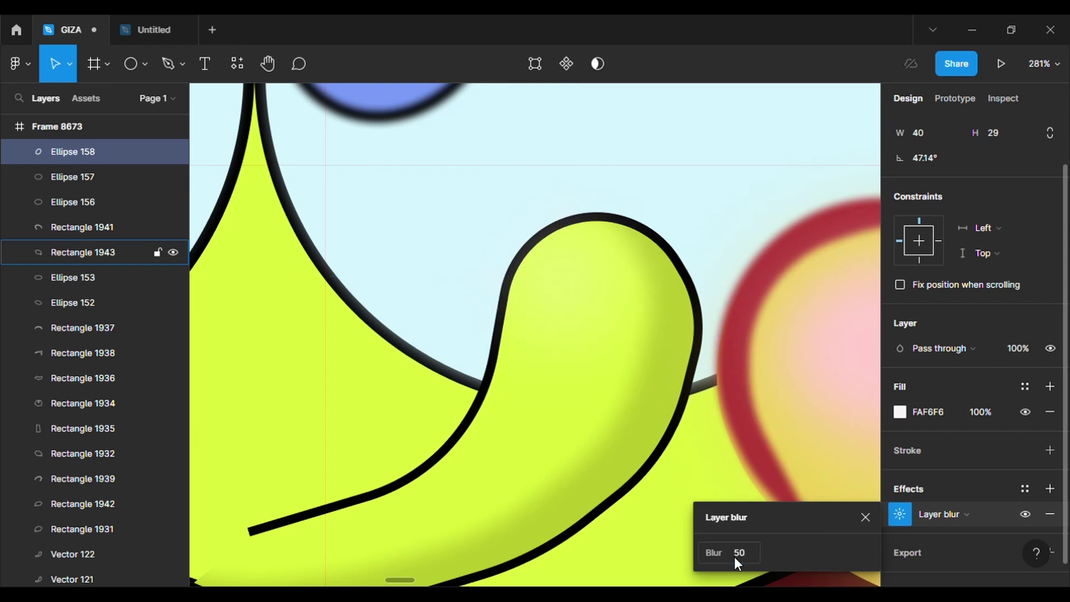
Step: Set the nose highlight's layer blur to 20
click(734, 557)
text(20)
key(Return)
scroll(717, 400, down, 5)
click(749, 262)
Step: Enlarge the nose highlight ellipse to about 48 × 40 so it covers the rounded nose end
scroll(752, 267, up, 3)
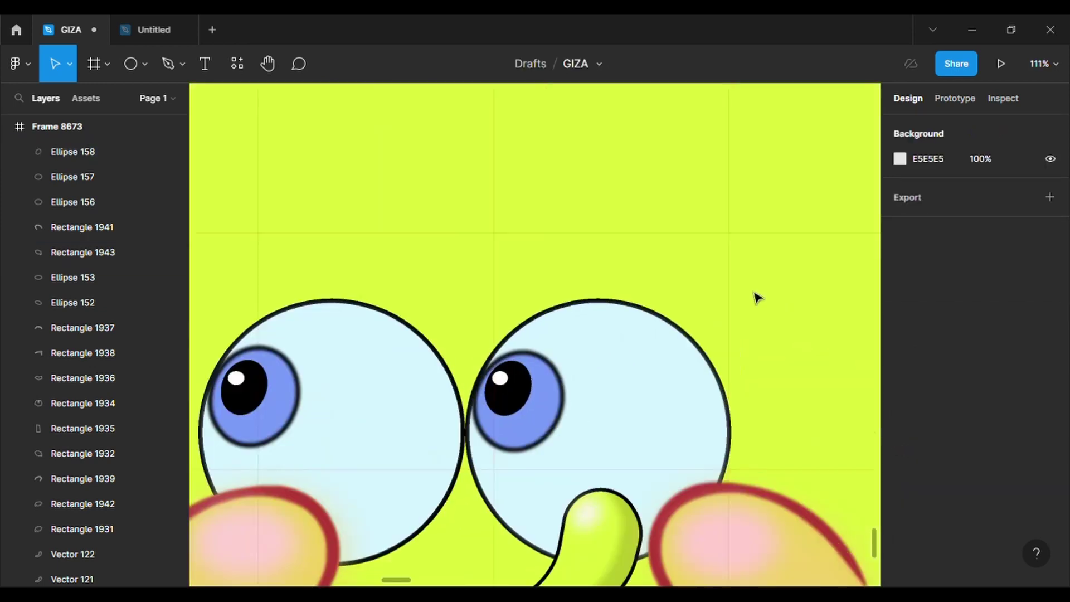
scroll(755, 297, down, 5)
click(575, 231)
drag(579, 265, 578, 274)
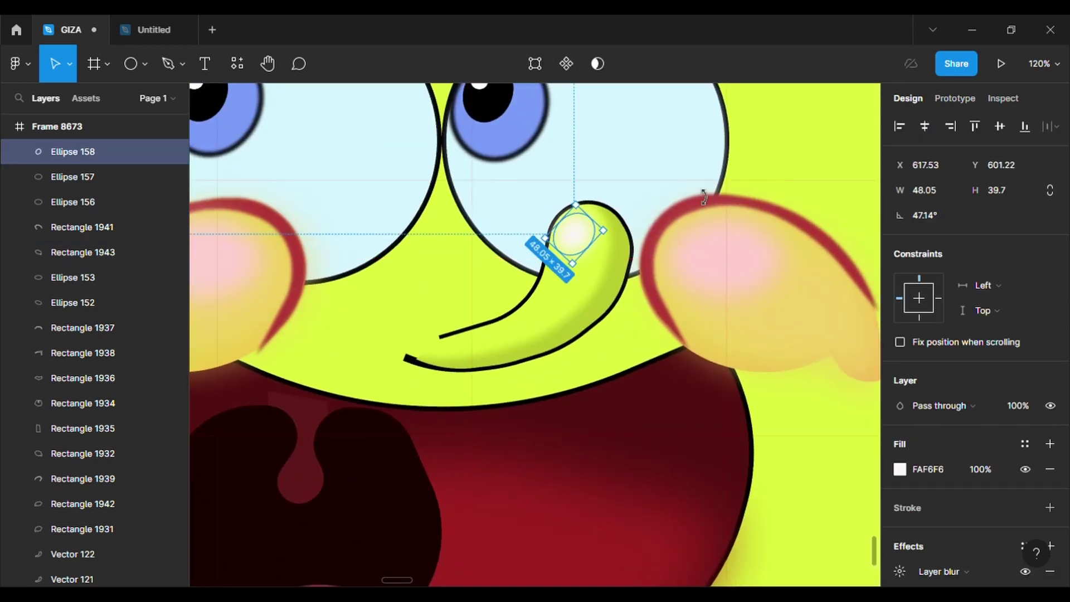
click(776, 159)
scroll(776, 160, down, 5)
scroll(777, 160, up, 2)
scroll(779, 160, right, 3)
click(521, 329)
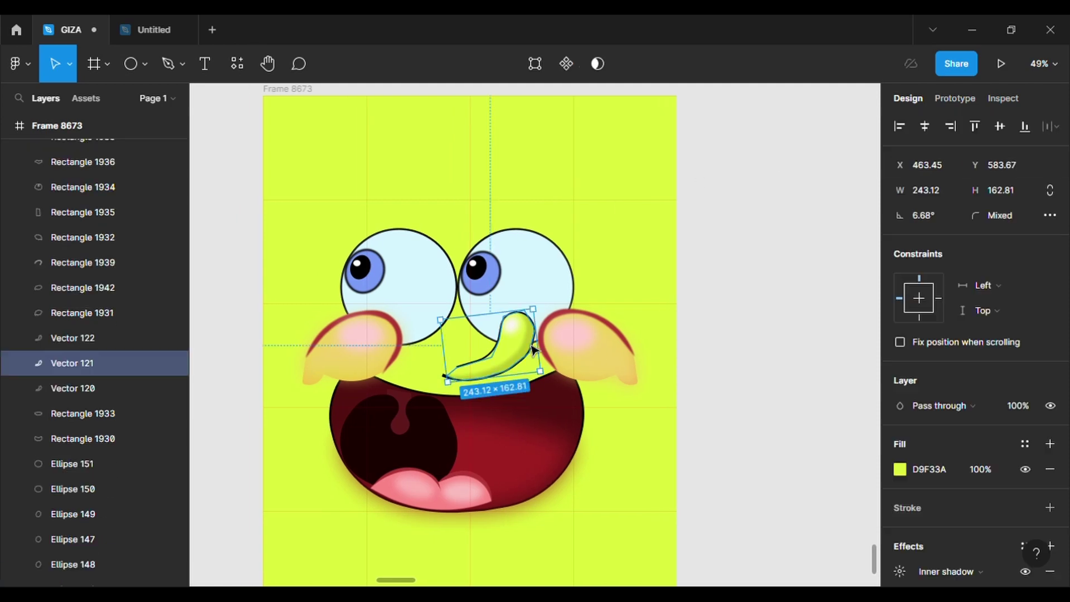
scroll(527, 390, up, 5)
key(Return)
click(488, 357)
key(ctrl)
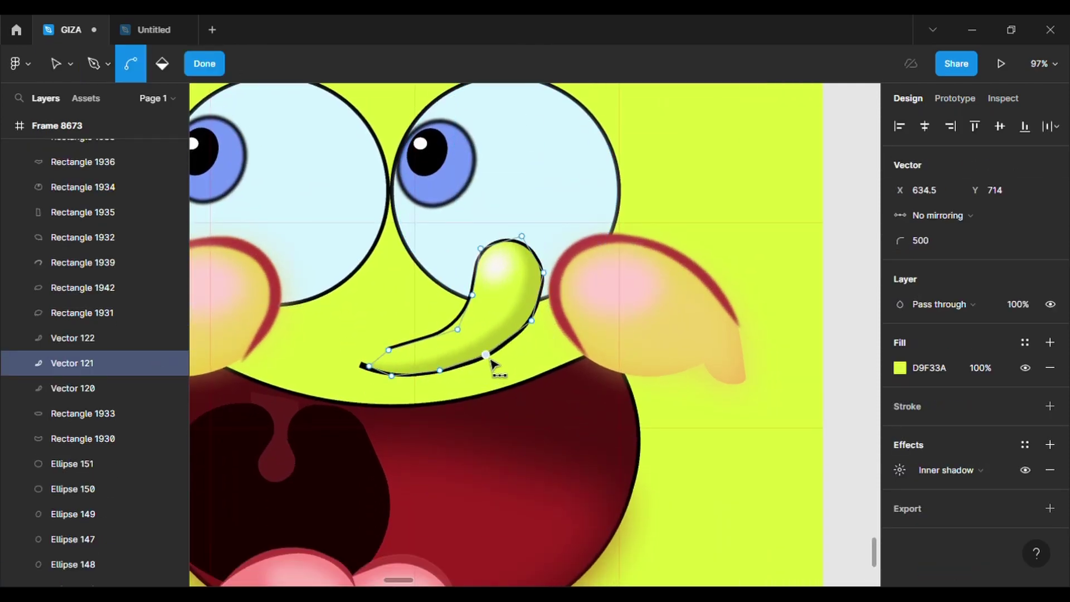
Step: Bring the nose's black outline in front of all other layers and set its stroke weight to 5
click(363, 370)
click(705, 426)
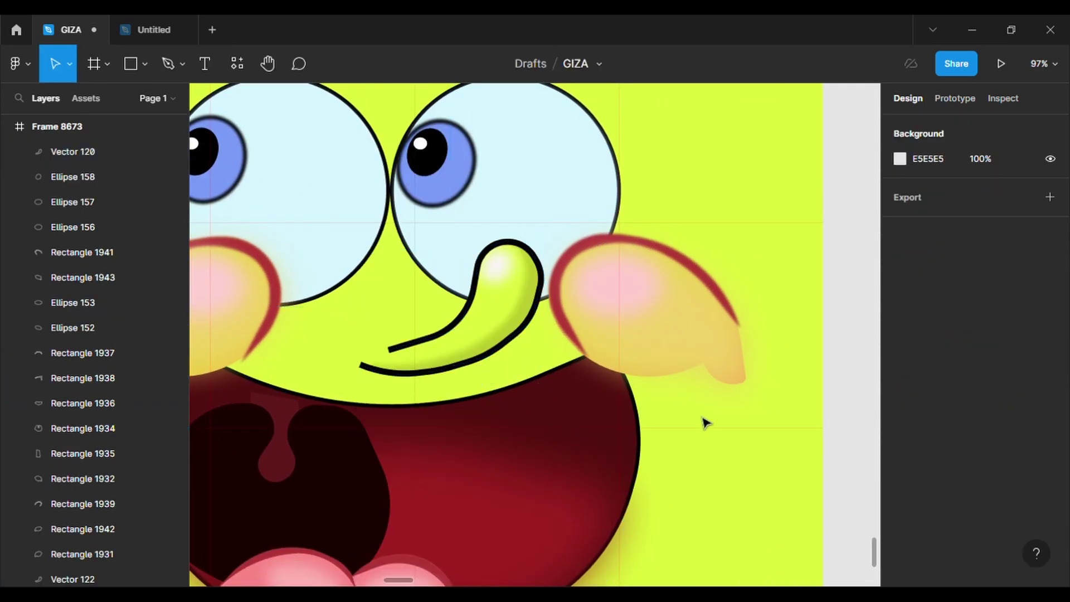
scroll(704, 425, down, 2)
click(564, 345)
click(1010, 532)
text(5)
key(Return)
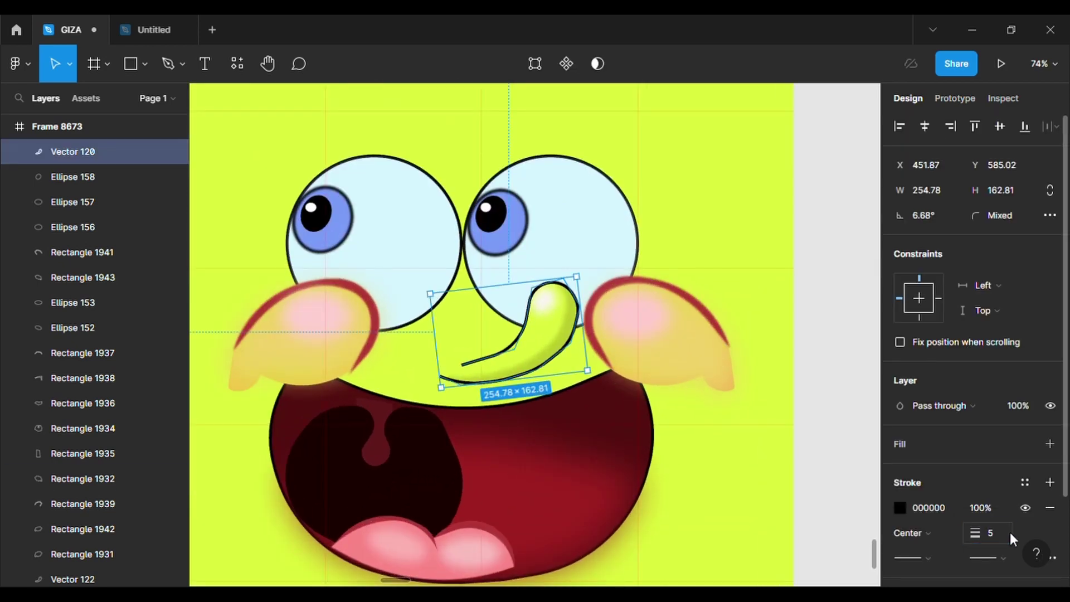
click(810, 462)
Step: Adjust the points on the lower curve of the nose's outline to refine its bend
scroll(590, 394, up, 2)
scroll(594, 392, up, 2)
click(562, 304)
key(Return)
drag(505, 361, 509, 368)
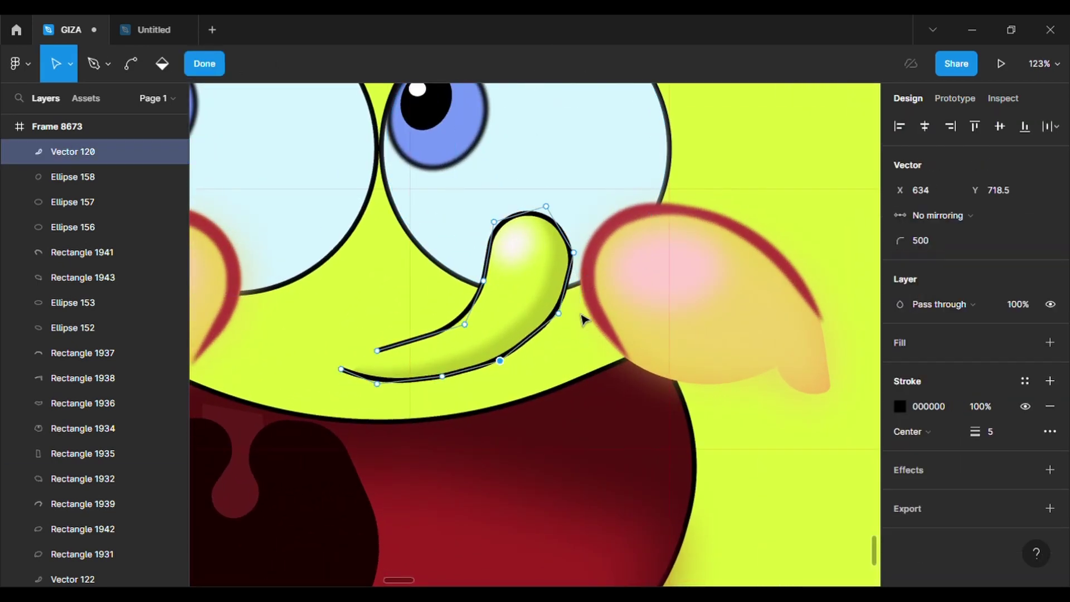
click(559, 313)
double_click(812, 490)
scroll(812, 491, down, 6)
scroll(813, 491, up, 1)
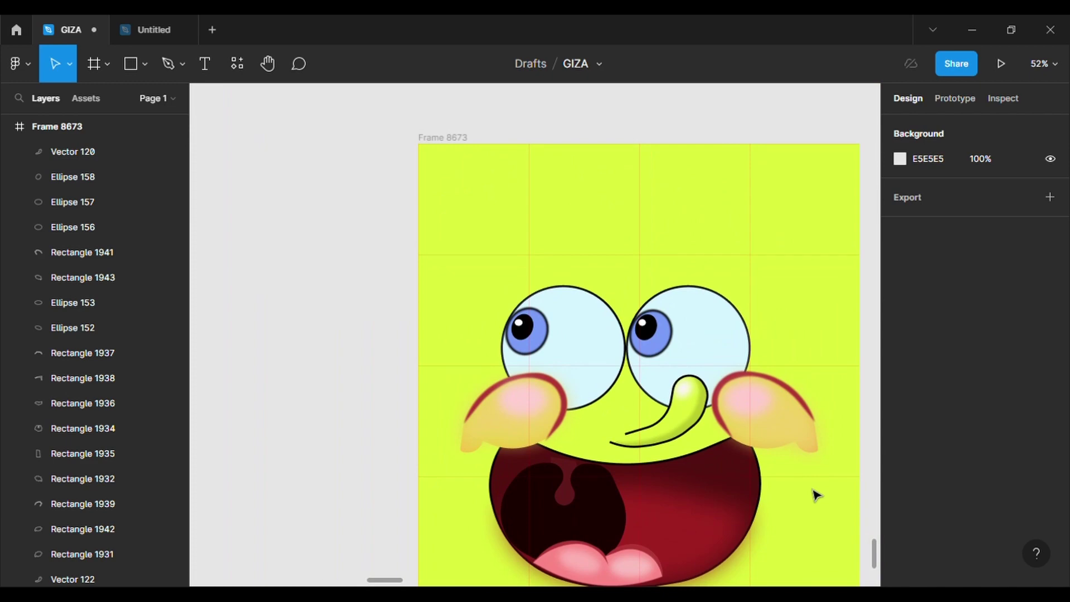
scroll(814, 494, right, 3)
scroll(814, 495, left, 2)
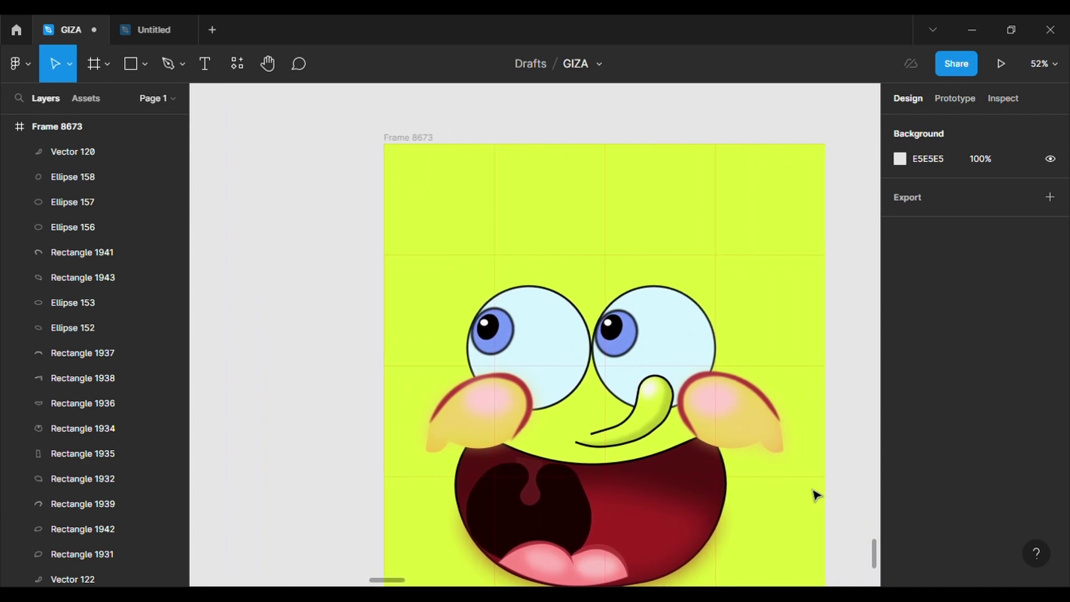
scroll(813, 494, down, 1)
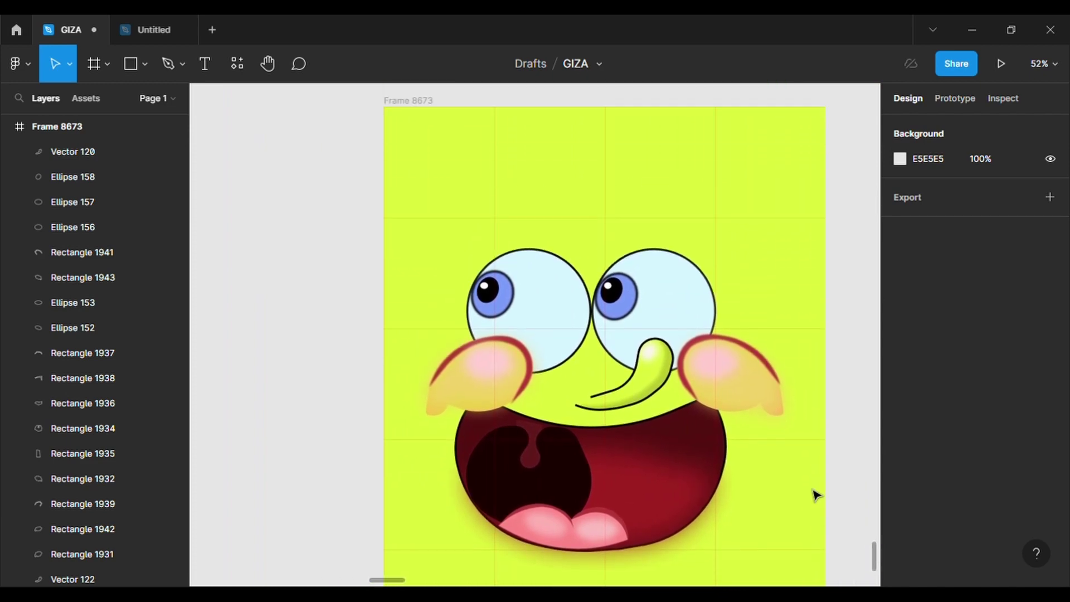
Step: Draw a grey rectangle about 101 × 119 in the upper middle of the mouth, just beneath the upper lip line
click(148, 73)
click(135, 106)
scroll(597, 449, up, 5)
scroll(599, 460, down, 3)
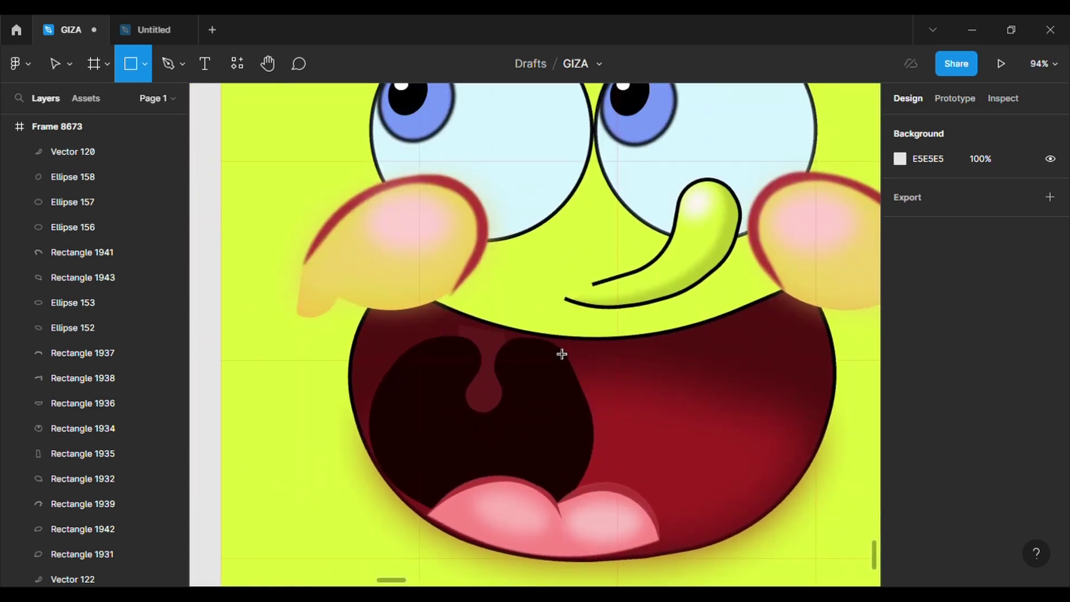
mouse_move(556, 334)
mouse_down()
mouse_move(641, 460)
mouse_move(630, 420)
mouse_up()
drag(611, 402, 561, 401)
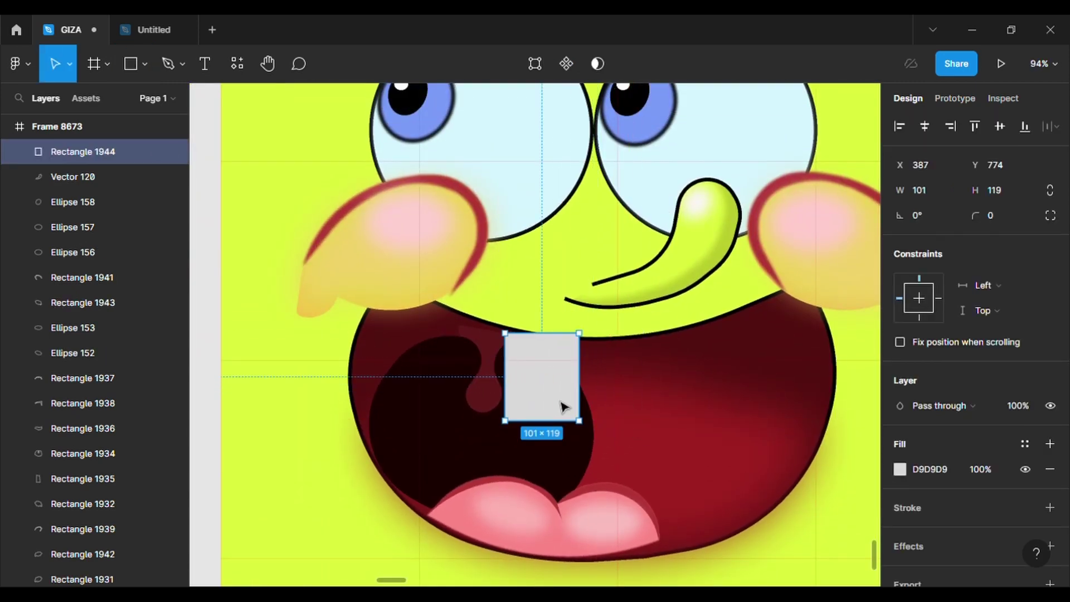
Step: Move the rectangle's four corner points to form a tooth that is narrower along the lip and wider below
scroll(560, 386, up, 3)
click(536, 63)
drag(604, 291, 632, 299)
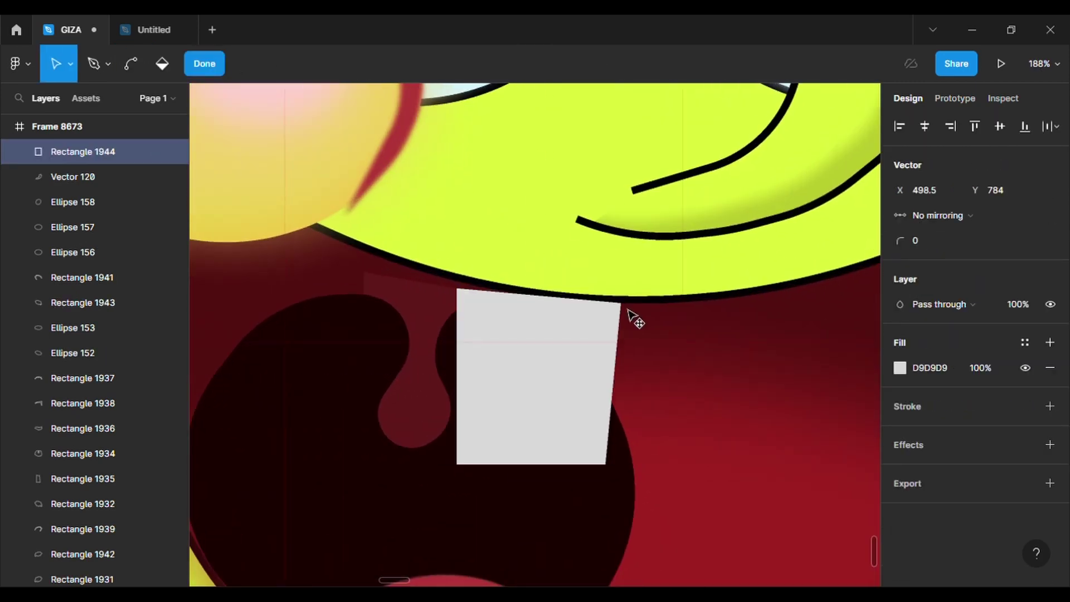
drag(456, 292, 550, 299)
drag(605, 464, 640, 464)
drag(456, 464, 529, 465)
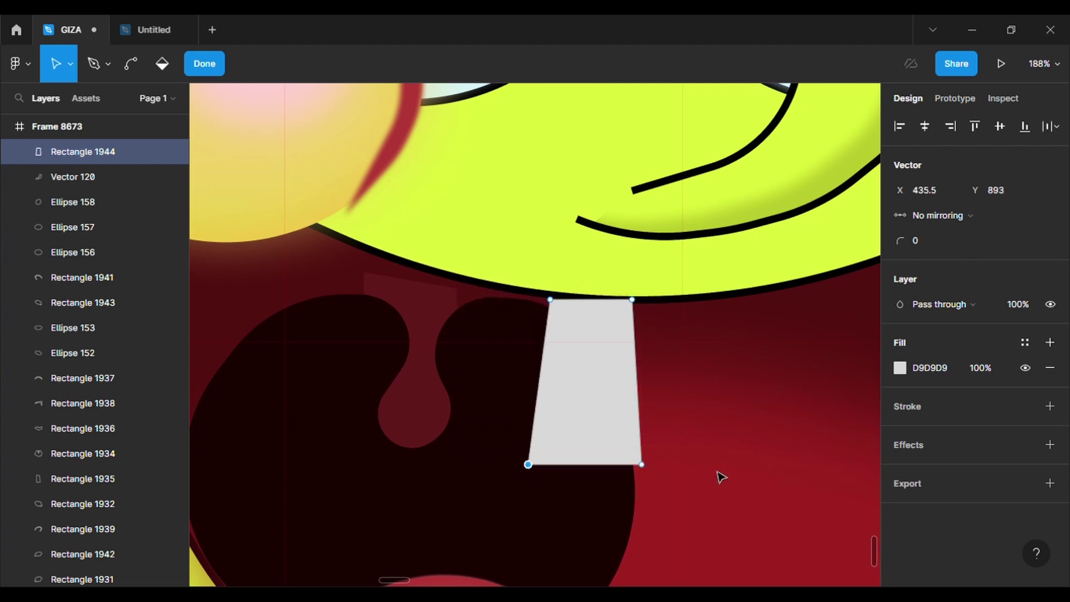
Step: Try to bring the dark red mouth shape in front of all other layers and remove its fill
scroll(715, 473, down, 4)
double_click(707, 397)
key(ctrl+v)
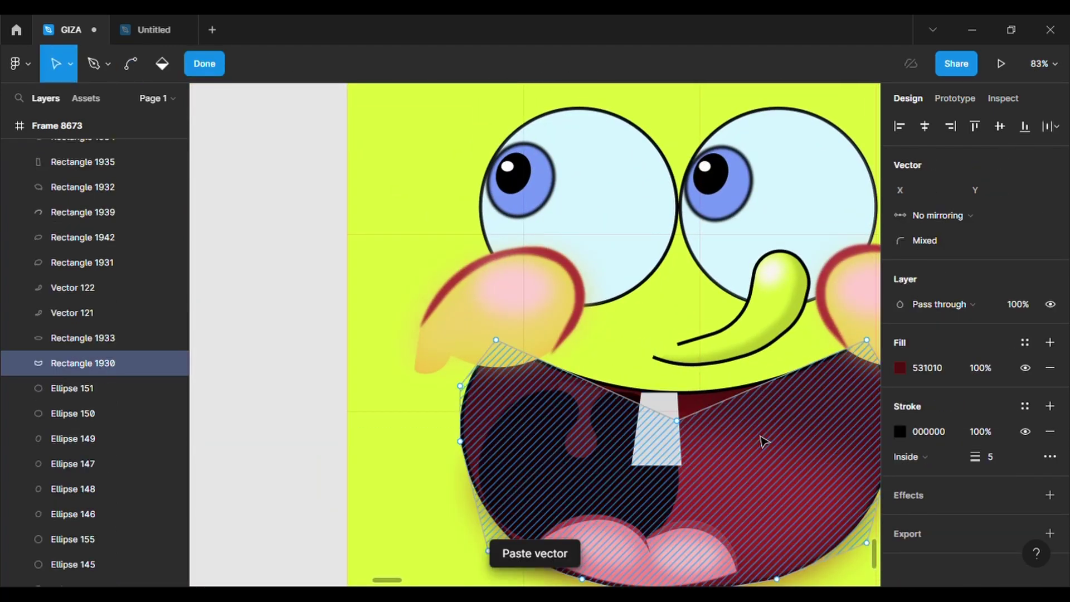
right_click(75, 369)
right_click(45, 372)
click(19, 363)
right_click(134, 375)
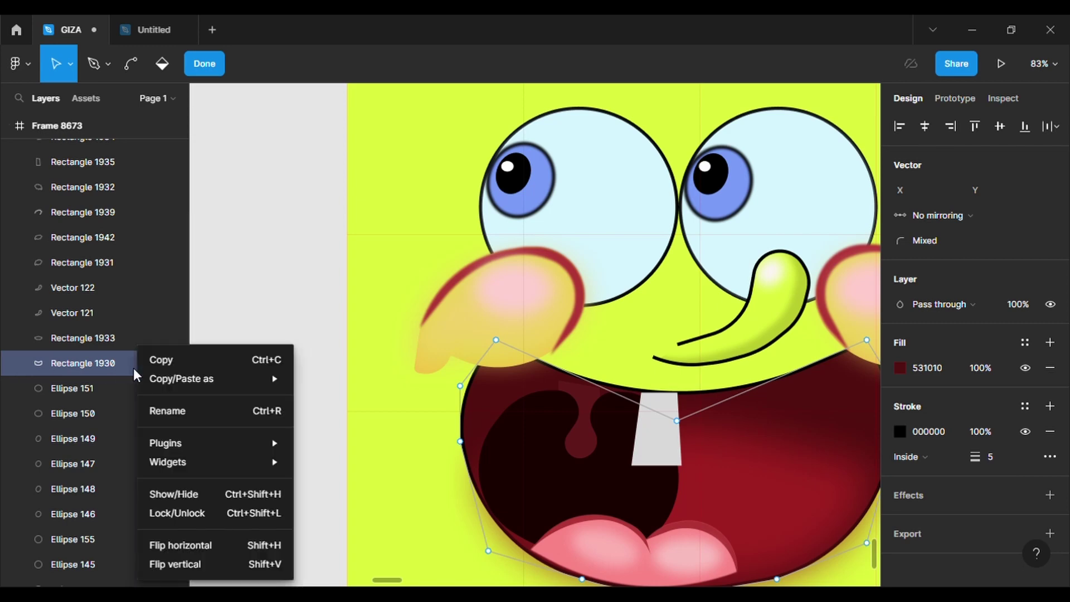
click(116, 369)
right_click(501, 406)
key(Escape)
right_click(493, 384)
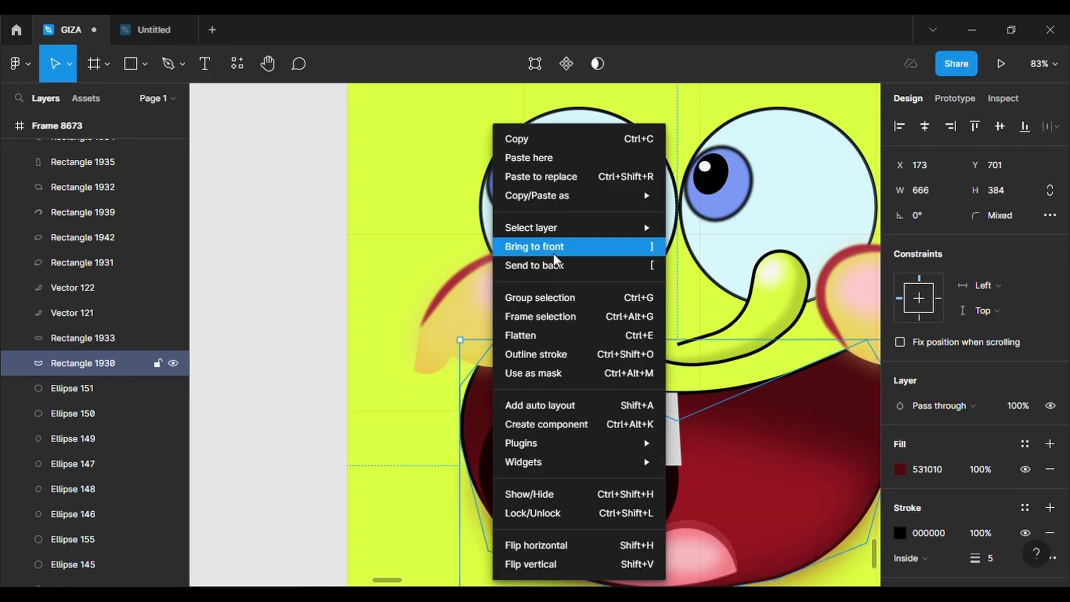
click(554, 247)
click(1049, 470)
key(ctrl+z)
key(ctrl+z)
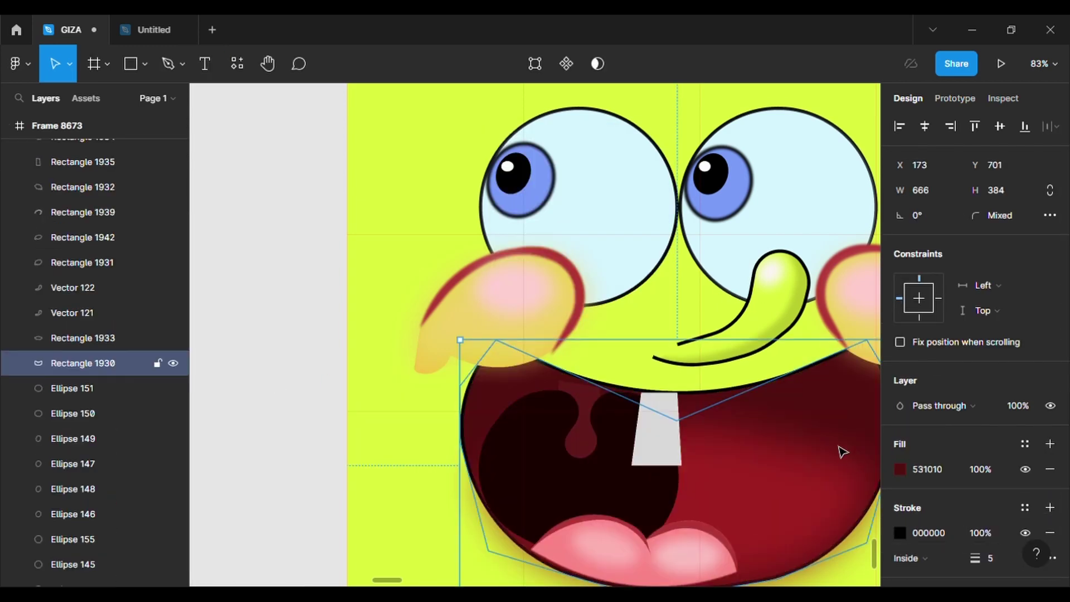
Step: Duplicate the mouth shape in front of the tooth, lock the copy and remove its fill so only the black outline remains
key(ctrl+v)
right_click(159, 370)
click(218, 223)
click(157, 152)
click(1049, 470)
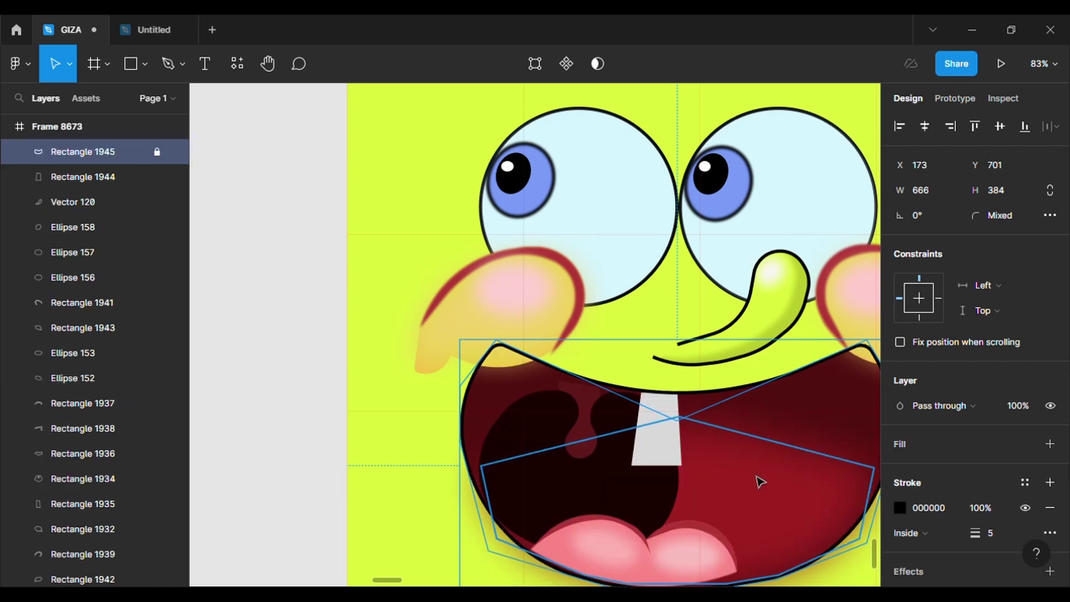
Step: Bring the left cheek's shapes in front of the mouth outline
ctrl+scroll(761, 437, up, 3)
click(221, 294)
drag(221, 293, 324, 248)
right_click(324, 249)
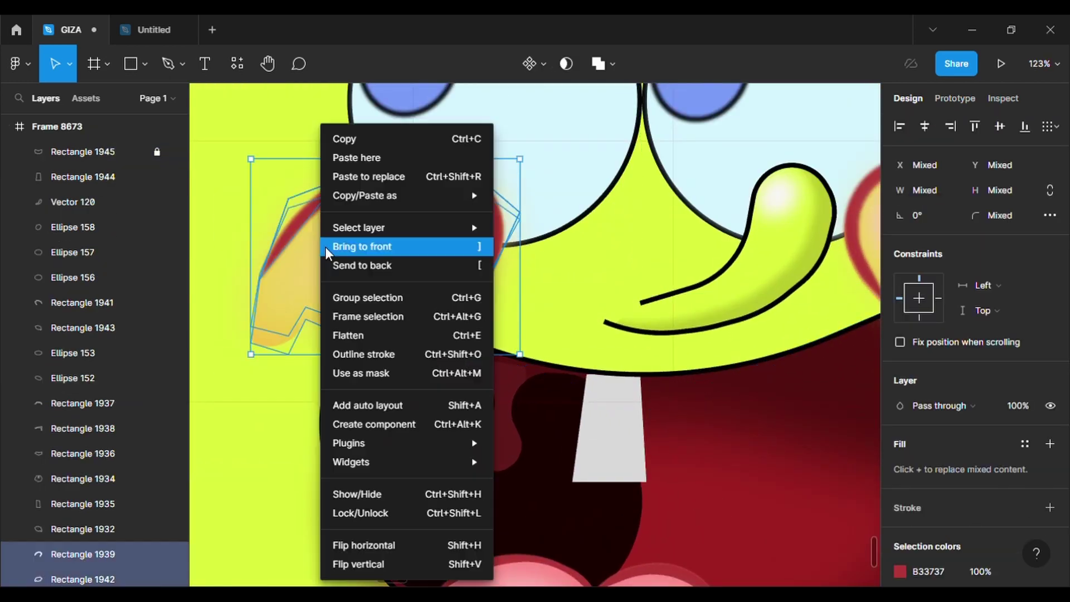
click(362, 255)
click(593, 292)
Step: Bring the right cheek's shapes in front of the mouth outline
ctrl+scroll(593, 293, down, 3)
scroll(593, 292, right, 1)
drag(805, 184, 840, 331)
right_click(817, 261)
click(852, 255)
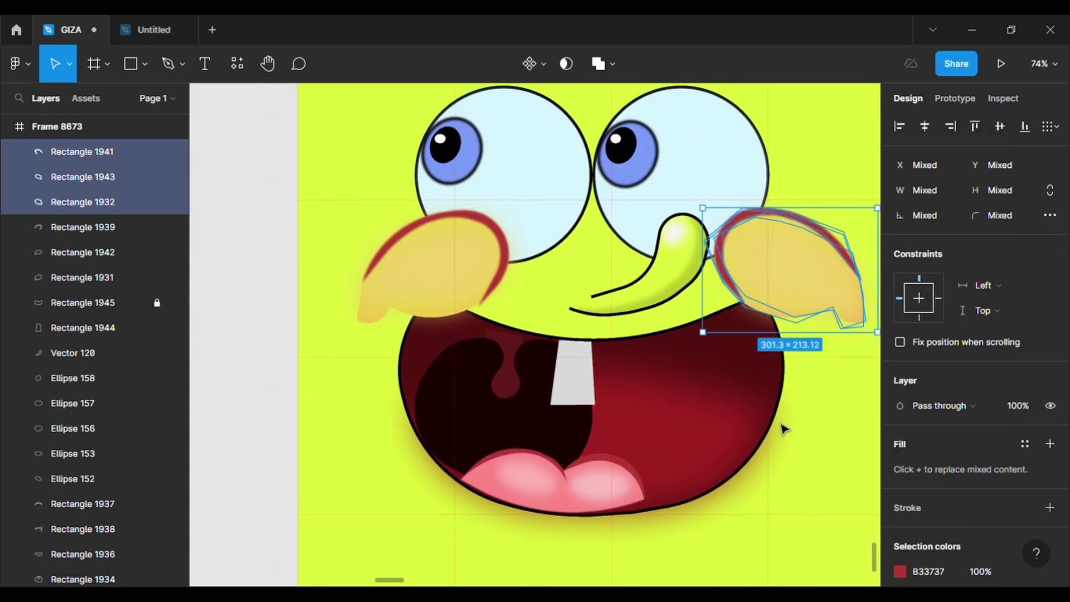
click(780, 429)
click(839, 495)
Step: Reshape the tooth to about 112 × 104 by widening its upper edge and raising its lower corners
ctrl+scroll(587, 362, up, 7)
click(587, 362)
key(Return)
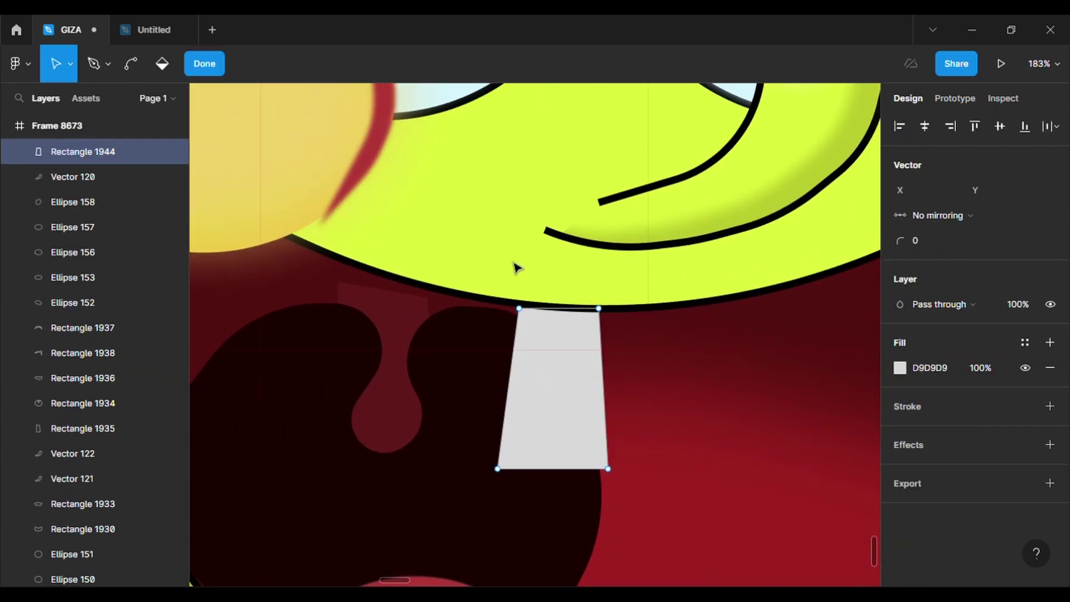
drag(519, 309, 491, 303)
drag(608, 469, 605, 431)
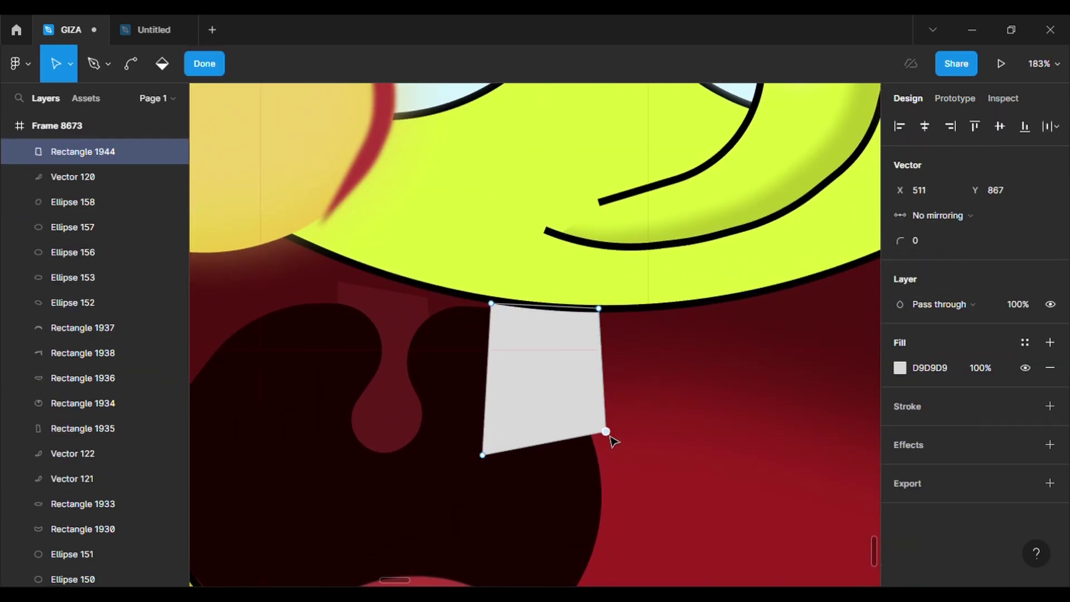
scroll(662, 508, down, 5)
key(Escape)
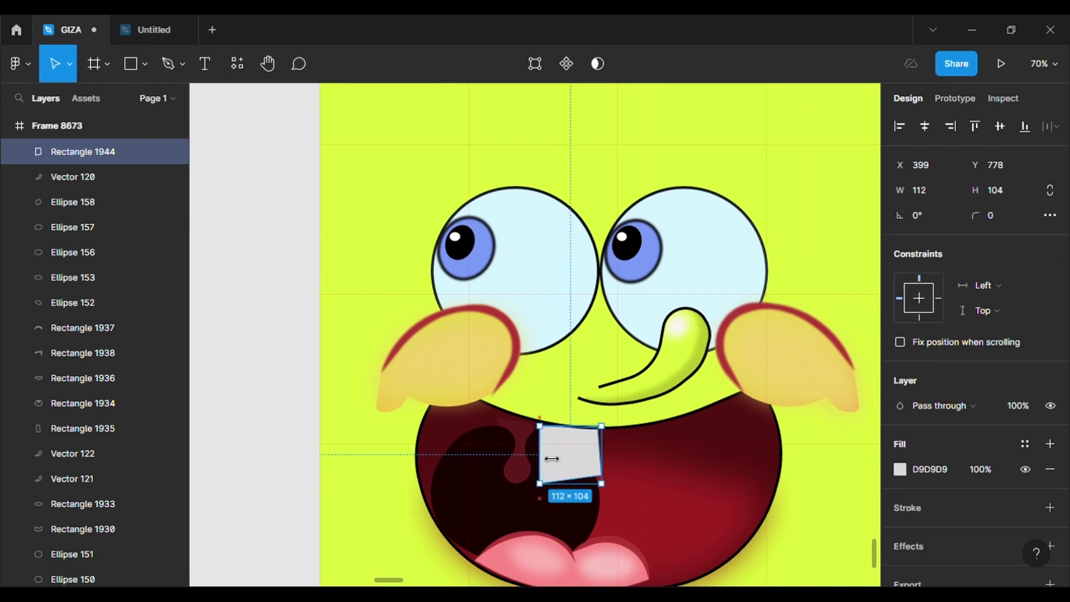
Step: Enlarge the tooth to about 120.88 × 115.5 and add a point on its top edge so it follows the lip curve
drag(551, 456, 545, 456)
ctrl+scroll(632, 471, up, 3)
double_click(526, 438)
drag(485, 406, 486, 401)
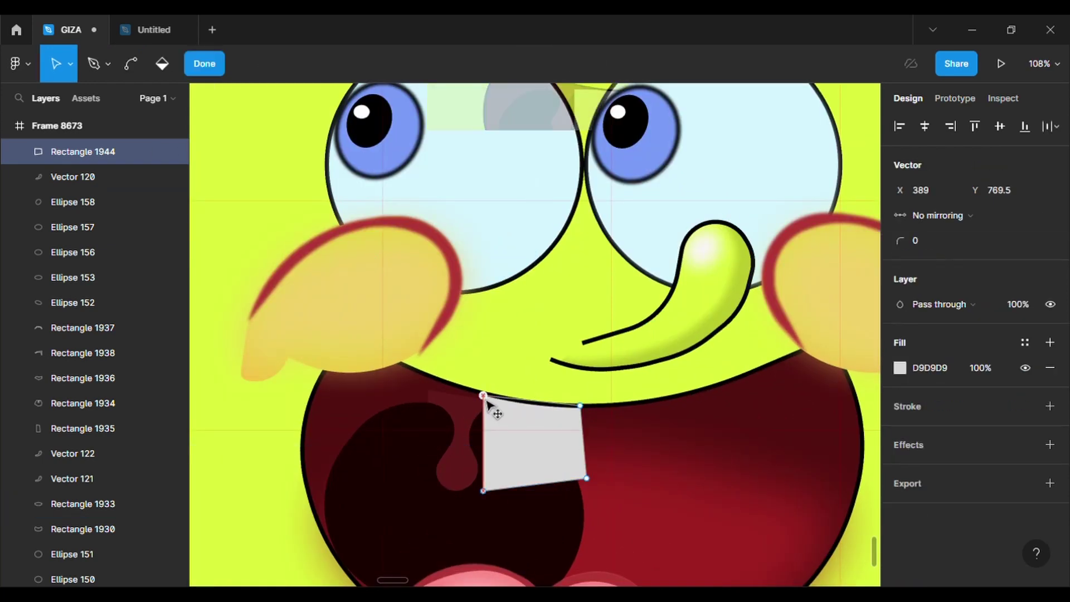
scroll(483, 399, up, 3)
click(474, 384)
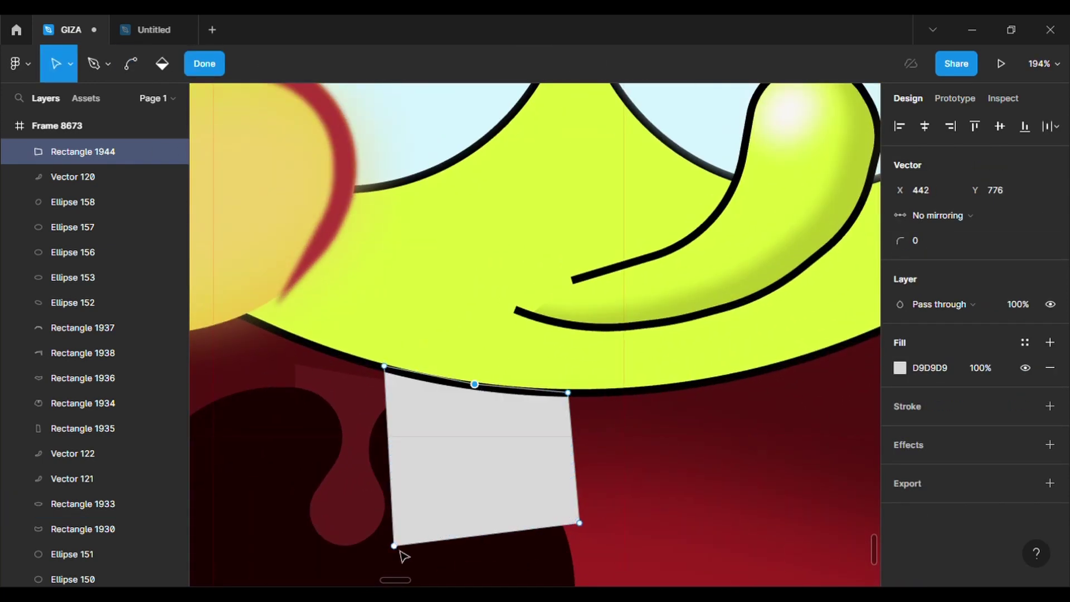
scroll(574, 536, down, 4)
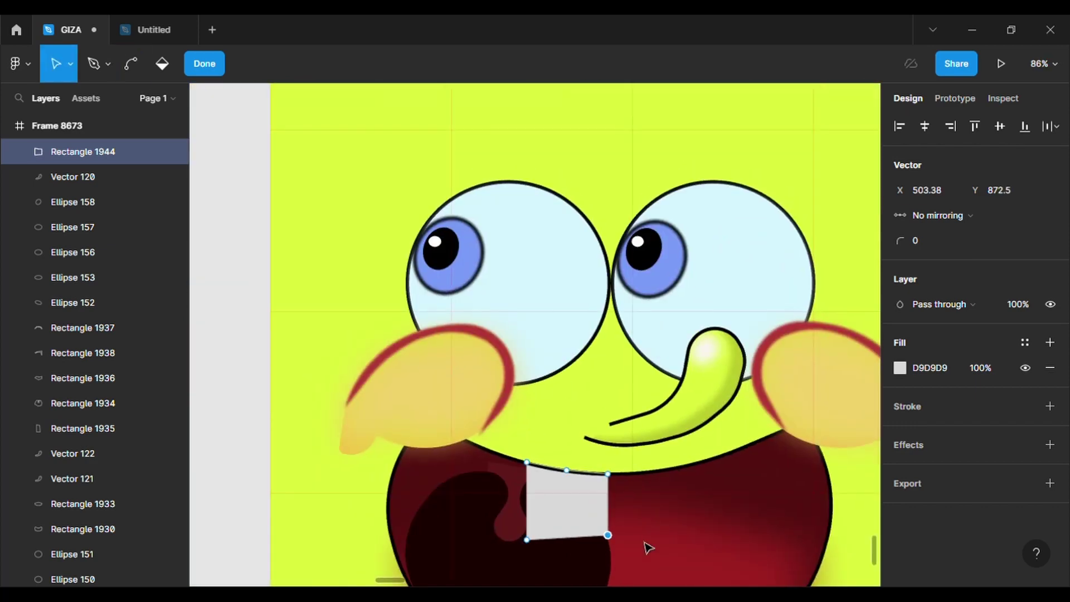
key(Return)
ctrl+scroll(714, 565, down, 3)
scroll(714, 565, down, 2)
ctrl+scroll(714, 565, up, 1)
Step: Try shifting the tooth further right along the upper lip and refitting its points
drag(599, 408, 612, 410)
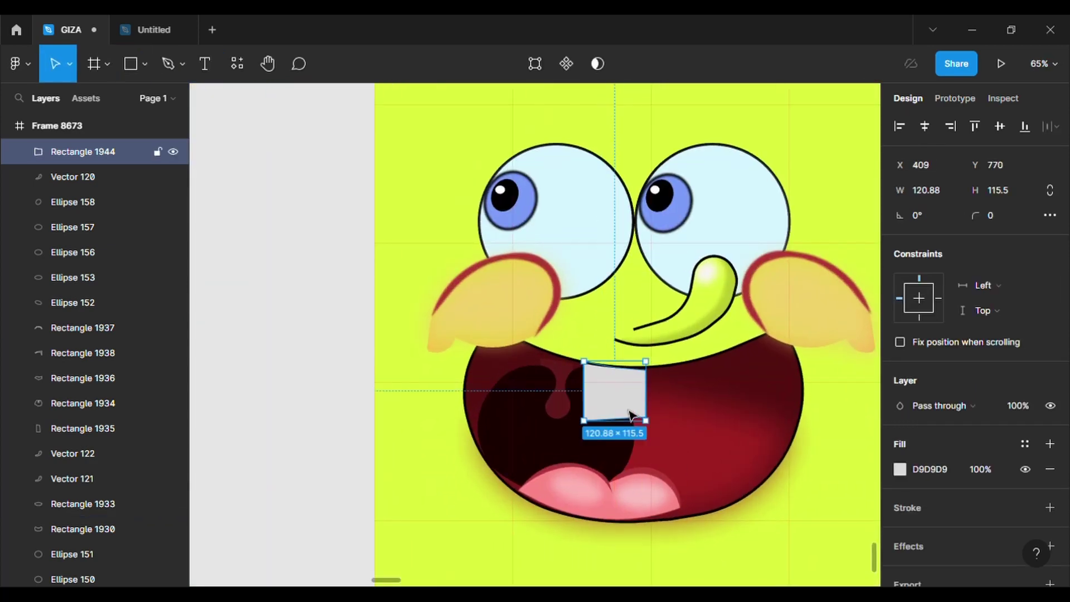
ctrl+scroll(628, 408, up, 4)
click(535, 64)
drag(676, 318, 677, 313)
drag(621, 402, 636, 405)
drag(620, 321, 617, 318)
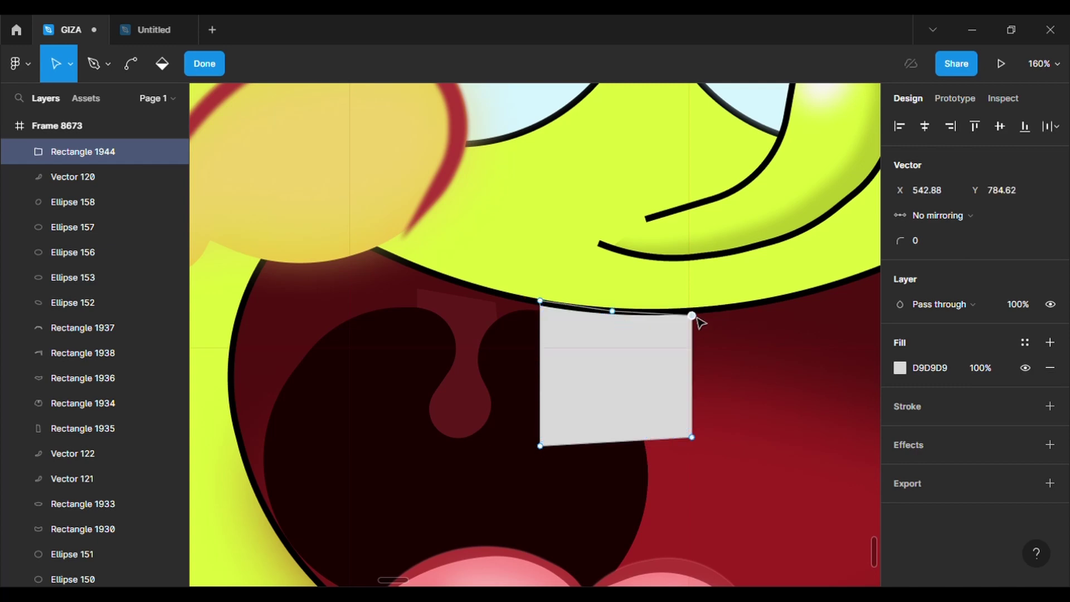
key(Escape)
scroll(760, 388, down, 5)
scroll(759, 389, left, 2)
scroll(760, 388, right, 2)
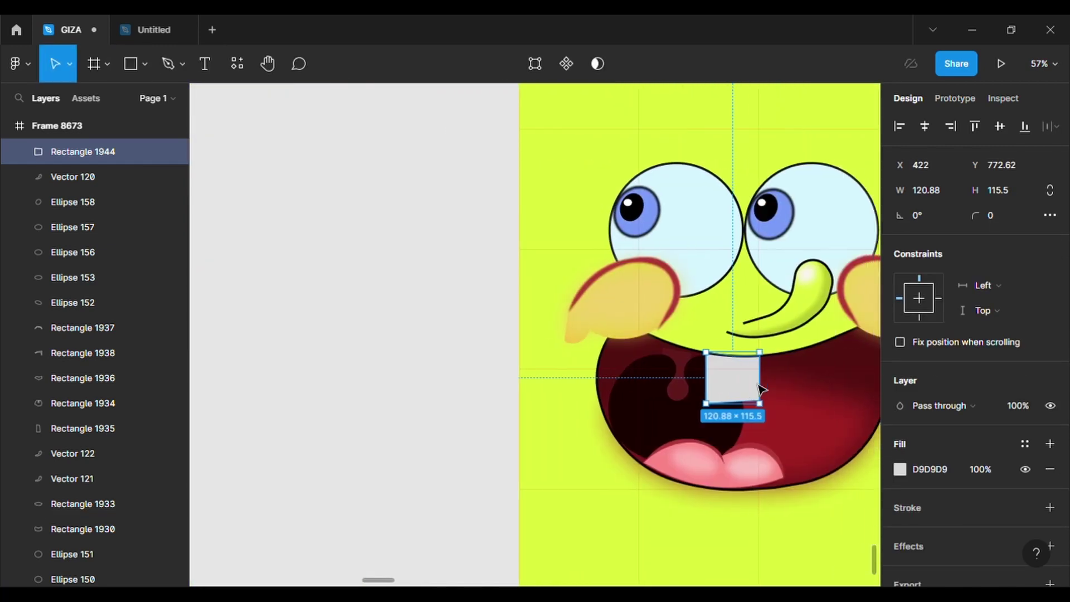
key(ctrl+z)
key(ctrl+z)
Step: Duplicate the tooth, flip the copy horizontally and place it under the lip with a gap to the right of the original
key(ctrl+v)
key(shift+h)
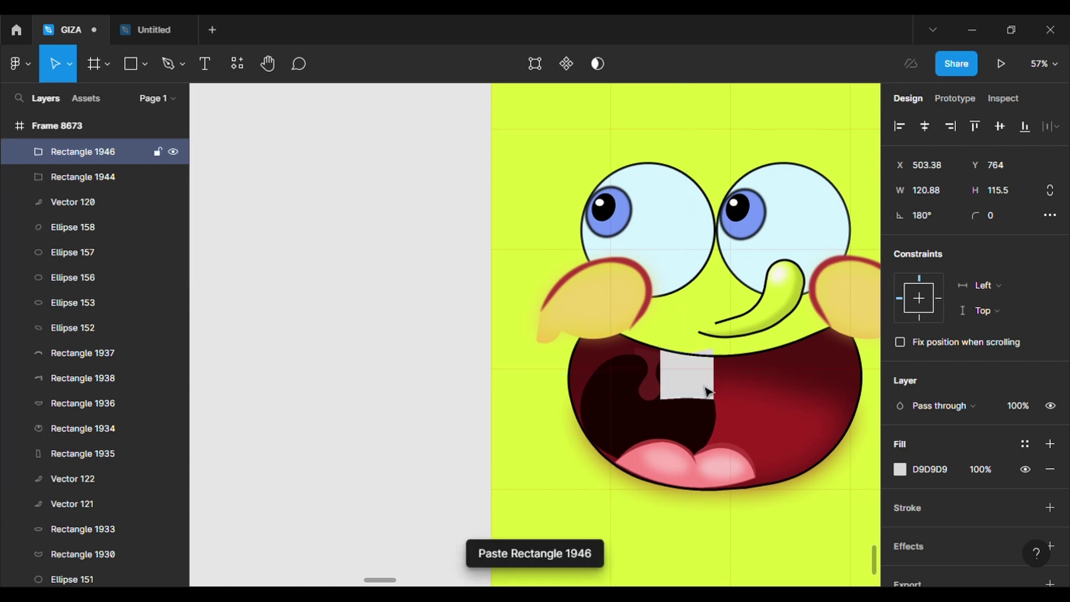
scroll(755, 389, up, 4)
scroll(752, 388, right, 2)
drag(564, 364, 717, 357)
Step: Adjust the right tooth's outer corner points so its top meets the rising lip and its lower edge slants upward
key(Return)
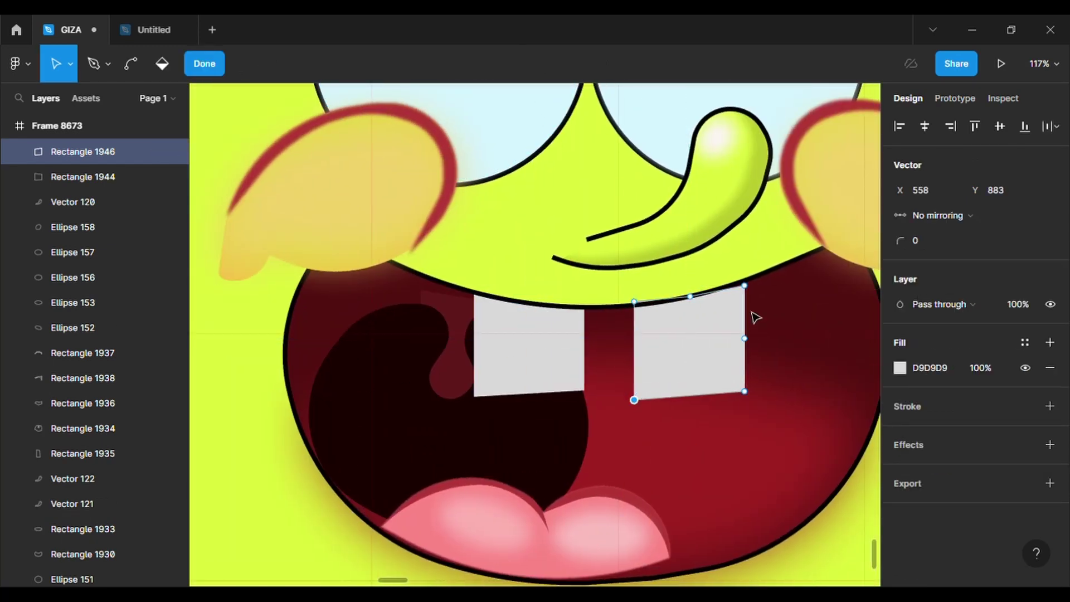
drag(753, 286, 747, 283)
drag(745, 392, 741, 383)
click(635, 401)
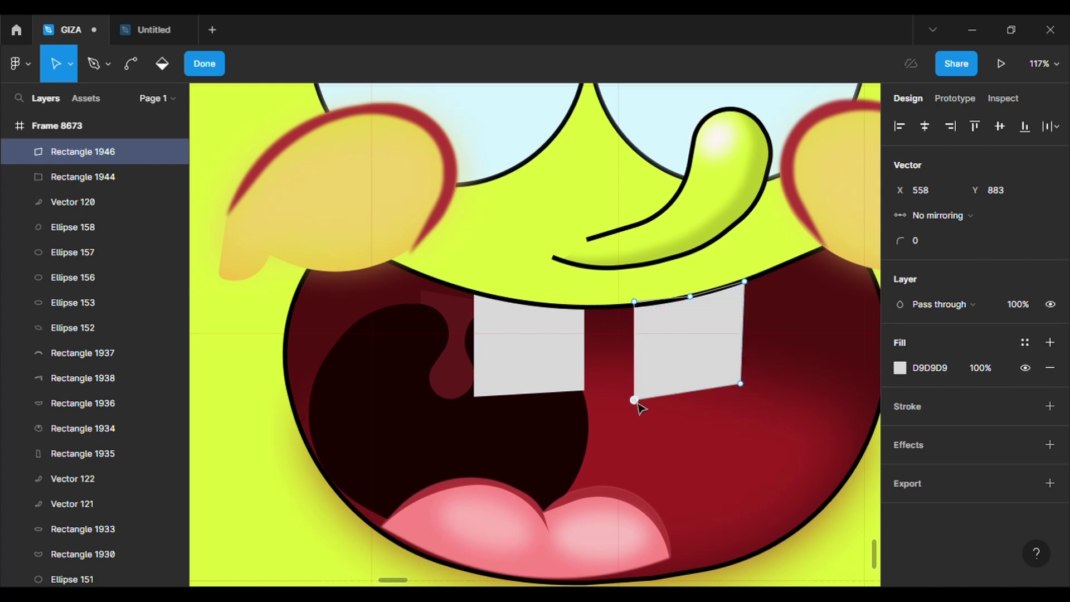
key(Return)
Step: Change the fill of both teeth to white (FFFFFF)
scroll(755, 444, down, 5)
click(900, 469)
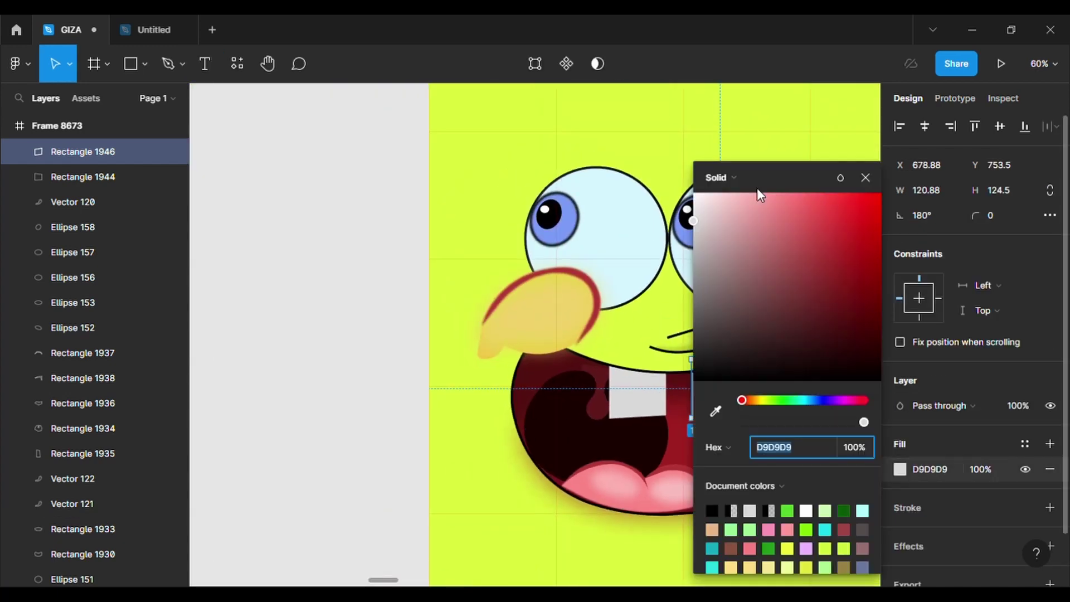
mouse_move(756, 193)
mouse_down()
mouse_move(685, 193)
mouse_move(698, 221)
mouse_move(691, 192)
mouse_up()
click(635, 407)
click(900, 469)
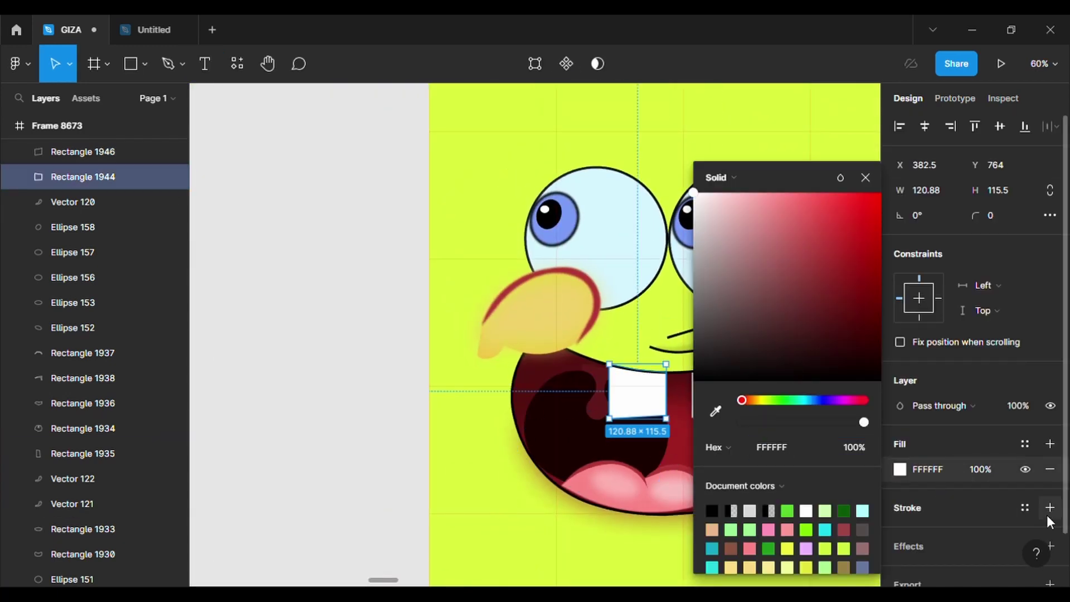
Step: Add a black stroke of weight 5 to the left tooth
click(1048, 508)
click(1000, 562)
text(5)
key(Return)
click(562, 545)
Step: Give the right tooth a matching black stroke of weight 5
click(745, 410)
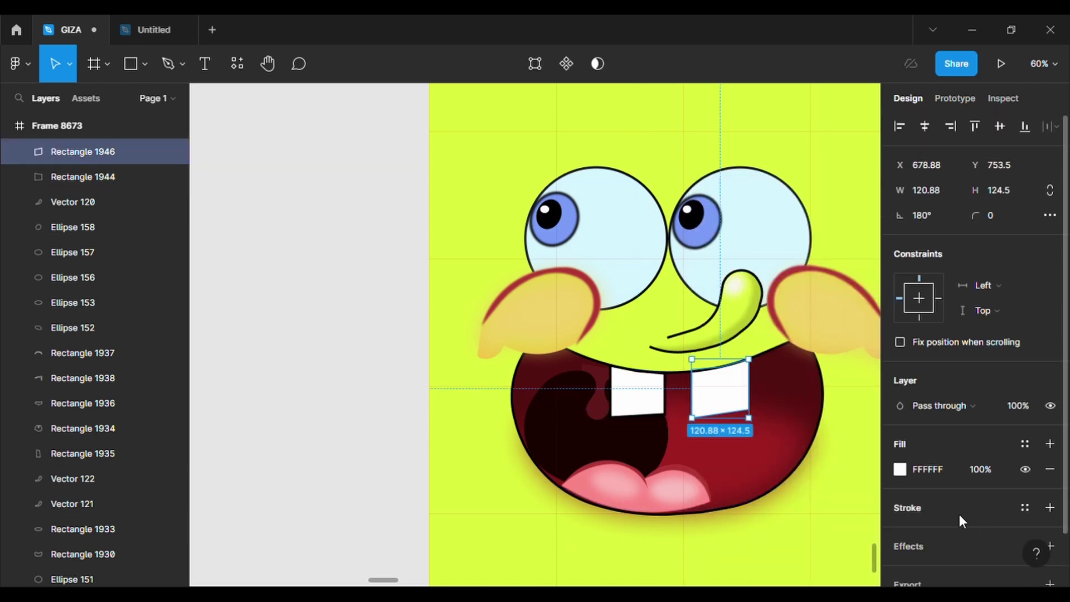
click(1049, 508)
click(1000, 562)
text(5)
key(Return)
Step: Set a corner radius of 500 on the middle point of the left tooth's top edge
click(83, 529)
scroll(746, 395, up, 6)
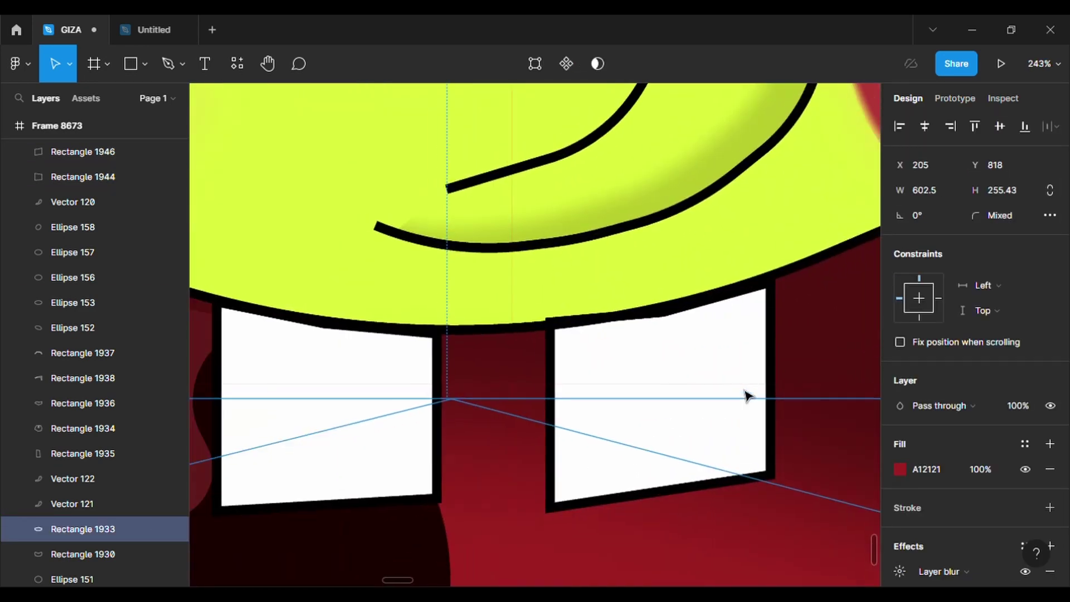
click(526, 76)
click(433, 375)
click(524, 78)
click(324, 318)
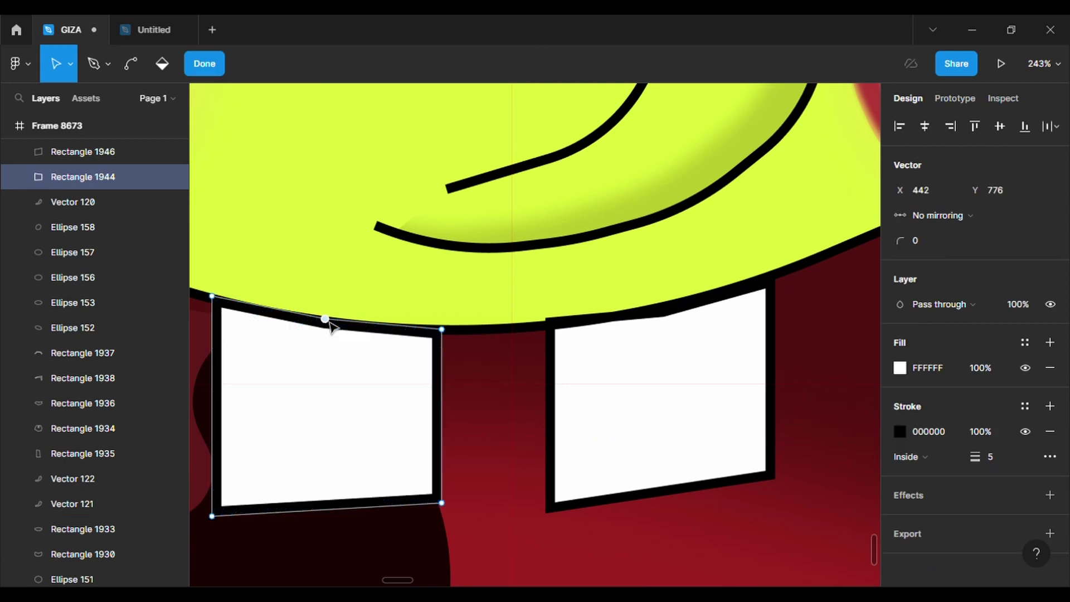
click(935, 246)
text(500)
key(Return)
key(Return)
Step: Round the middle point of the right tooth's top edge with a corner radius of 500
click(702, 336)
click(537, 75)
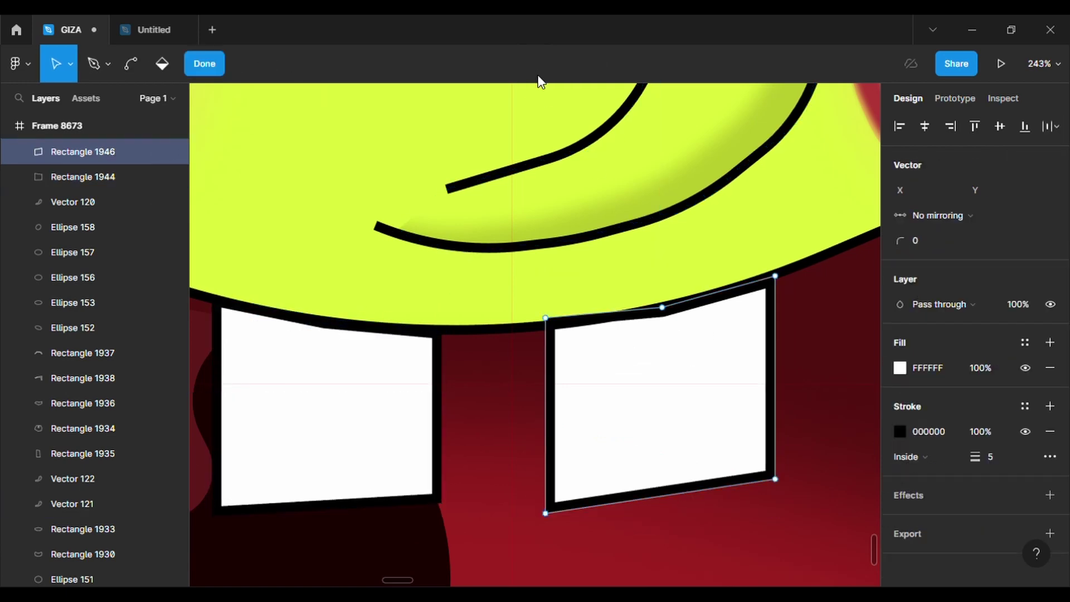
click(662, 307)
text(500)
key(Return)
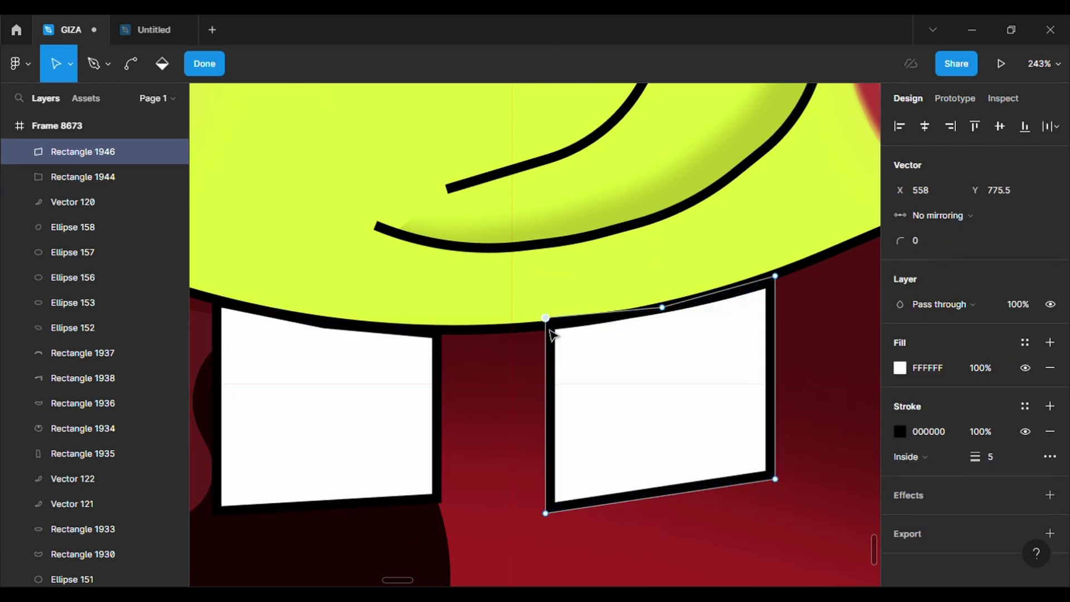
Step: Reposition the right tooth's corner points to narrow it and refine the slant of its lower edge
scroll(685, 445, down, 5)
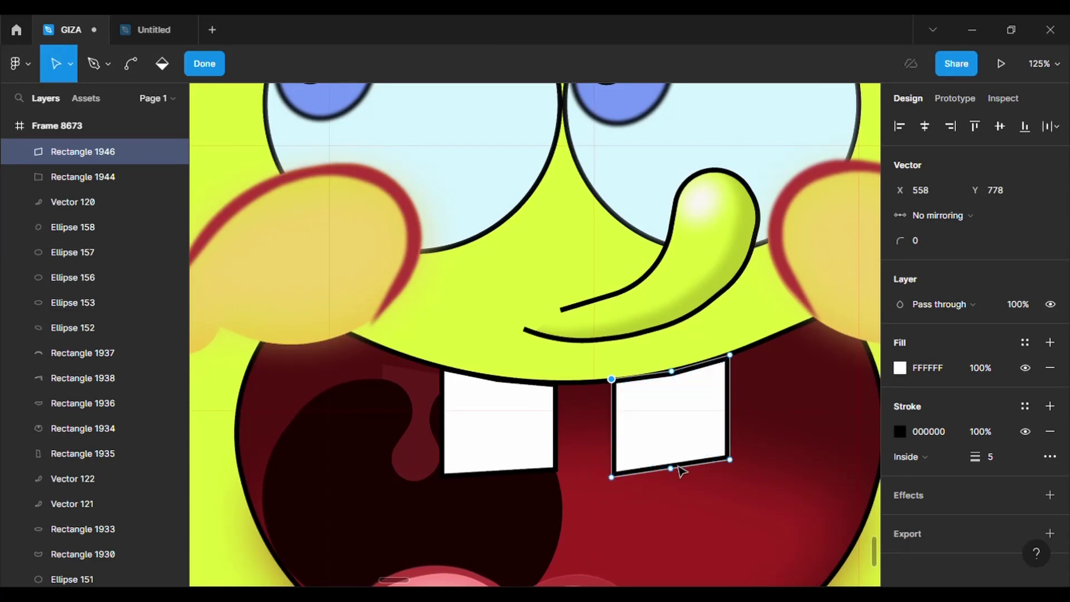
drag(611, 478, 620, 460)
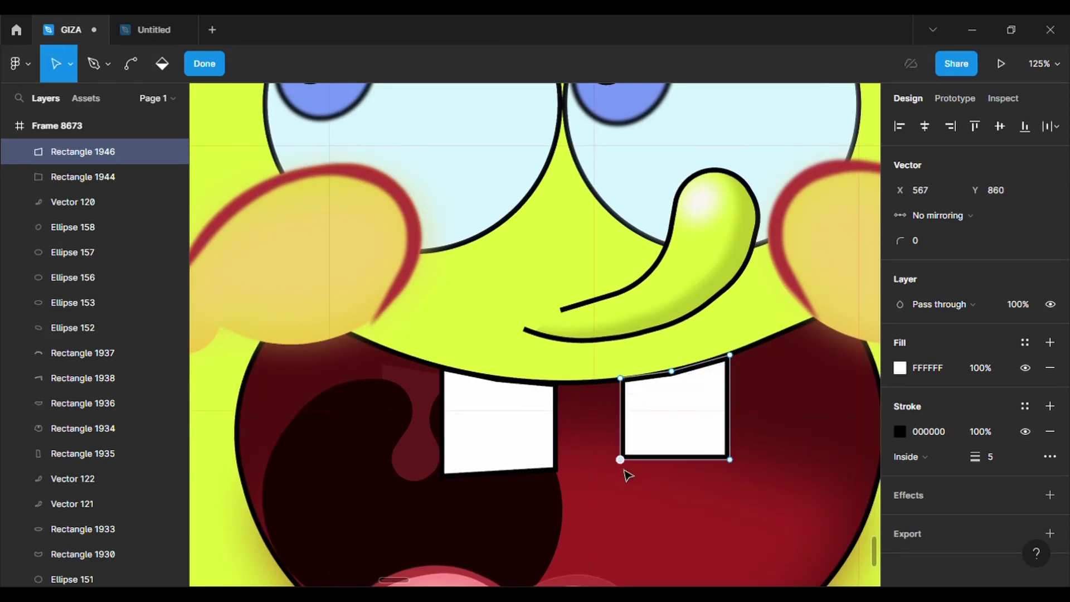
scroll(731, 485, down, 3)
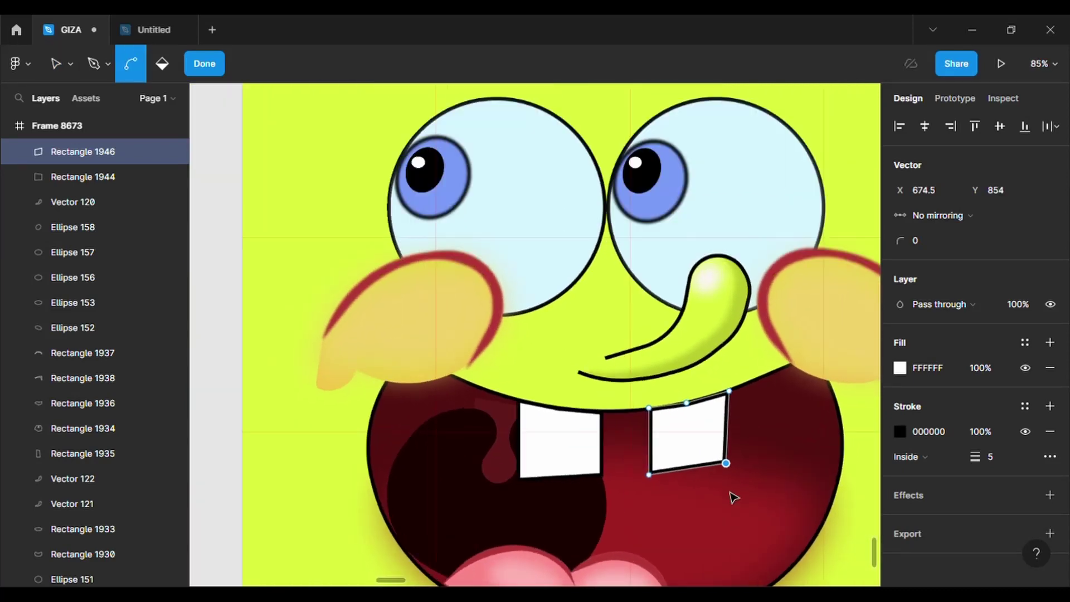
scroll(731, 491, up, 2)
double_click(547, 514)
Step: Draw a narrow rectangle about 33 × 119 in the mouth, directly beside the left tooth's outer edge
click(146, 64)
click(146, 98)
scroll(538, 454, up, 5)
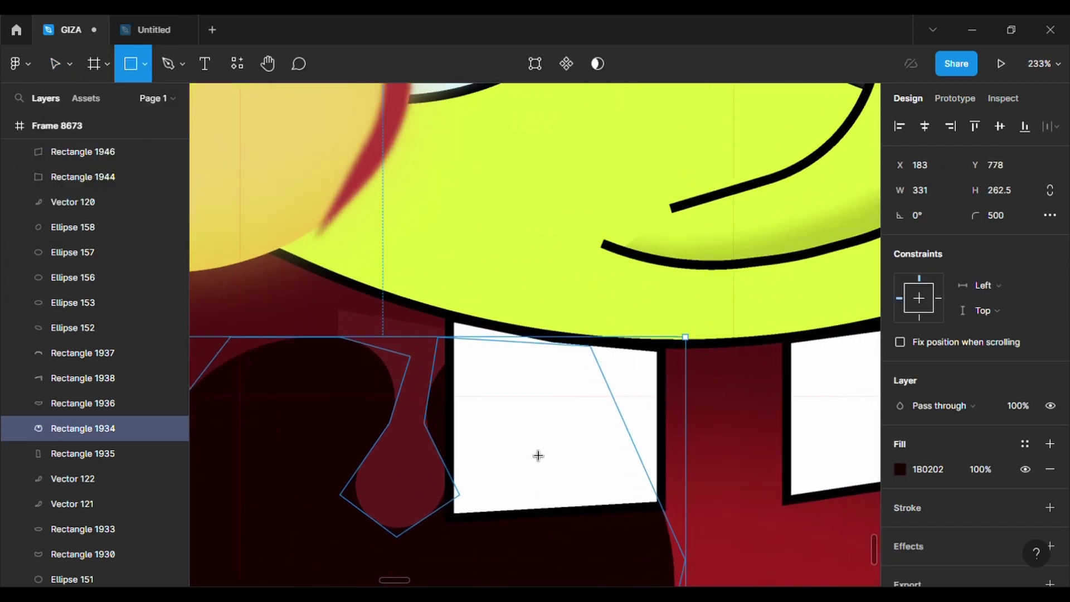
mouse_move(391, 207)
mouse_down()
mouse_move(461, 411)
mouse_move(451, 425)
mouse_up()
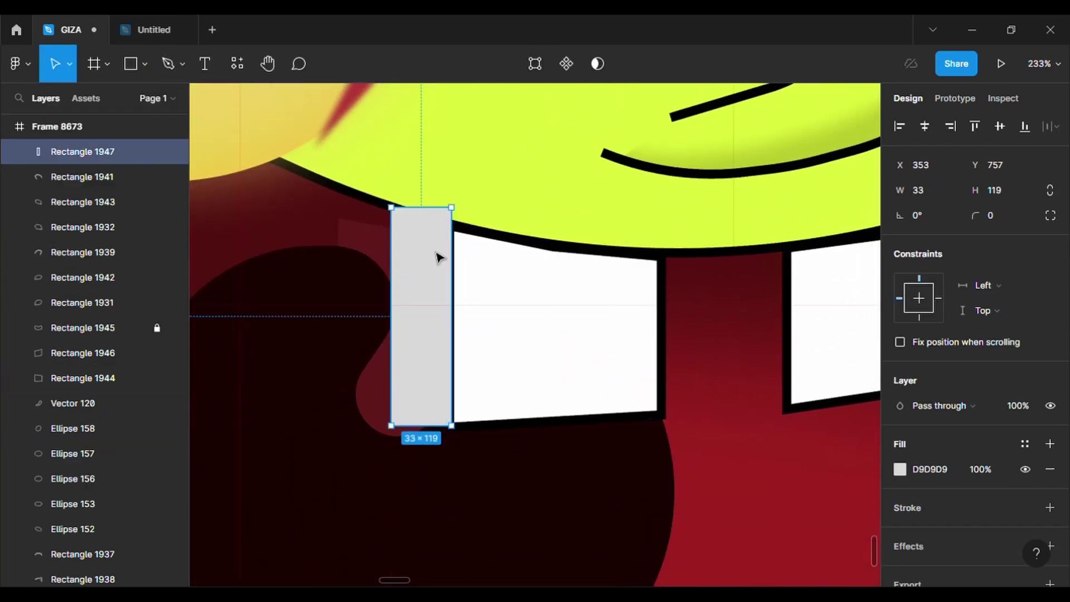
Step: Move the narrow rectangle's layer directly below Rectangle 1938 so it sits behind the lip and left tooth outlines
click(316, 188)
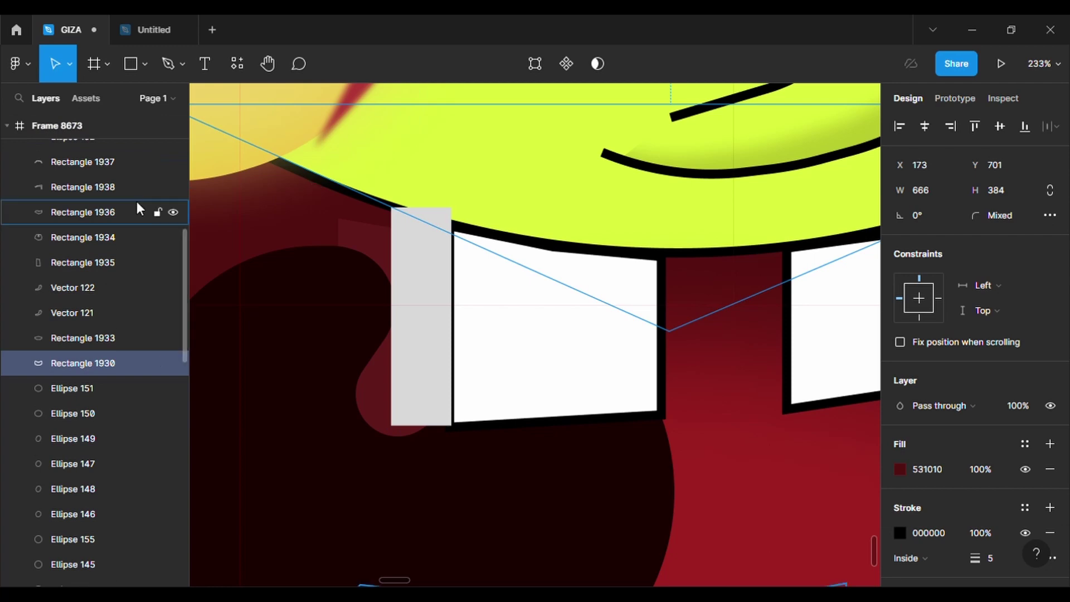
scroll(128, 183, up, 5)
drag(112, 153, 93, 513)
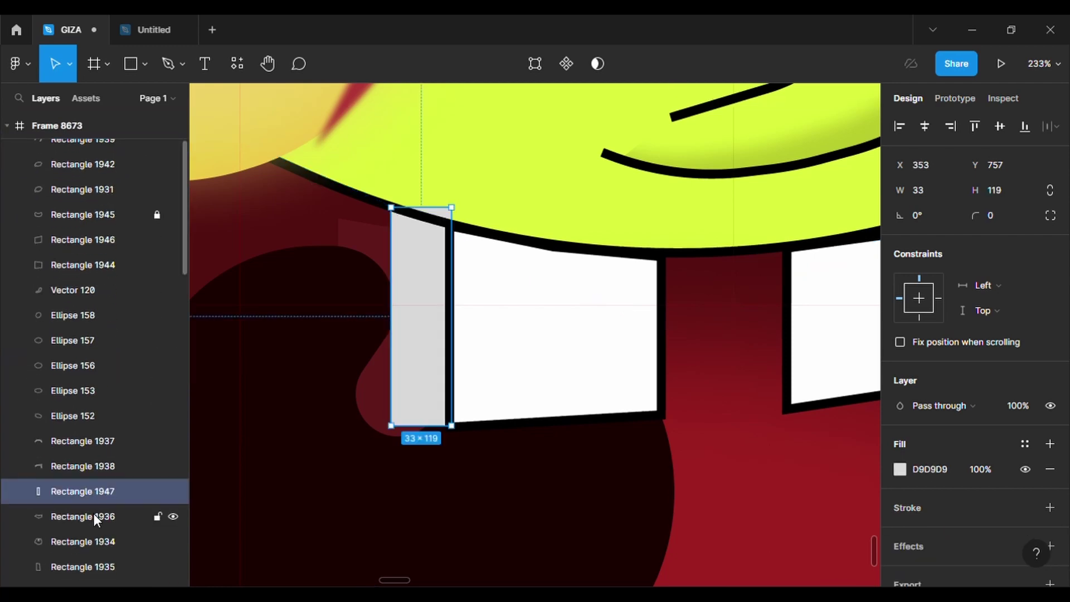
scroll(439, 347, up, 1)
Step: Reshape the narrow rectangle's corners to follow the lip with a slanted lower edge, and add a black inside stroke of 5
click(535, 63)
click(454, 179)
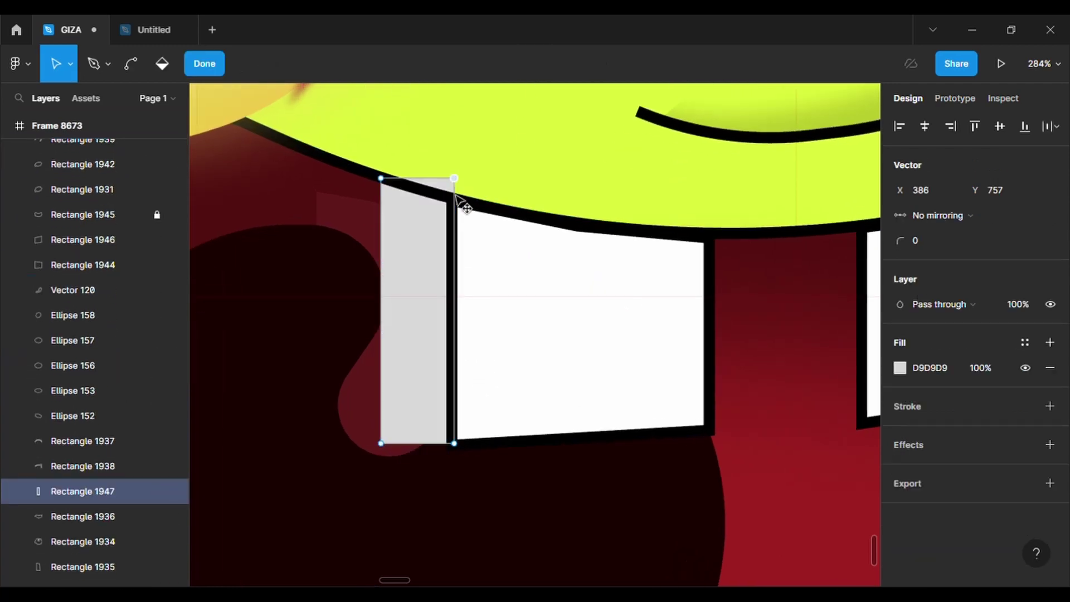
click(382, 419)
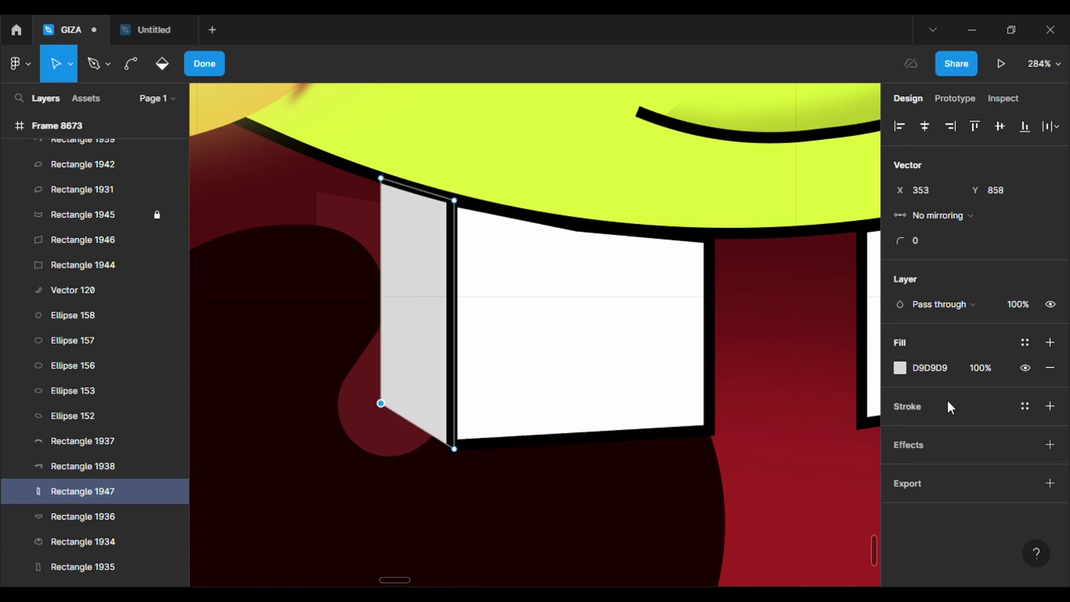
click(1050, 405)
click(988, 456)
text(5)
drag(454, 449, 456, 460)
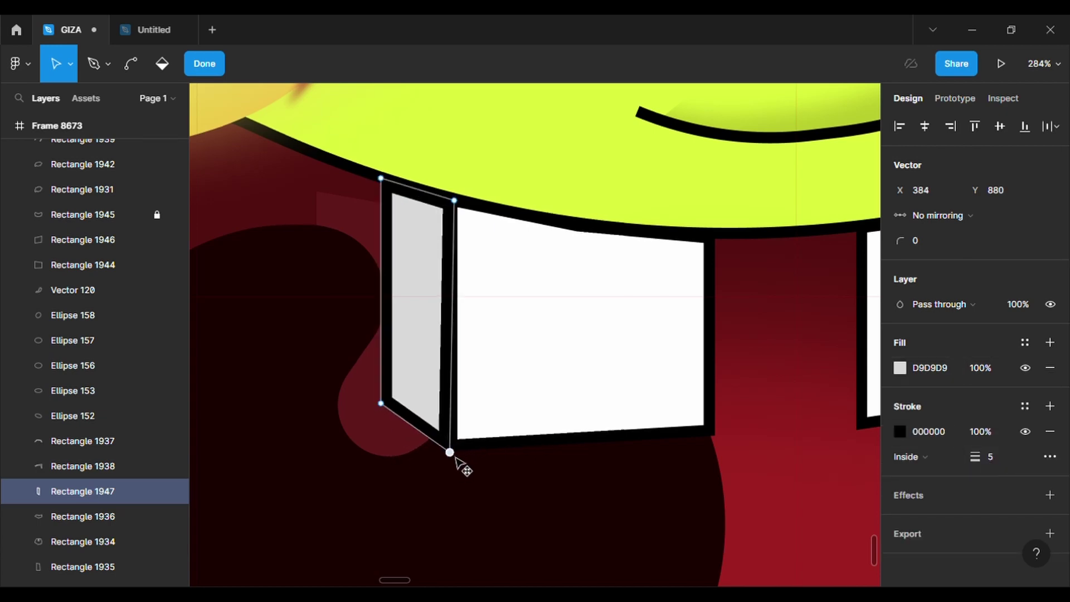
Step: Fill the narrow side of the left tooth with white FFFFFF
key(Escape)
click(899, 470)
drag(703, 223, 687, 195)
click(668, 122)
Step: Examine the teeth and cheeks across the whole face illustration
click(607, 502)
scroll(607, 501, down, 4)
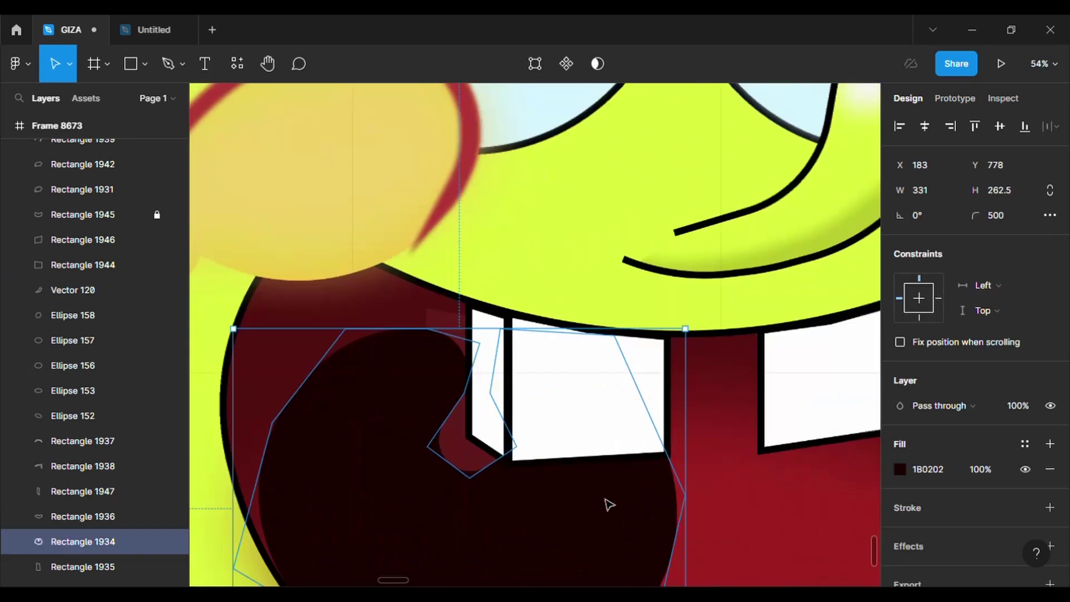
scroll(817, 515, down, 4)
scroll(815, 516, right, 5)
click(814, 516)
scroll(814, 516, down, 2)
click(428, 345)
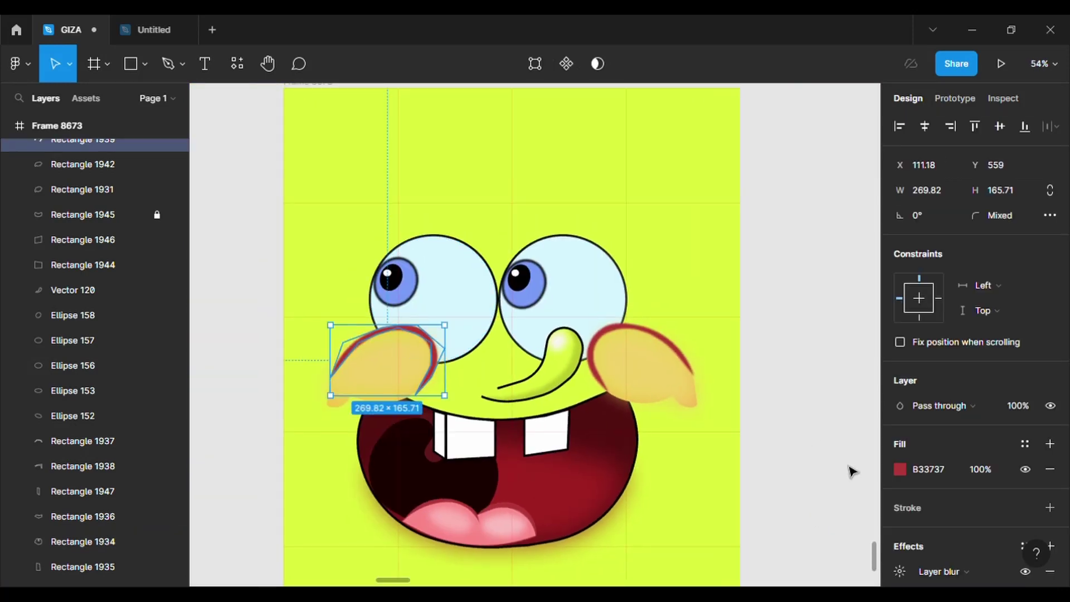
click(920, 507)
click(677, 350)
click(907, 506)
click(795, 434)
scroll(509, 411, up, 3)
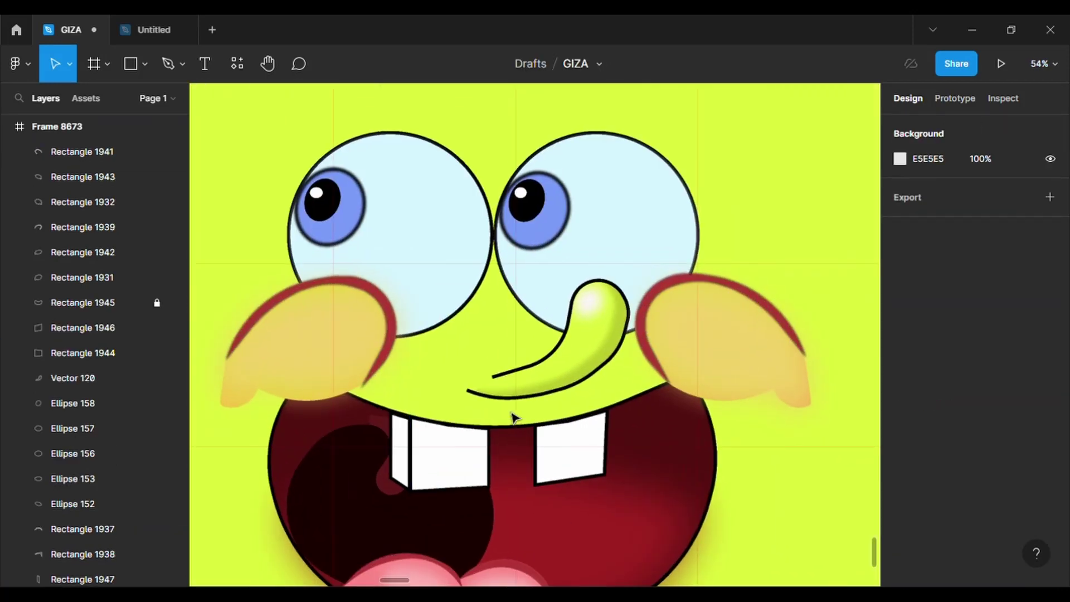
Step: Duplicate the left tooth's narrow side and place the copy against the right tooth's inner edge
click(402, 454)
key(ctrl+c)
key(ctrl+v)
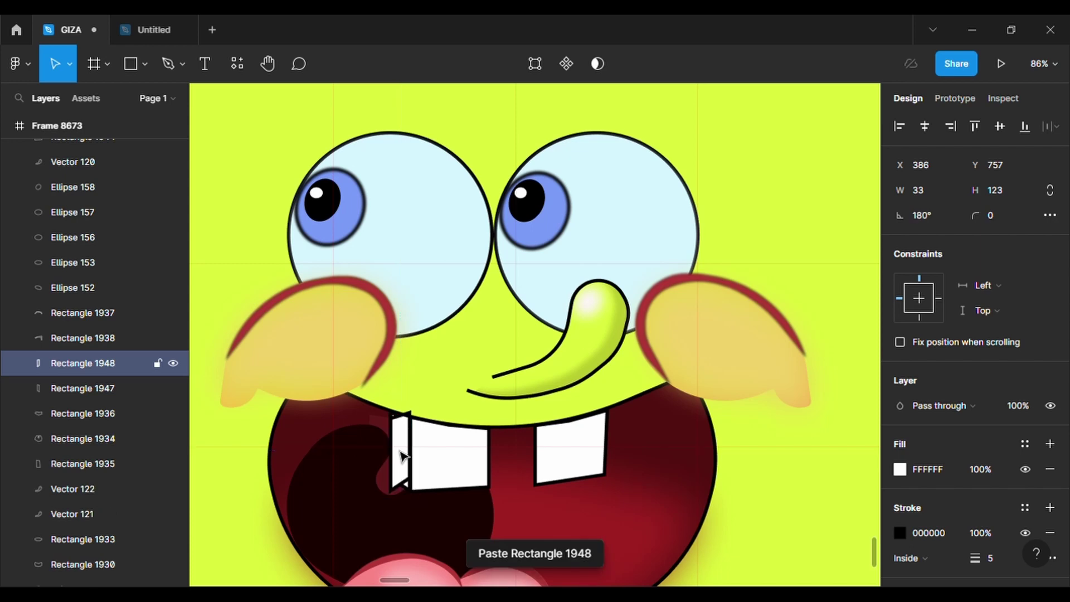
key(shift+h)
drag(401, 454, 535, 460)
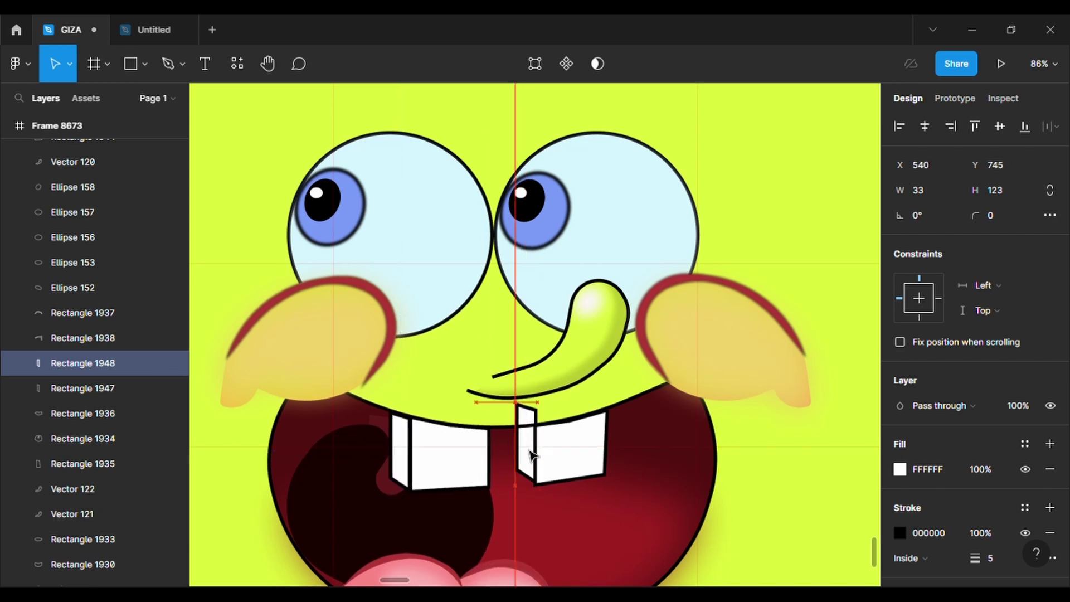
Step: Lower the copied side's upper corner points to the lip line and round its lower corner with a radius of 5
scroll(530, 456, up, 5)
click(535, 64)
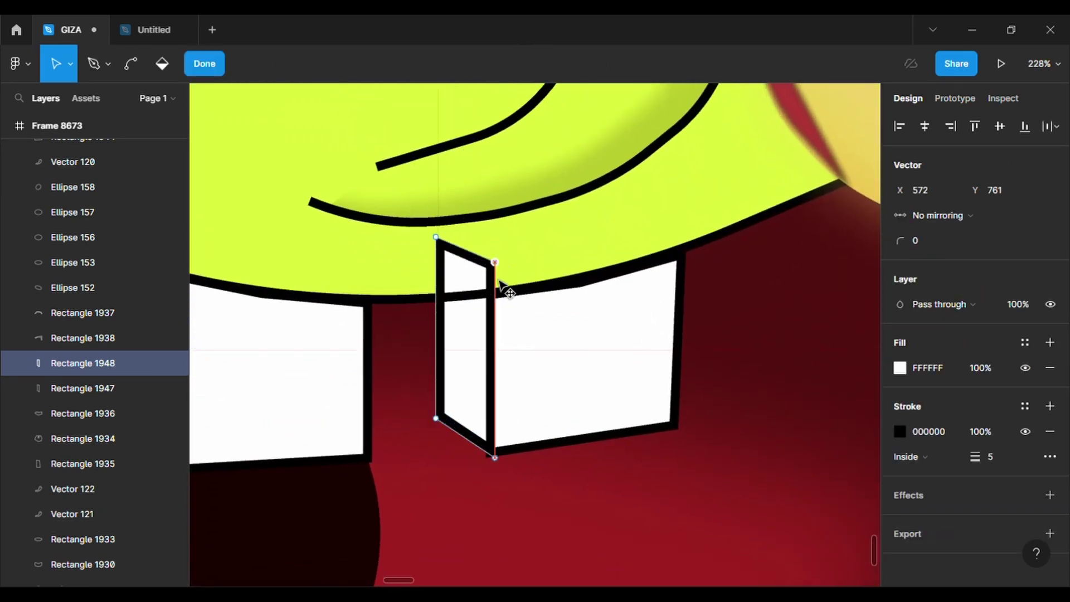
drag(442, 277, 440, 297)
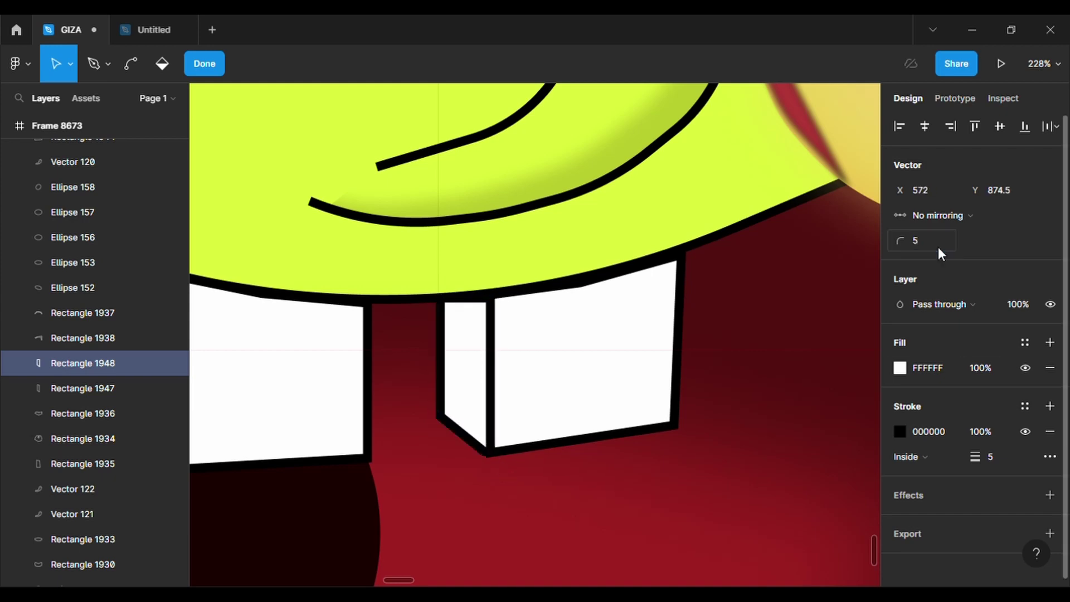
click(855, 394)
key(shift+1)
scroll(780, 395, right, 5)
click(717, 396)
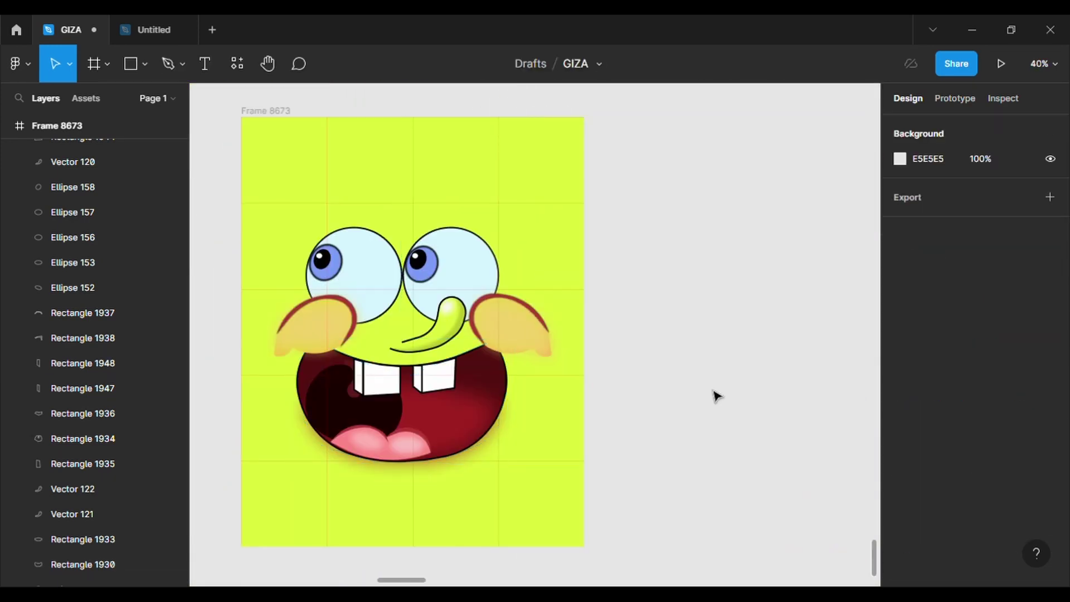
Step: Try a black inside stroke of 5 and a CD8C8C fill on the left cheek shape
scroll(582, 392, left, 1)
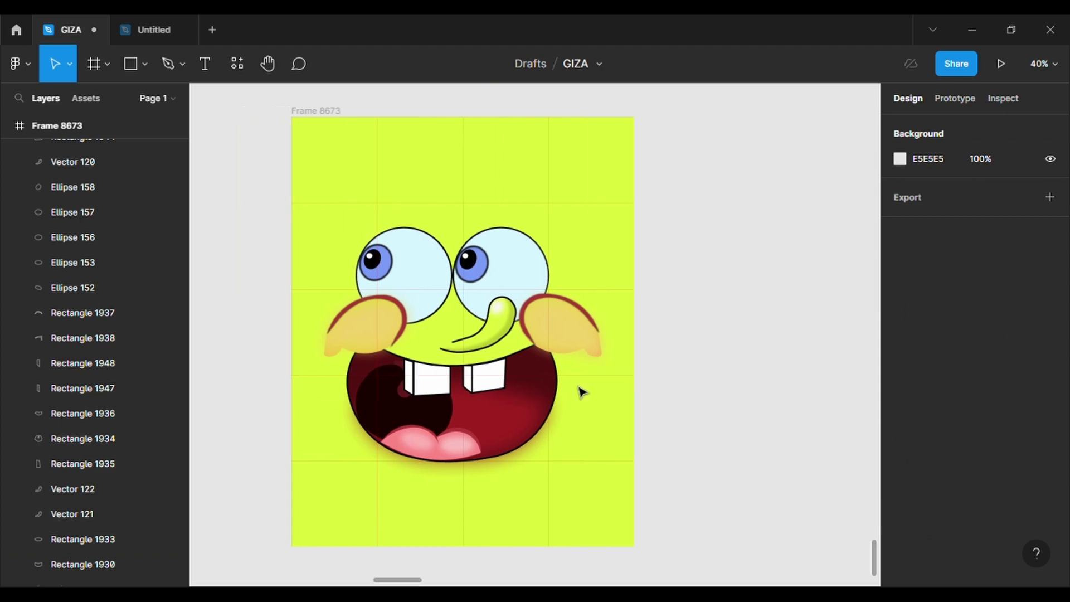
click(369, 351)
text(5)
key(Return)
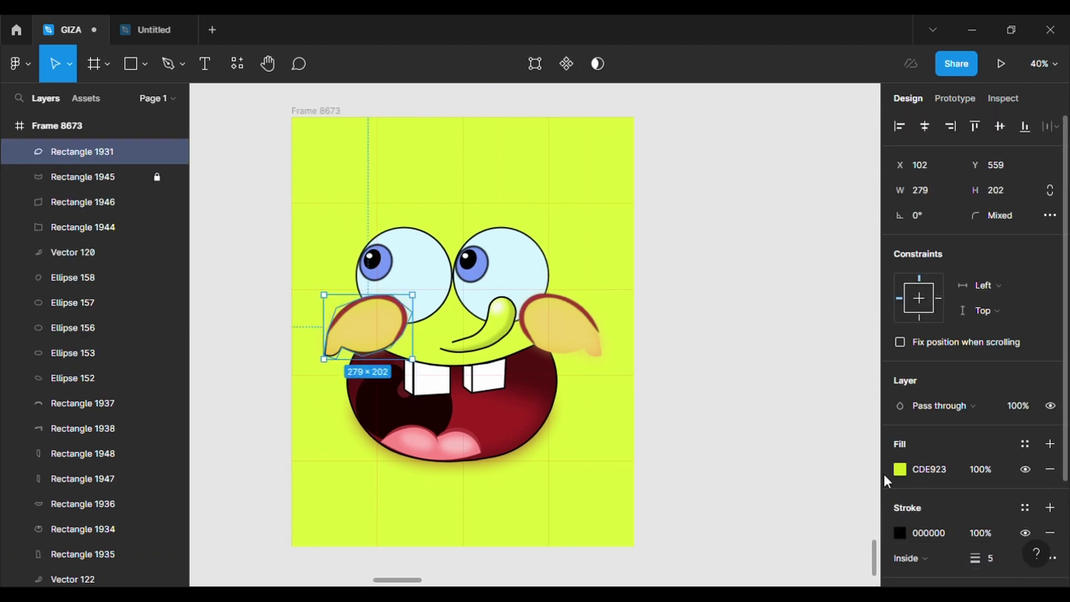
click(899, 469)
click(716, 411)
click(518, 416)
click(815, 222)
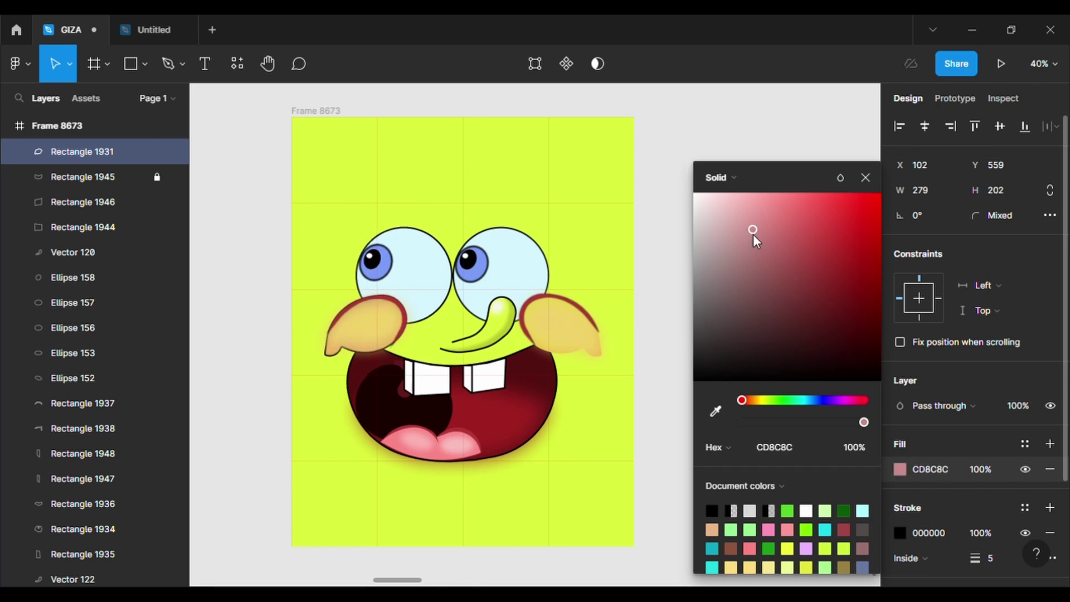
key(ctrl+z)
key(ctrl+z)
Step: Try the mouth's red A12121 as the left cheek's stroke color
click(899, 533)
click(715, 411)
click(523, 417)
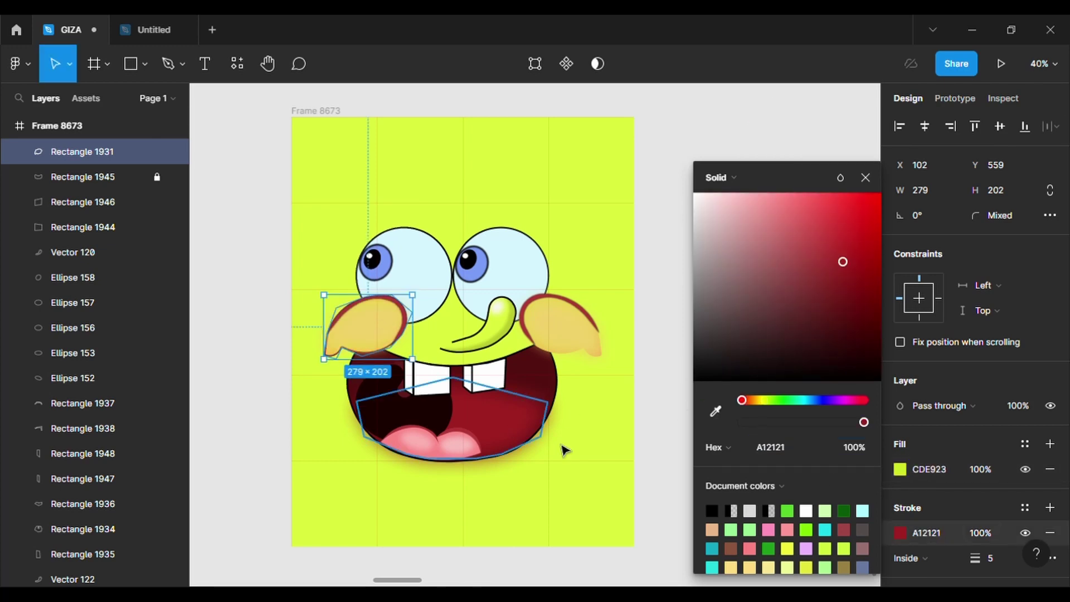
click(573, 467)
key(ctrl+z)
click(569, 463)
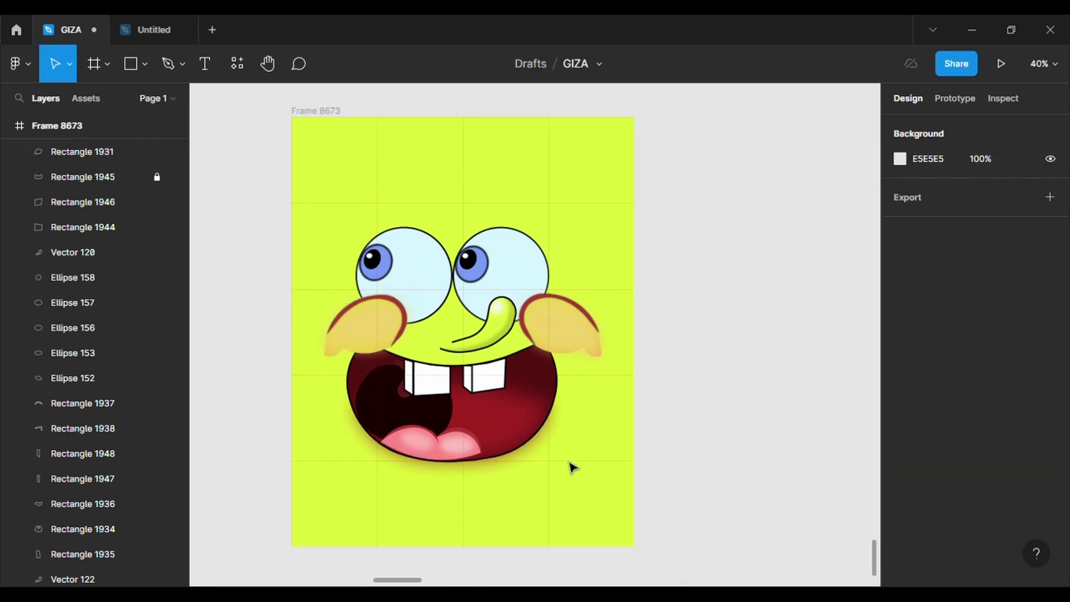
Step: Draw a small upright rectangle at the top of the left eye and move its layer beneath the eye ellipses
scroll(568, 462, up, 2)
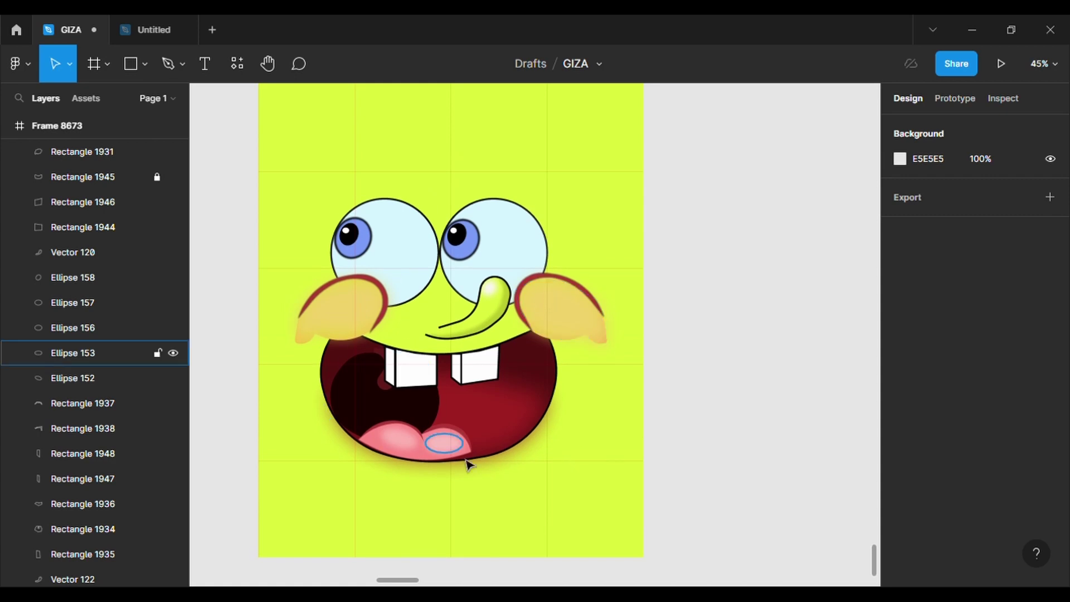
scroll(491, 505, up, 1)
scroll(492, 504, down, 2)
scroll(491, 504, up, 2)
click(144, 63)
click(161, 95)
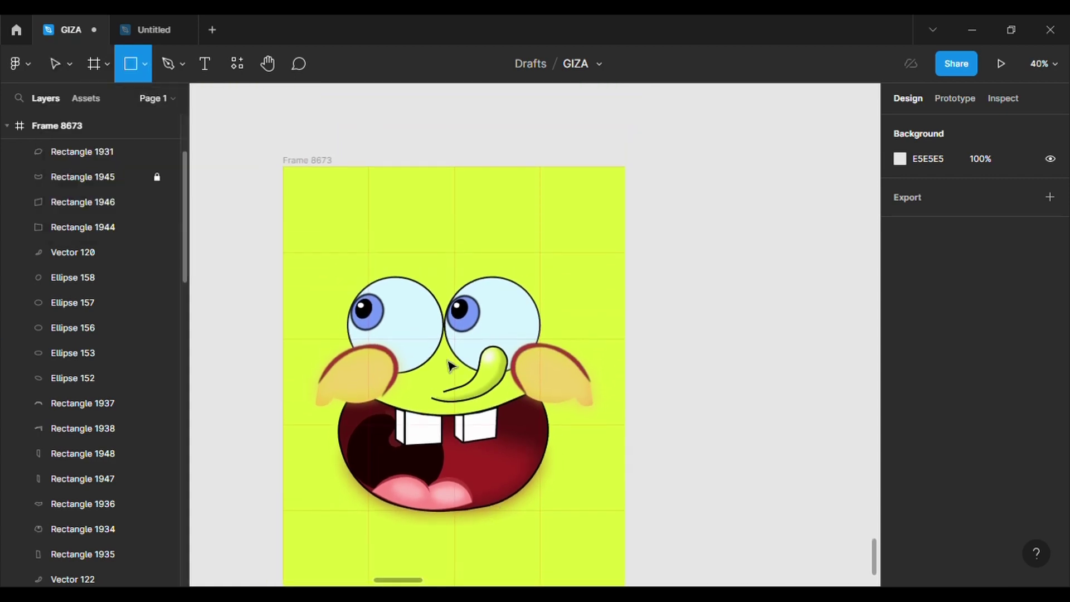
scroll(362, 245, up, 4)
scroll(367, 252, down, 3)
drag(404, 164, 439, 215)
drag(135, 486, 77, 379)
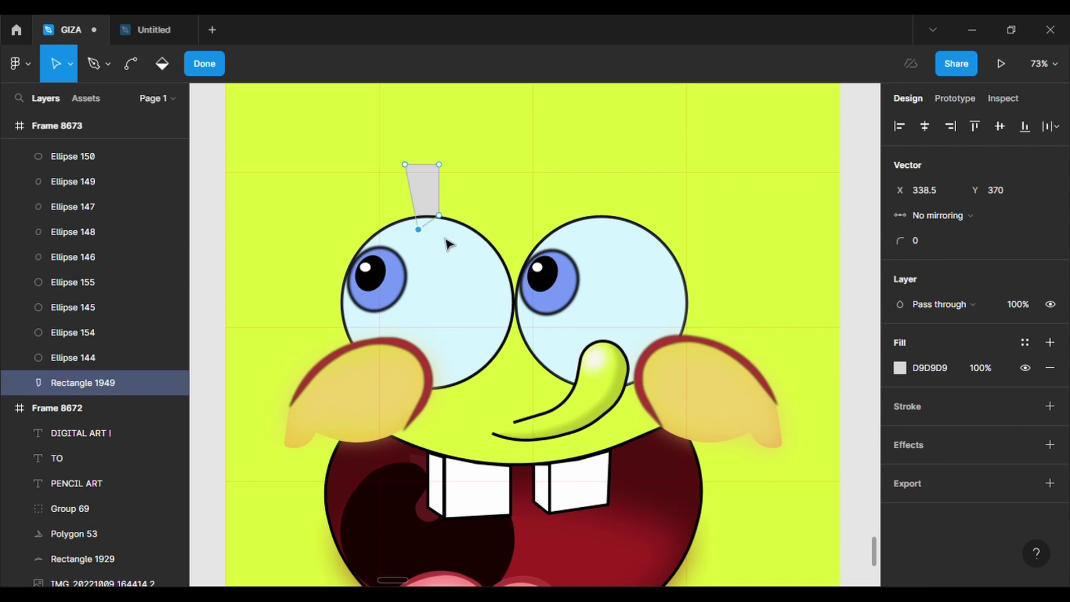
Step: Slim the eyelash rectangle to 19 × 79 and fill it with black
scroll(445, 228, up, 4)
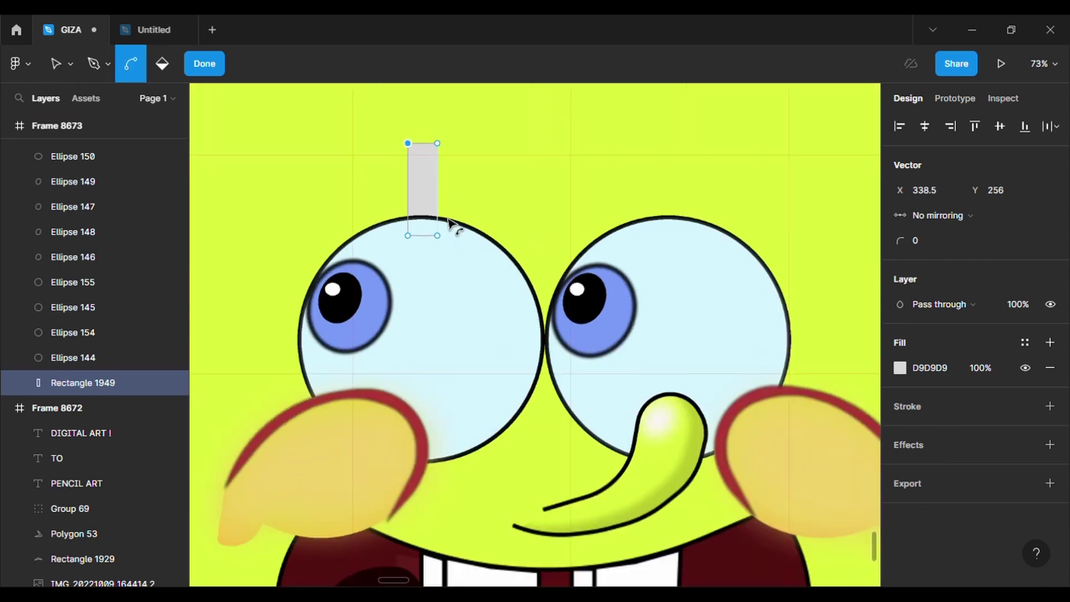
key(Escape)
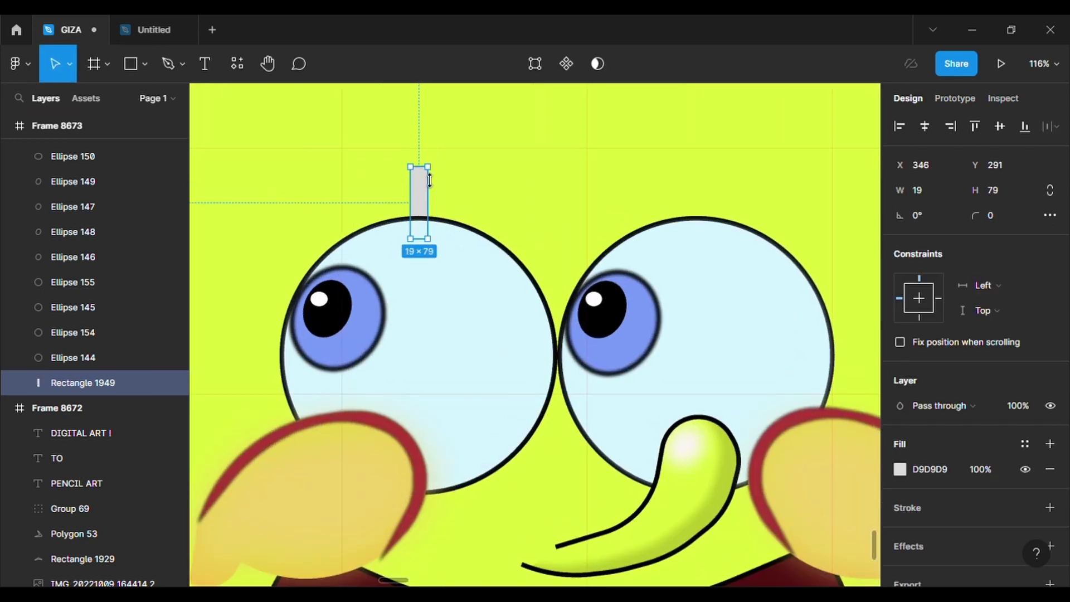
click(899, 469)
drag(718, 356, 671, 414)
click(572, 227)
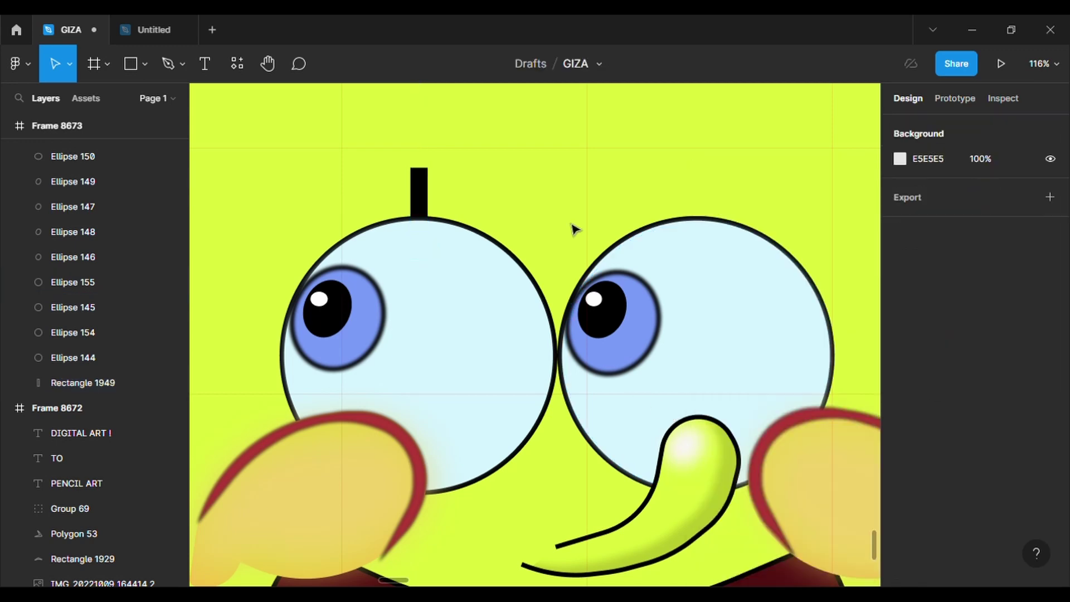
Step: Duplicate the black eyelash and place the copy on the eye's upper right, rotated to slant outward
click(423, 207)
key(ctrl+c)
key(ctrl+v)
drag(424, 209, 484, 210)
drag(510, 176, 358, 217)
Step: Duplicate the slanted eyelash, flip the copy horizontally and place it on the eye's upper left
key(ctrl+c)
key(ctrl+v)
key(shift+h)
click(301, 162)
Step: Copy all three eyelashes of the left eye and place the set on top of the right eye
drag(300, 163, 559, 215)
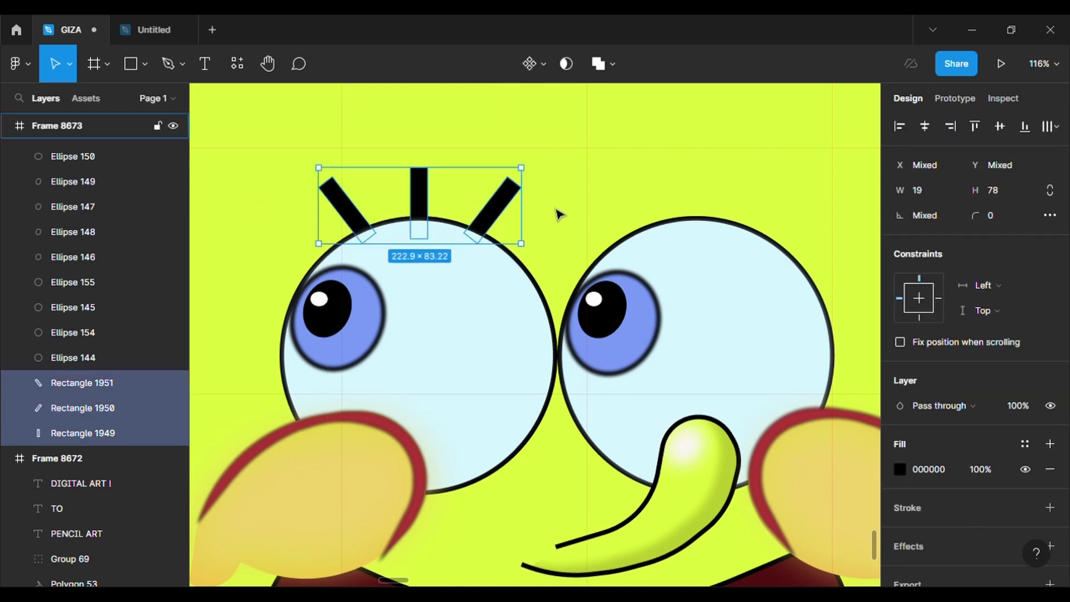
key(ctrl+c)
key(ctrl+v)
drag(489, 219, 782, 224)
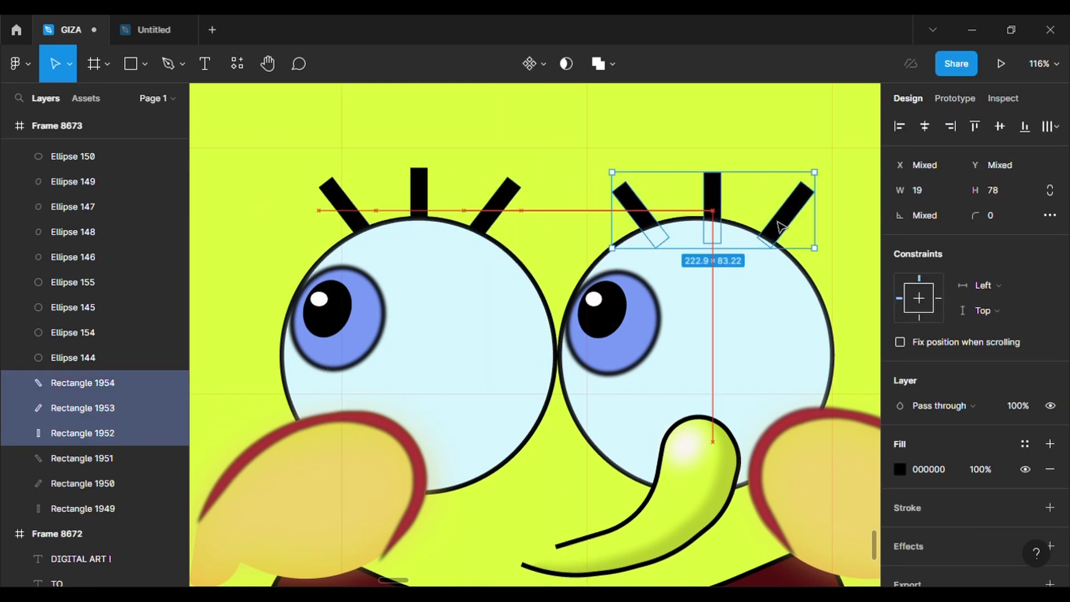
click(730, 119)
Step: Adjust the positions of both eyelash sets so they line up evenly above the eyes
scroll(729, 118, down, 5)
scroll(729, 119, up, 1)
scroll(729, 119, right, 8)
scroll(729, 118, left, 8)
scroll(729, 119, right, 5)
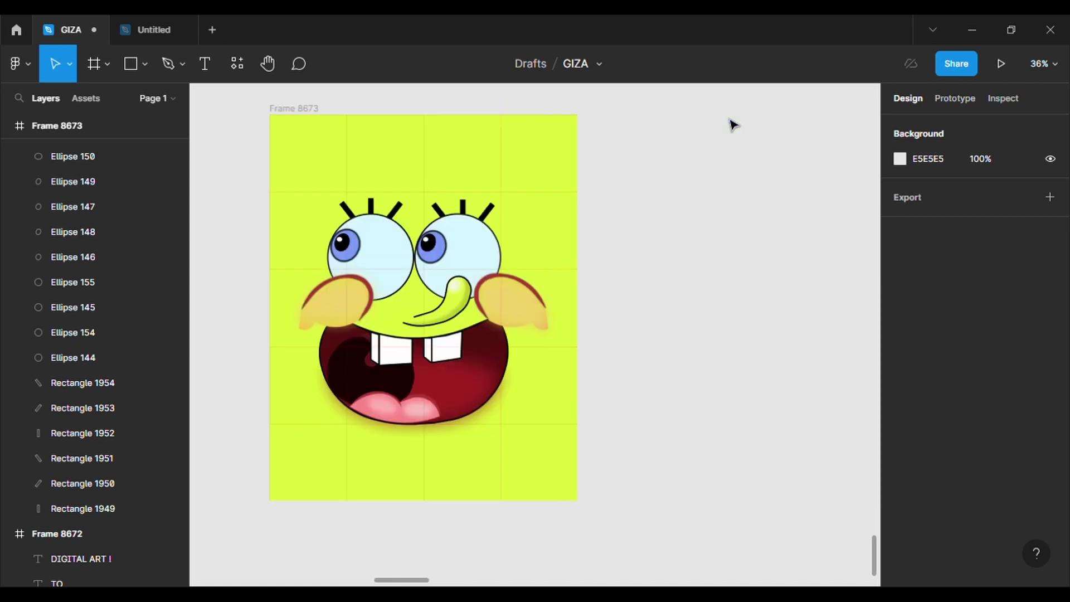
scroll(486, 169, up, 4)
scroll(409, 229, down, 2)
scroll(408, 229, up, 2)
drag(193, 313, 300, 342)
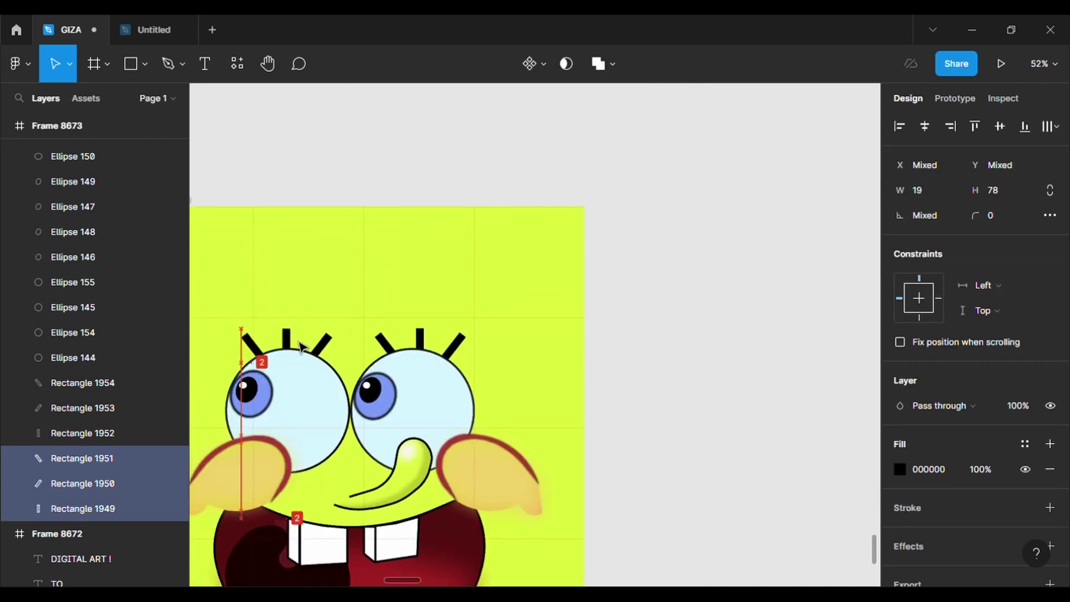
click(431, 345)
drag(360, 304, 472, 346)
drag(425, 343, 426, 344)
key(Escape)
drag(231, 326, 470, 353)
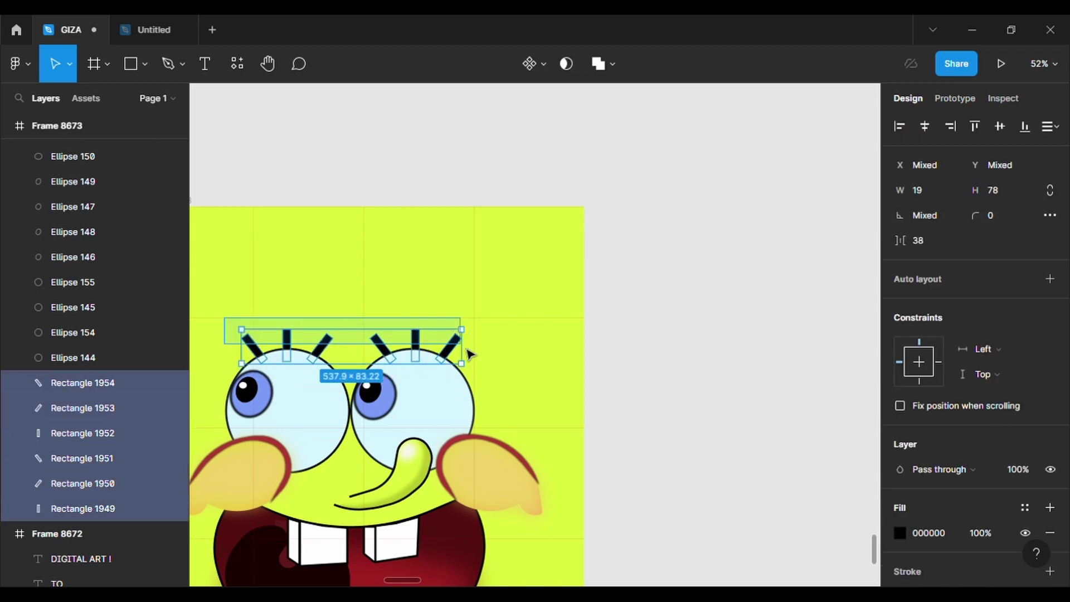
click(791, 437)
Step: Draw a small ellipse about 36 × 11 on the upper part of the left cheek as a freckle
scroll(791, 438, down, 4)
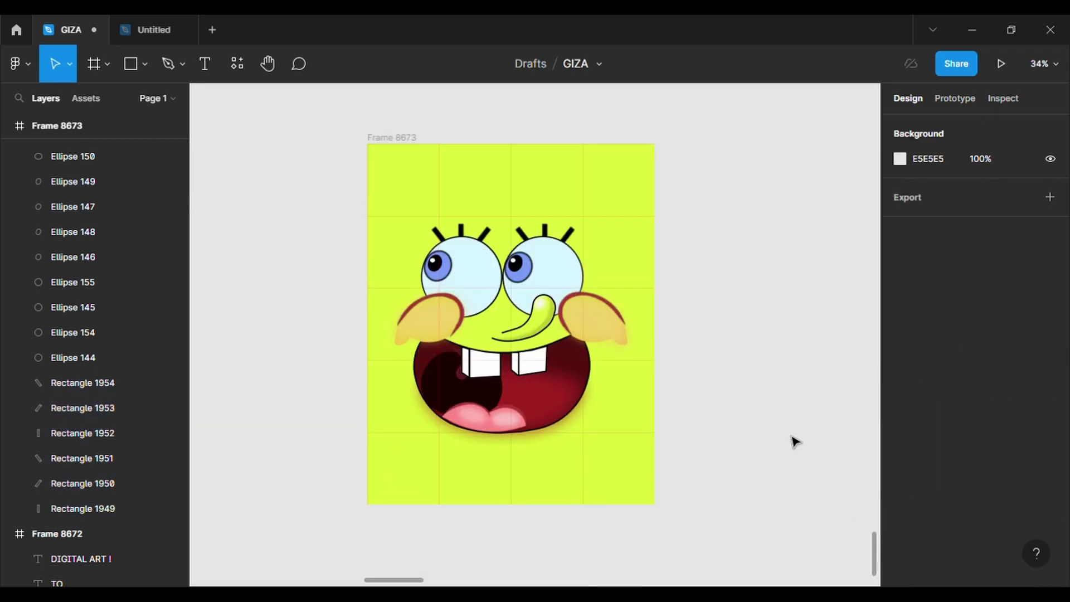
scroll(619, 361, up, 6)
scroll(619, 361, down, 2)
click(145, 64)
click(146, 160)
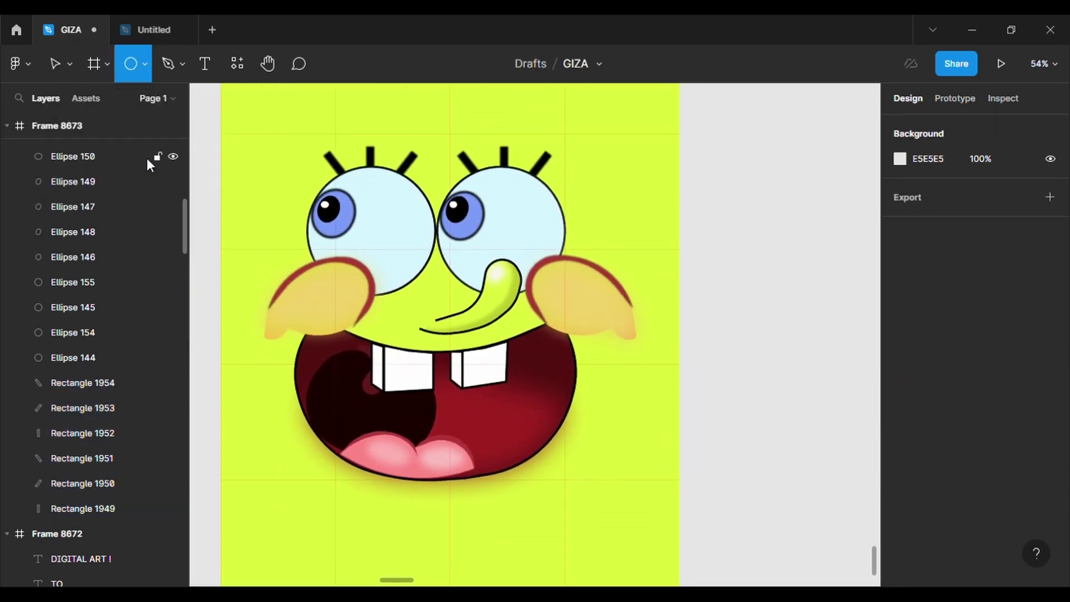
scroll(335, 288, up, 1)
scroll(335, 288, up, 5)
drag(285, 282, 319, 294)
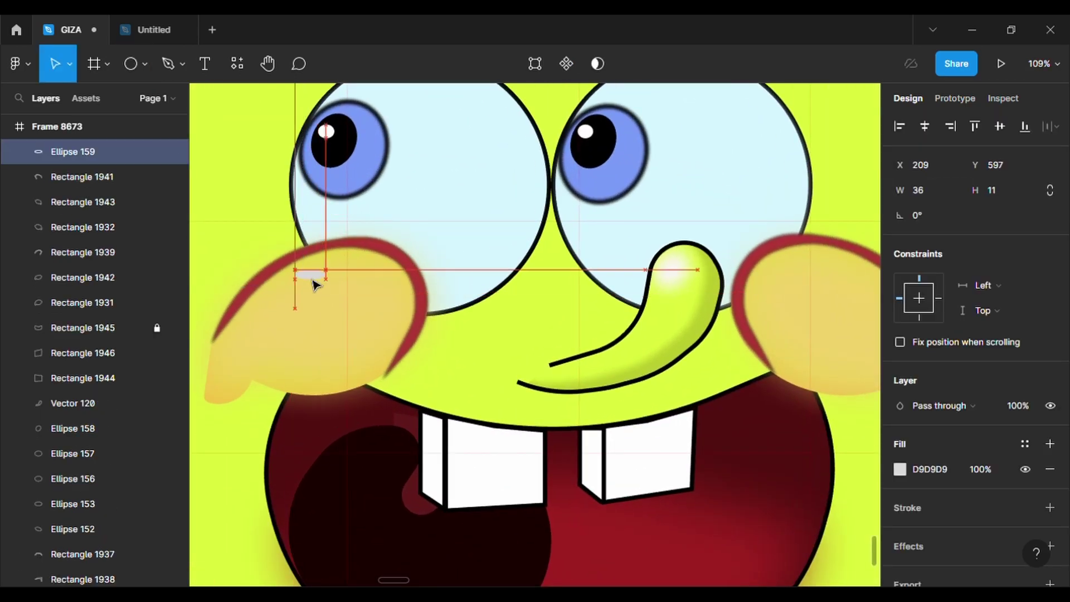
Step: Fill the freckle ellipse with the mouth's dark red A12121
click(900, 469)
click(715, 411)
click(601, 556)
click(952, 532)
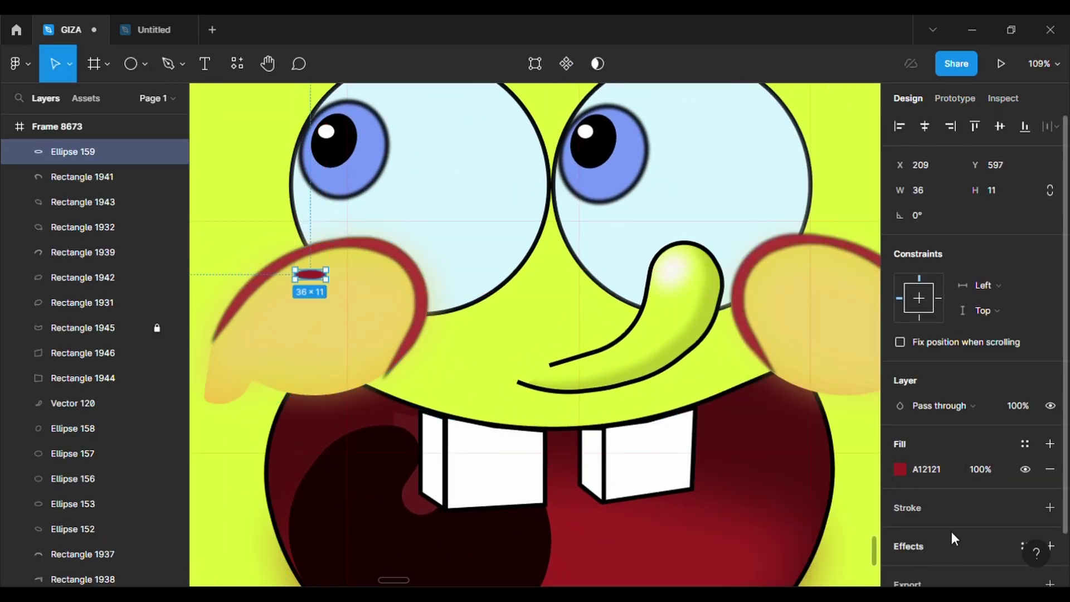
Step: Add a layer blur to the freckle and increase its height to 20
click(1049, 545)
click(942, 571)
click(967, 544)
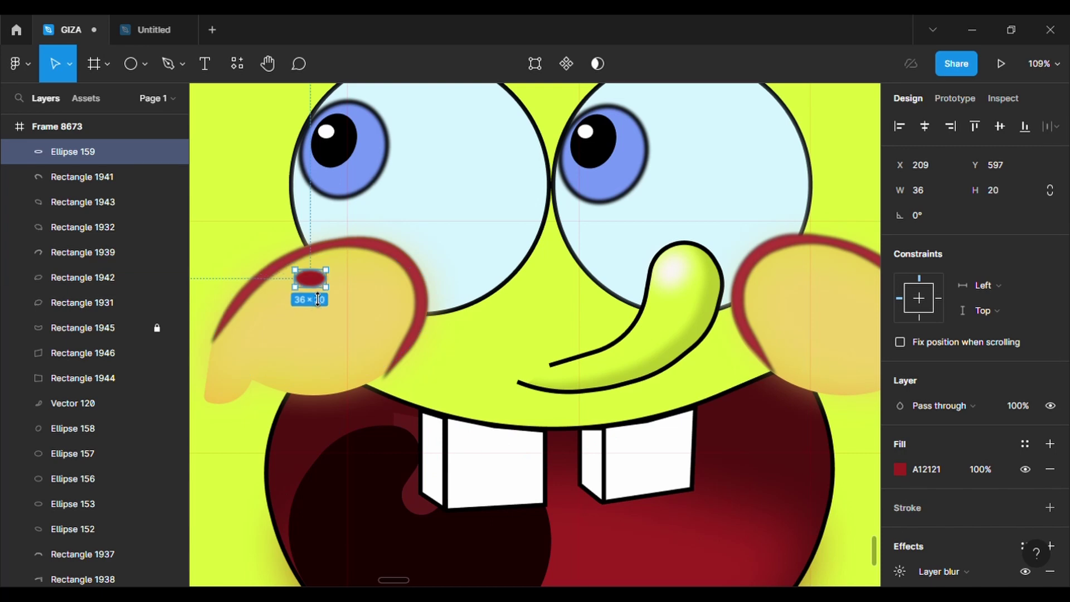
click(173, 503)
click(210, 504)
Step: Duplicate the freckle twice on the left cheek and arrange the three freckles in a triangle
click(321, 281)
key(ctrl+c)
key(ctrl+v)
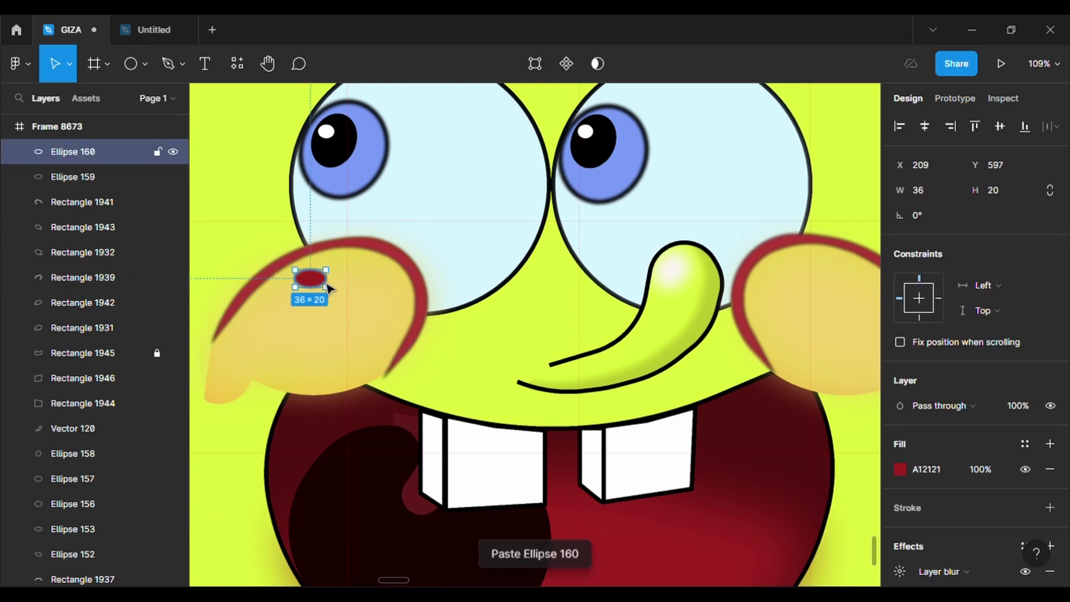
drag(317, 283, 352, 319)
key(ctrl+v)
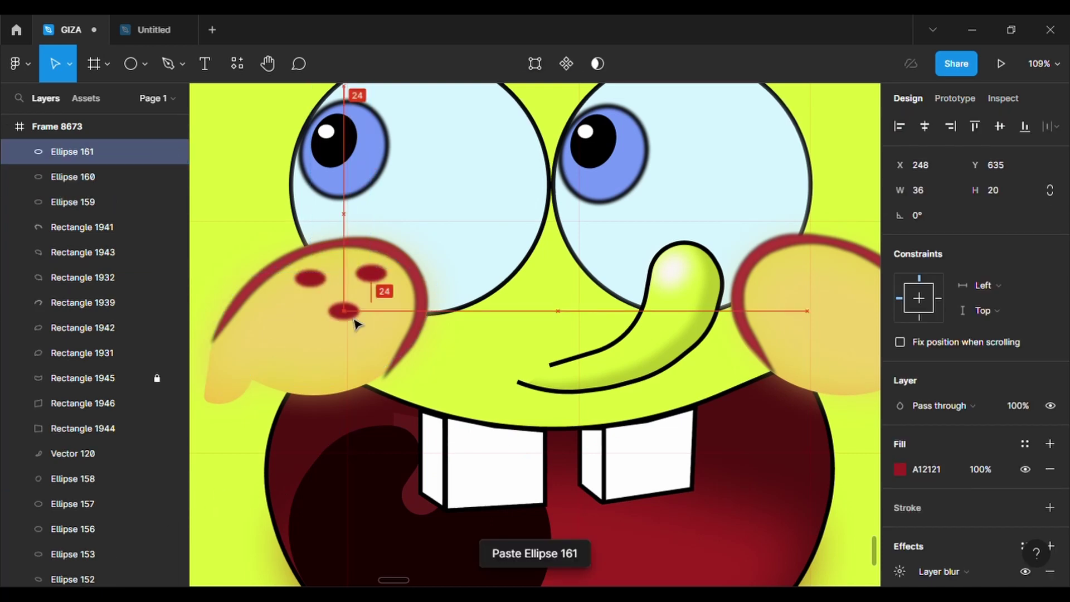
scroll(270, 432, down, 5)
click(619, 267)
Step: Copy the cheek freckle and place three copies in a triangle on the upper part of the right cheek
scroll(617, 266, up, 2)
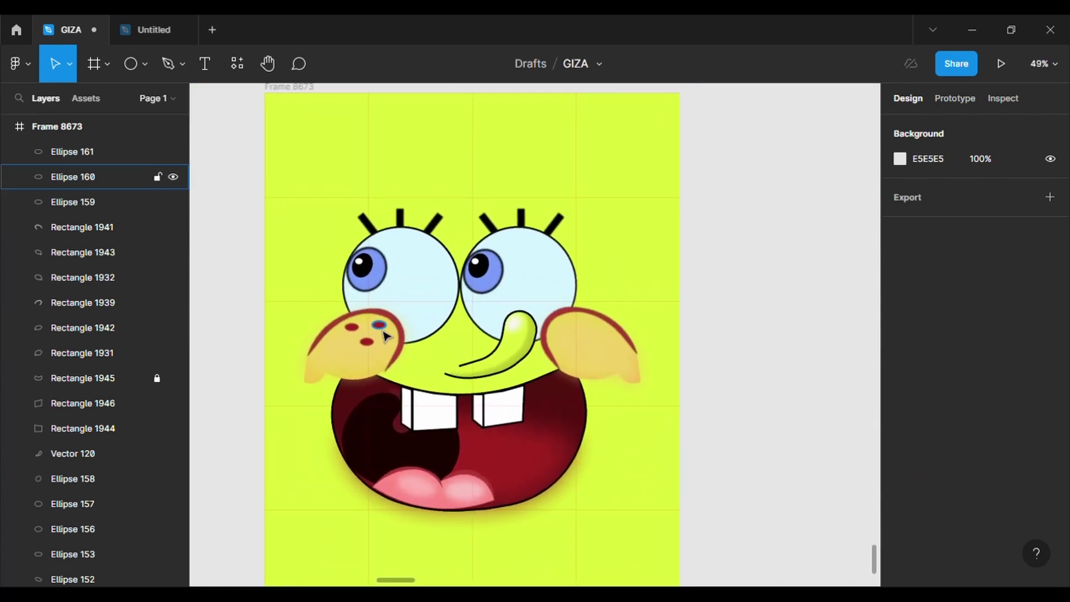
click(383, 329)
key(ctrl+c)
key(ctrl+v)
drag(383, 331, 581, 352)
key(ctrl+c)
key(ctrl+v)
key(ctrl+v)
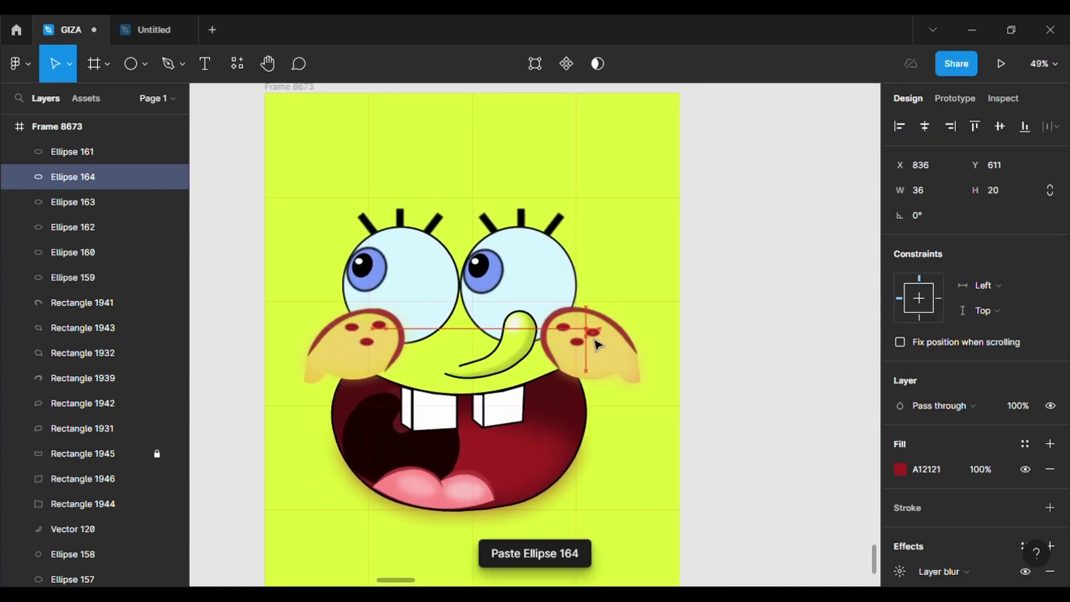
click(650, 306)
Step: Examine the whole face with freckles on both cheeks at different zoom levels
scroll(653, 305, down, 2)
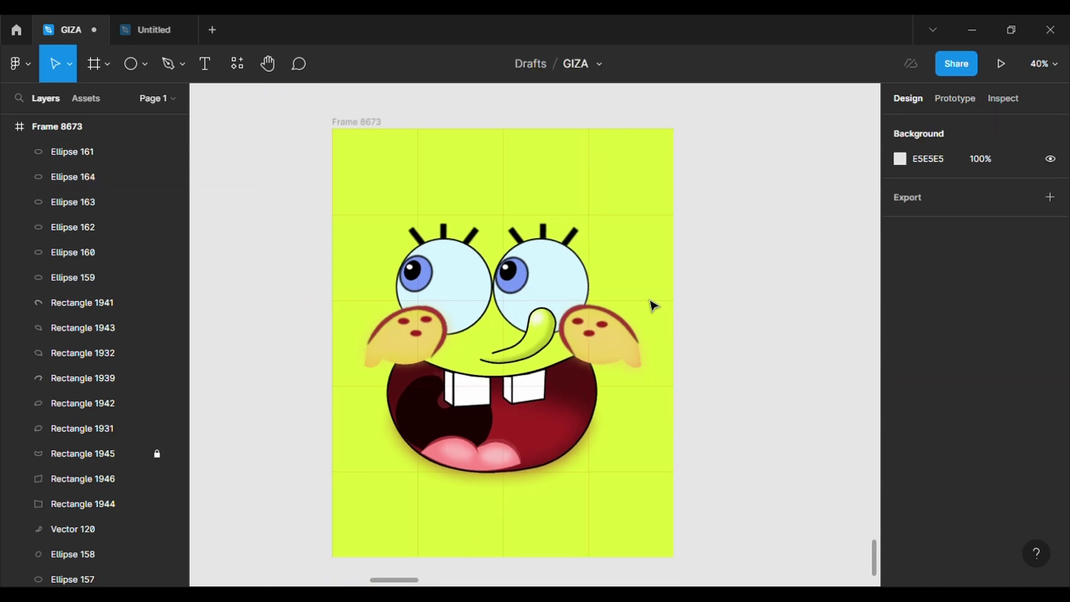
scroll(650, 301, up, 1)
scroll(649, 301, down, 2)
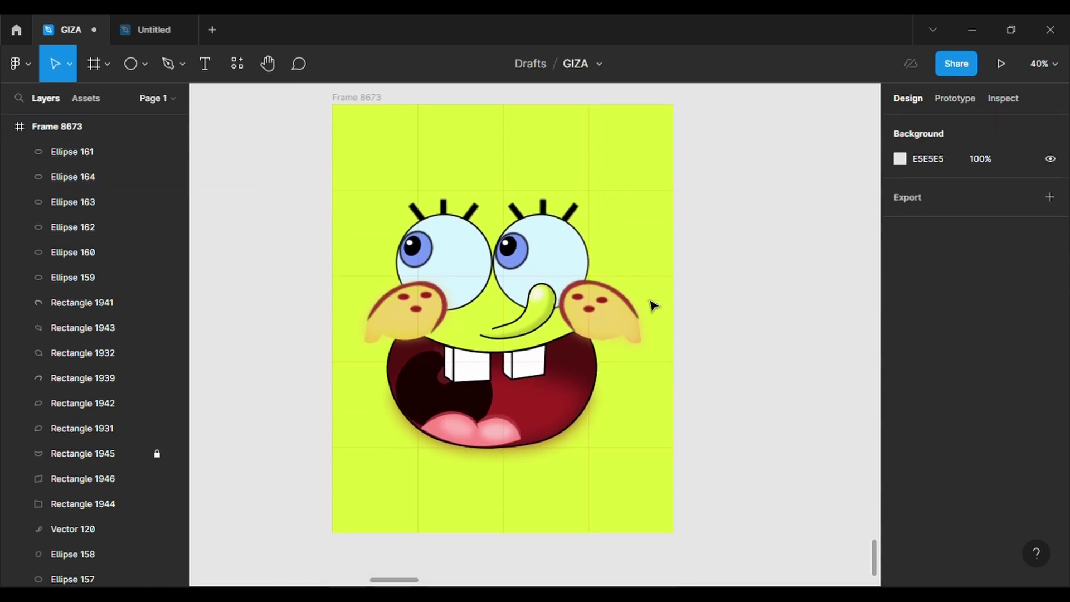
scroll(650, 301, up, 1)
scroll(649, 301, down, 1)
scroll(649, 301, up, 3)
scroll(653, 305, down, 2)
scroll(653, 305, up, 1)
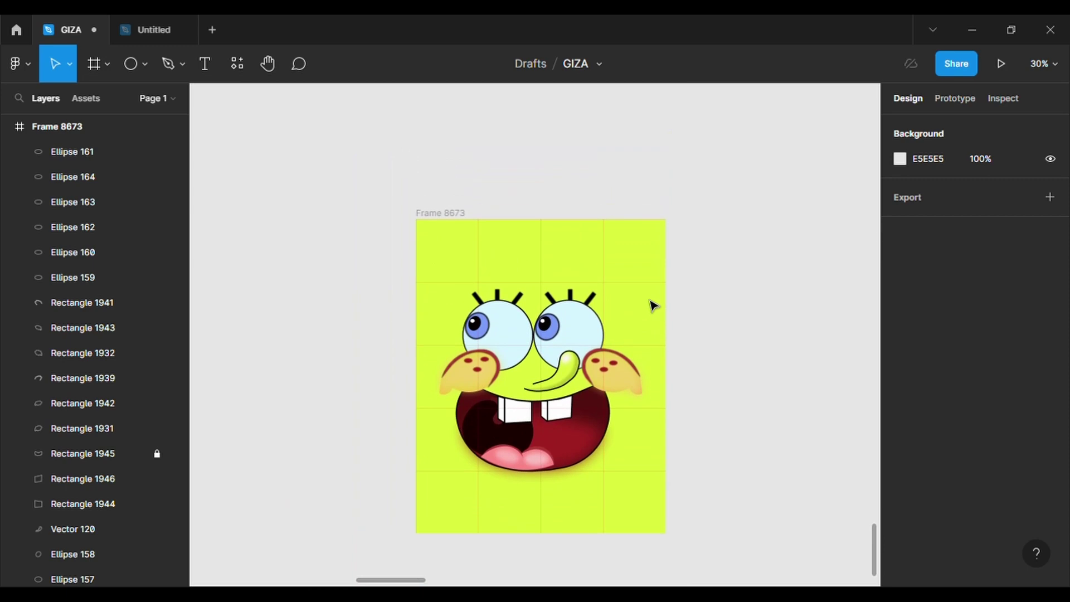
scroll(653, 305, down, 3)
scroll(653, 305, up, 3)
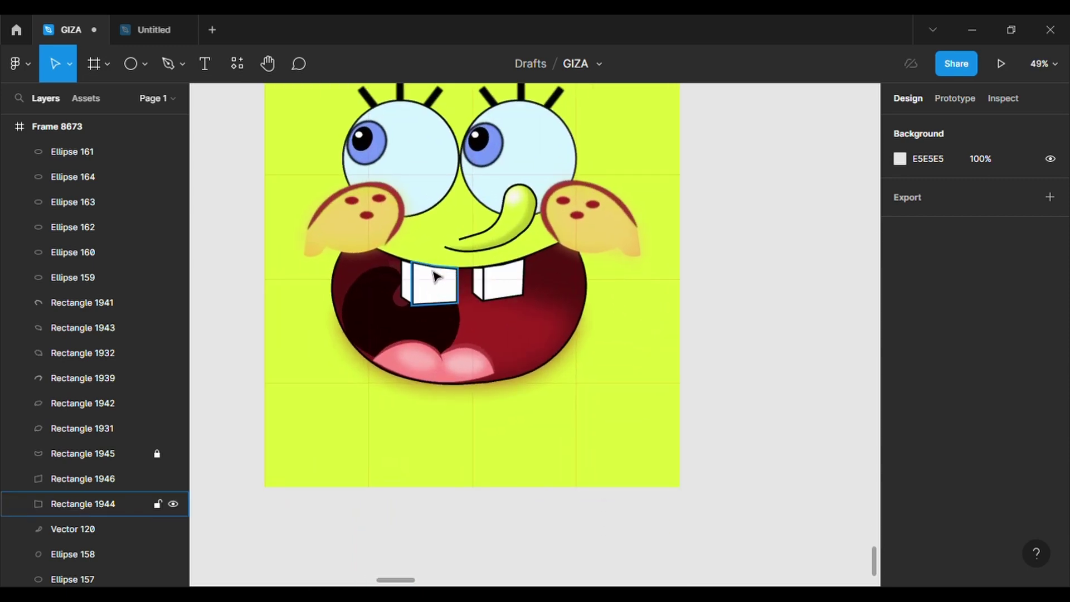
Step: Draw a rectangle about 645 × 198 across the lower edge of the mouth and send it to the back
click(138, 65)
click(161, 96)
drag(328, 360, 577, 436)
right_click(504, 401)
click(538, 265)
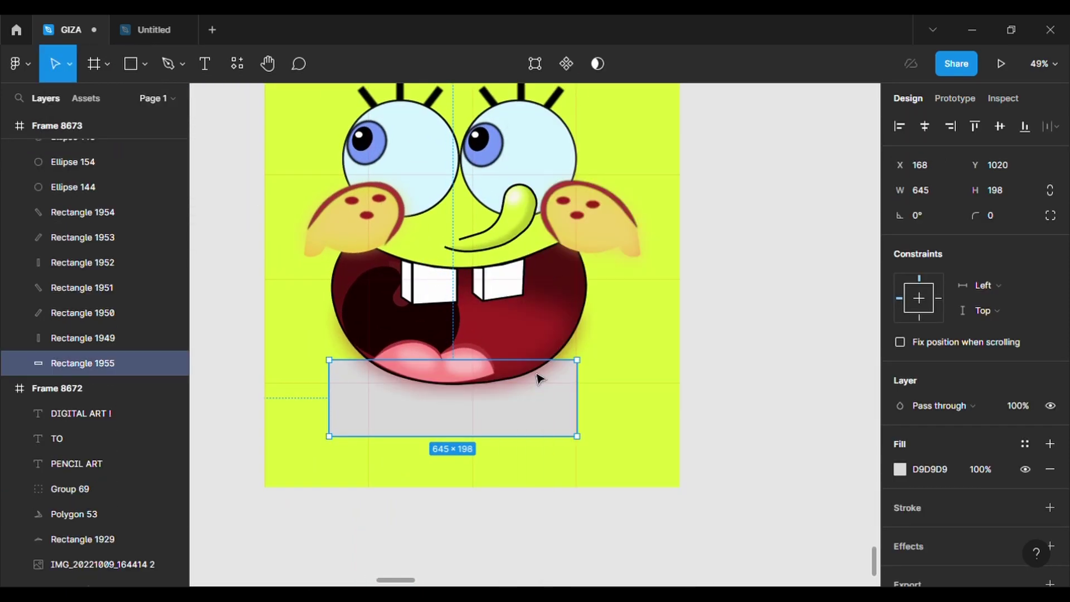
Step: Reshape the rectangle's points into a rounded chin contour below the mouth, with a corner radius of 500
click(535, 63)
drag(329, 360, 358, 345)
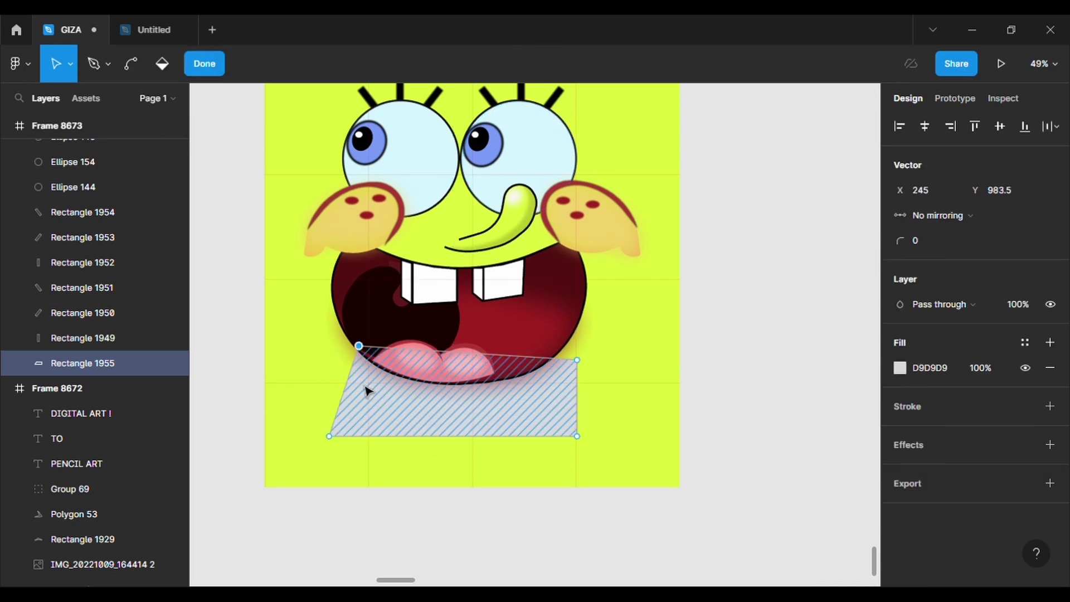
drag(343, 391, 336, 360)
drag(329, 436, 358, 383)
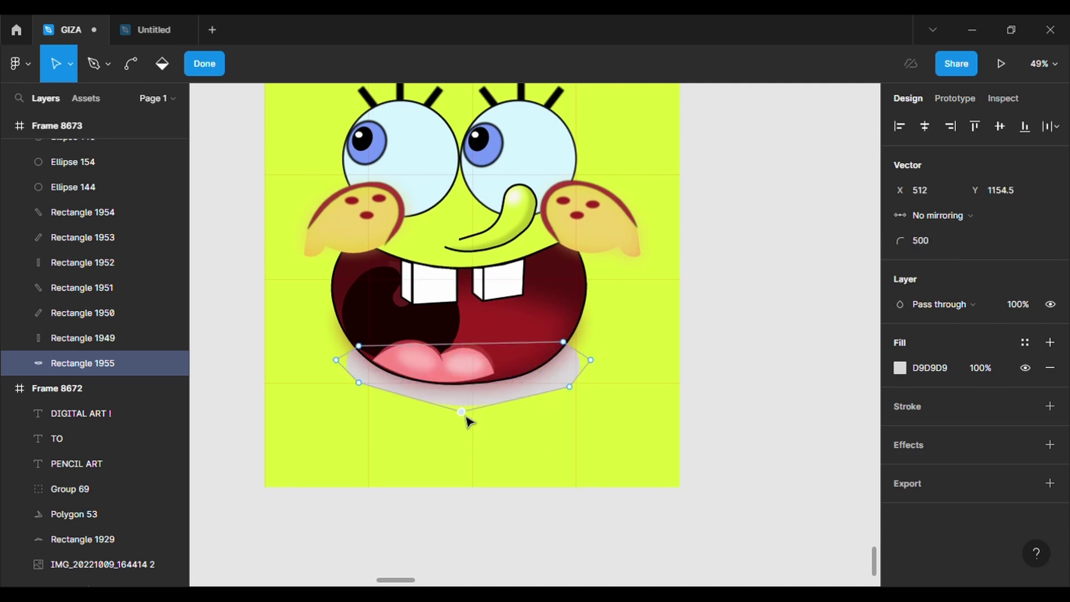
drag(335, 360, 354, 356)
click(543, 506)
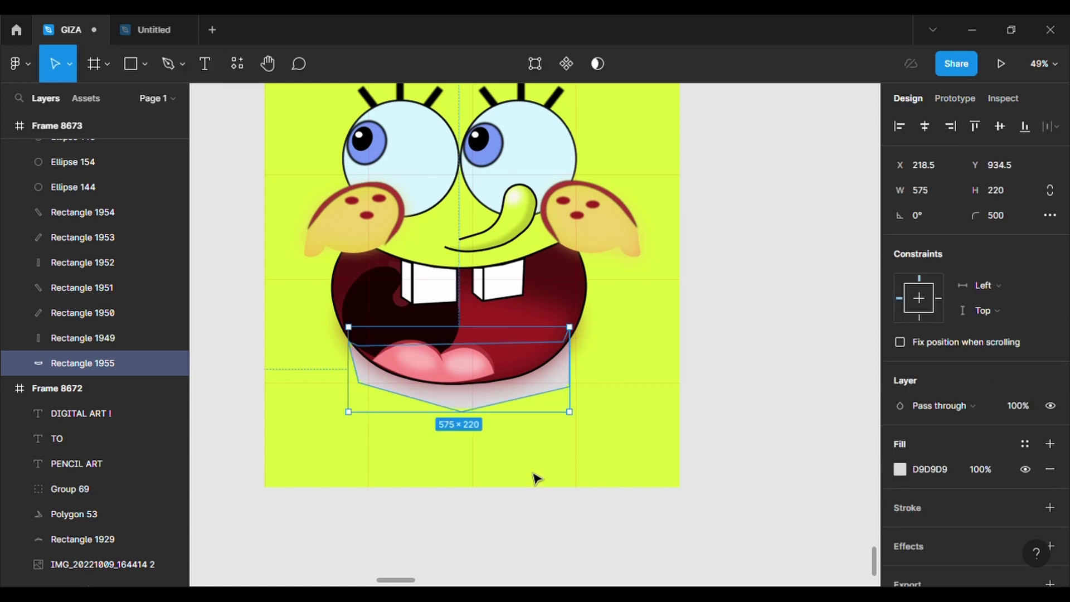
Step: Refine the chin shape by moving its side points and adding points along the lower edge for a smoother curve
click(530, 472)
scroll(495, 427, up, 3)
click(490, 379)
click(536, 66)
drag(615, 362, 582, 276)
drag(277, 355, 277, 338)
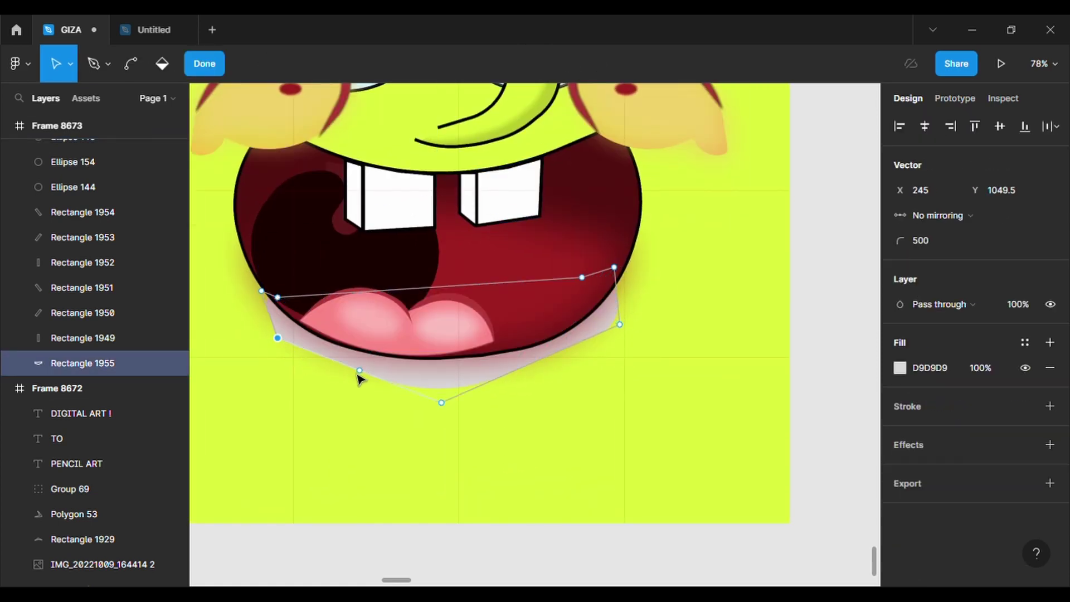
click(589, 417)
click(575, 344)
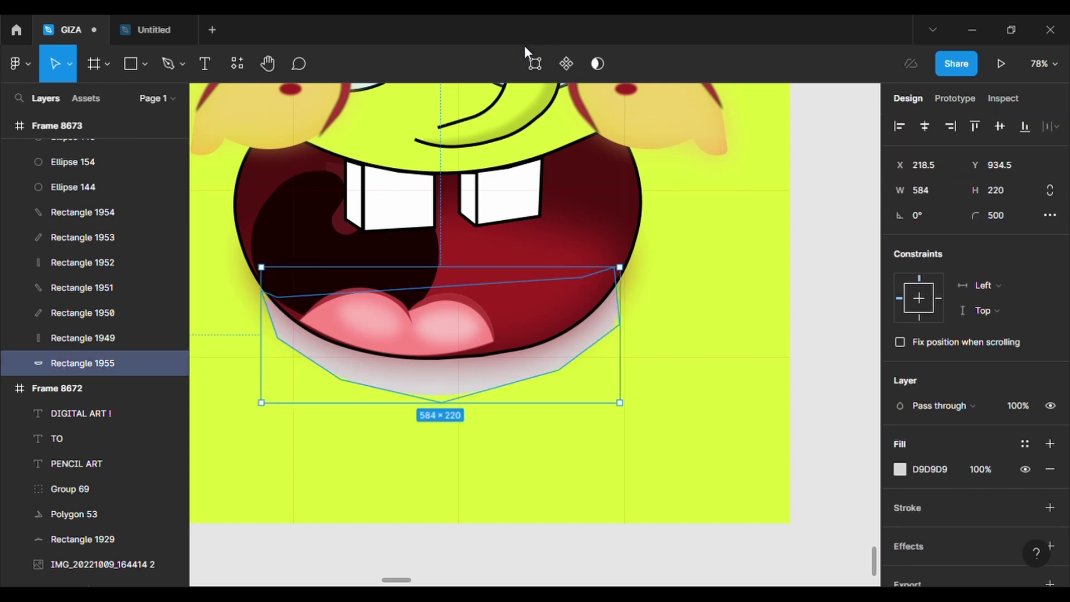
Step: Set the corner radius of the chin shape's upper left end point to 0
click(534, 63)
scroll(275, 322, up, 2)
click(257, 278)
click(931, 239)
text(0)
key(Return)
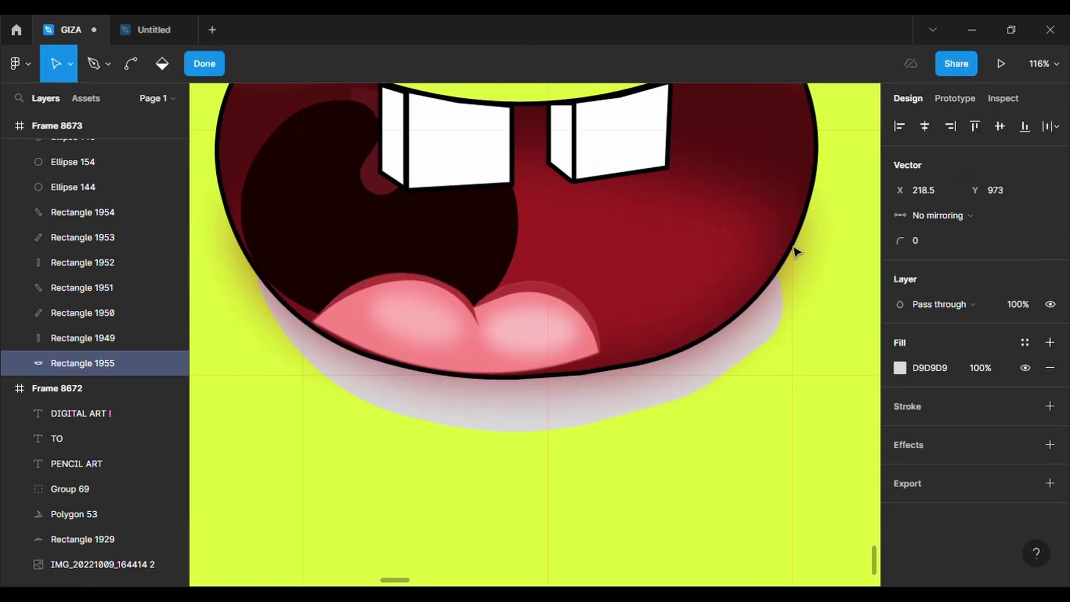
Step: Fine-tune the chin shape's lower points on both sides to even out the curve
click(691, 397)
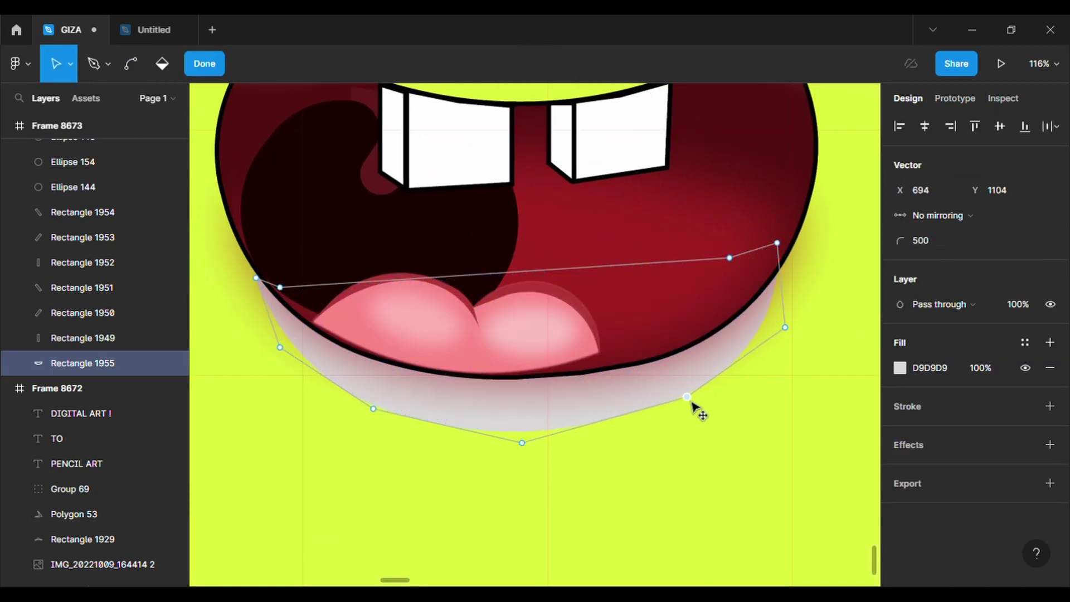
drag(687, 397, 654, 403)
drag(375, 402, 379, 406)
click(370, 473)
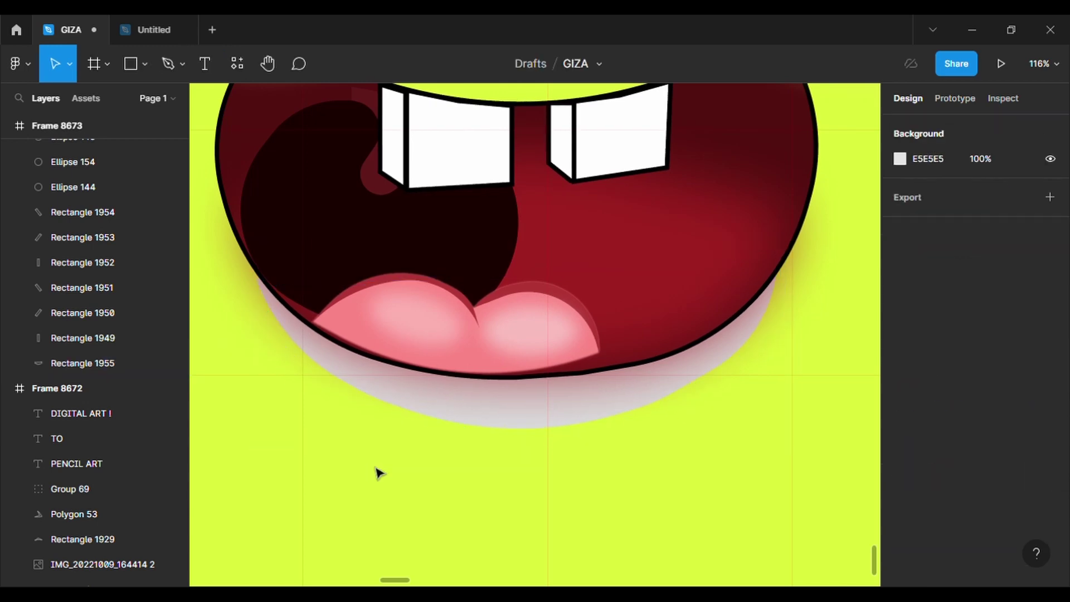
Step: Fill the chin shape with the face's yellow-green D9F33A
click(423, 407)
click(899, 468)
click(717, 410)
click(659, 494)
Step: Add an inner shadow to the chin shape with offsets X -10 and Y -5
click(971, 543)
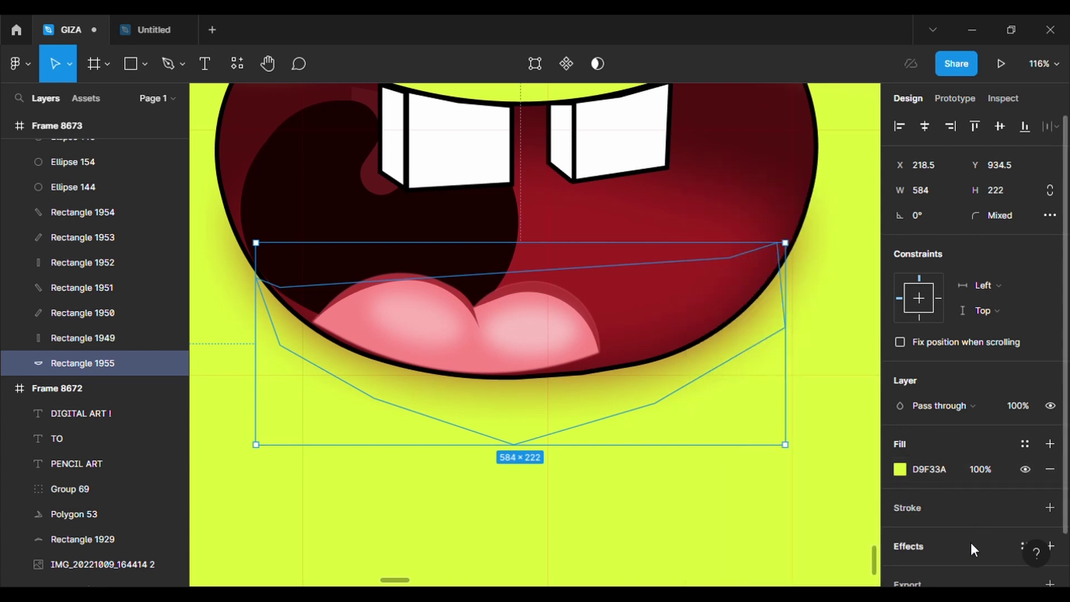
click(1049, 546)
click(947, 573)
click(951, 513)
scroll(946, 542, down, 2)
click(900, 489)
click(730, 504)
text(-10)
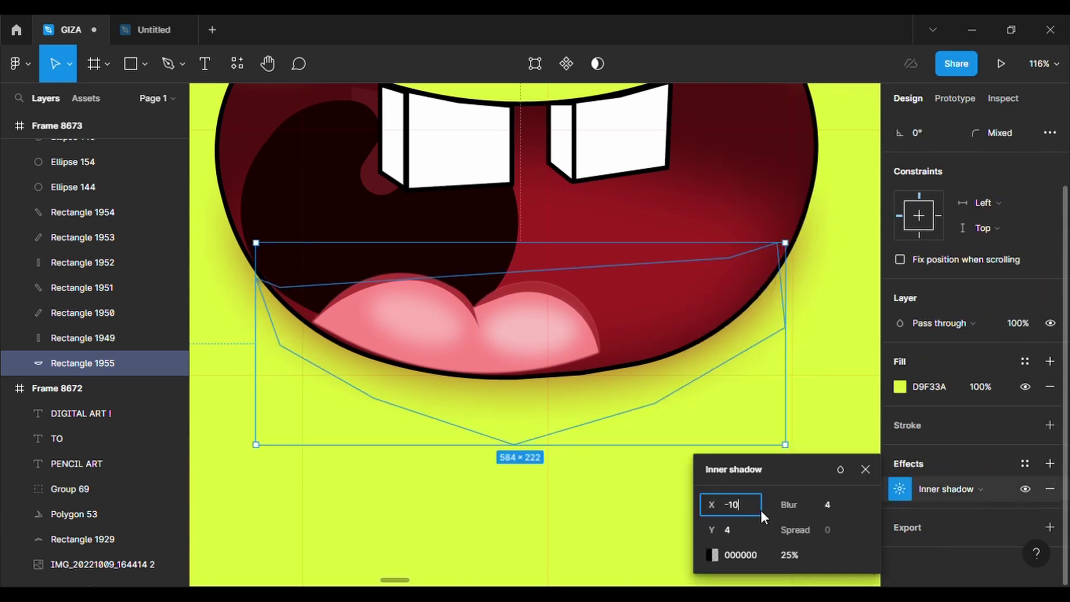
click(734, 529)
text(-5)
key(Return)
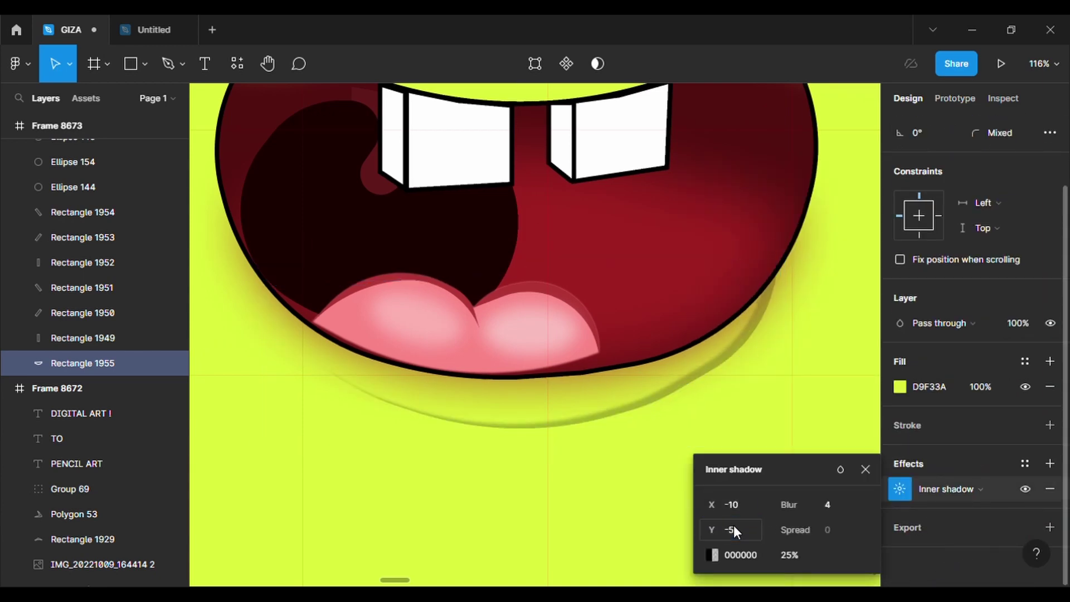
Step: Try inner shadow offsets of X -15 and Y -10 on the chin shape, and undo both changes
click(734, 528)
key(BackSpace)
text(-10)
key(Return)
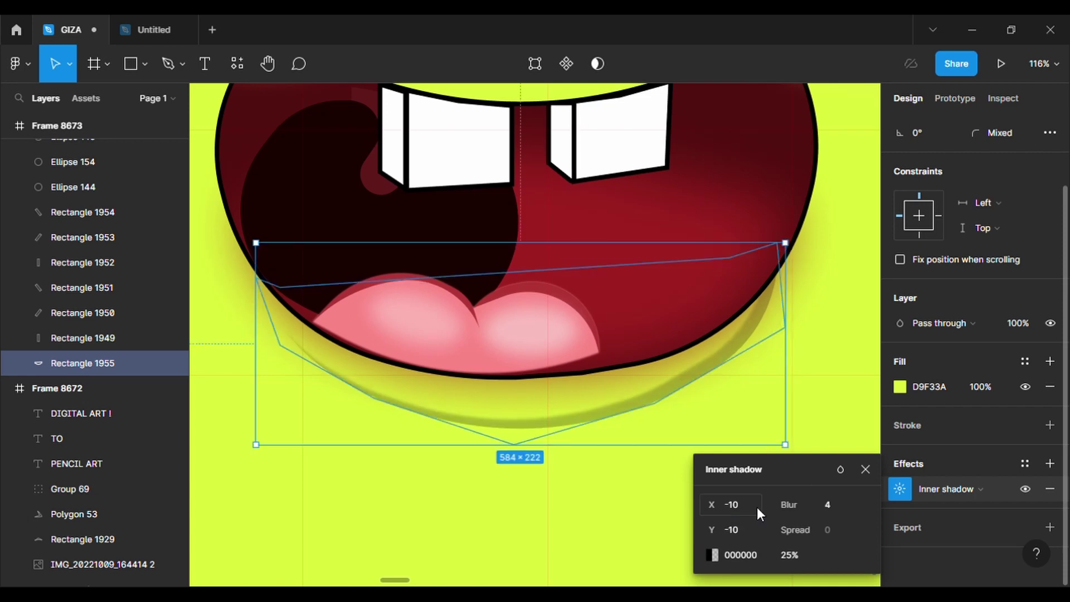
click(756, 507)
text(-15)
key(Return)
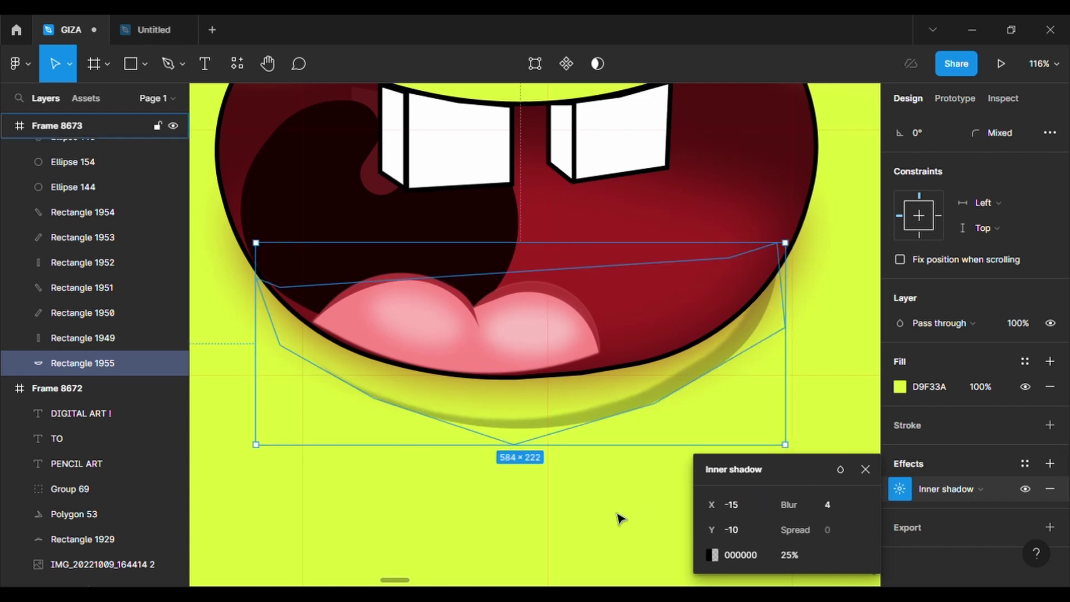
key(ctrl+z)
key(ctrl+z)
Step: Recolour the chin's inner shadow to a golden orange tone at 50% opacity
click(712, 554)
drag(540, 202, 456, 229)
drag(589, 176, 254, 224)
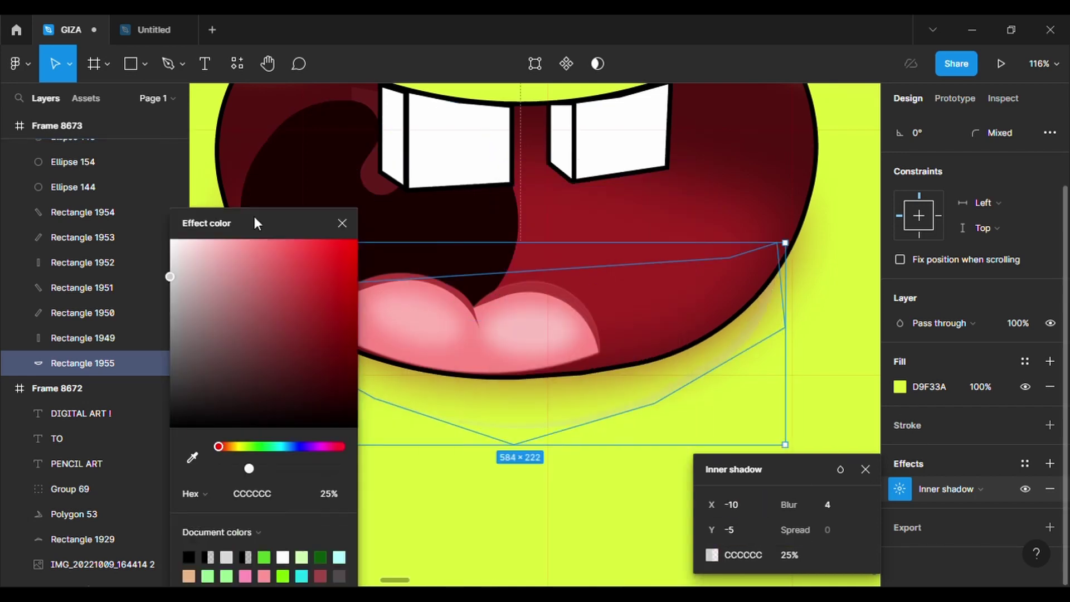
click(239, 447)
click(350, 348)
click(343, 280)
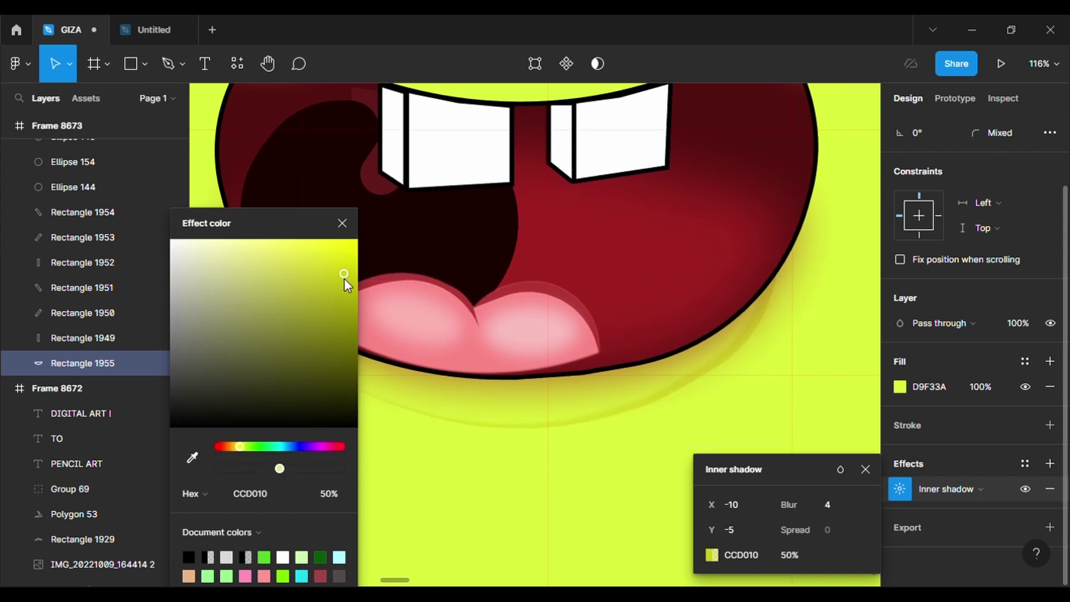
click(229, 446)
click(336, 281)
click(477, 473)
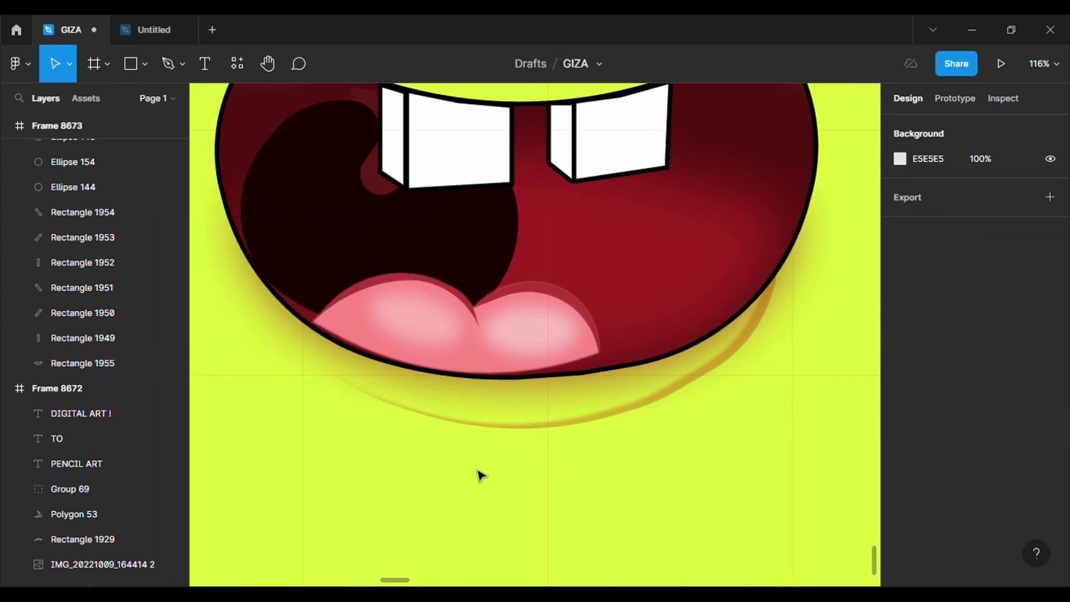
Step: Try a second inner shadow on the chin with offsets X 10 and Y 10 at 35% opacity, and remove it
scroll(478, 473, down, 3)
scroll(478, 474, up, 2)
scroll(477, 473, down, 1)
click(505, 484)
click(1050, 464)
click(981, 490)
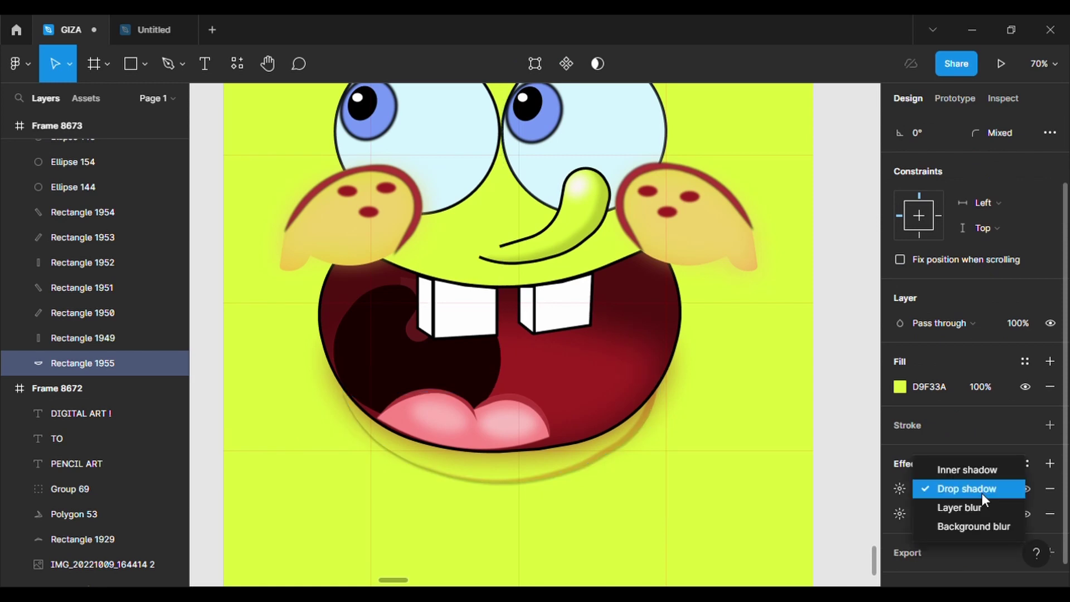
click(913, 468)
click(900, 489)
click(735, 530)
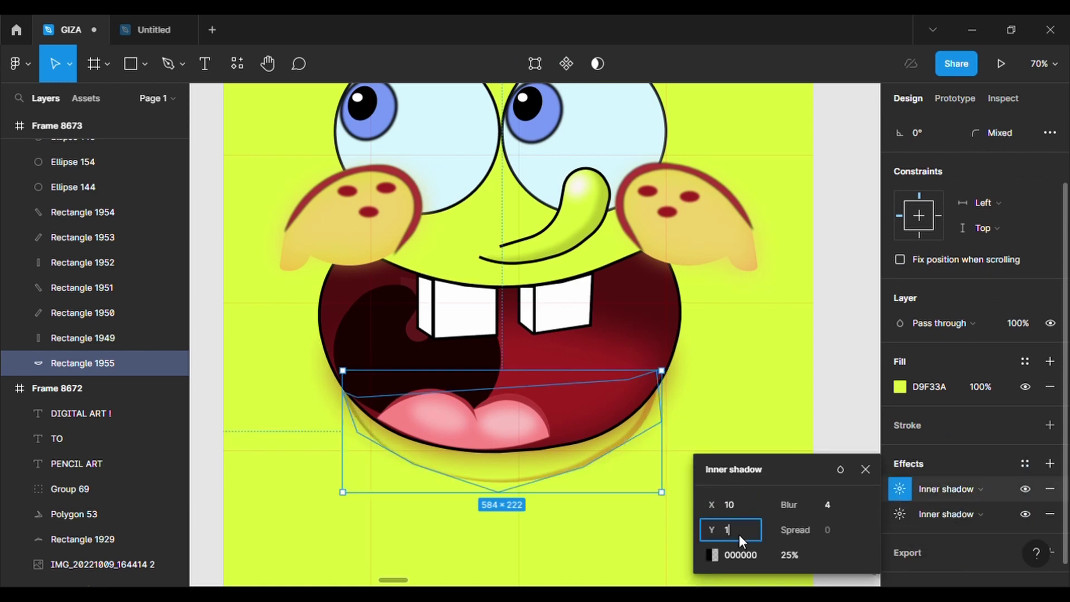
text(10)
click(712, 554)
click(641, 422)
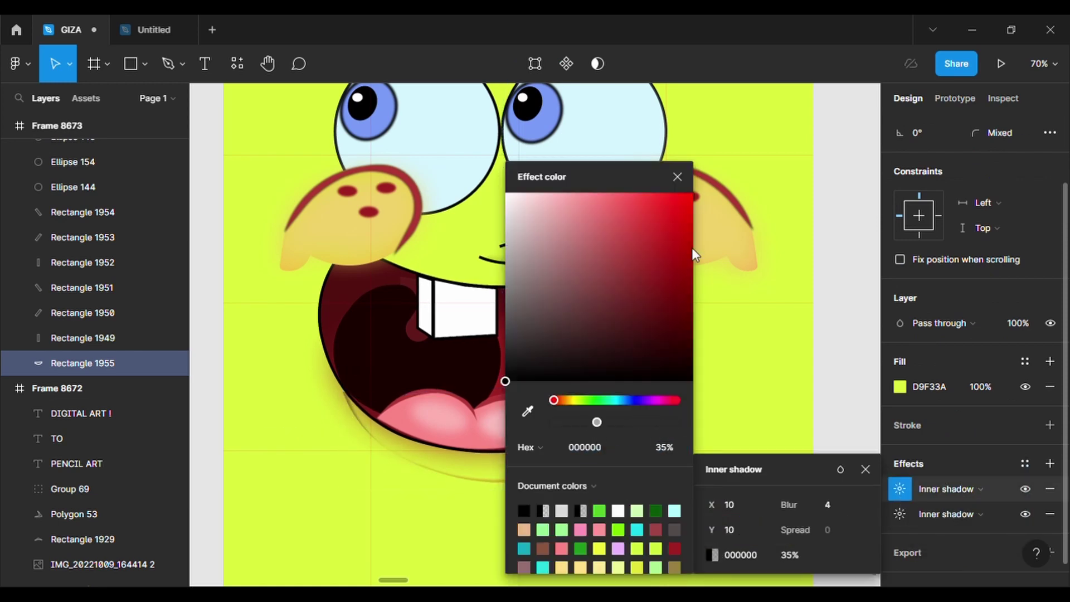
click(1049, 489)
click(875, 463)
scroll(714, 449, up, 2)
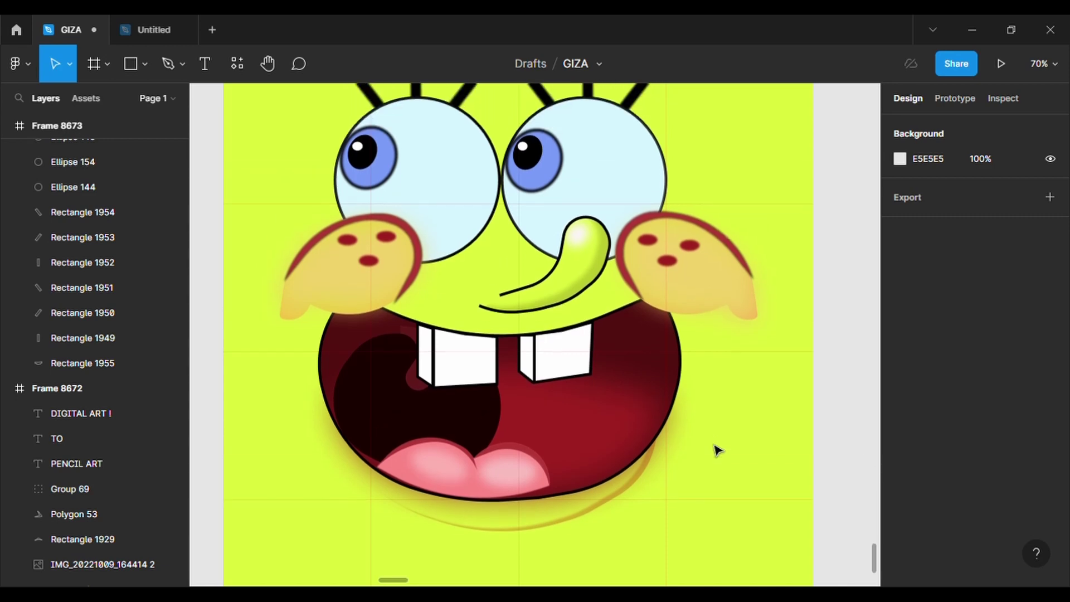
Step: Hide the left eye's white and iris layers and the outlines of both eyes
scroll(613, 362, down, 2)
click(417, 189)
click(173, 363)
click(174, 388)
click(172, 336)
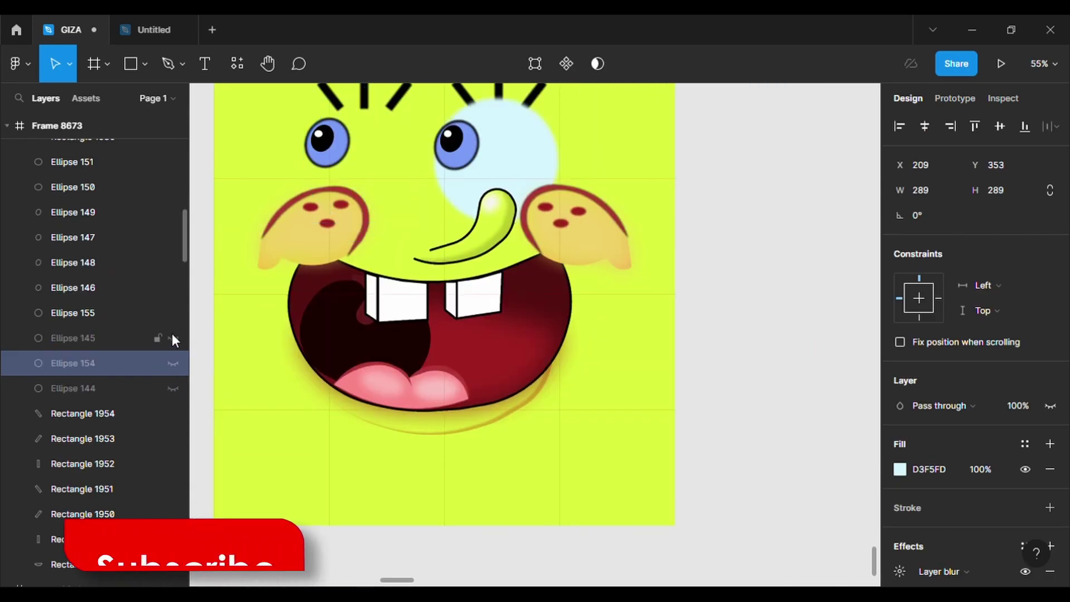
click(166, 311)
click(172, 288)
Step: Select the whole left cheek with its freckles and scale it down to about 224 × 162
click(258, 310)
drag(230, 186, 352, 222)
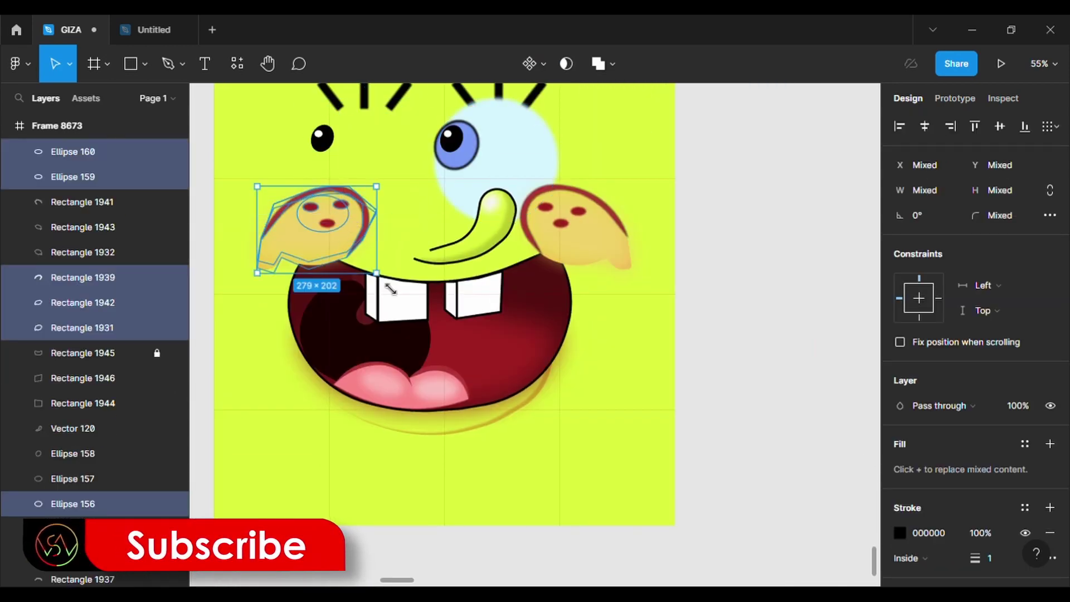
click(248, 208)
drag(248, 208, 329, 244)
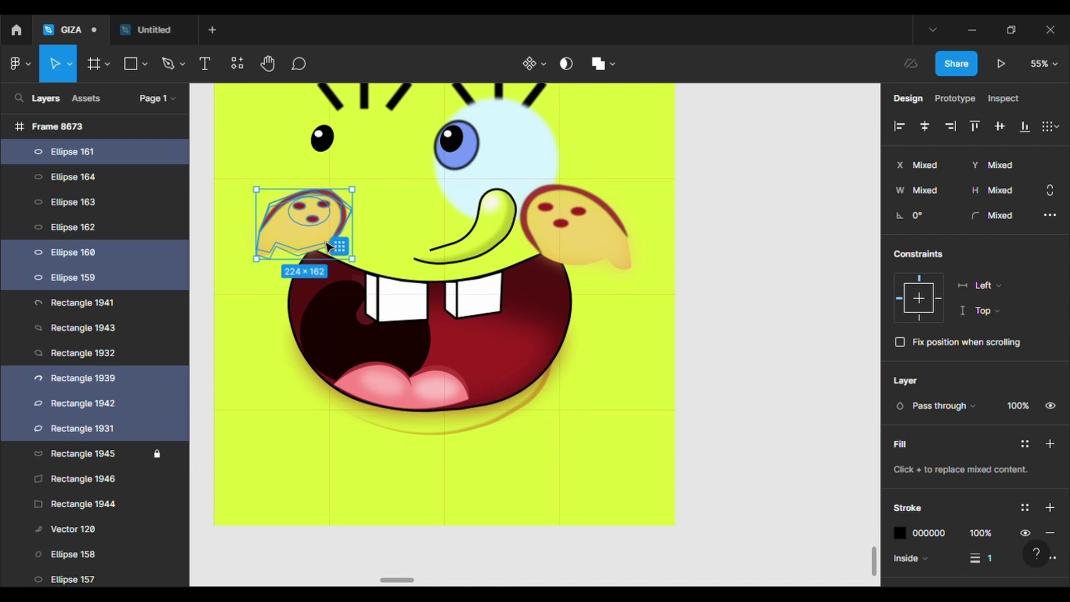
click(237, 473)
Step: Make the hidden eye ellipse layers visible again
scroll(237, 474, down, 2)
scroll(107, 468, down, 15)
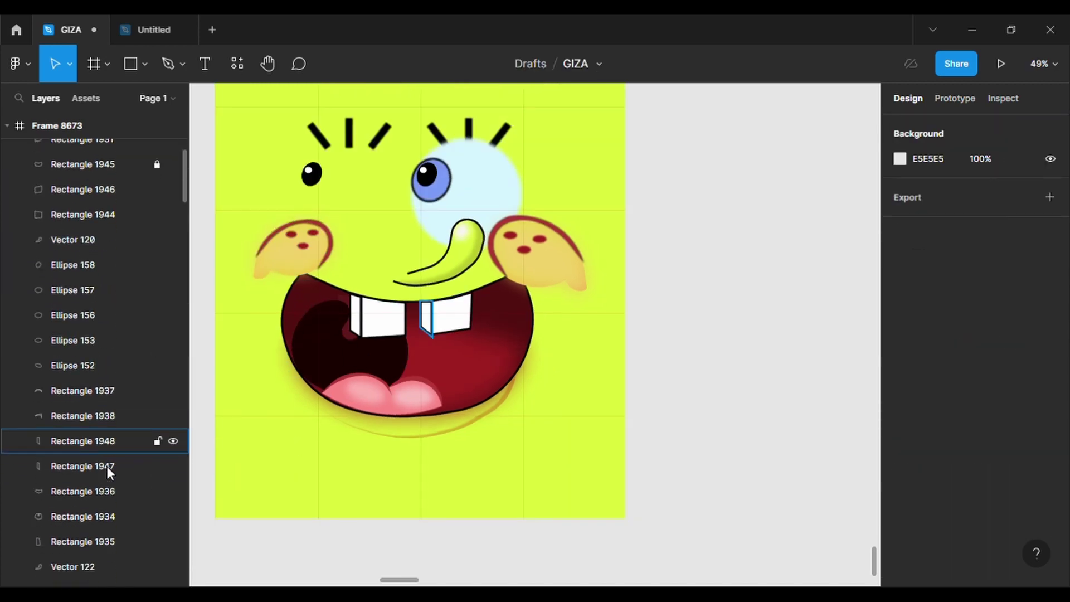
scroll(106, 466, down, 8)
scroll(106, 466, up, 15)
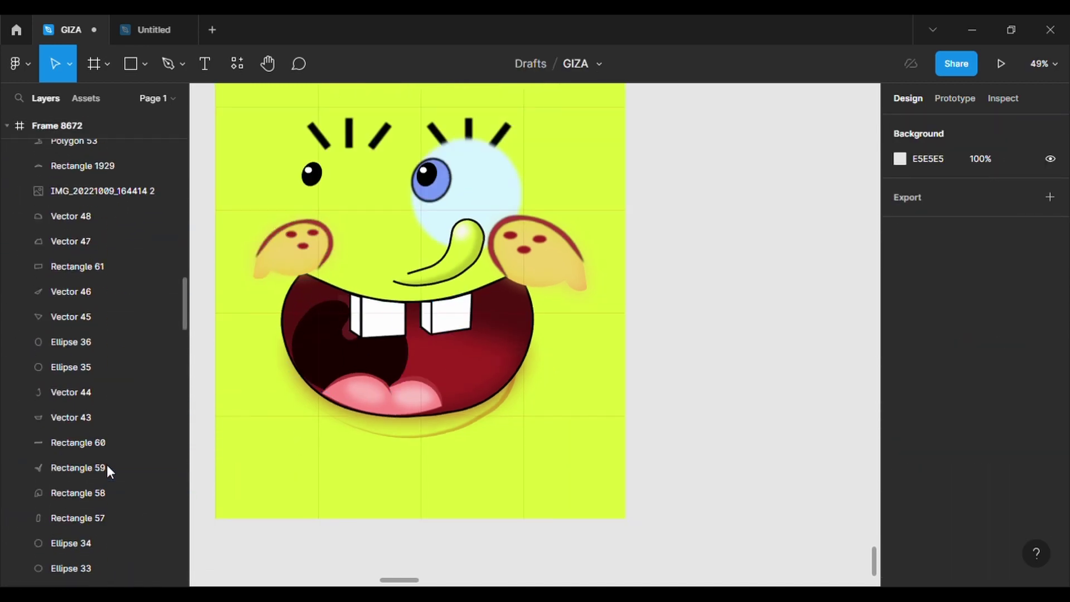
click(105, 465)
scroll(106, 465, up, 8)
click(173, 281)
drag(172, 313, 174, 373)
click(301, 397)
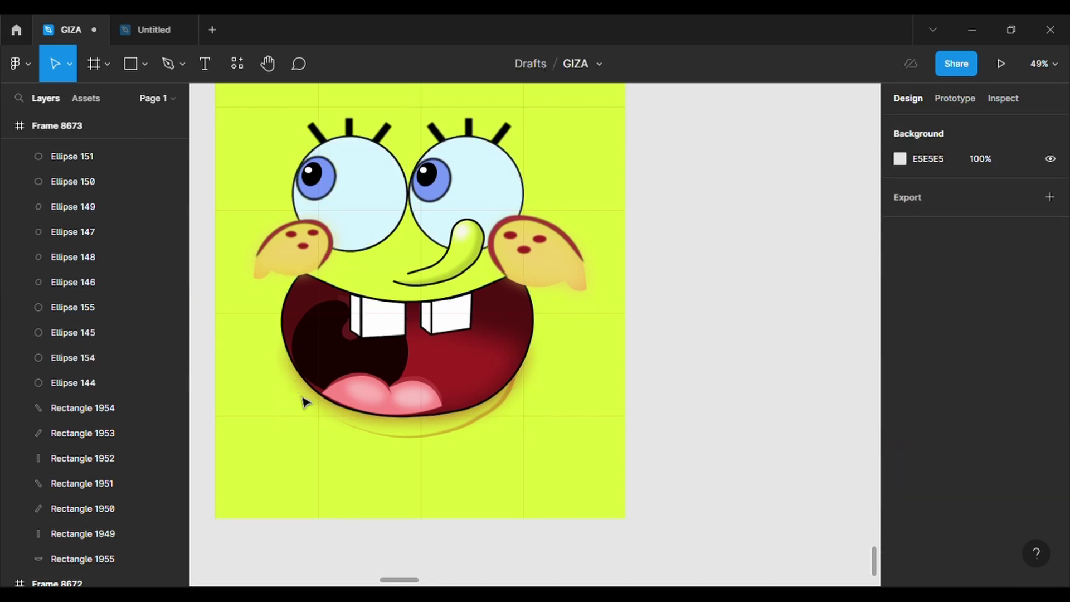
Step: Delete the larger right cheek together with its outline and freckles
drag(533, 232, 556, 245)
click(558, 174)
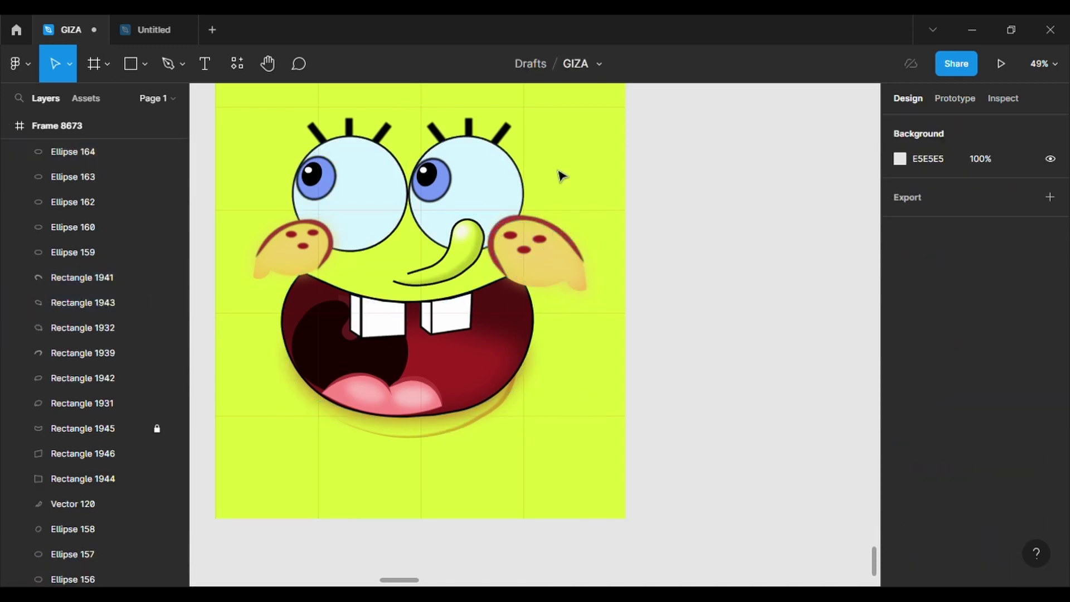
drag(559, 175, 568, 310)
key(Delete)
drag(582, 265, 530, 242)
key(Delete)
click(510, 235)
key(Delete)
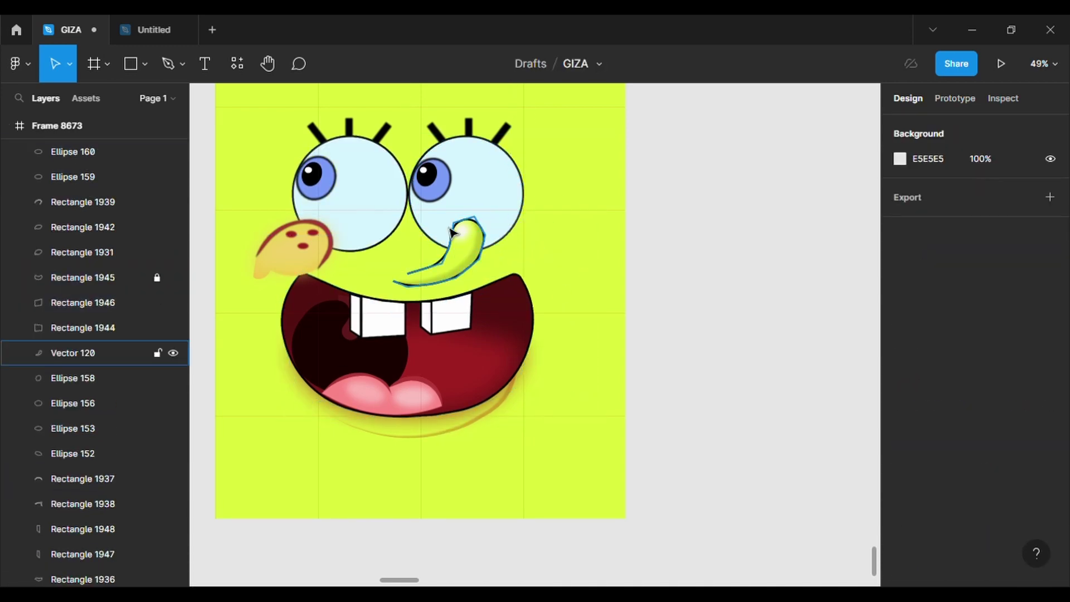
Step: Duplicate the left cheek with its freckles and place the copy horizontally mirrored at the right end of the mouth, hiding the eye ellipses for selection
click(364, 236)
drag(174, 361, 172, 388)
drag(255, 231, 540, 273)
key(ctrl+c)
key(ctrl+v)
key(shift+h)
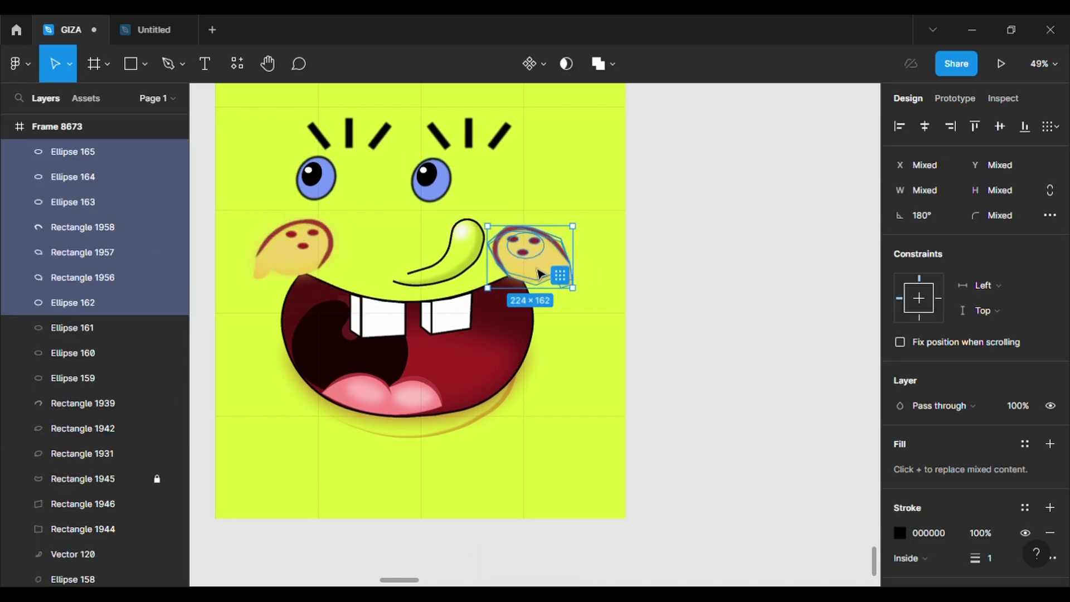
Step: Group the layers of the mirrored right cheek and make the hidden eye ellipses visible again
right_click(539, 272)
click(594, 297)
scroll(104, 469, down, 9)
drag(173, 415, 170, 366)
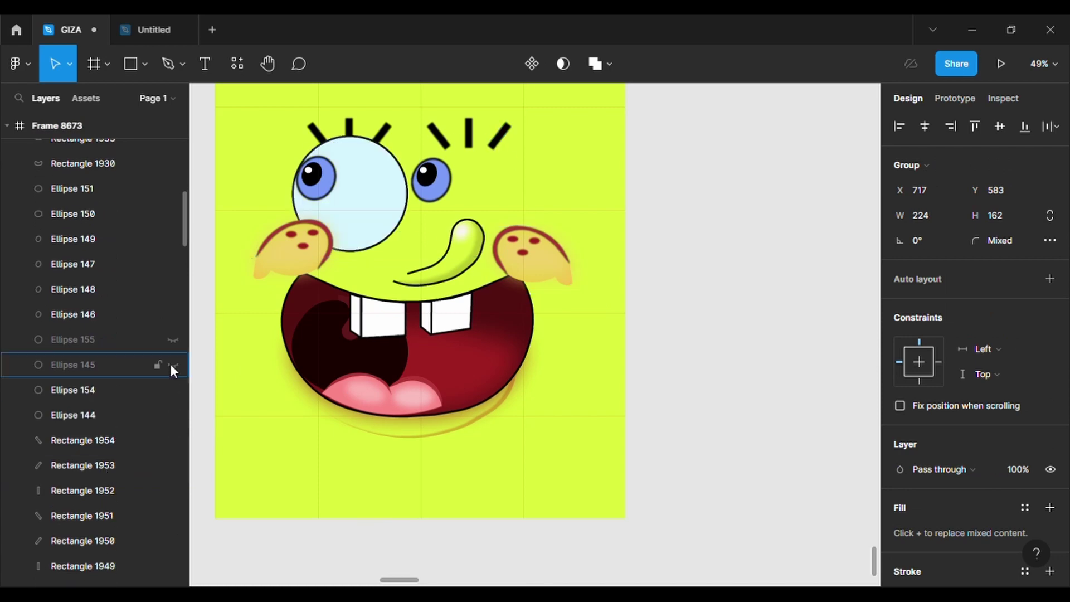
click(171, 365)
Step: Try to move the face artwork slightly upward on the frame, and undo each move
scroll(582, 536, down, 2)
key(ctrl+a)
drag(463, 367, 463, 346)
key(ctrl+z)
drag(329, 183, 591, 523)
drag(503, 426, 509, 411)
key(ctrl+z)
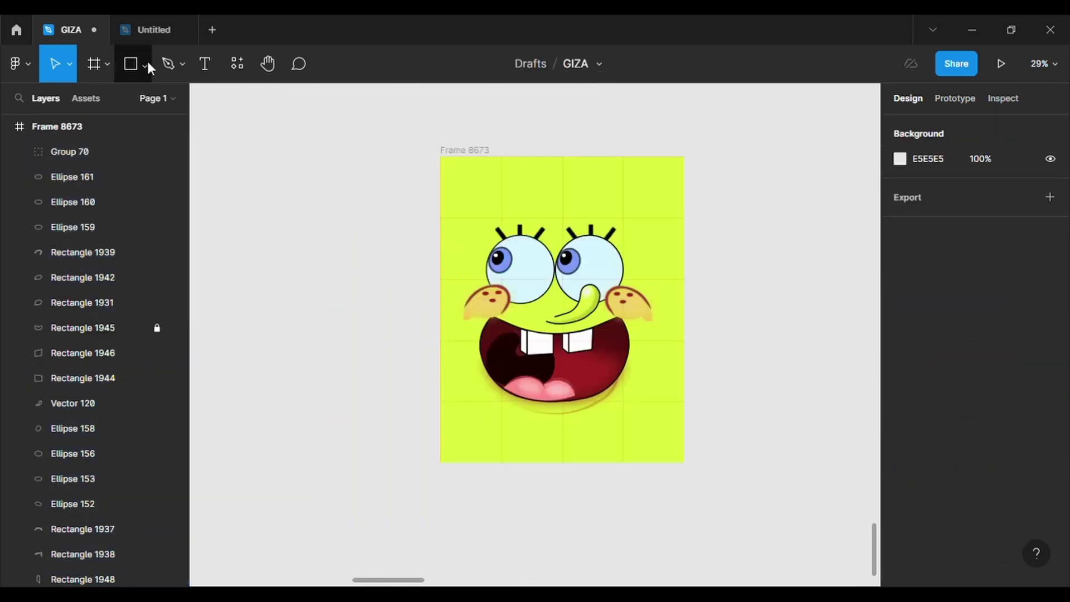
Step: Draw an ellipse about 137 × 100 near the frame's upper-left corner and make it a component
click(145, 61)
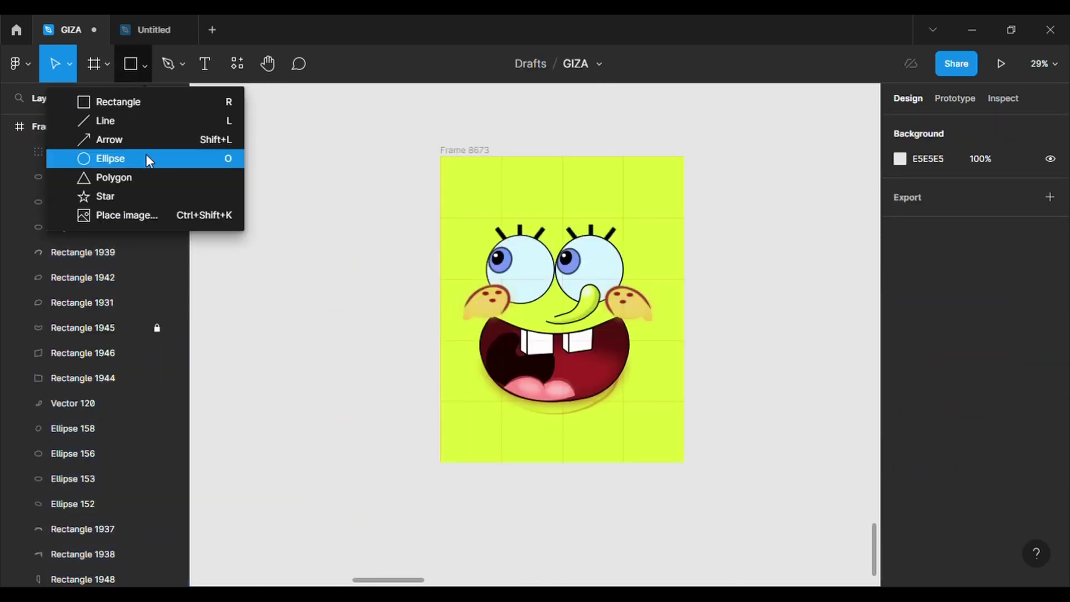
click(146, 158)
ctrl+scroll(530, 387, up, 3)
scroll(444, 279, up, 5)
mouse_move(396, 231)
mouse_down()
mouse_move(466, 269)
mouse_move(453, 272)
mouse_move(782, 371)
mouse_up()
click(567, 67)
Step: Place five instances of the ellipse component around the face, near the frame's edges
key(ctrl+v)
key(ctrl+v)
scroll(781, 370, down, 3)
drag(776, 215, 652, 125)
key(ctrl+v)
key(ctrl+v)
key(ctrl+v)
scroll(675, 564, up, 1)
Step: Fill the ellipse inside the main component with the frame's yellow-green background colour D9F33A
click(432, 127)
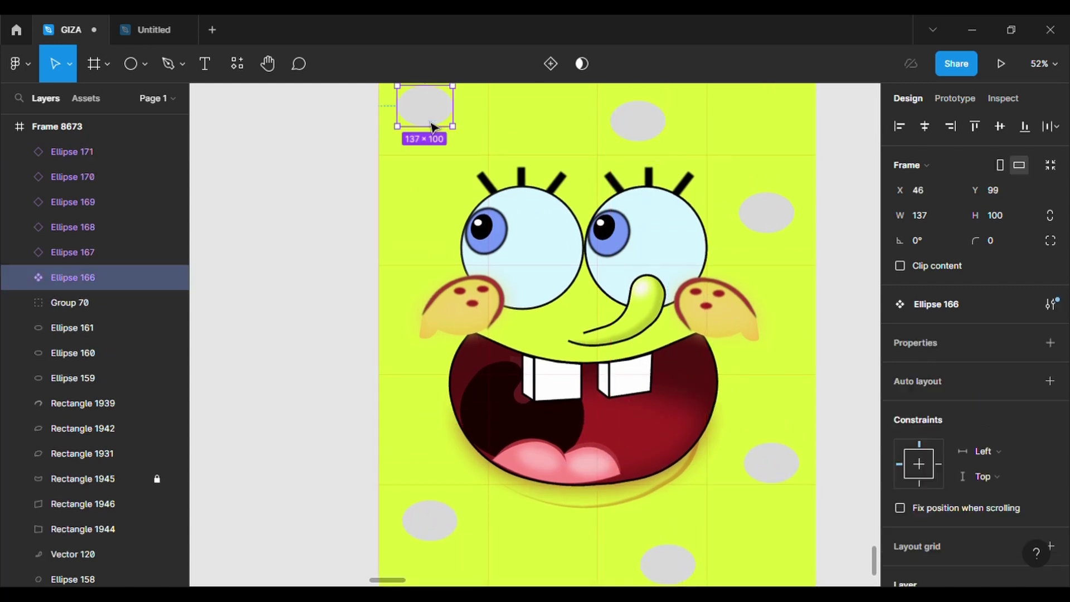
scroll(967, 430, down, 5)
click(900, 348)
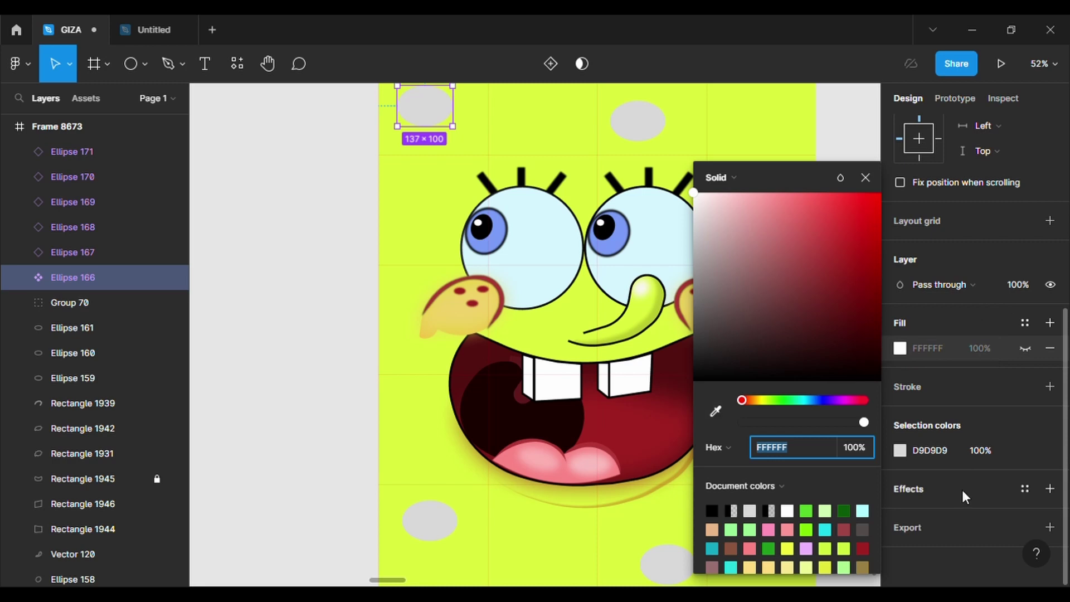
click(963, 490)
click(899, 348)
click(715, 410)
click(773, 127)
double_click(442, 110)
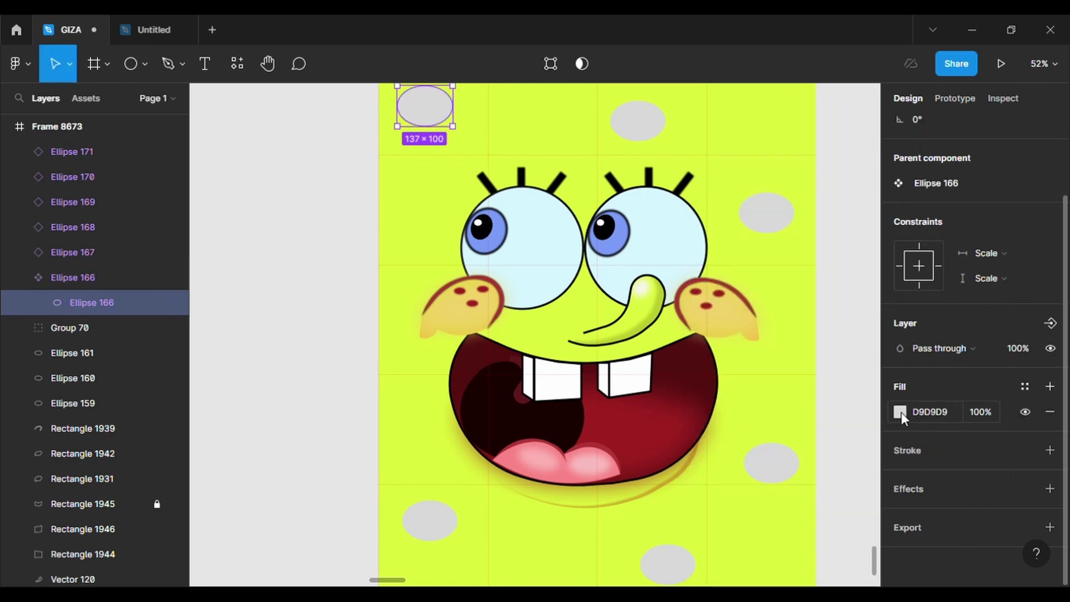
click(899, 411)
click(713, 413)
click(613, 548)
Step: Add an effect to the large hole's main ellipse, change it to an inner shadow and open its settings
click(936, 497)
click(1050, 488)
click(947, 513)
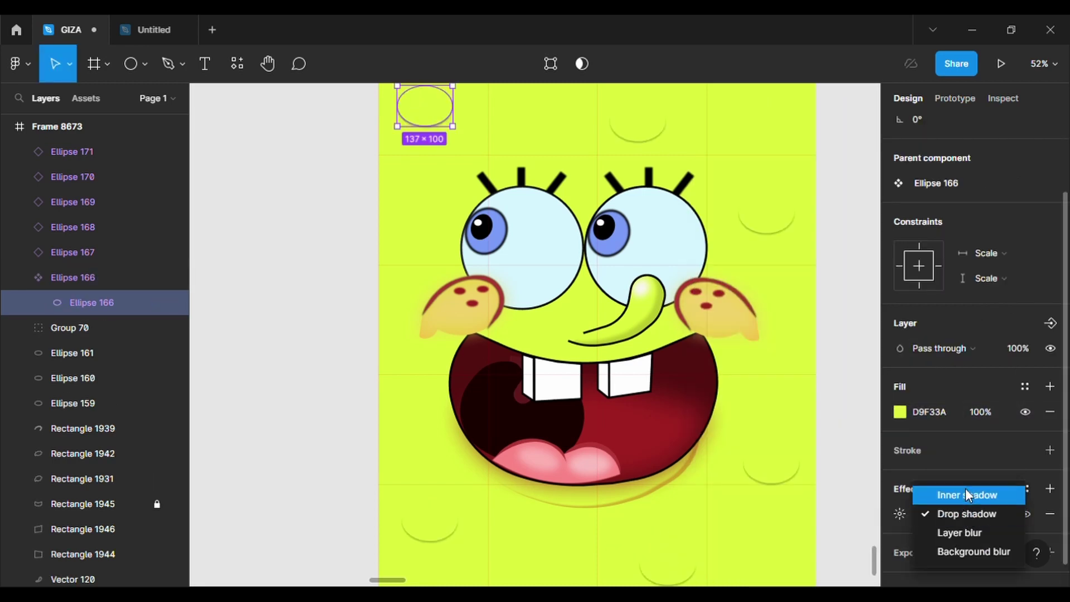
click(965, 490)
click(899, 514)
Step: Set the large hole's inner shadow offsets to X -10 and Y 30
click(750, 527)
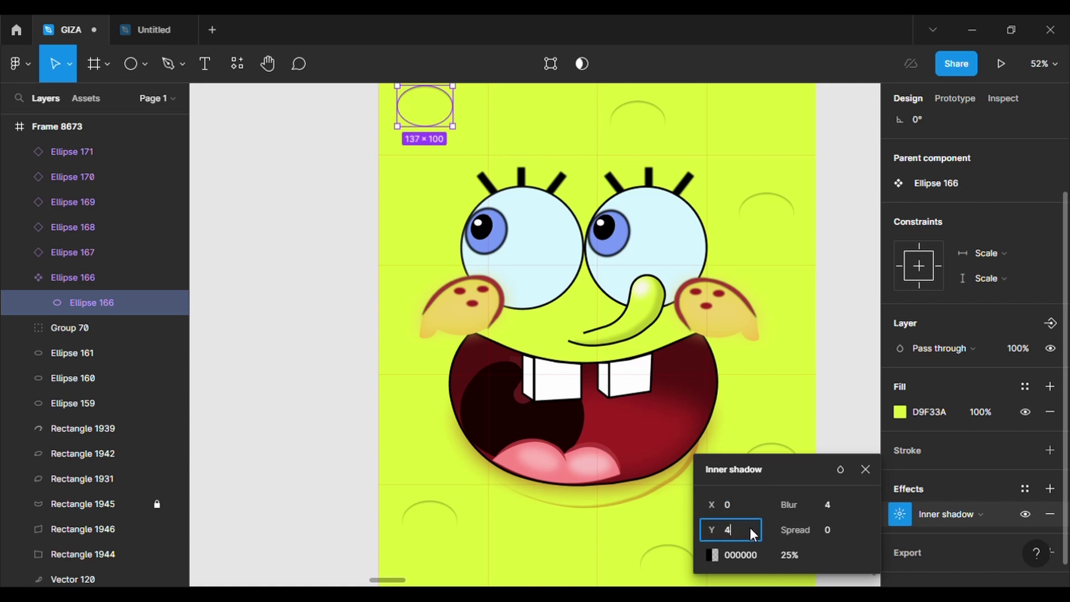
text(10)
key(Return)
click(746, 511)
text(10)
click(745, 512)
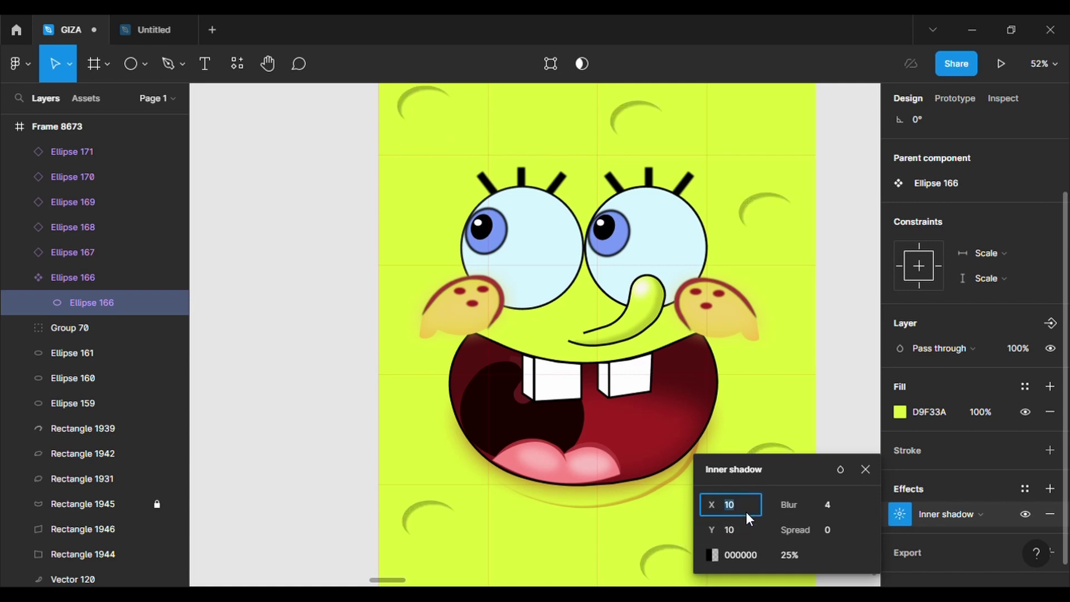
text(-10)
key(Return)
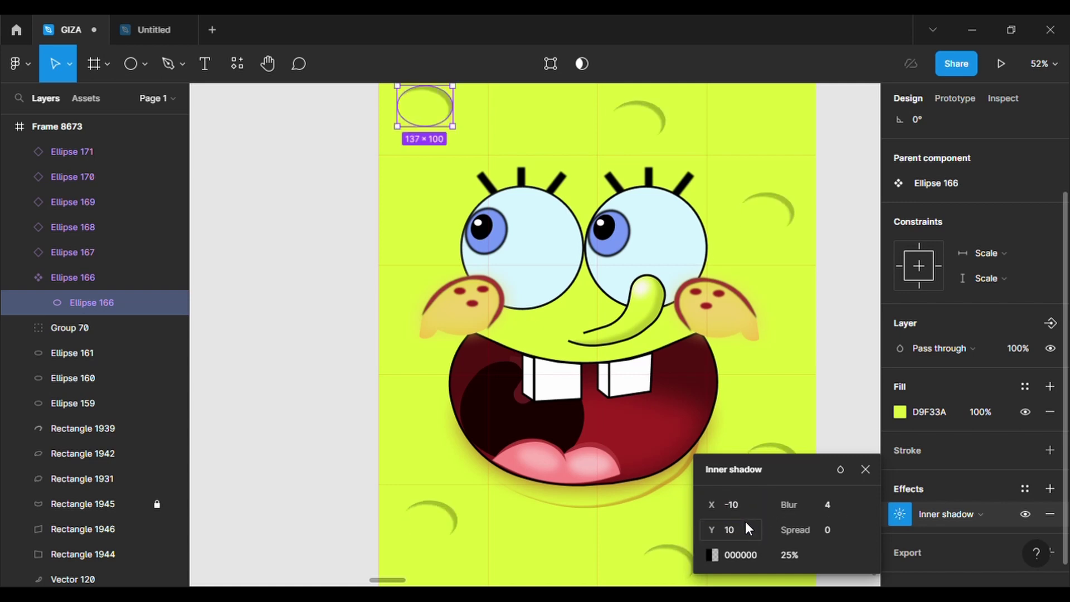
click(744, 521)
text(30)
key(Return)
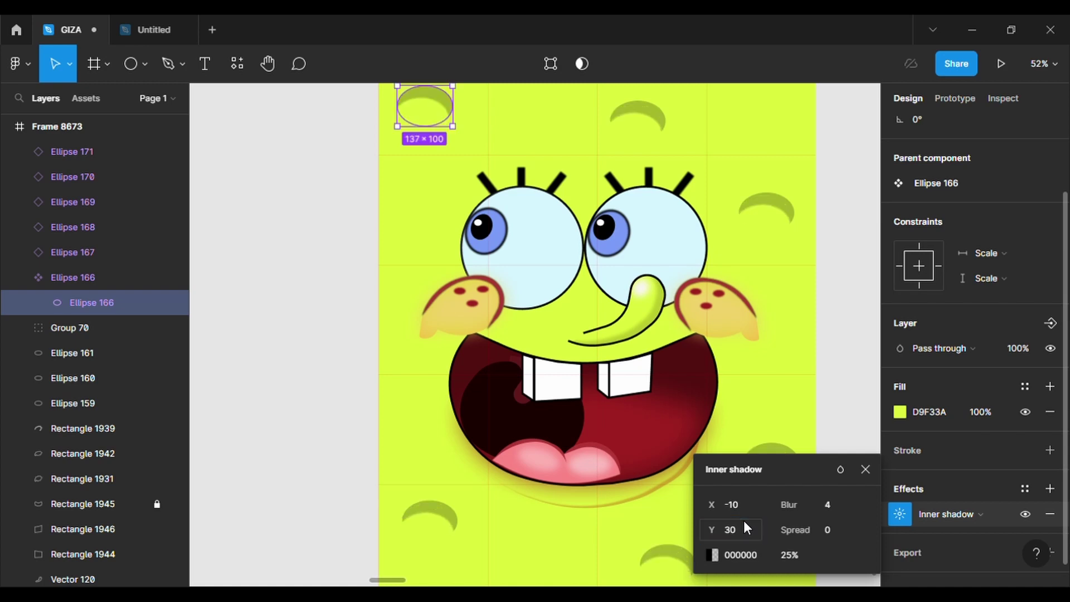
Step: Set the large hole's inner shadow blur to 40, trying 20 and 30 first
click(831, 510)
text(20)
key(Return)
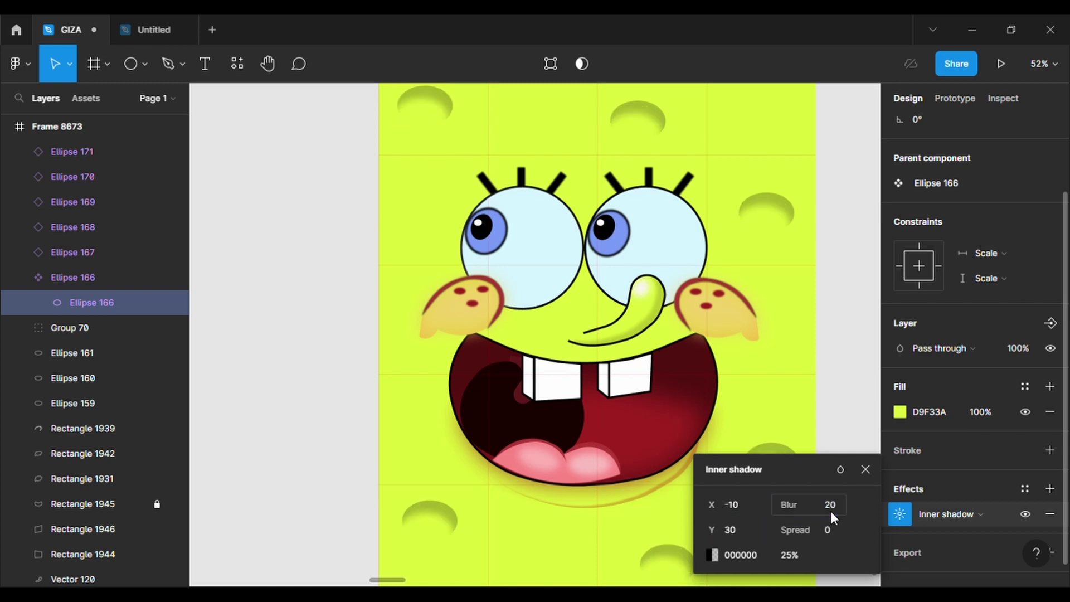
click(830, 510)
text(30)
key(Return)
click(830, 507)
text(40)
key(Return)
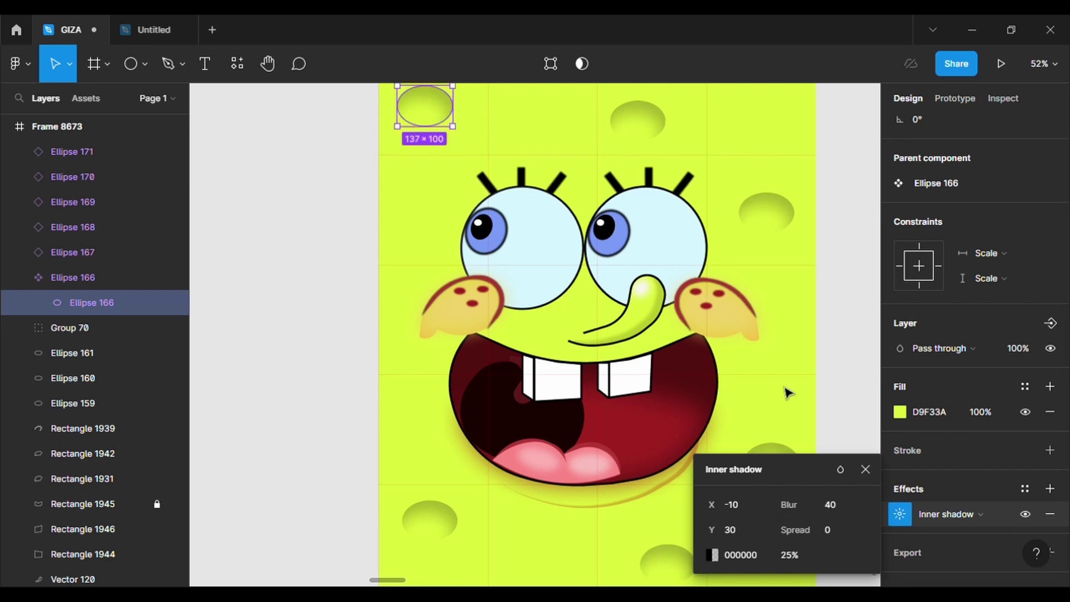
scroll(787, 394, down, 3)
click(557, 549)
scroll(564, 440, up, 1)
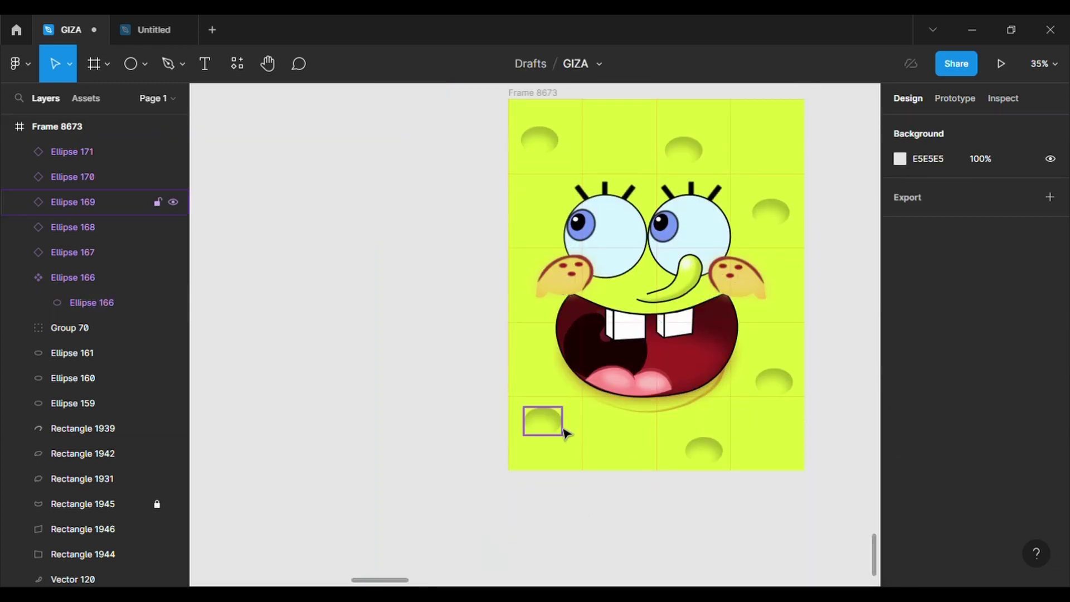
Step: Try placing a copy of the lower-left hole beside the left eye and slightly rotating the upper-left main hole
click(549, 440)
key(ctrl+c)
key(ctrl+v)
drag(548, 440, 543, 250)
scroll(569, 237, up, 2)
click(533, 115)
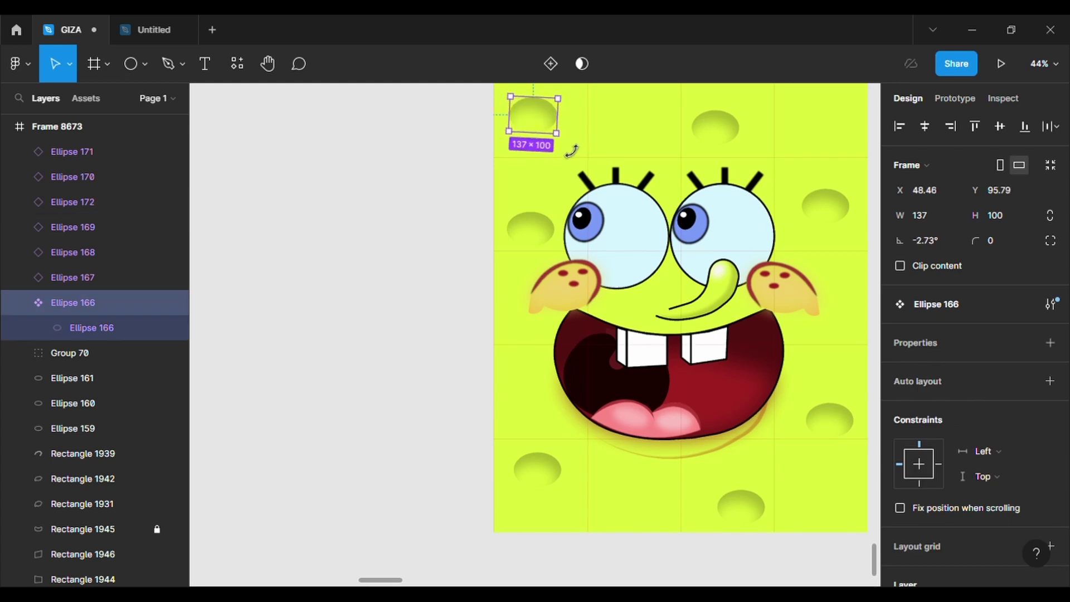
key(ctrl+z)
Step: Try scaling the copied hole beside the left eye to 96 × 70, and undo both the resize and the copy
click(543, 232)
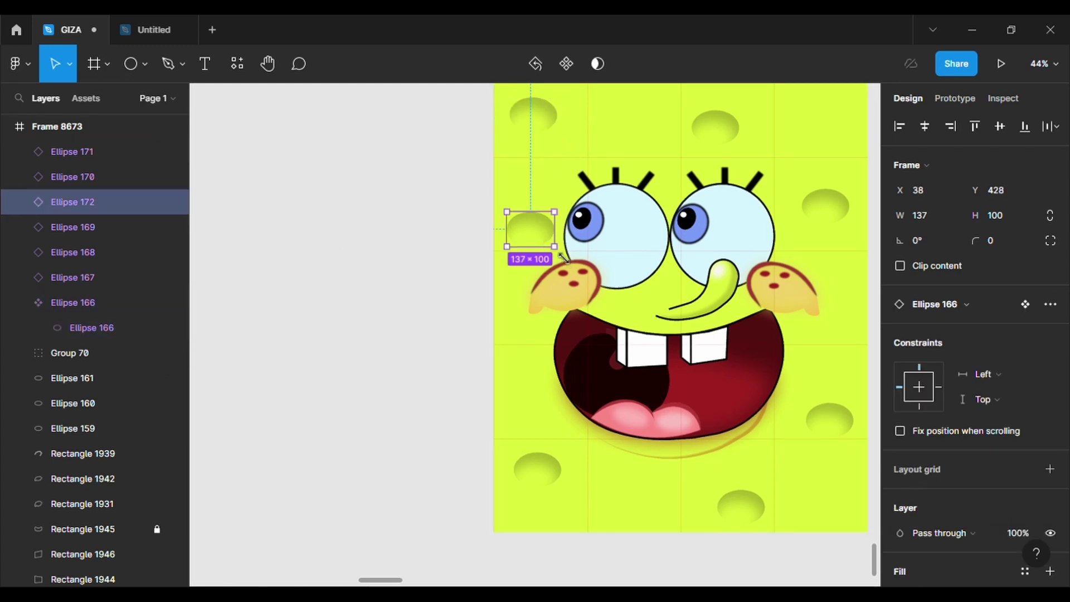
drag(556, 248, 545, 249)
scroll(980, 457, down, 4)
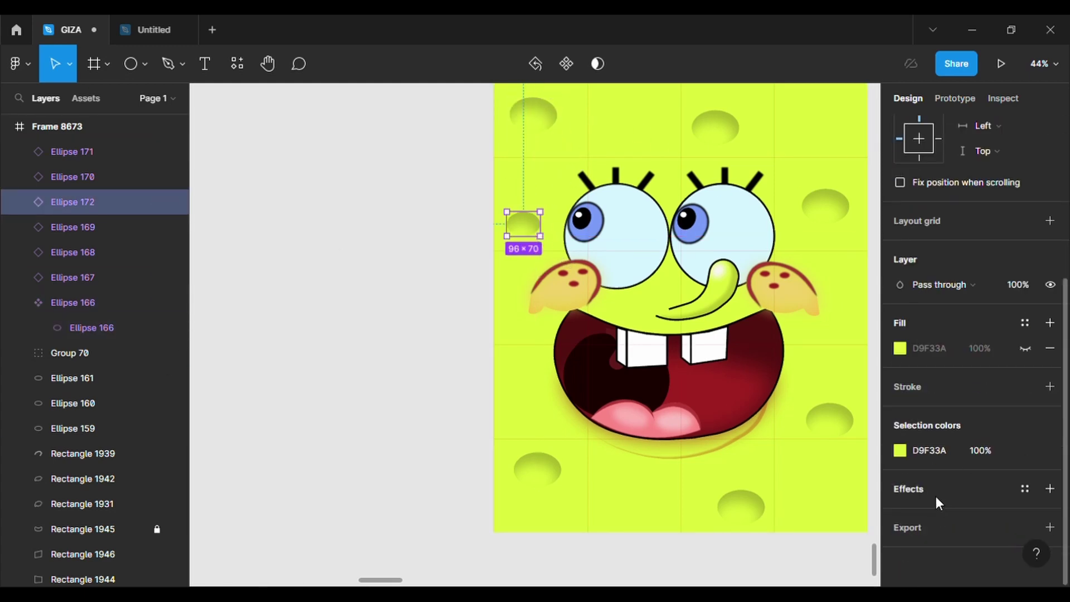
click(934, 490)
key(ctrl+z)
key(ctrl+z)
key(ctrl+z)
key(ctrl+z)
key(ctrl+z)
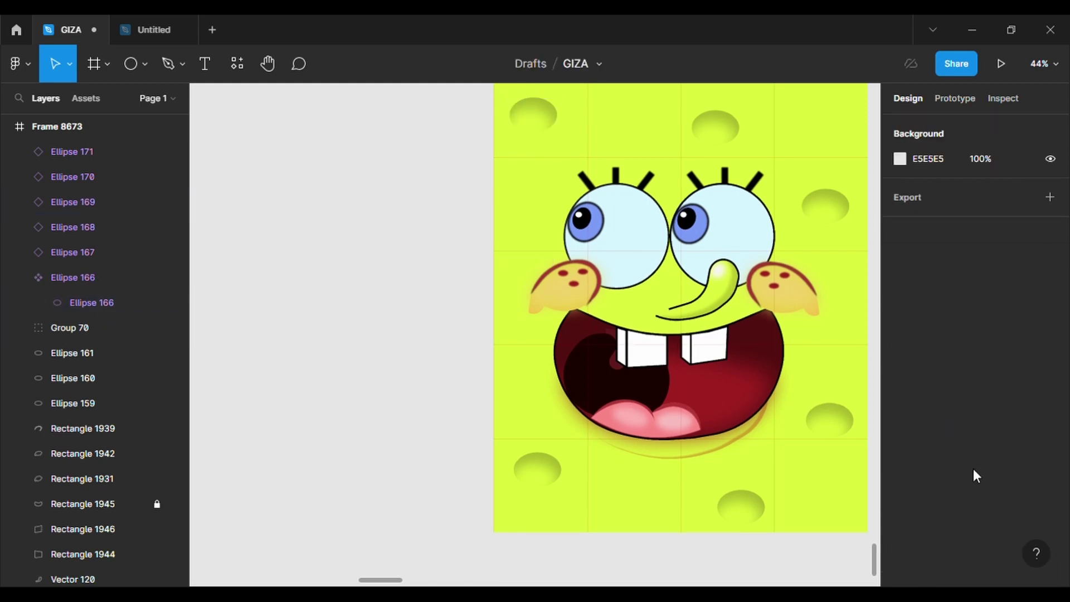
Step: Create a small ellipse component about 68 × 42 beside the left eyelashes and place six instances of it between the large holes
mouse_move(525, 175)
mouse_down()
mouse_move(550, 189)
mouse_move(529, 391)
mouse_move(838, 363)
mouse_move(813, 147)
mouse_up()
key(ctrl+alt+k)
key(ctrl+c)
key(ctrl+v)
key(ctrl+v)
key(ctrl+v)
key(ctrl+v)
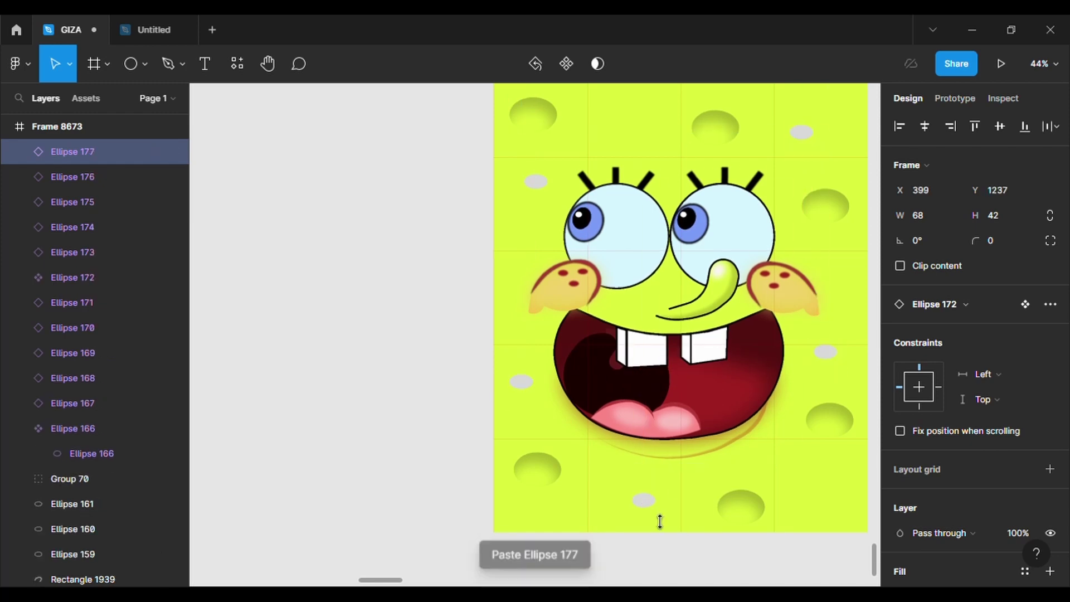
drag(641, 504, 634, 109)
key(ctrl+v)
Step: Fill the small component's inner ellipse with the background colour D9F33A
click(536, 181)
scroll(948, 417, down, 5)
double_click(533, 179)
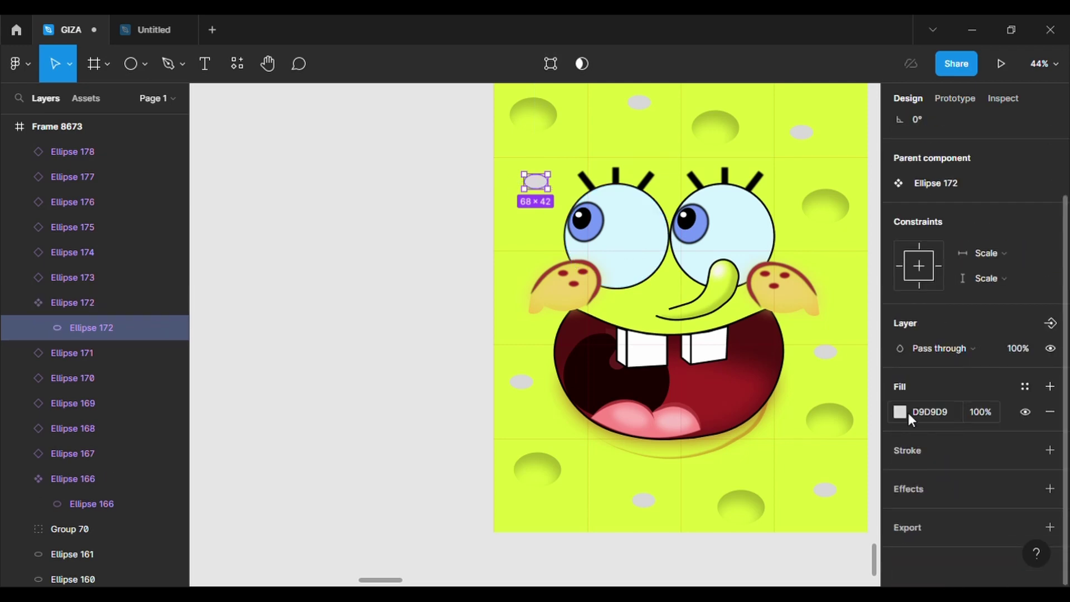
click(899, 411)
click(715, 411)
click(805, 153)
Step: Add an inner shadow effect to the small component's ellipse and open its settings
click(1027, 466)
click(954, 496)
click(957, 513)
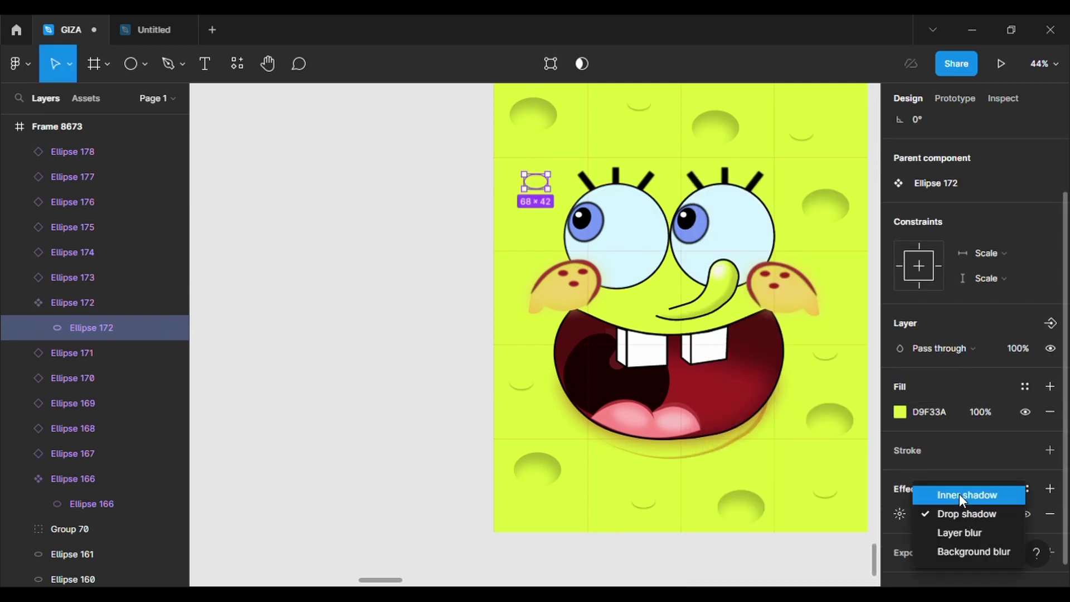
click(958, 494)
click(899, 514)
Step: Set the small hole's inner shadow to X -10, Y 15 and blur 20
text(-10)
click(740, 530)
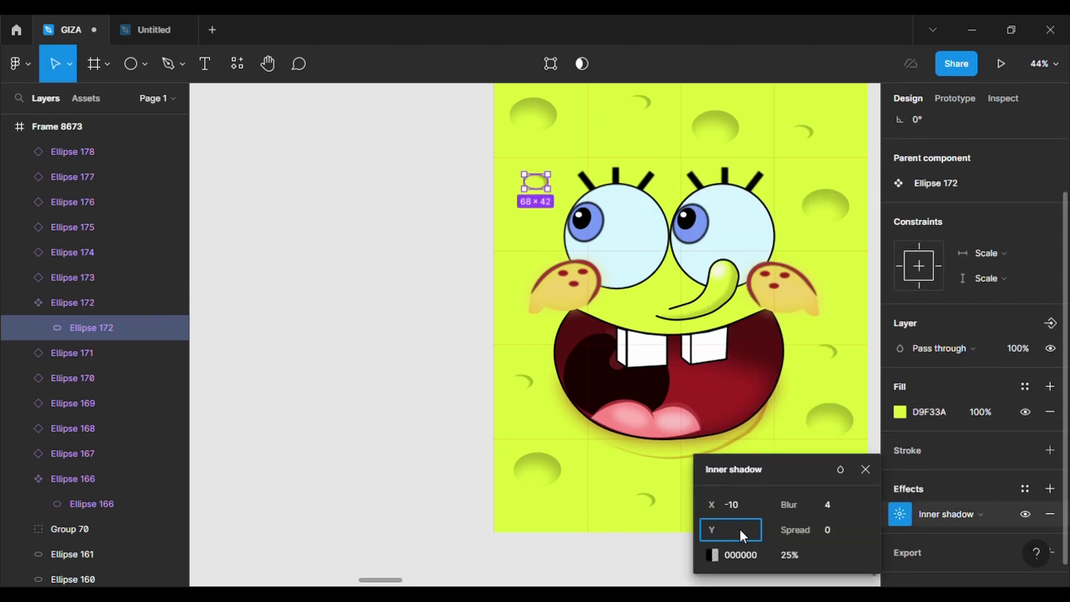
key(BackSpace)
text(15)
key(Return)
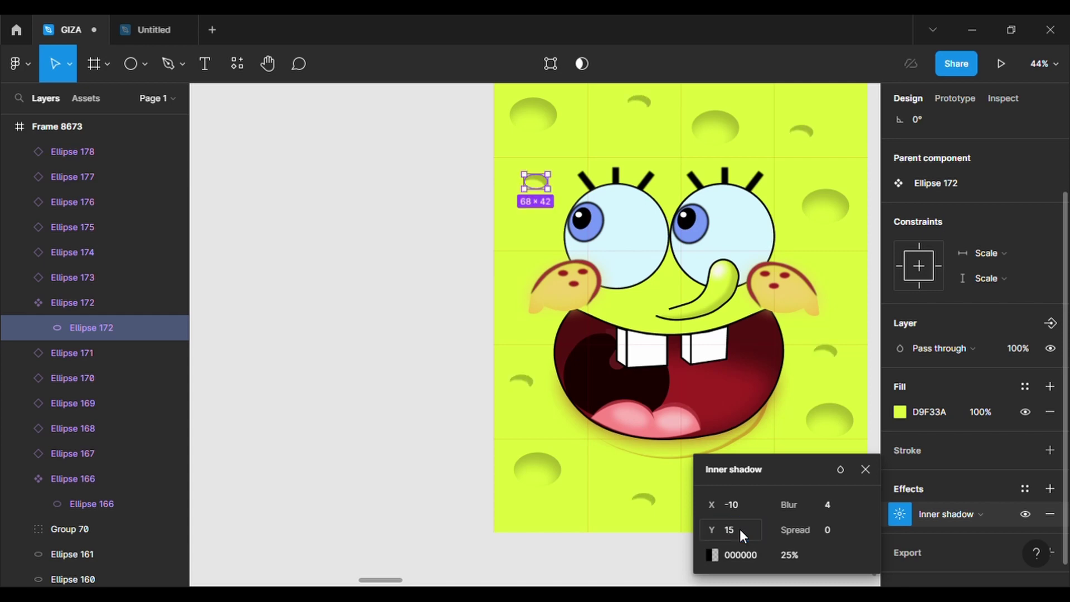
click(831, 503)
text(20)
key(Return)
Step: Rearrange the small holes around the mouth, adding one more instance so that one sits beside the left cheek
ctrl+scroll(719, 272, down, 2)
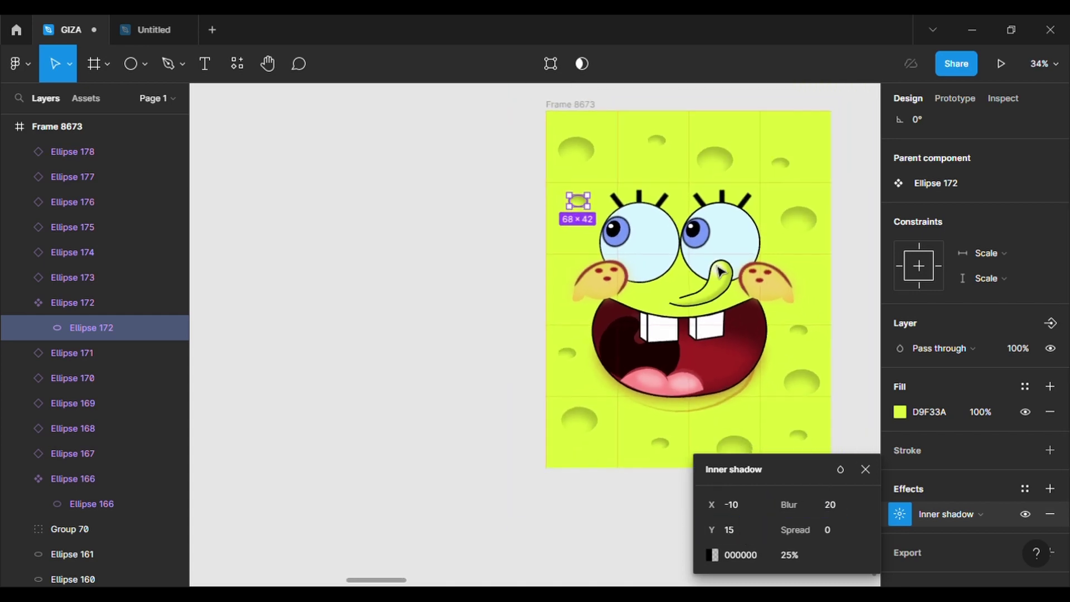
scroll(802, 373, right, 2)
ctrl+scroll(728, 336, up, 2)
click(444, 299)
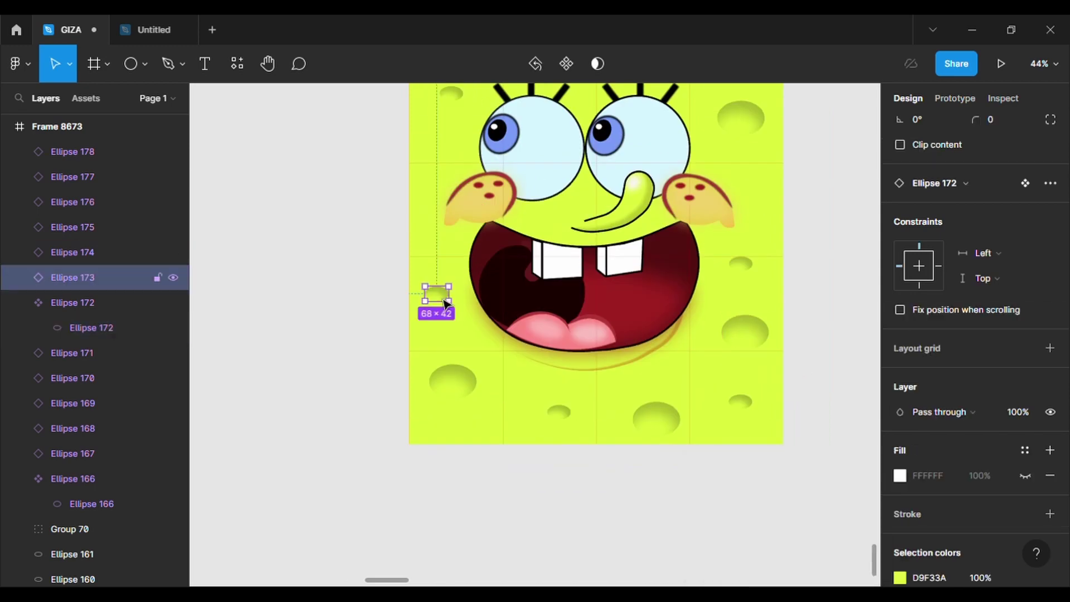
drag(561, 424, 430, 190)
key(ctrl+v)
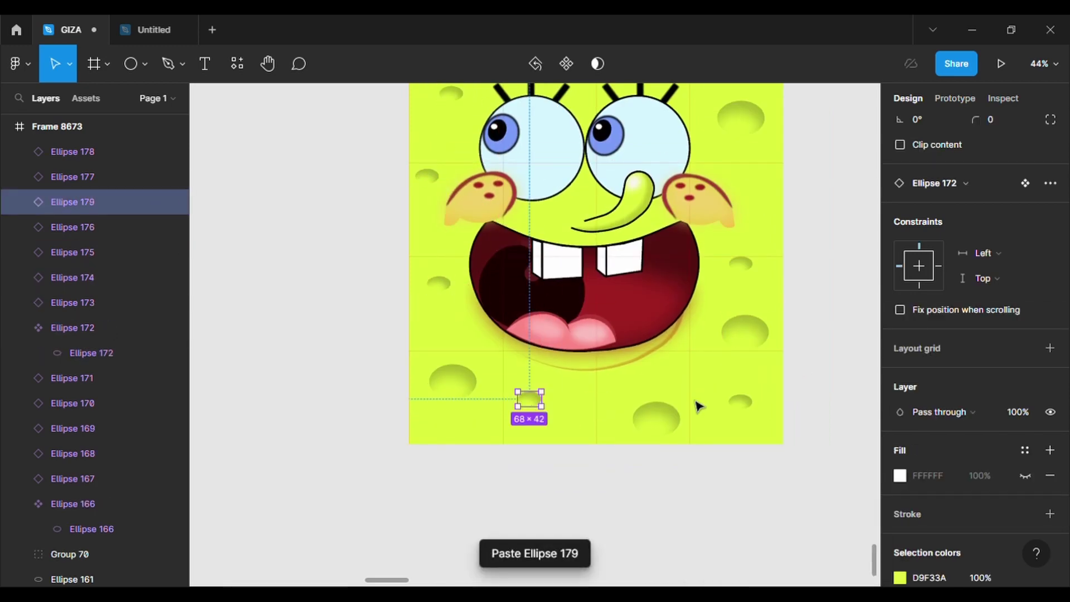
drag(742, 406, 707, 386)
Step: Remove the 270 px layout grid from the illustration's frame
scroll(716, 394, up, 1)
ctrl+scroll(715, 394, down, 1)
scroll(716, 394, up, 1)
scroll(716, 394, right, 2)
scroll(716, 394, left, 2)
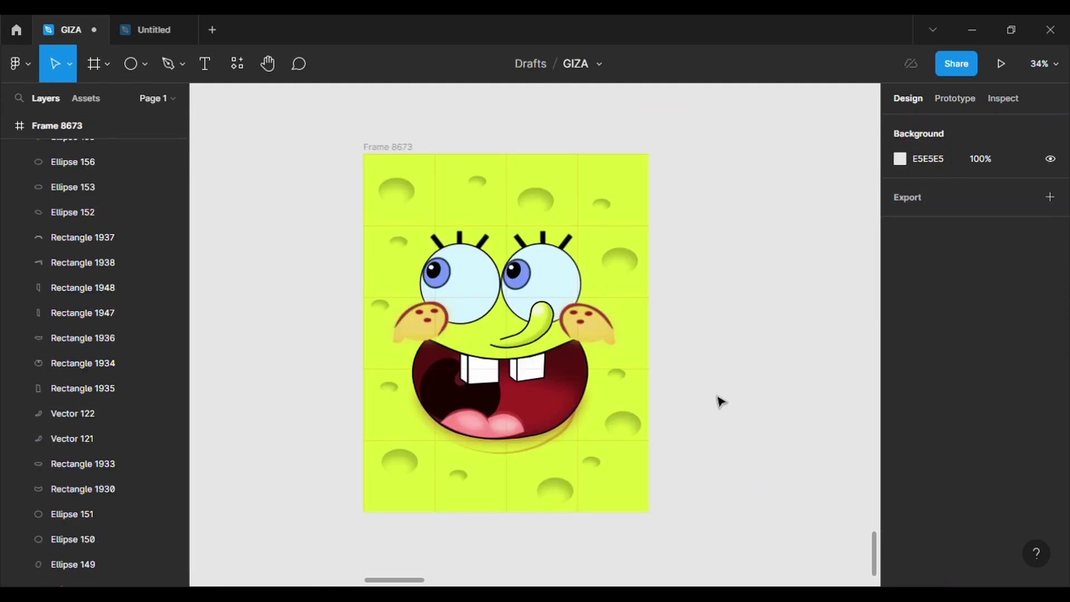
click(374, 147)
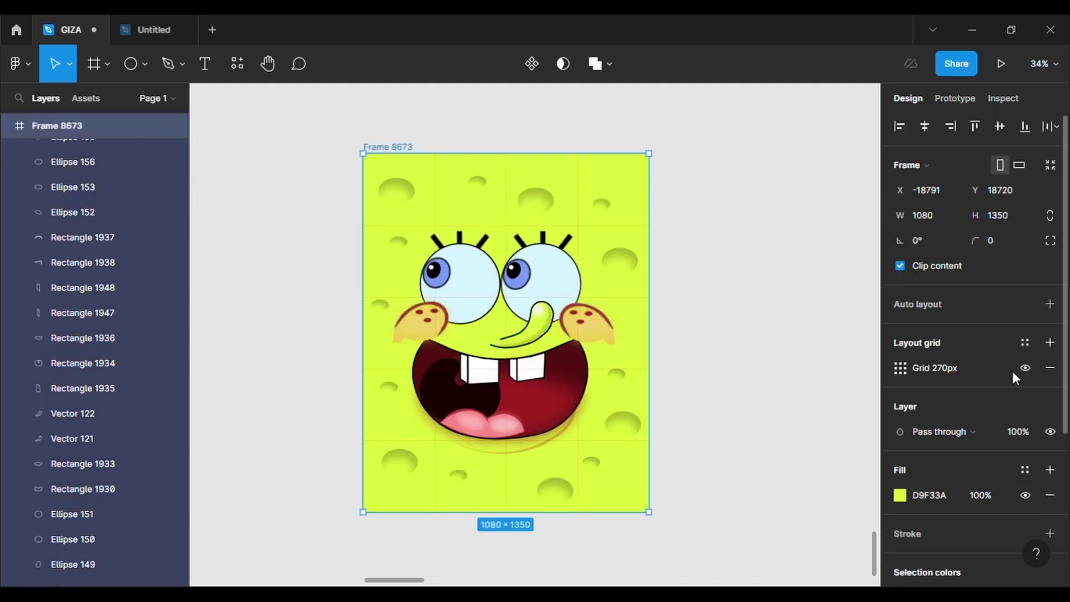
click(1049, 368)
click(730, 355)
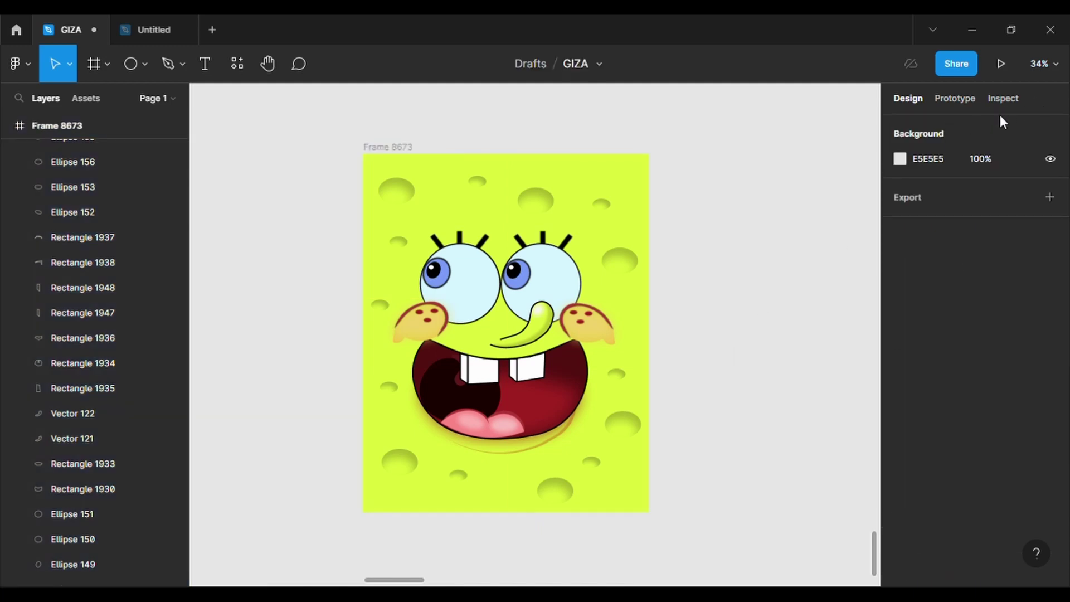